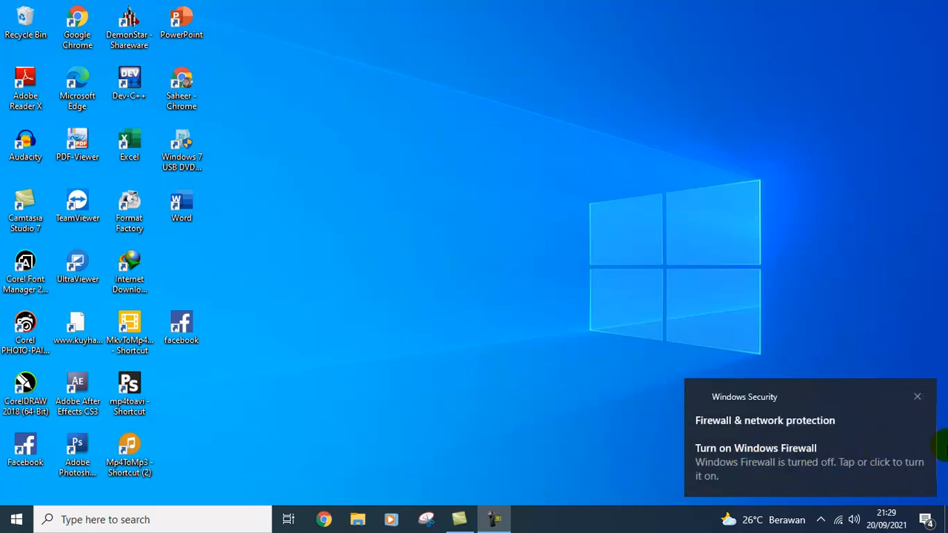
Step: Close the Windows Security firewall notification on the desktop
left_click(918, 400)
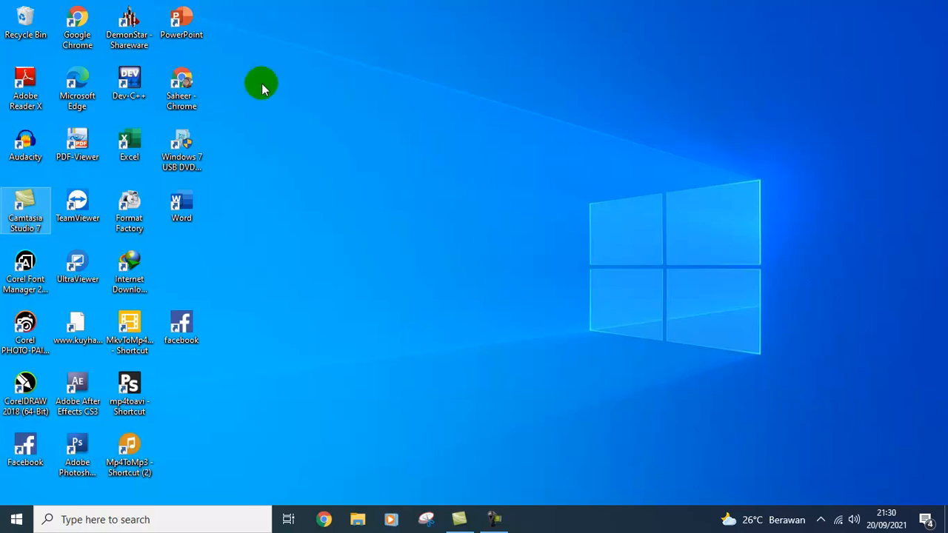
Step: Launch Excel, create a blank workbook, and zoom Sheet1 to 160%
left_click(133, 142)
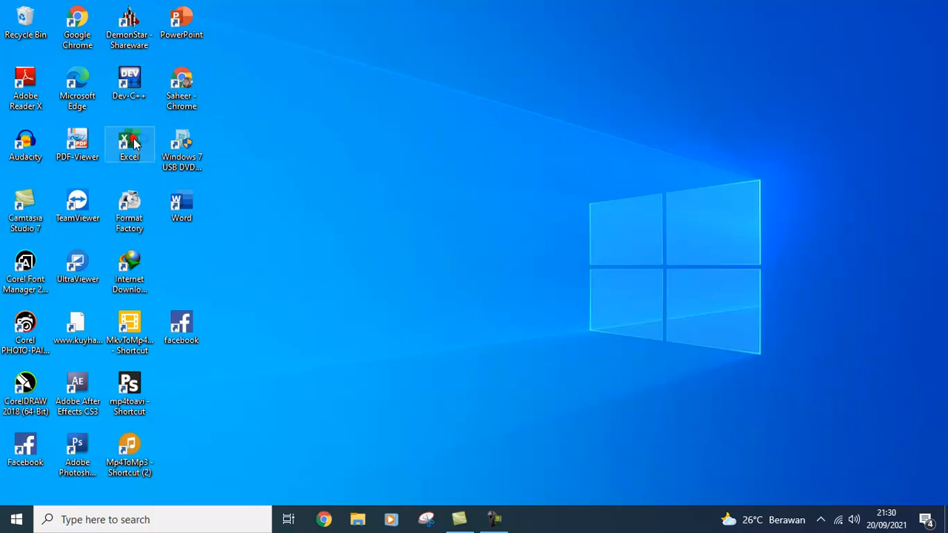
double_click(134, 143)
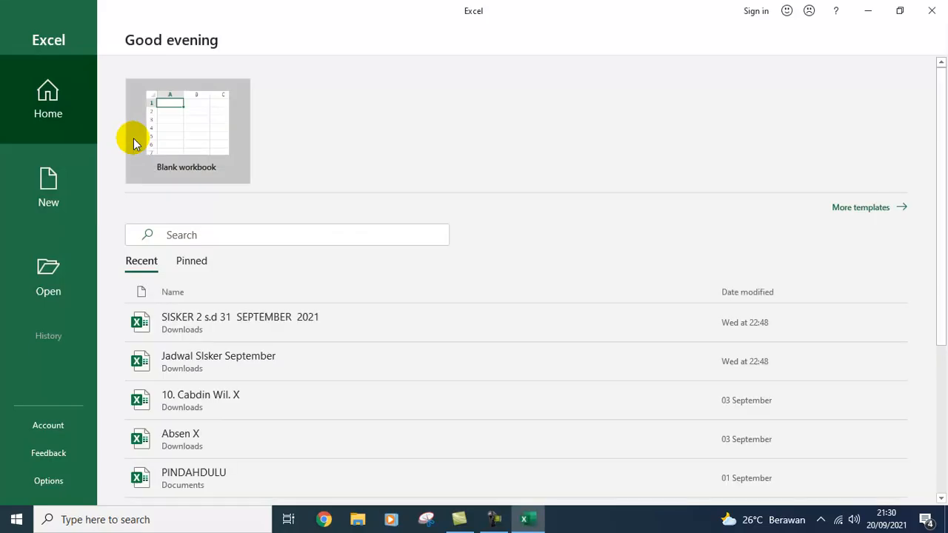
left_click(164, 132)
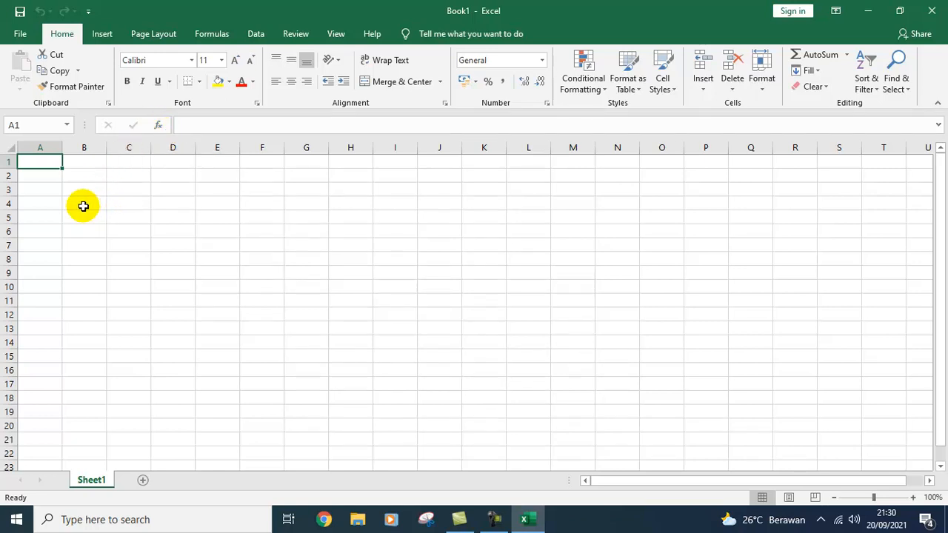
scroll(83, 206, "up", 3, "ctrl")
scroll(82, 206, "up", 1, "ctrl")
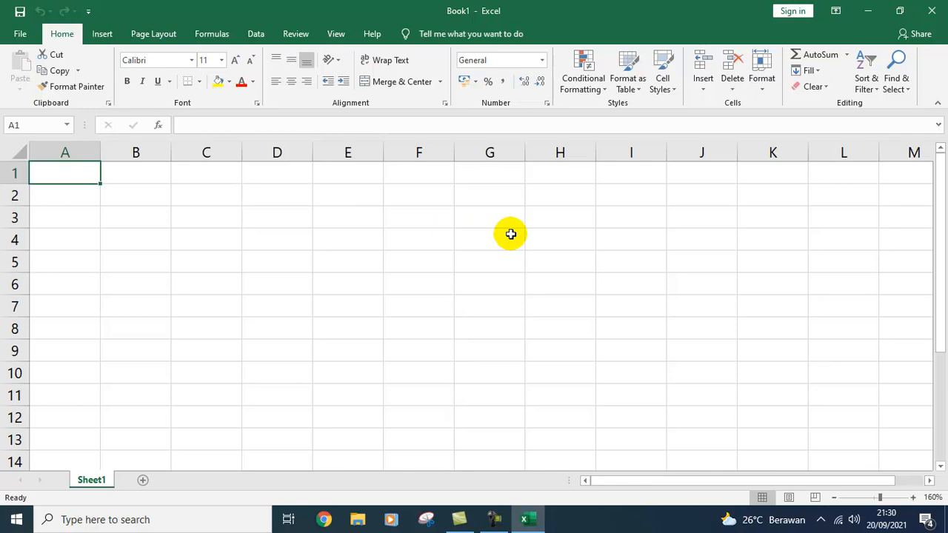
Step: Enter the title 'TABEL DATA SISWA' in cell A1
type("TAB")
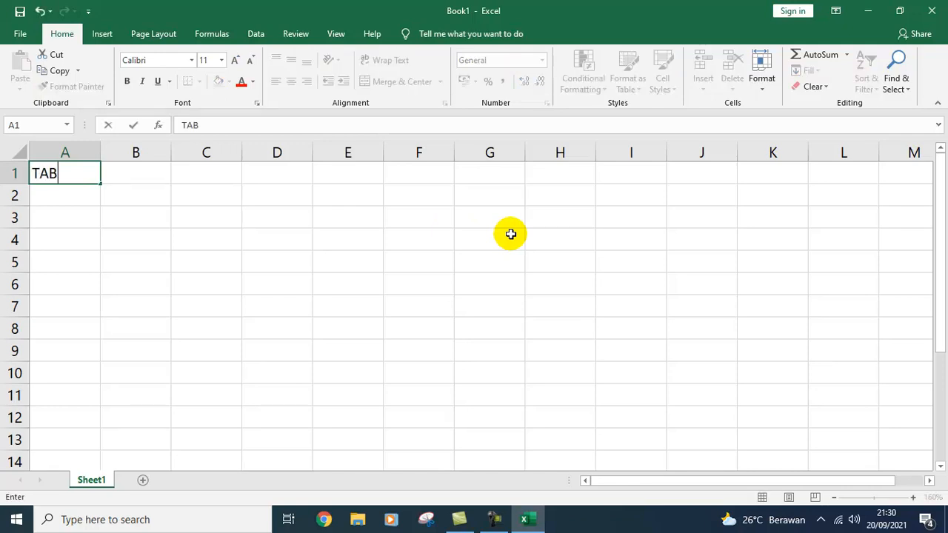
type("EL DATA")
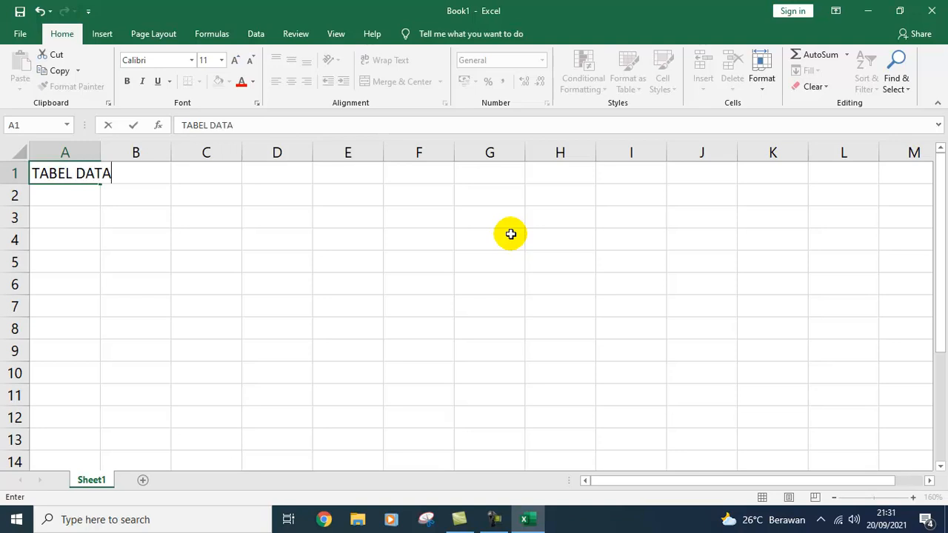
type(" SISWA")
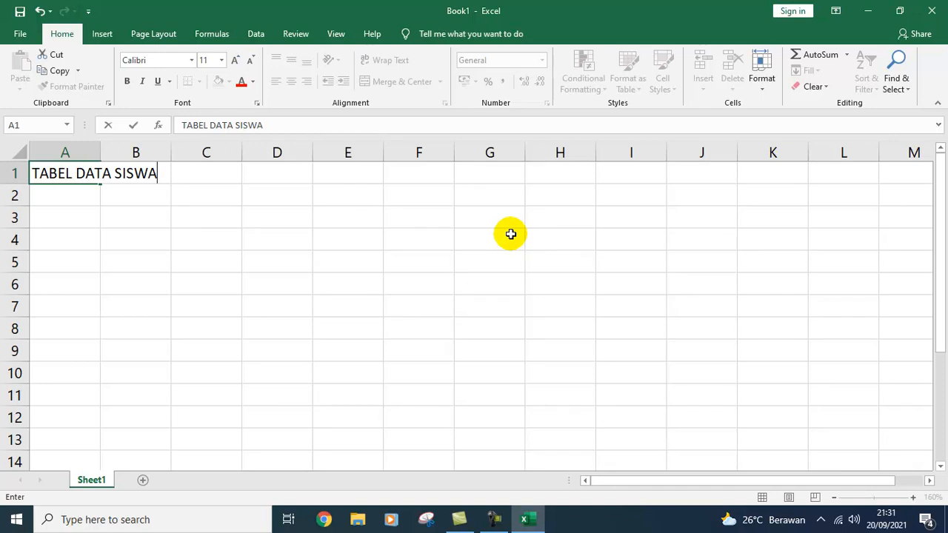
key("Return")
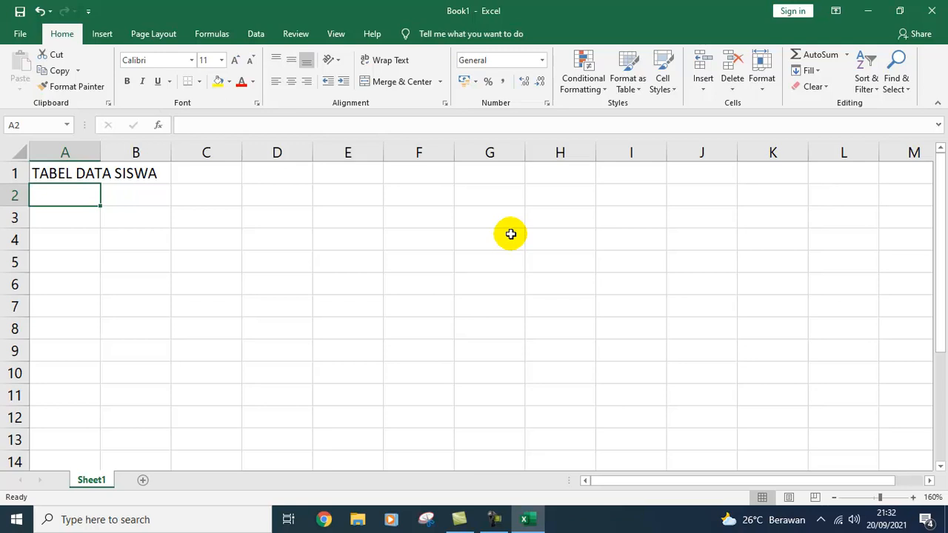
Step: Type headers NISN, NAMA SISWA, 'TEMPAT, TGL LAHIR' and ALAMAT across A2 to D2
type("ni")
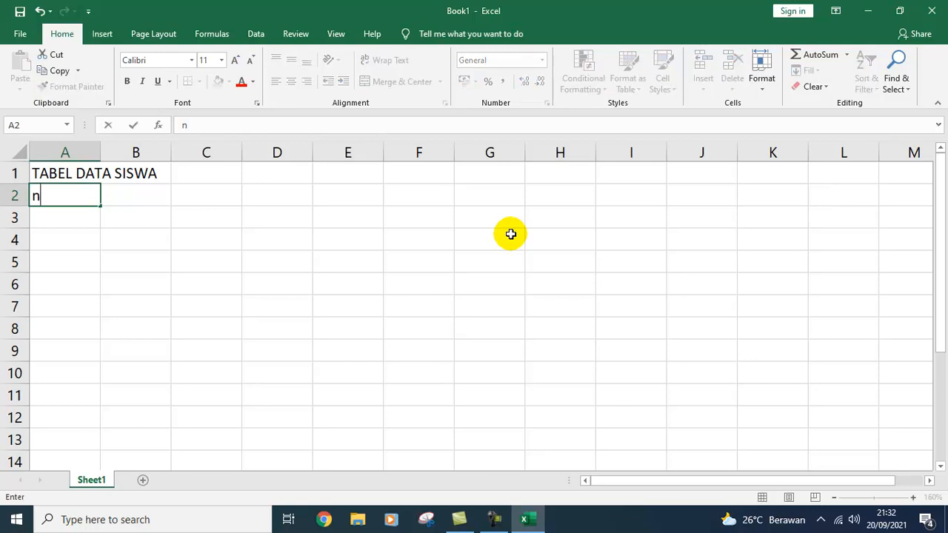
key("BackSpace")
key("BackSpace")
type("NISN")
key("Tab")
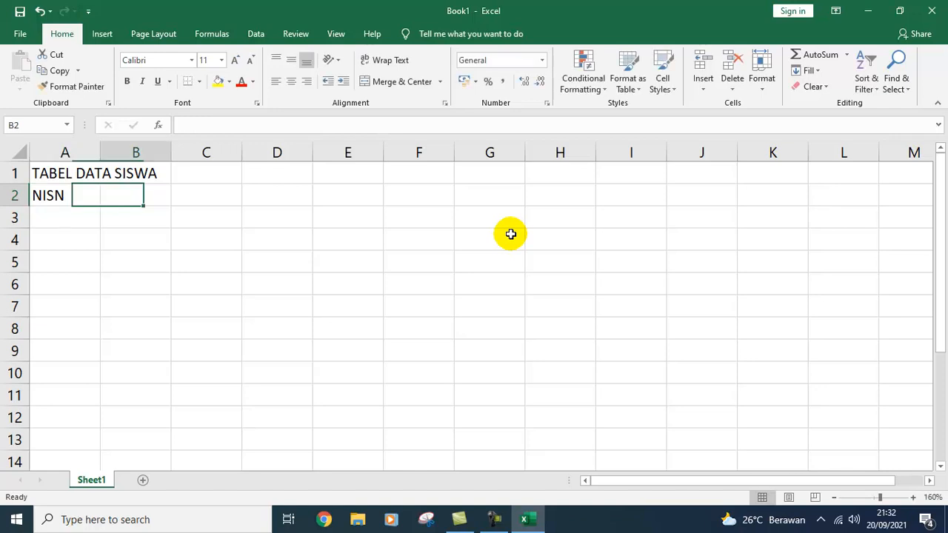
type("NAMA")
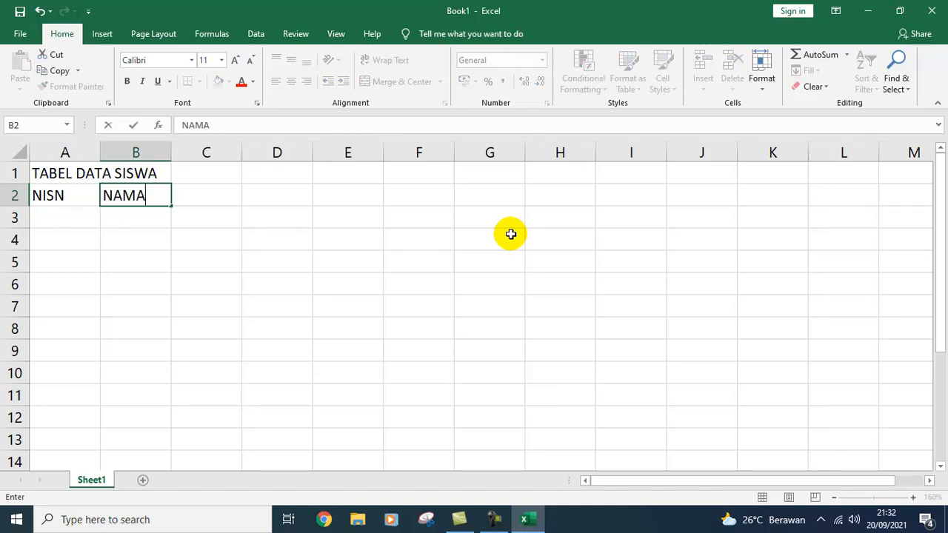
type(" SISWA")
key("Tab")
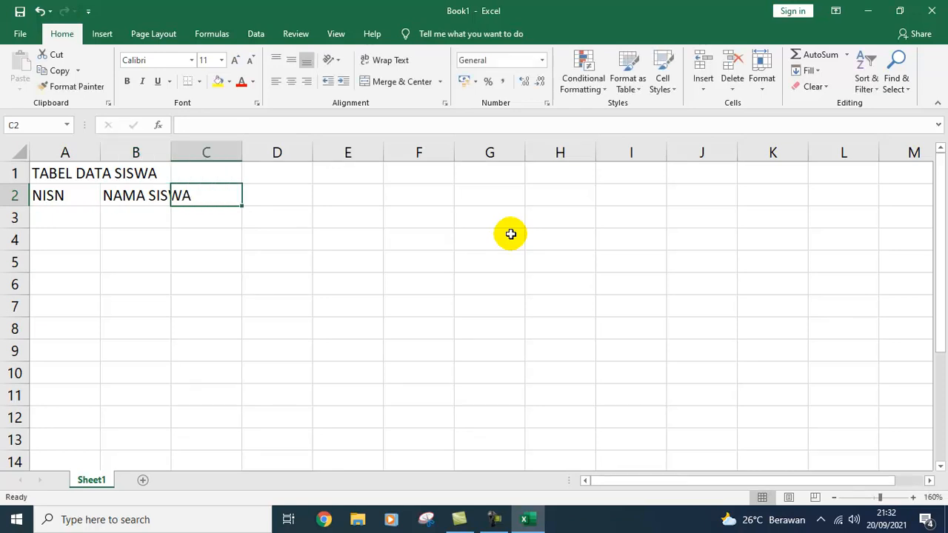
type("TE")
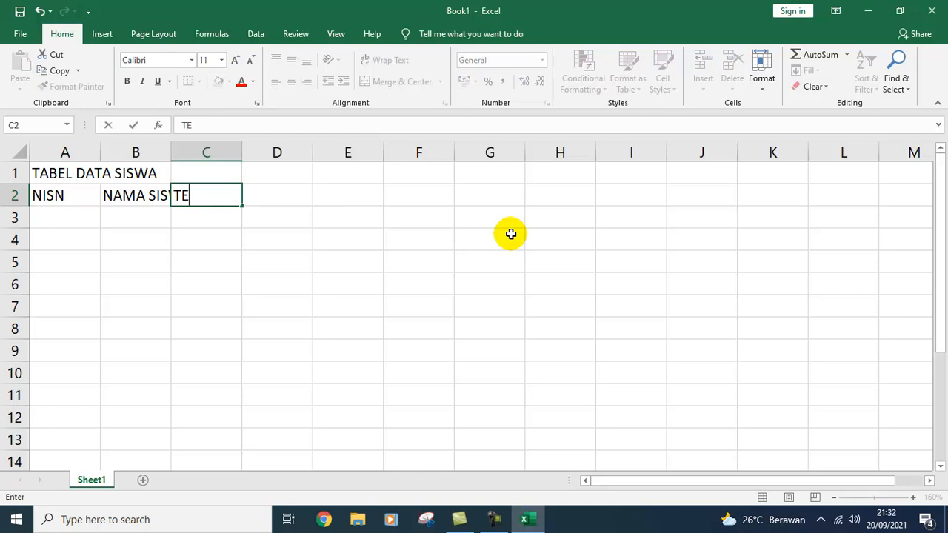
type("MPAT, TH")
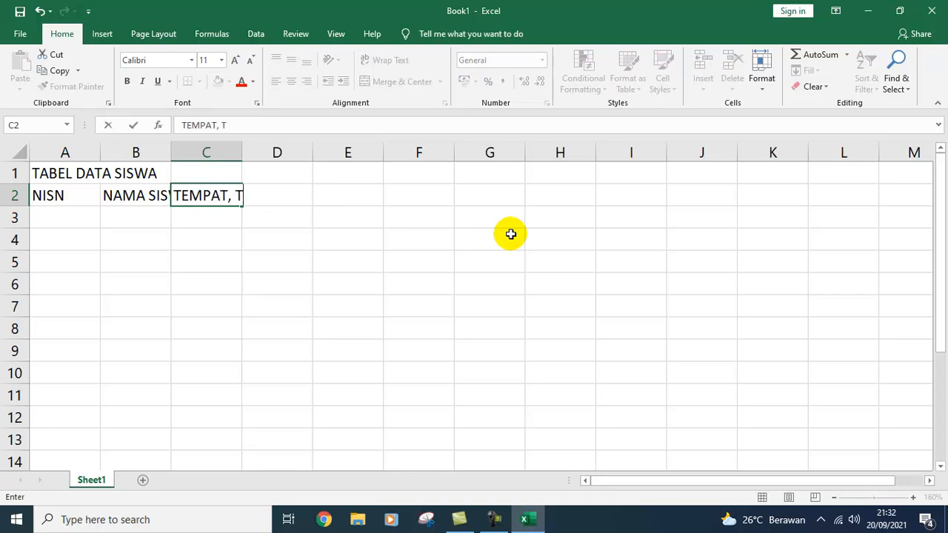
key("BackSpace")
type("G")
type(";")
key("BackSpace")
type("L LAHIR")
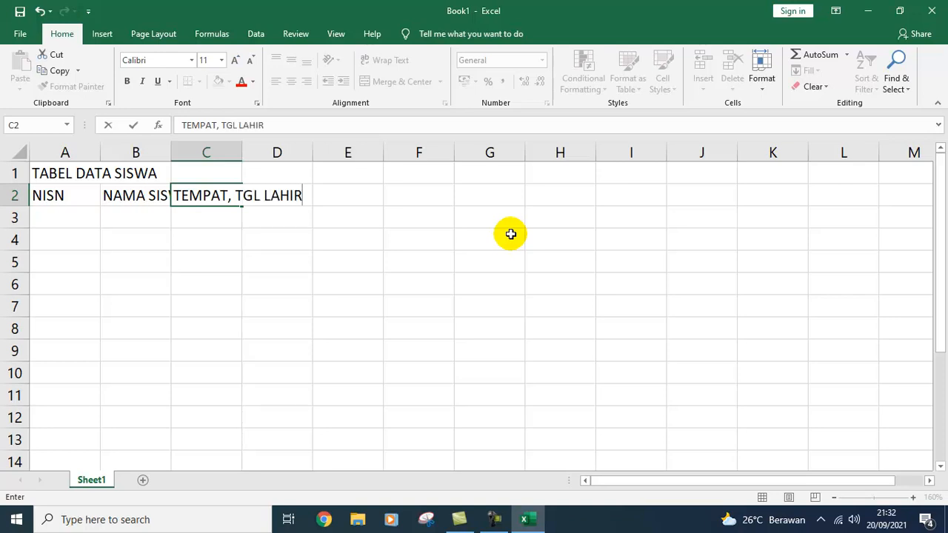
key("Tab")
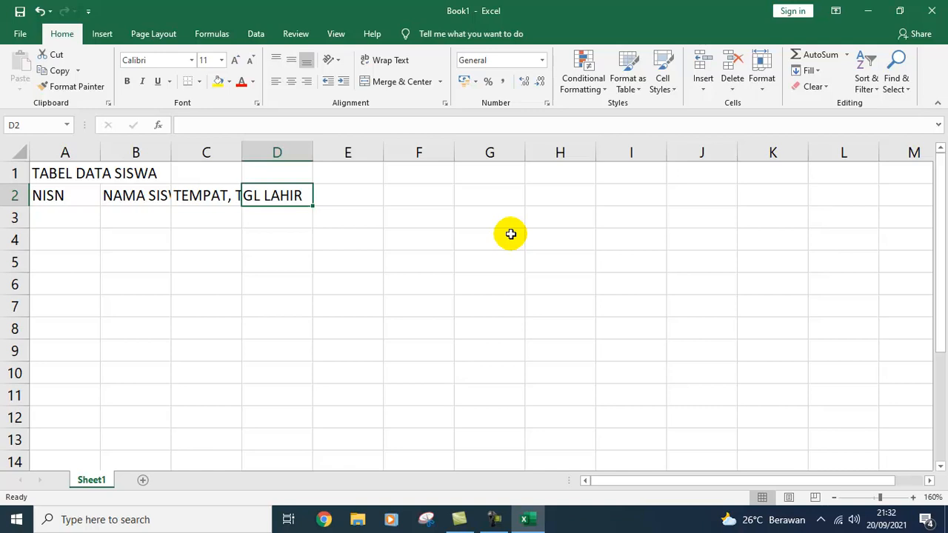
type("ALAMAT")
key("BackSpace")
type("T")
key("Return")
Step: AutoFit the column widths of the A2:D2 headers with Alt+O, C, A
key("Up")
key("Left")
key("Left")
key("Left")
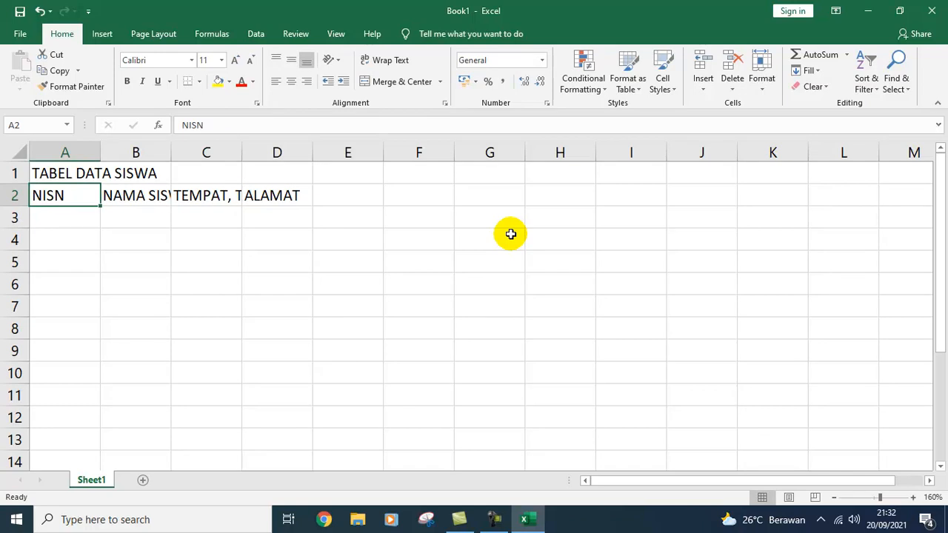
key("shift+Right")
key("shift+Right")
key("shift+Right")
key("alt+o")
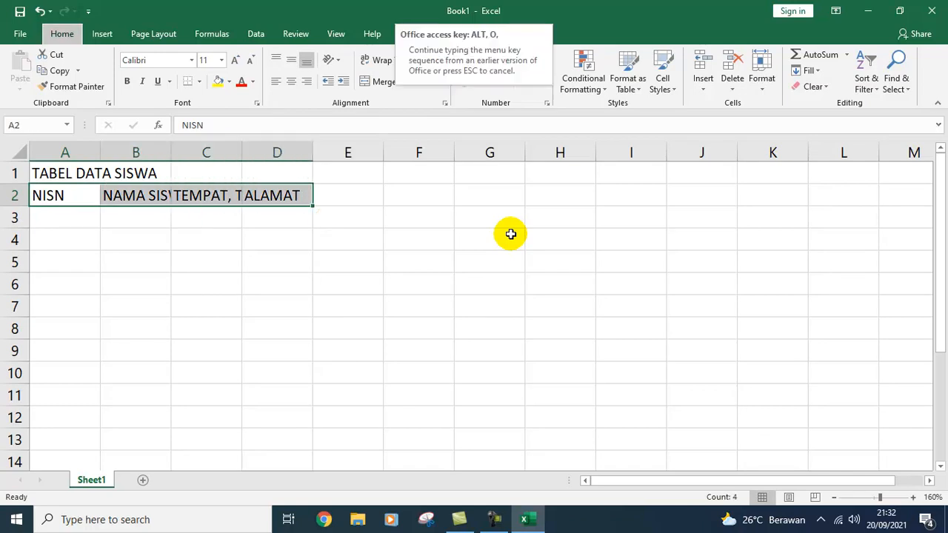
key("c")
key("a")
Step: Add the KELAS header in cell E2
key("shift+Left")
key("shift+Left")
key("shift+Left")
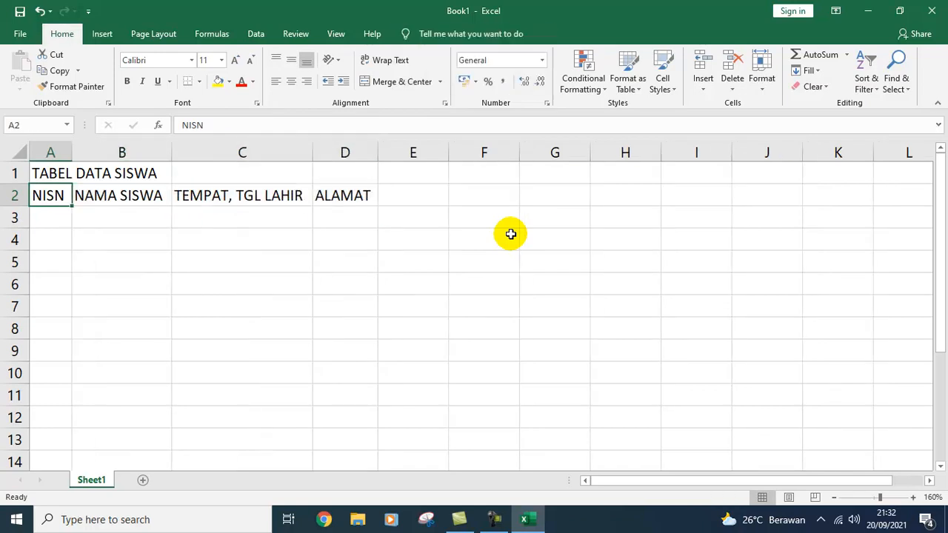
key("Right")
key("Right")
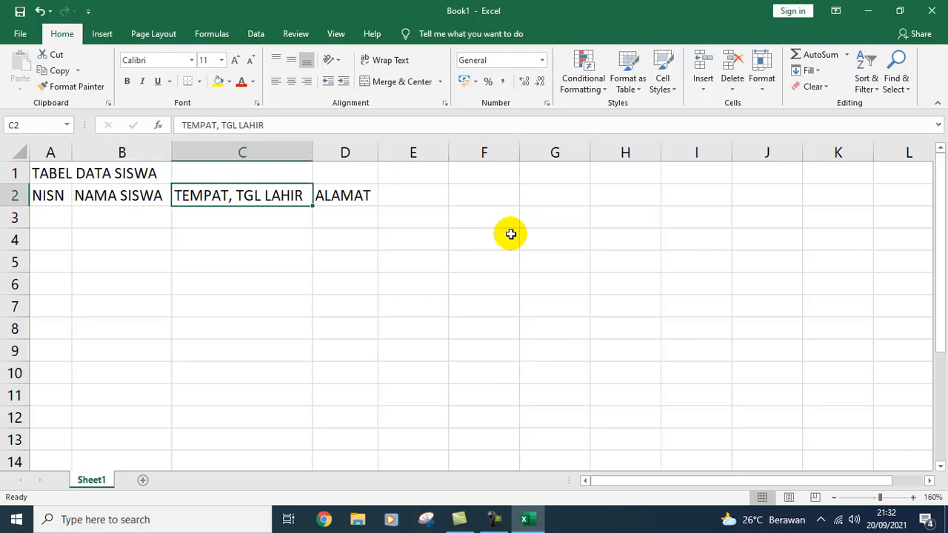
key("Right")
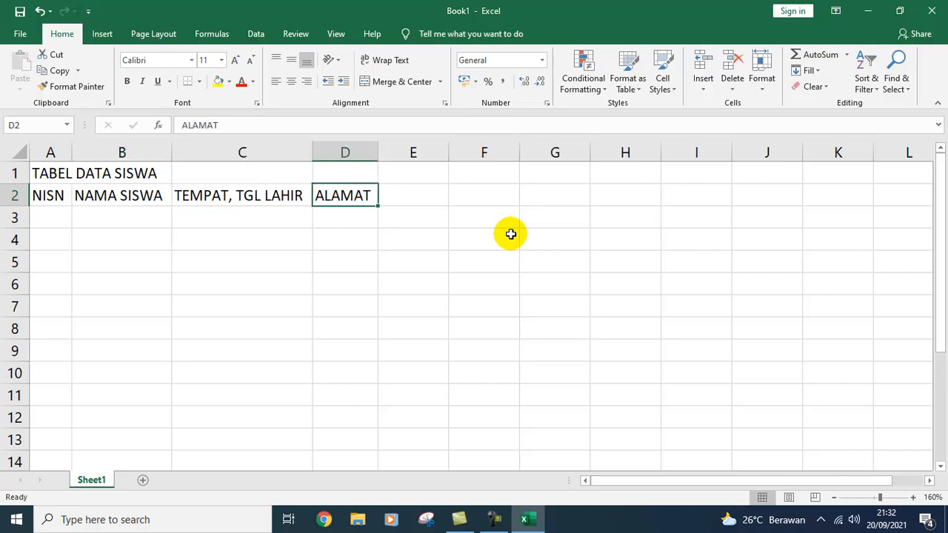
key("Right")
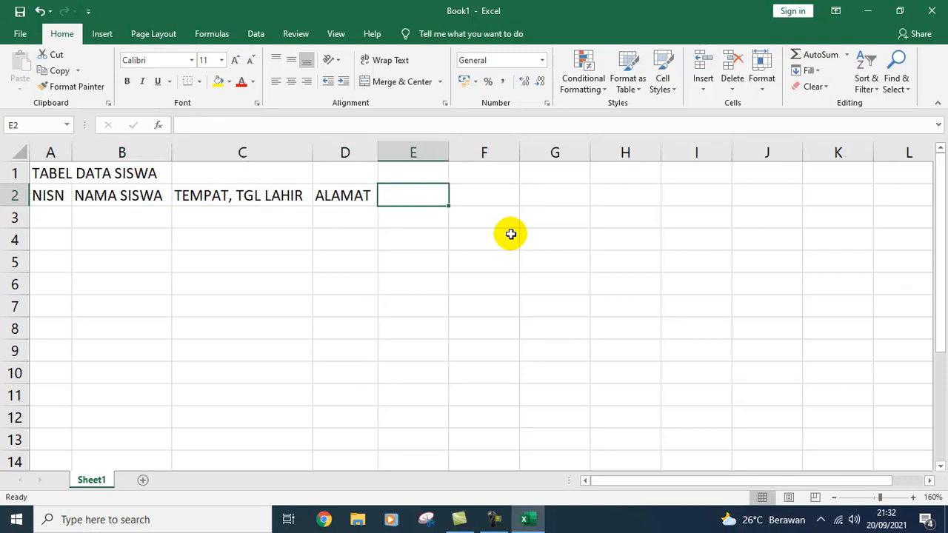
type("JEK")
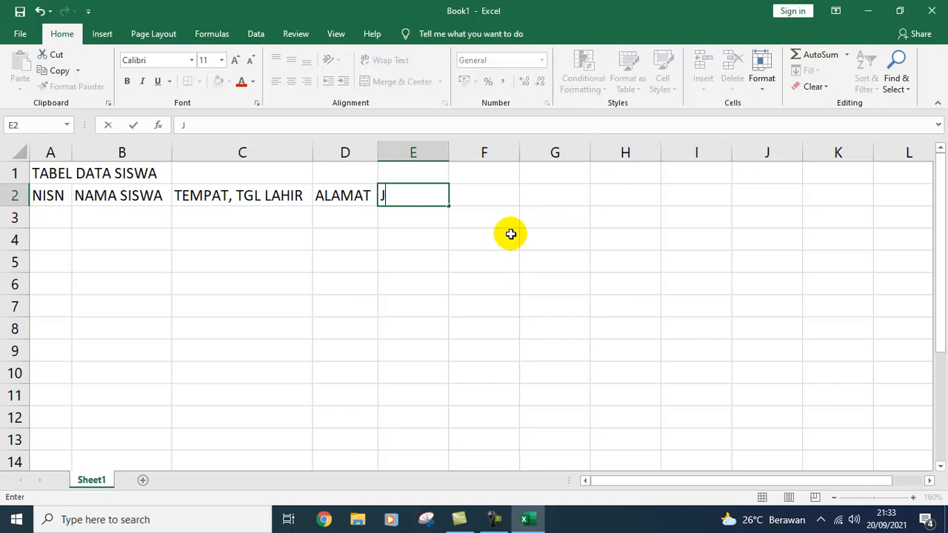
key("BackSpace")
key("BackSpace")
key("BackSpace")
type("KELAS")
key("Return")
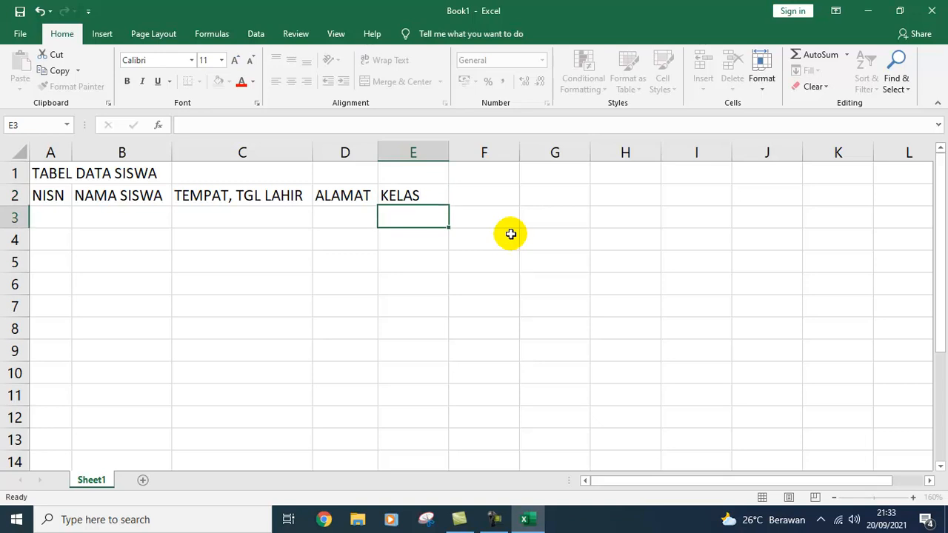
key("Up")
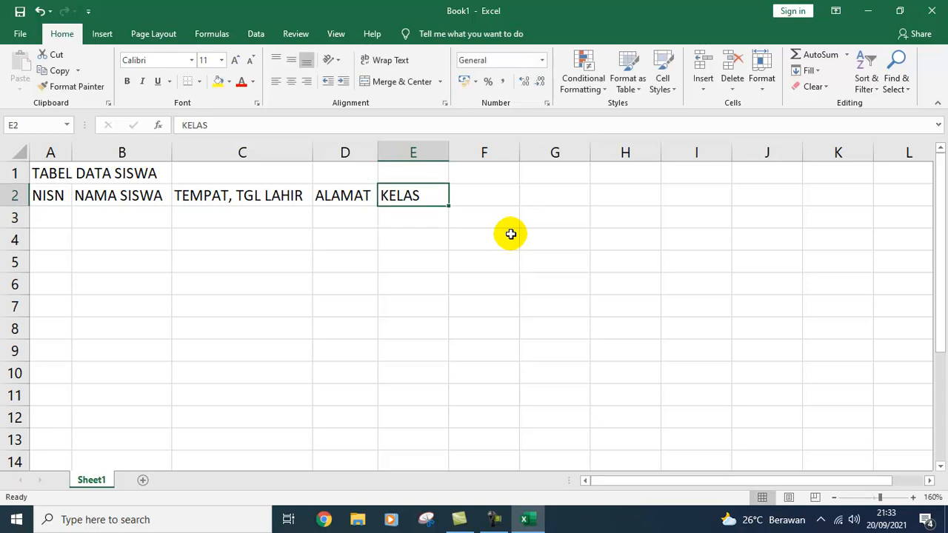
key("Left")
key("Left")
key("Left")
key("Left")
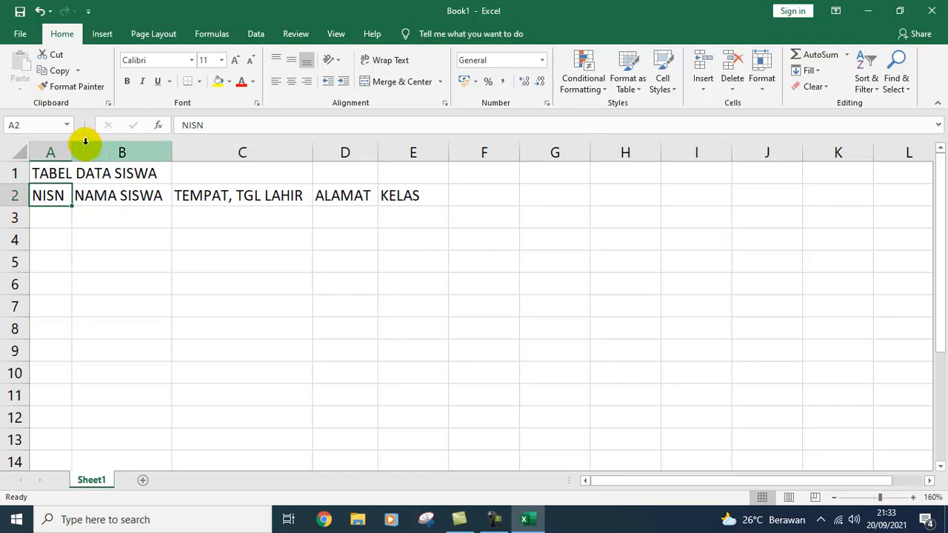
Step: Widen column A, then make the row 2 headers centred and bold
left_click_drag(74, 156, 159, 156)
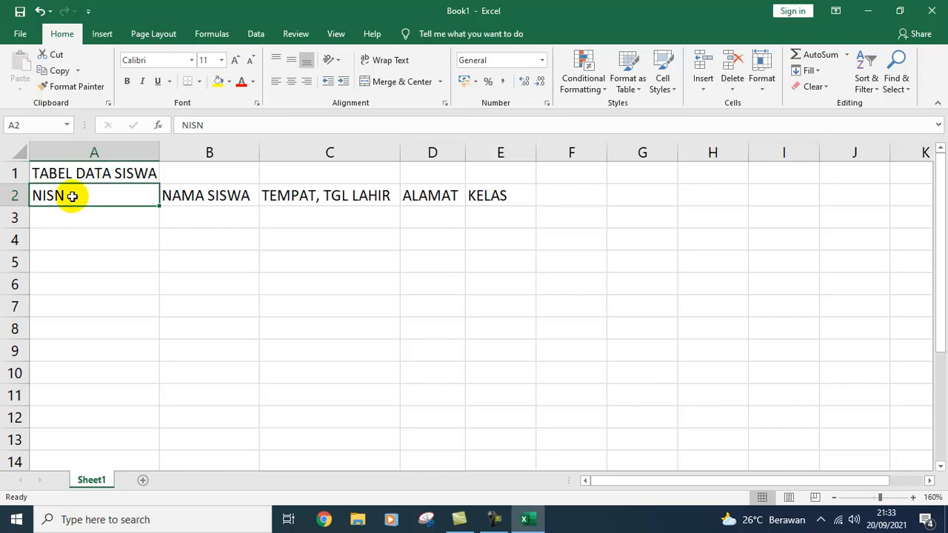
left_click_drag(72, 196, 502, 200)
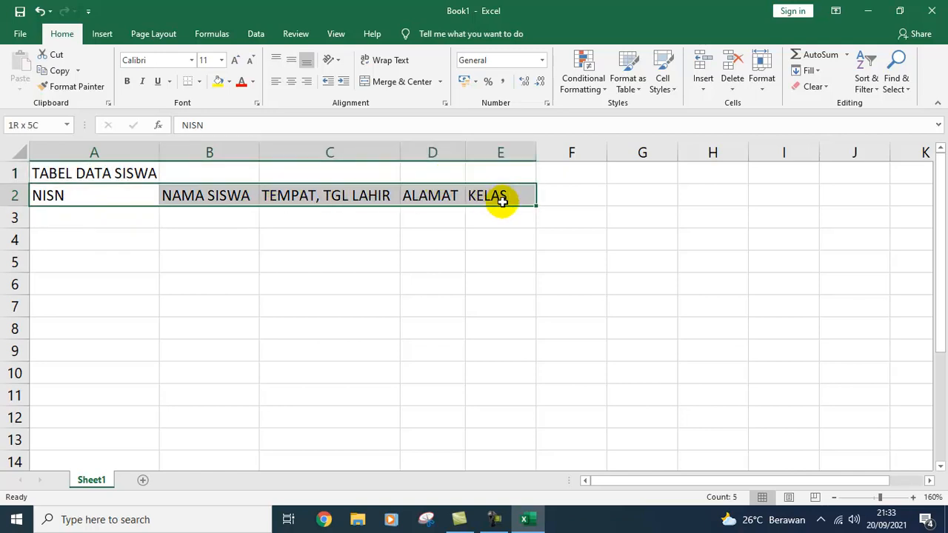
left_click(13, 198)
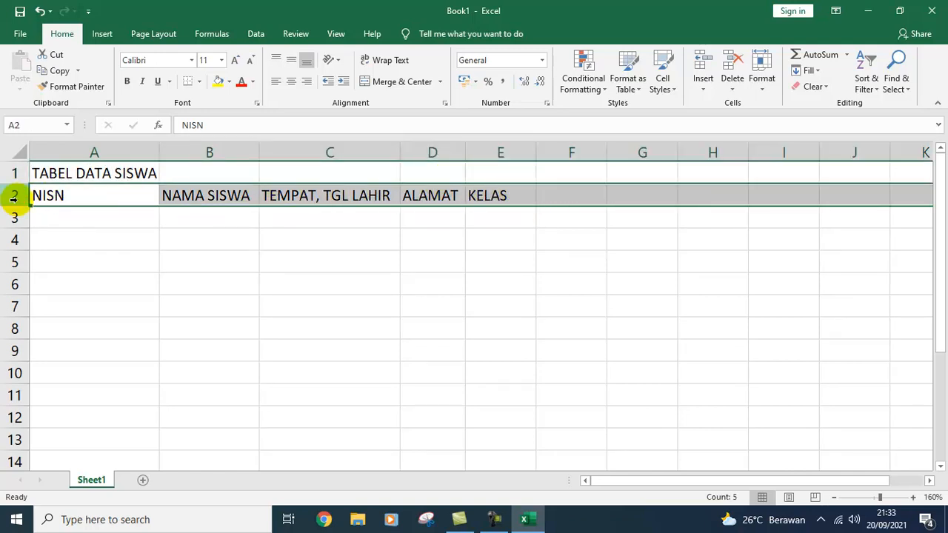
left_click(290, 83)
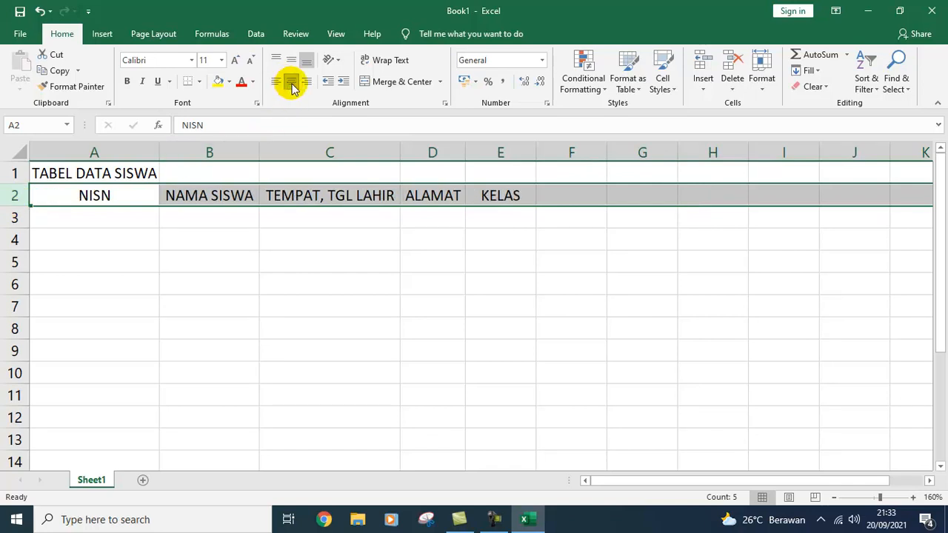
left_click(308, 83)
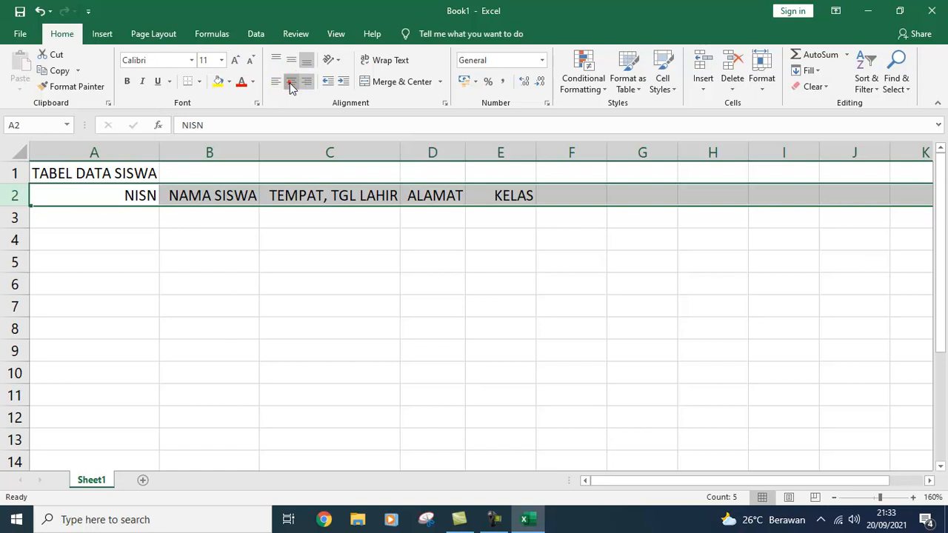
left_click(290, 82)
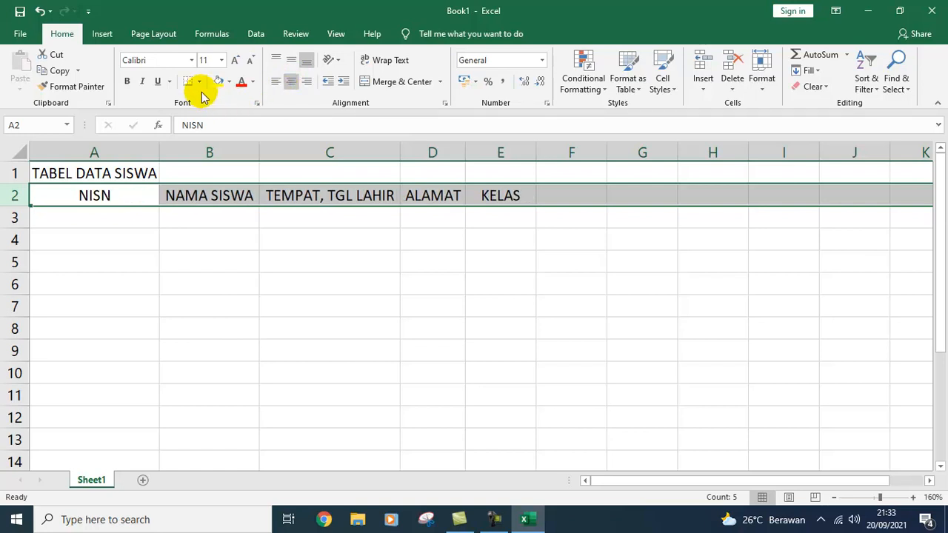
left_click(126, 81)
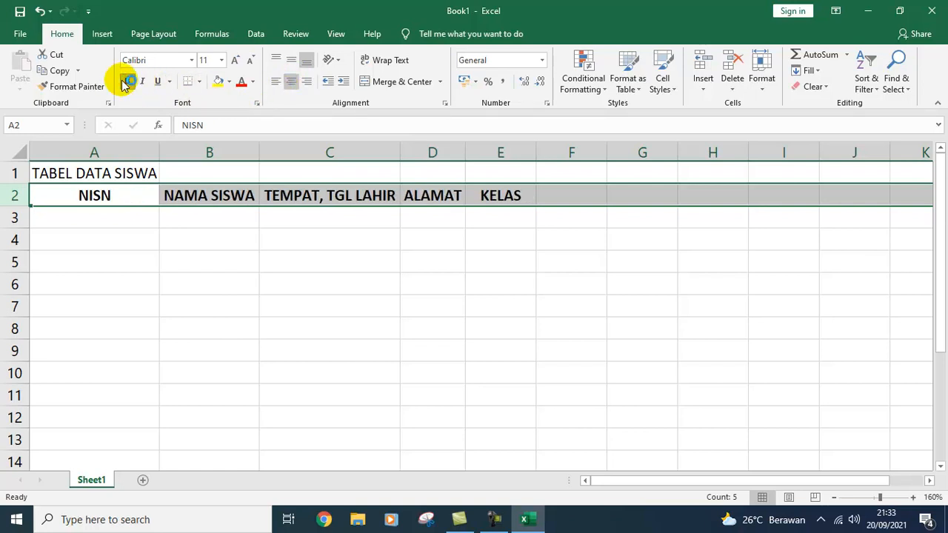
left_click(197, 279)
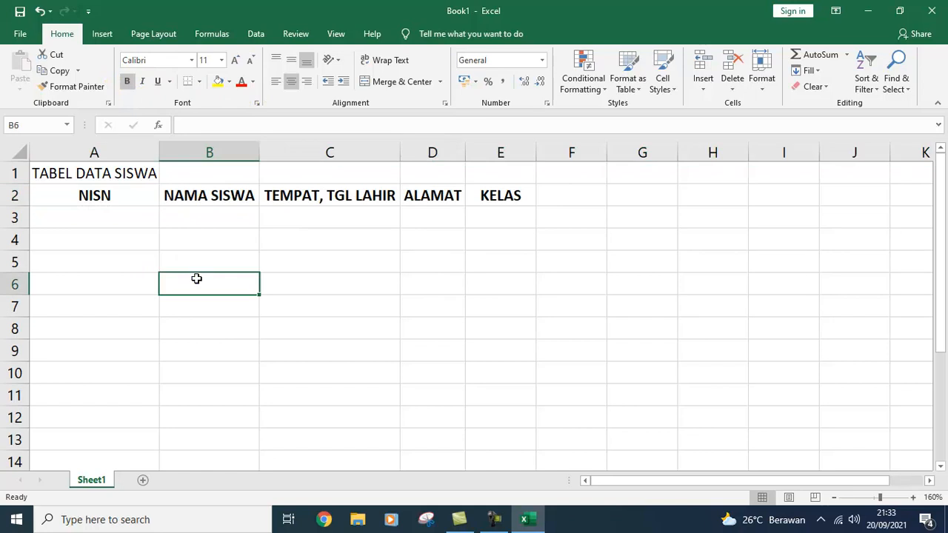
left_click(96, 215)
left_click(99, 217)
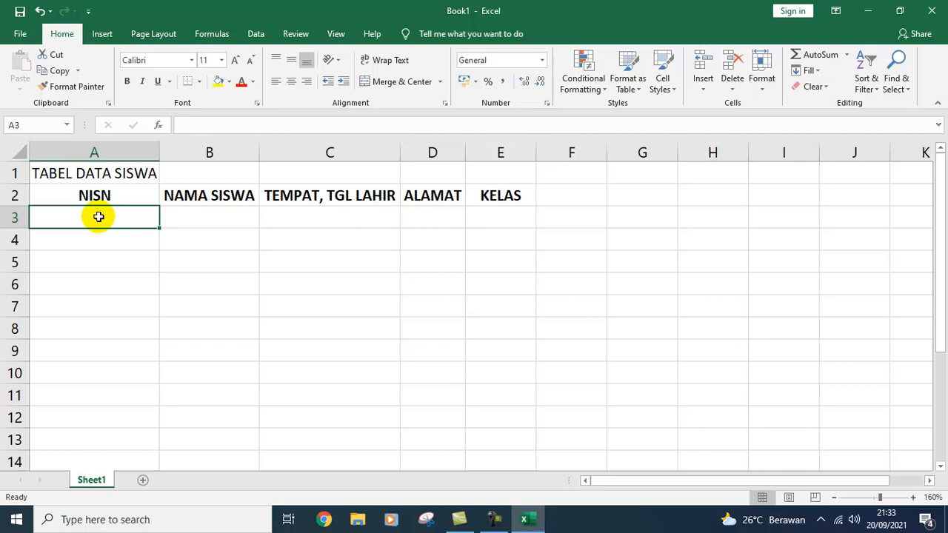
type("00000")
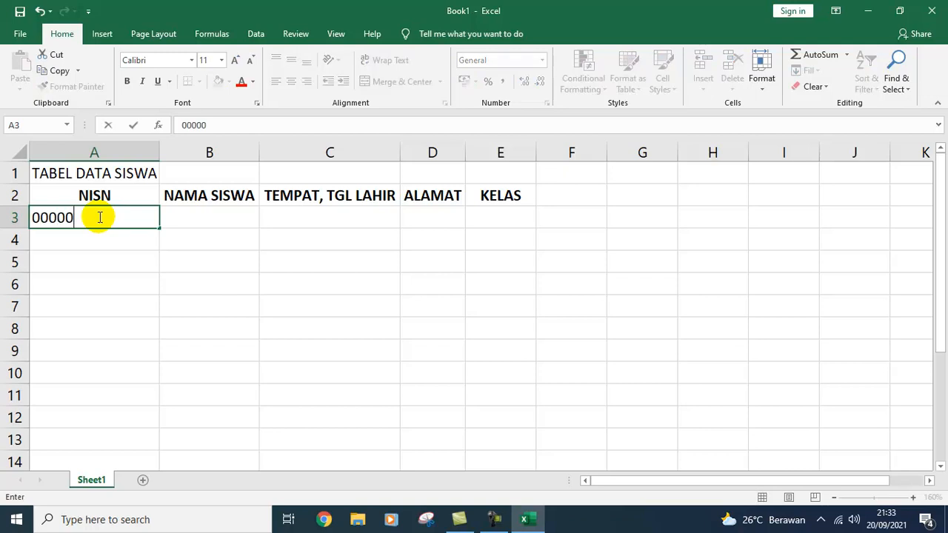
type("1")
key("Return")
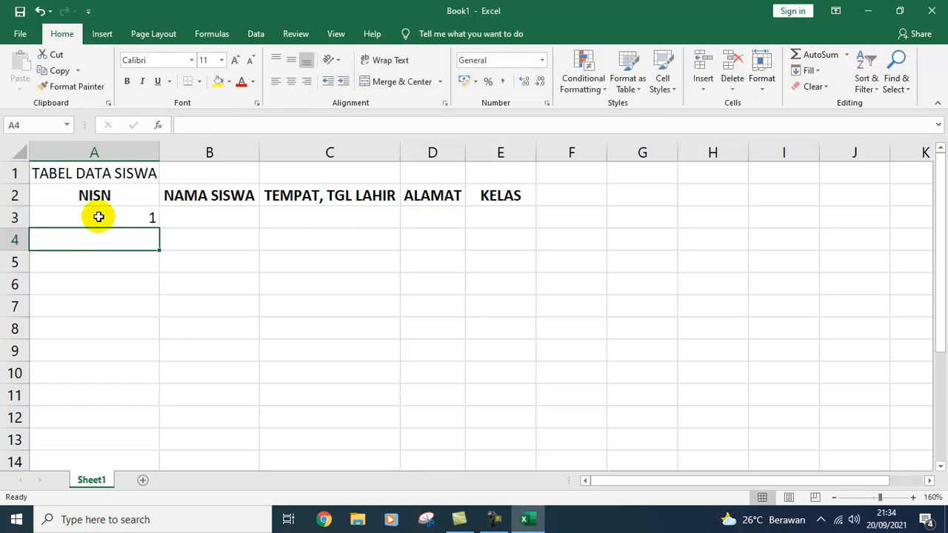
left_click(98, 216)
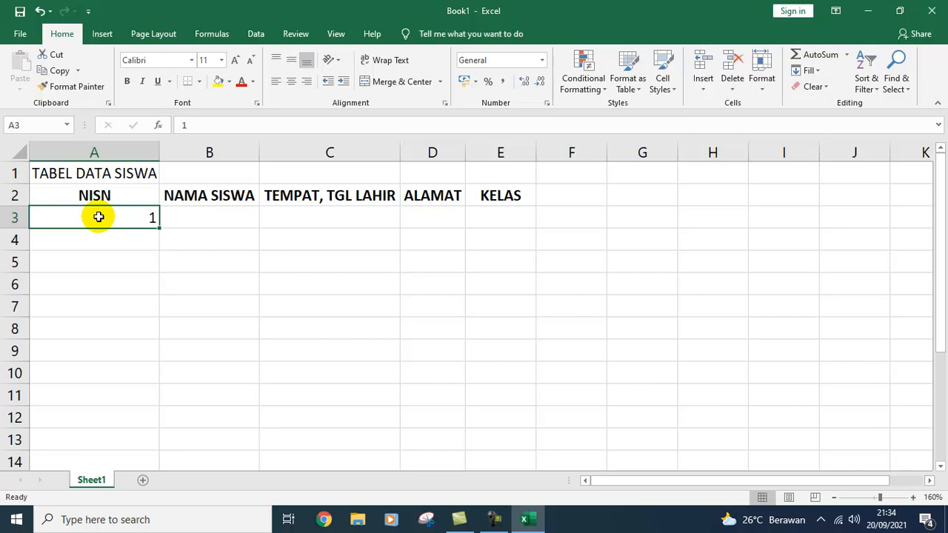
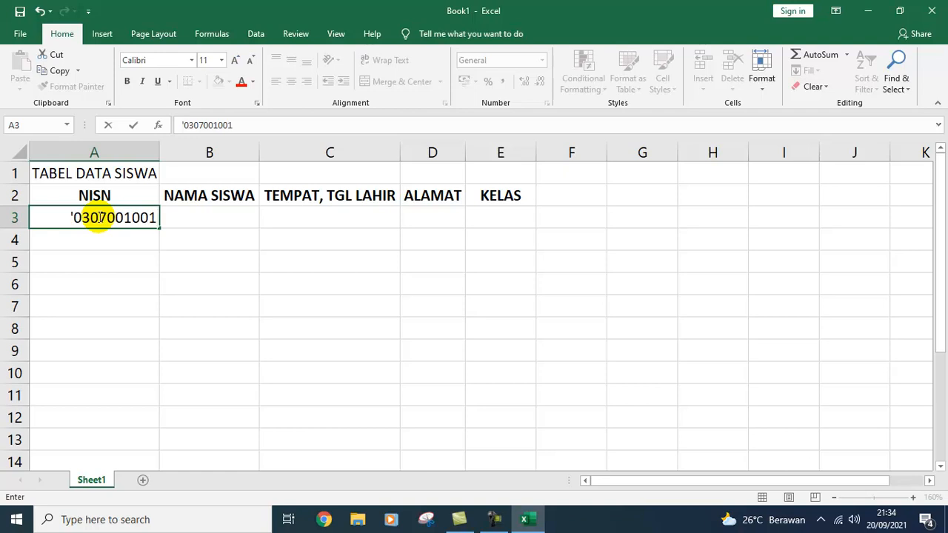
key("Return")
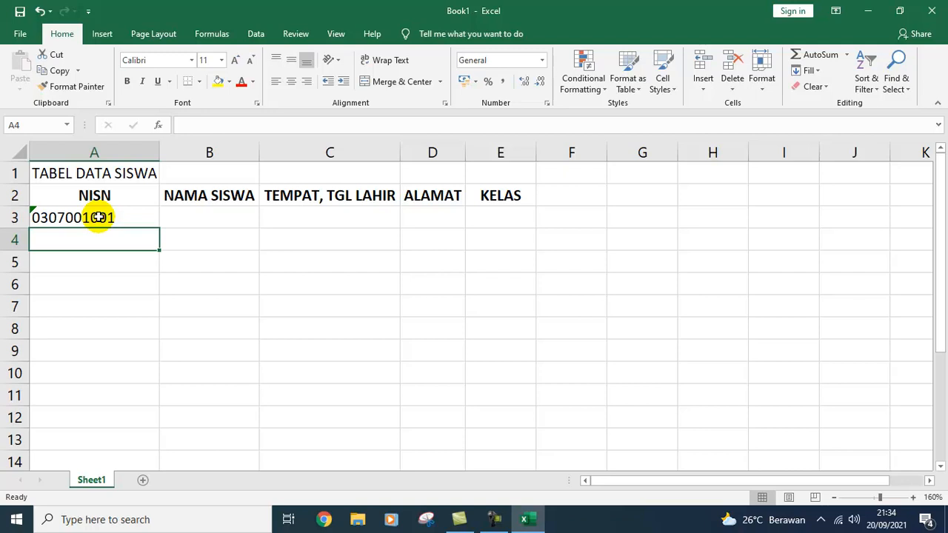
left_click(109, 217)
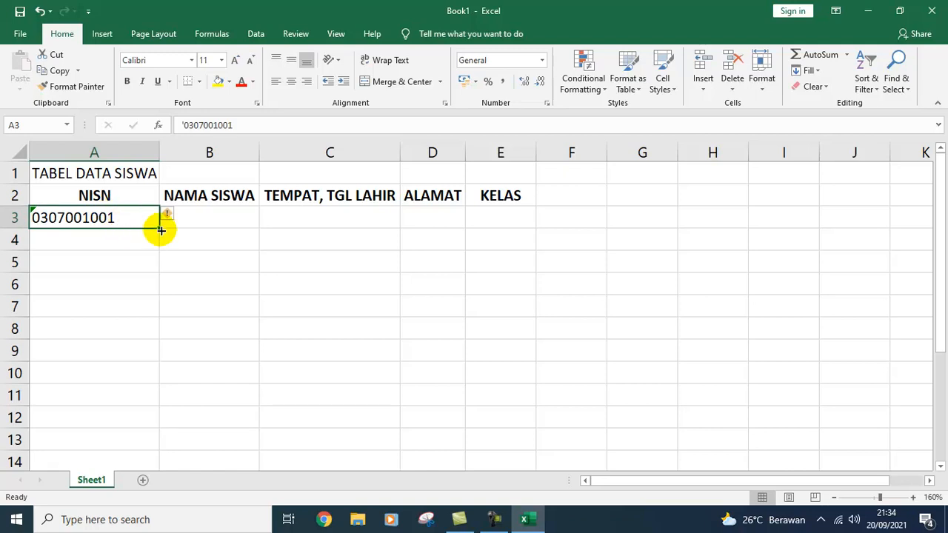
left_click_drag(161, 230, 130, 442)
left_click(197, 400)
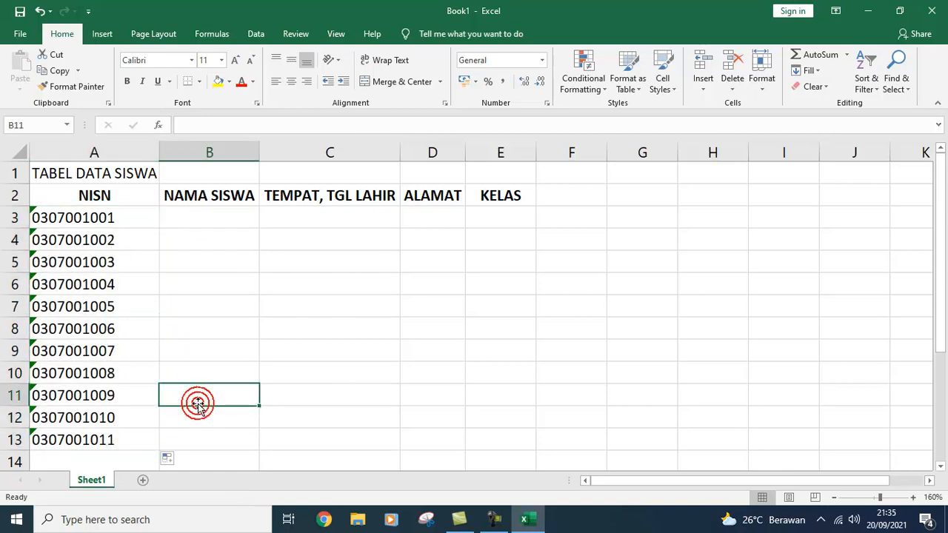
left_click(185, 216)
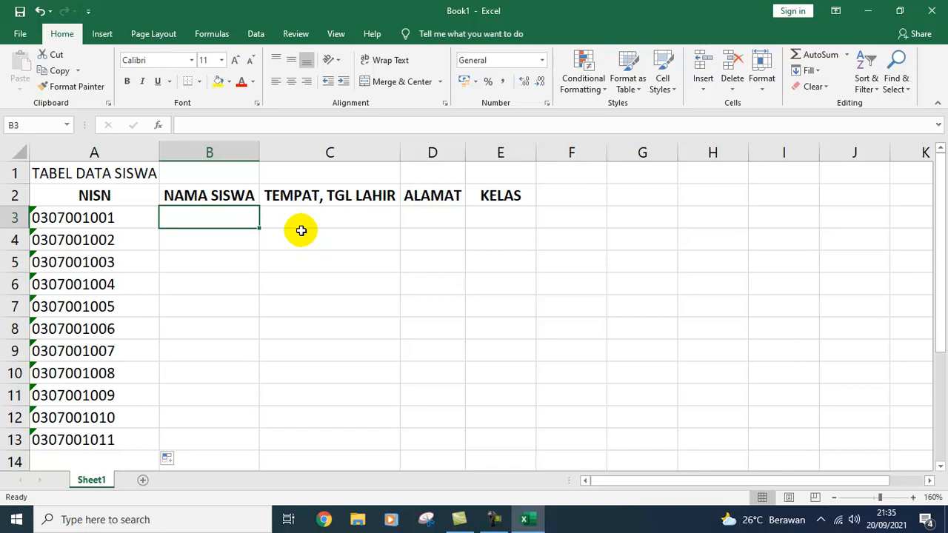
type("w")
key("BackSpace")
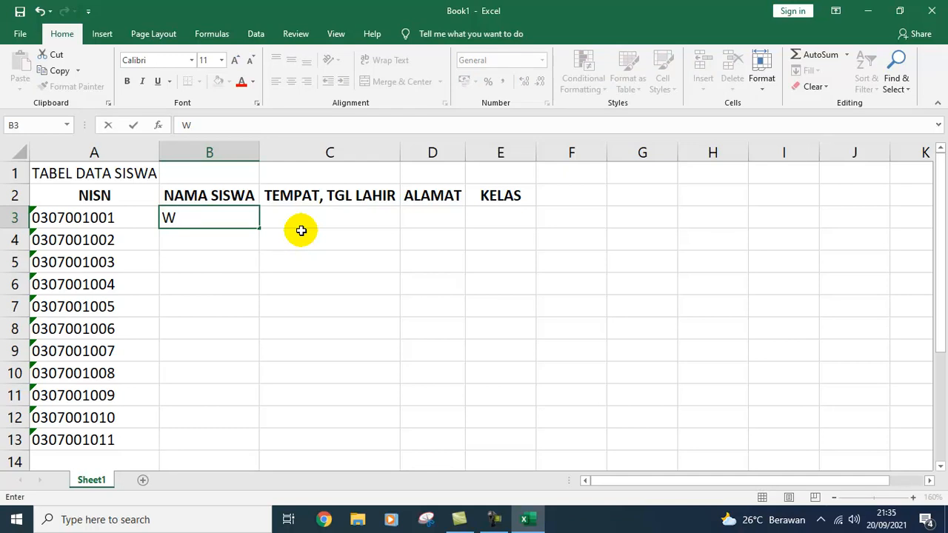
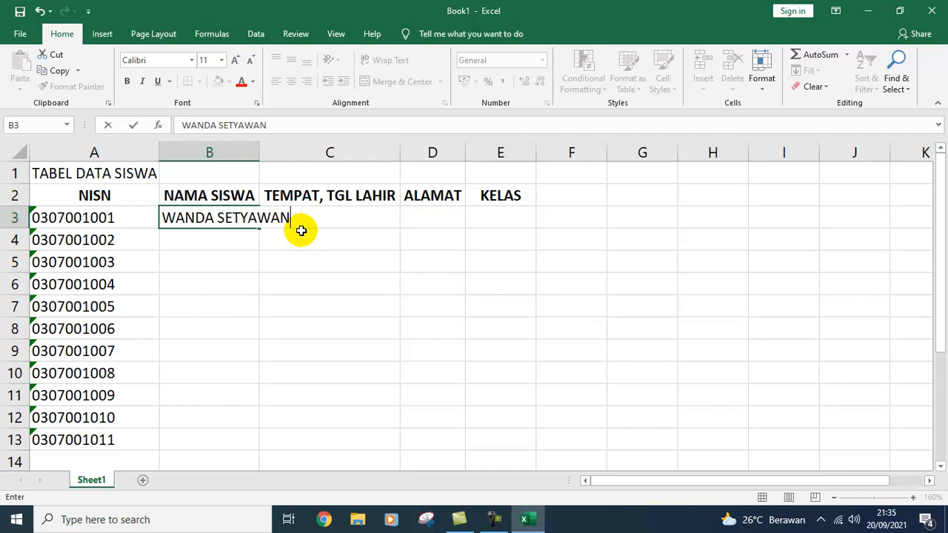
key("Return")
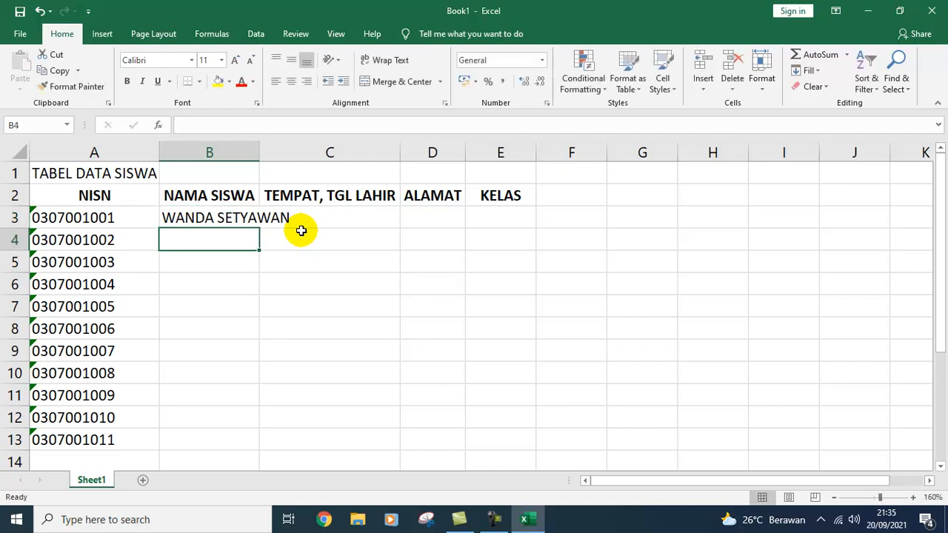
key("Up")
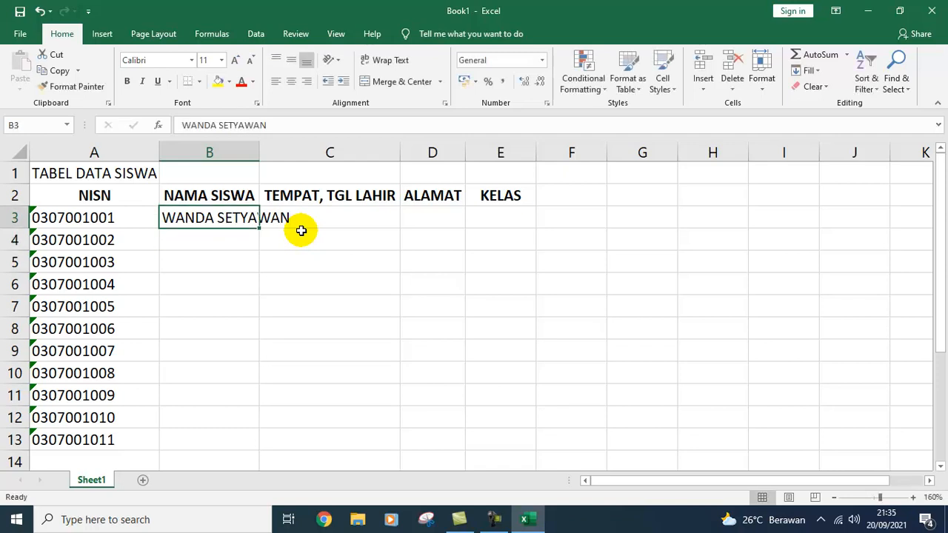
key("Down")
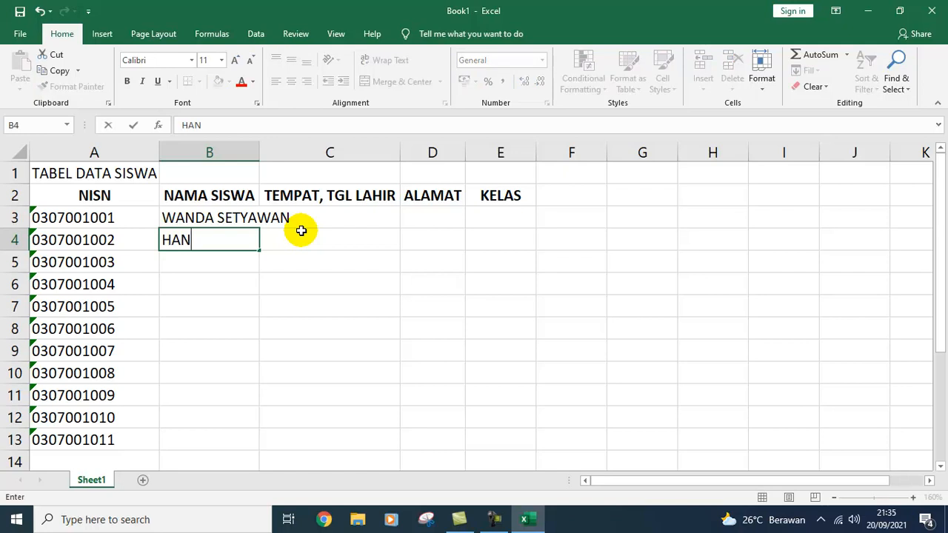
key("Return")
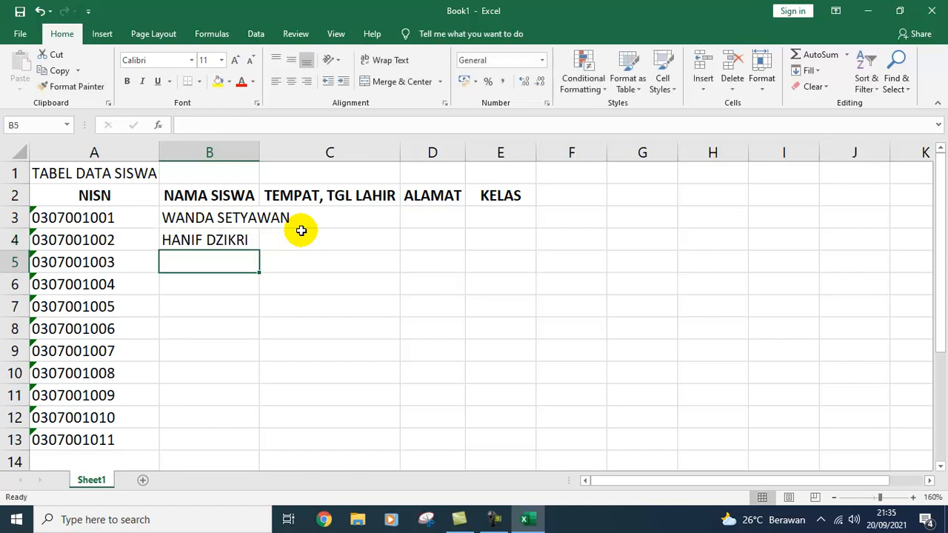
type("MUNAROH")
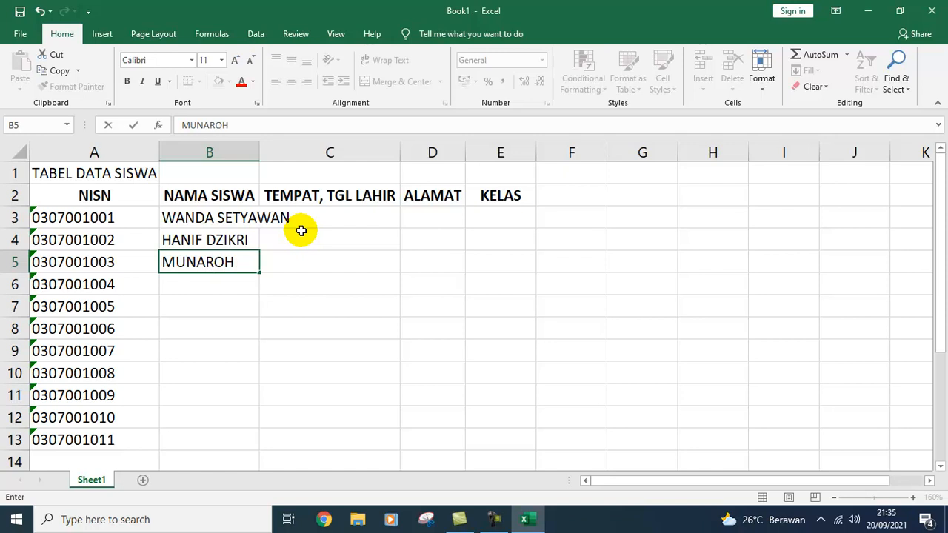
key("Return")
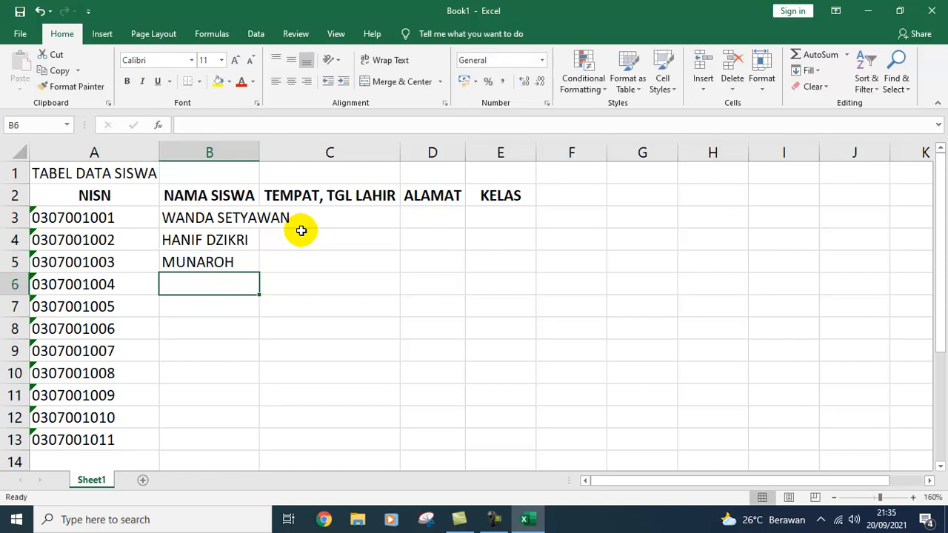
key("Return")
key("Return")
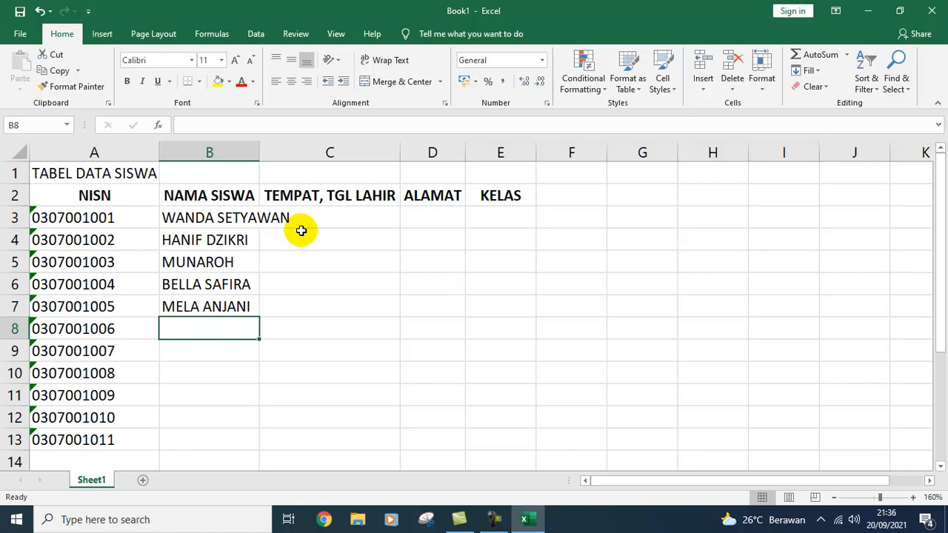
key("Return")
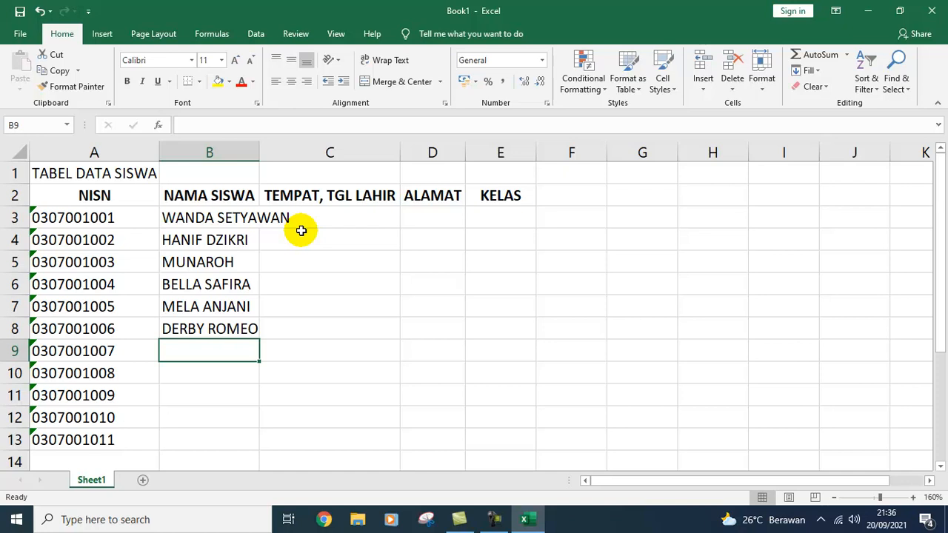
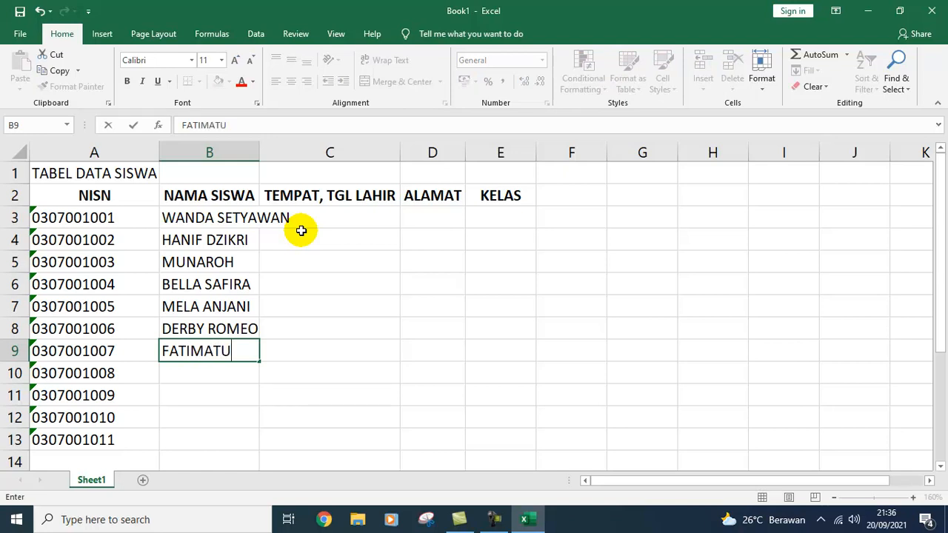
key("Return")
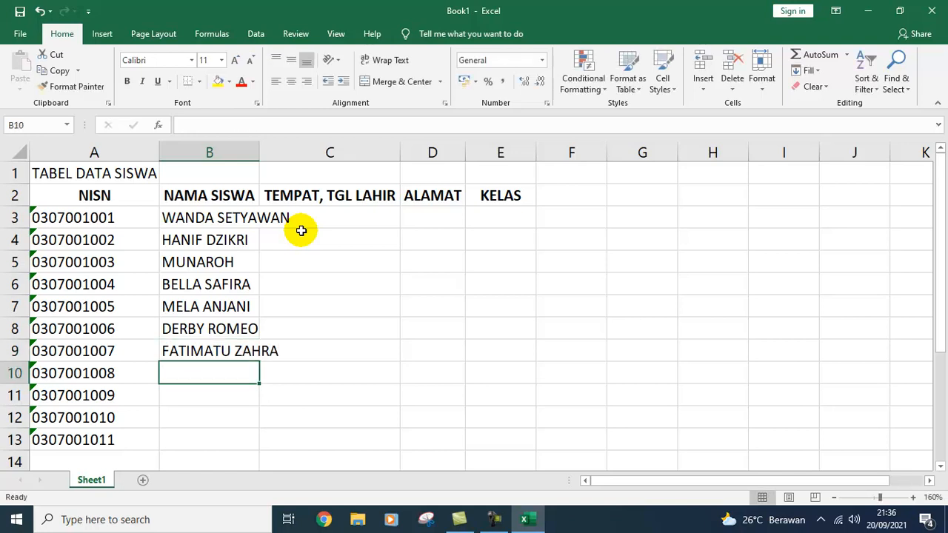
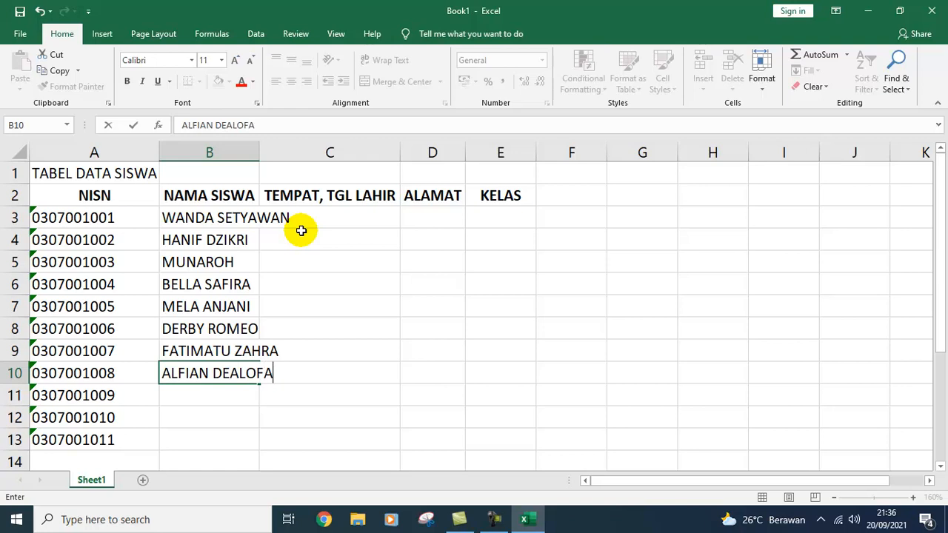
key("Return")
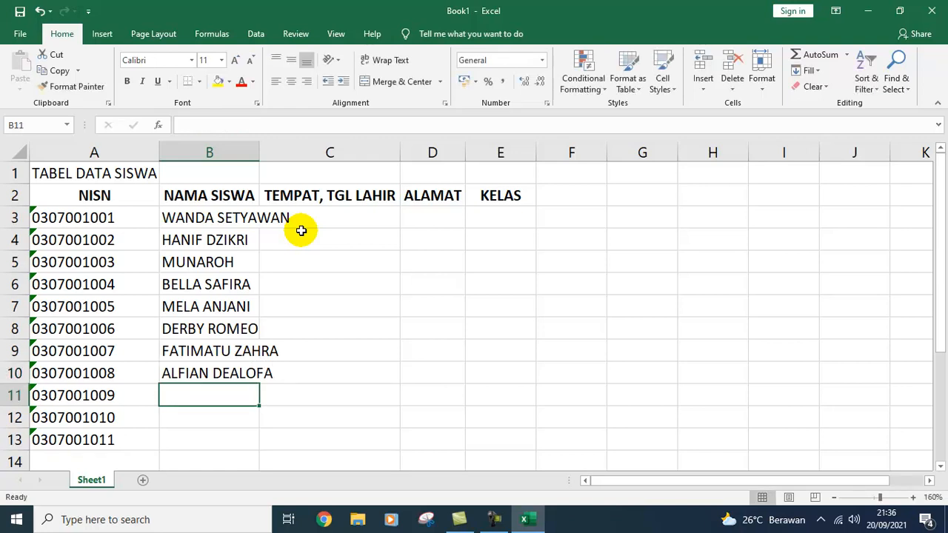
type("ZAENAB")
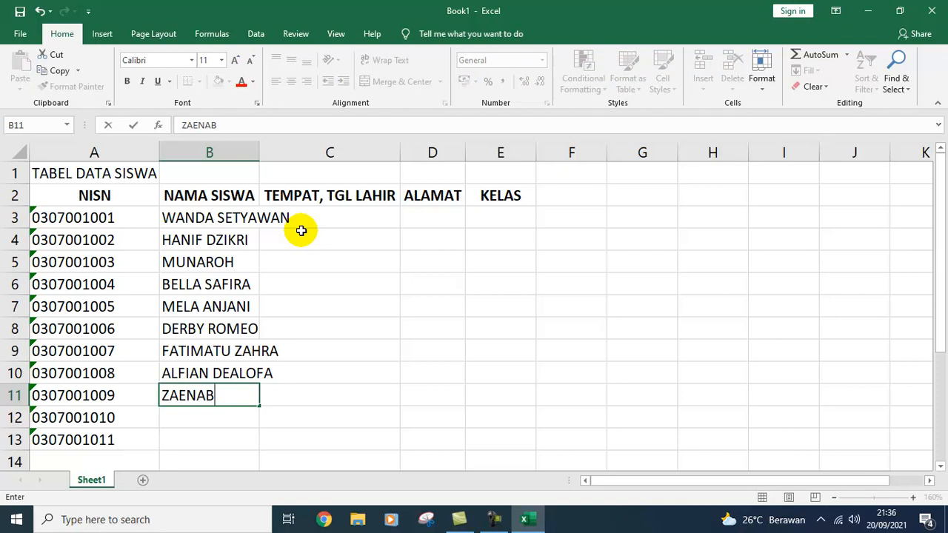
key("Return")
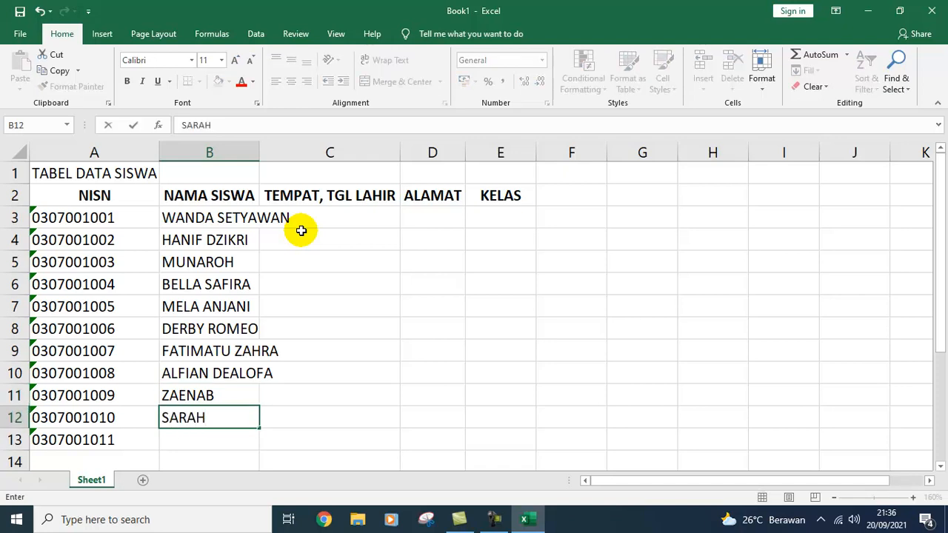
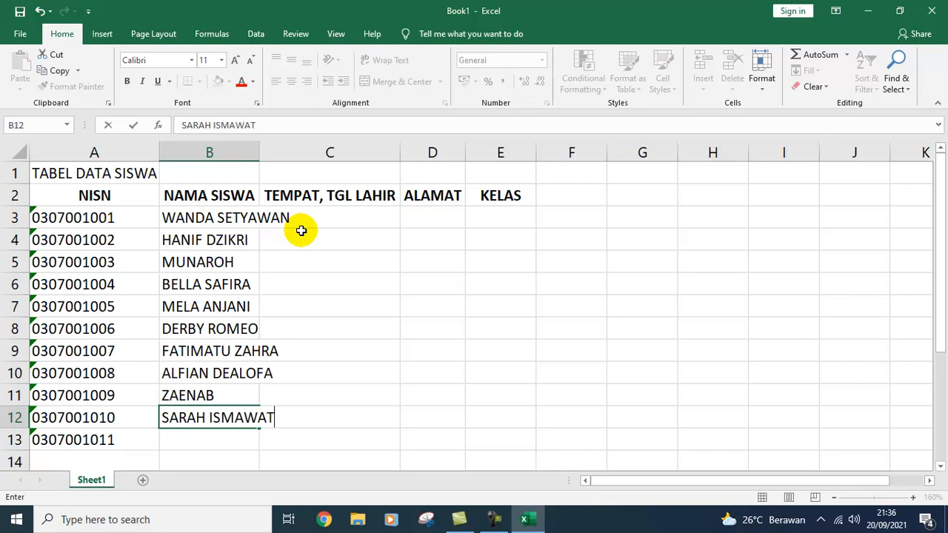
key("Return")
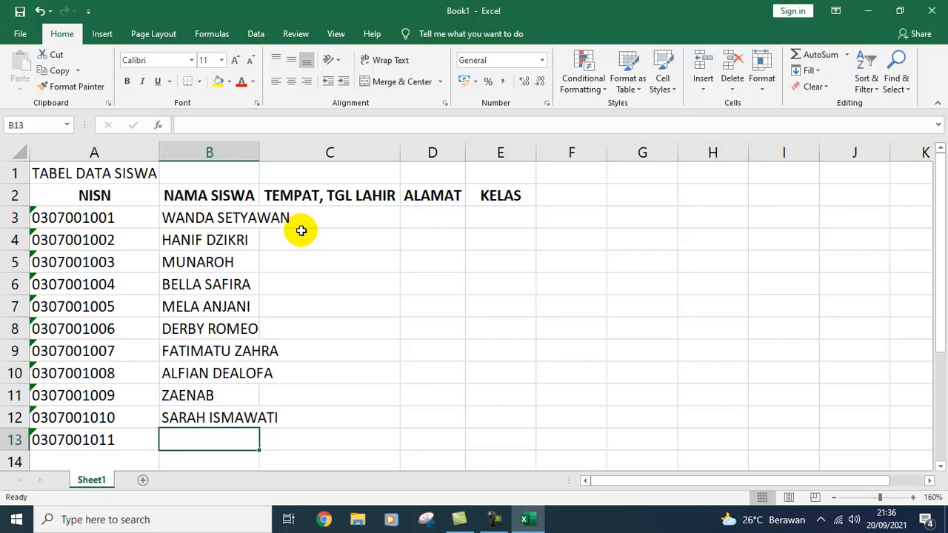
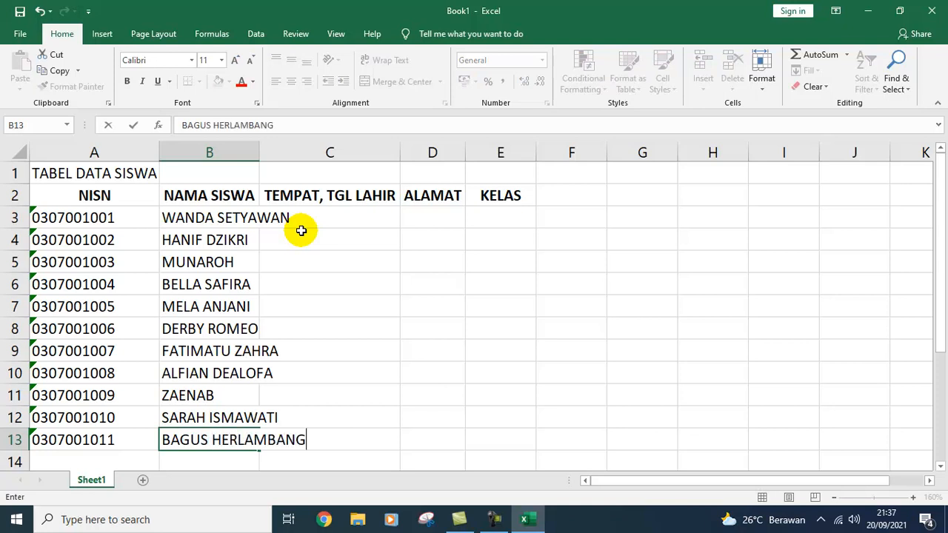
key("Return")
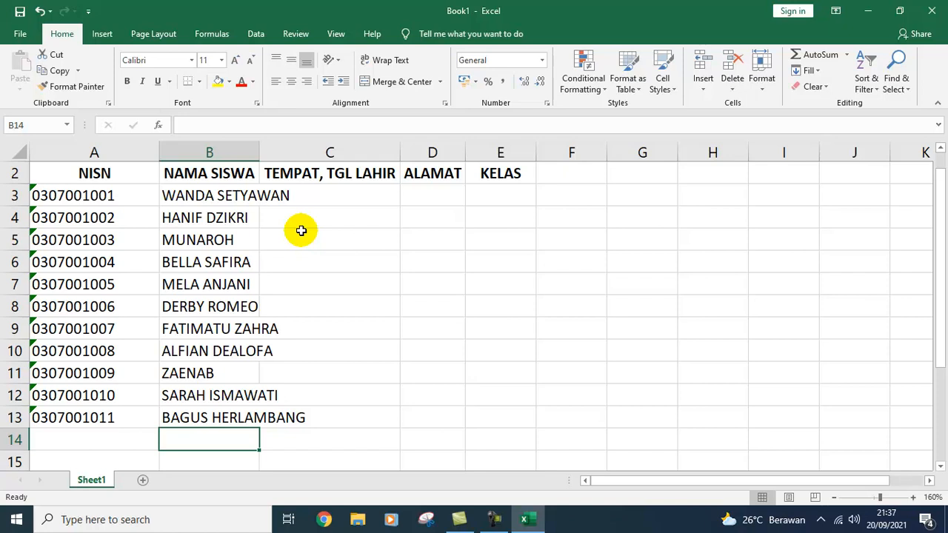
scroll(267, 178, "up", 1)
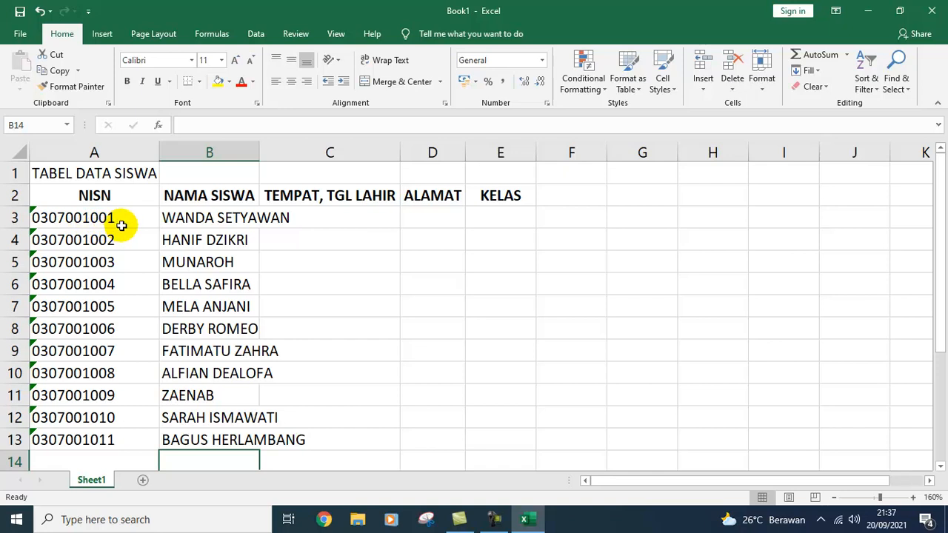
Step: Widen column B to 21.14 so every student name fits
left_click_drag(259, 153, 327, 157)
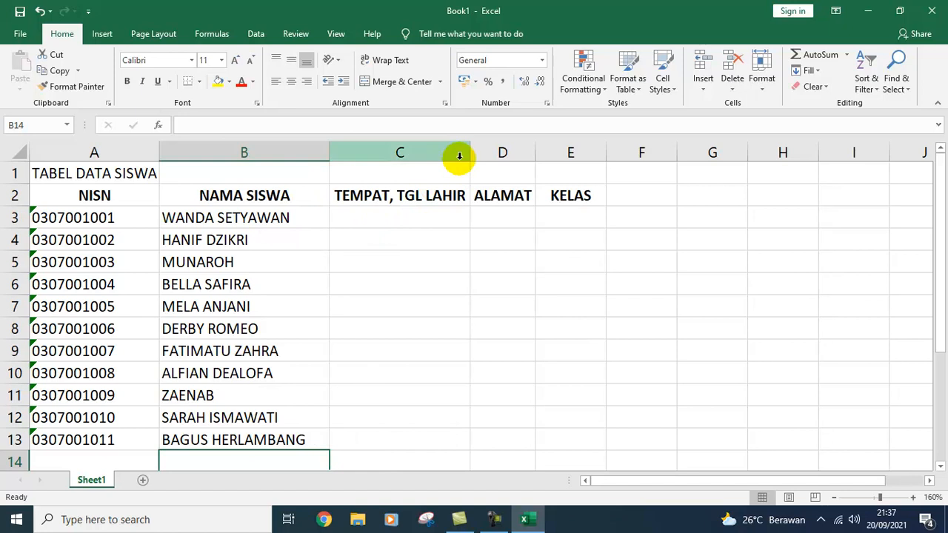
left_click(379, 216)
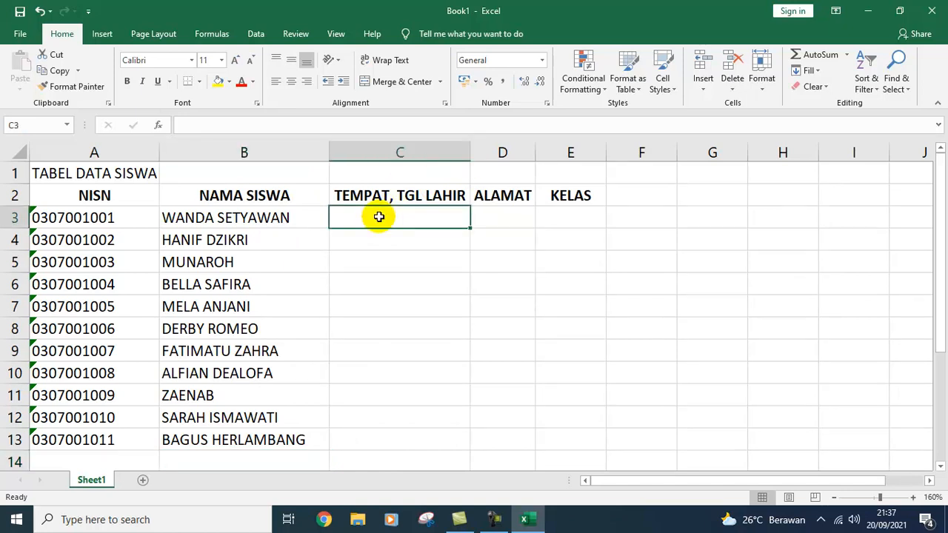
Step: Edit header cell C2 so 'TEMPAT, TGL LAHIR' becomes 'TANGGAL LAHIR'
key("Up")
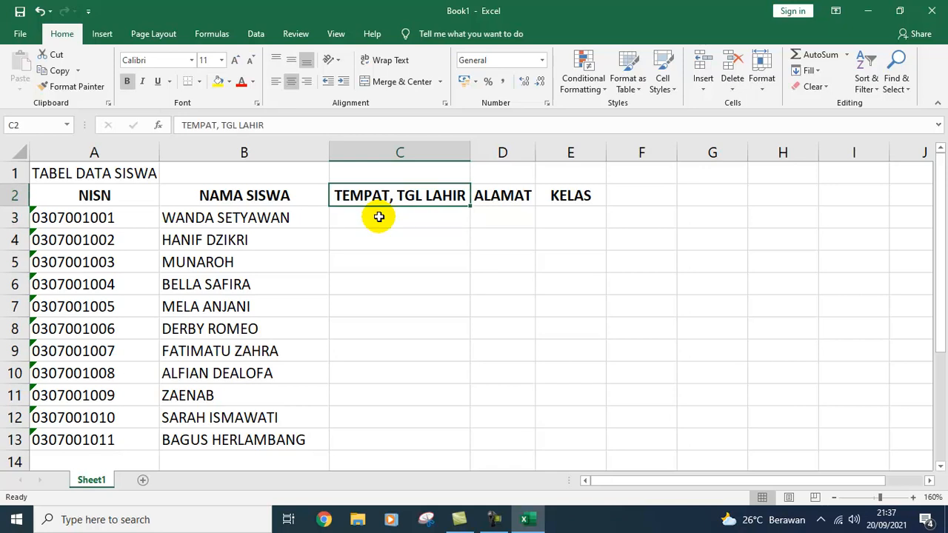
left_click_drag(225, 125, 131, 129)
key("BackSpace")
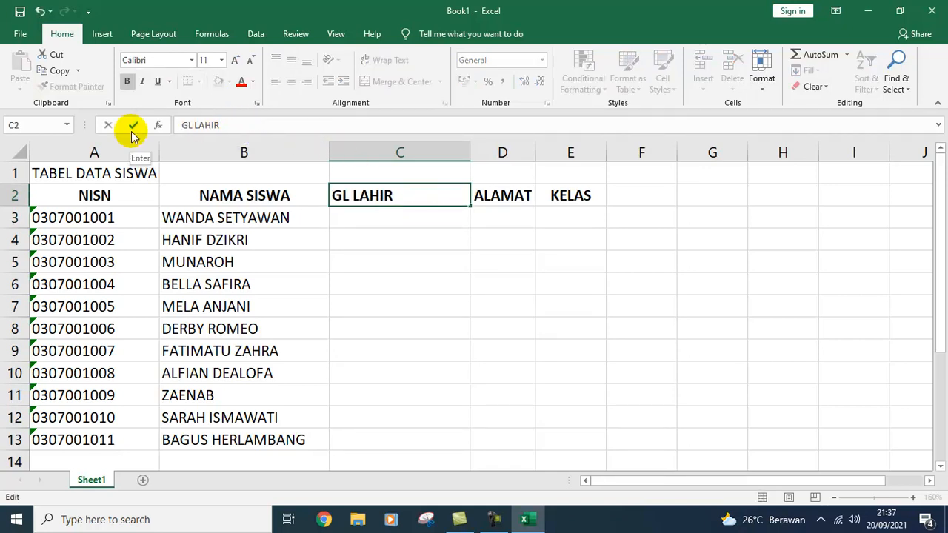
type("TAM")
key("BackSpace")
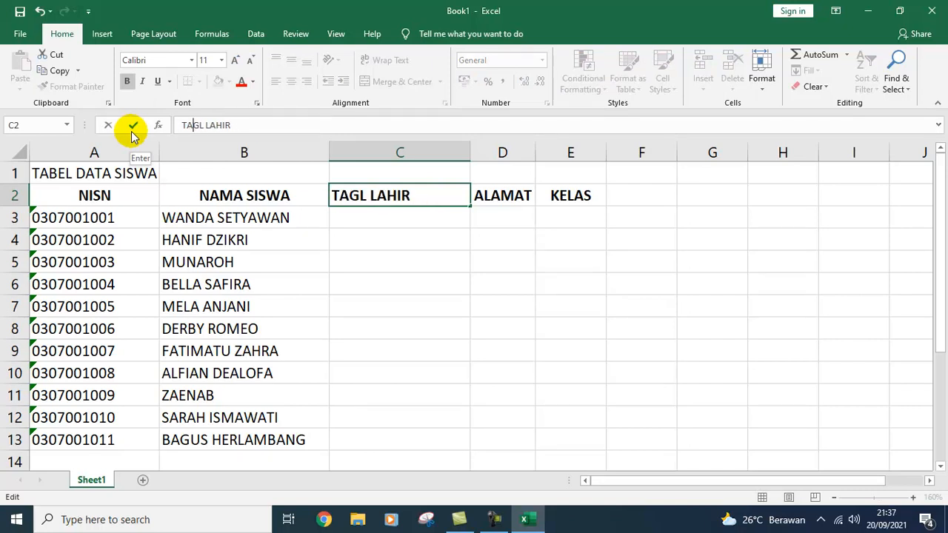
type("N")
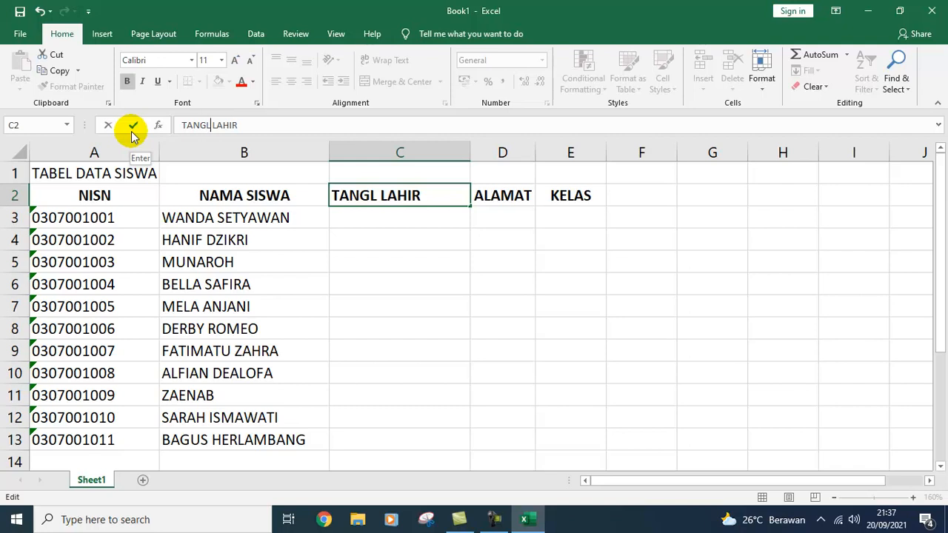
type("GGA")
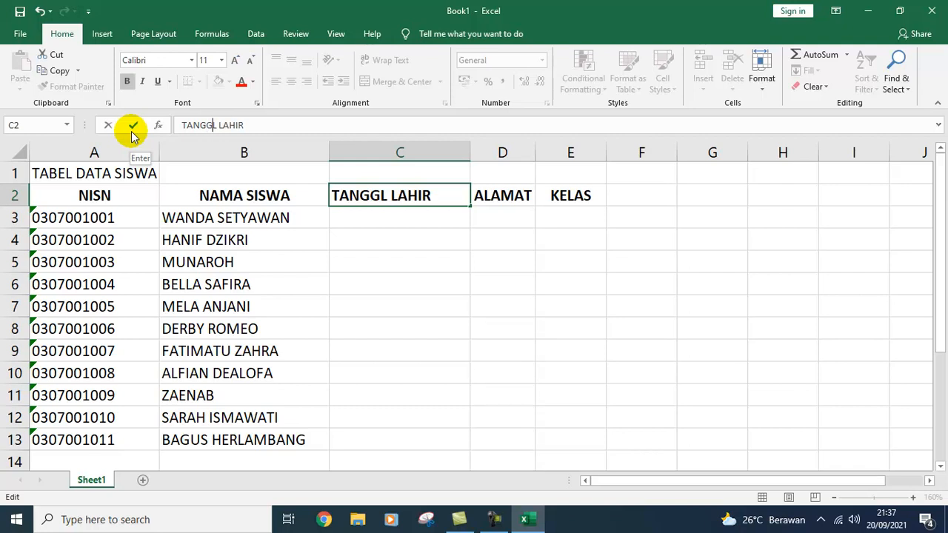
key("Return")
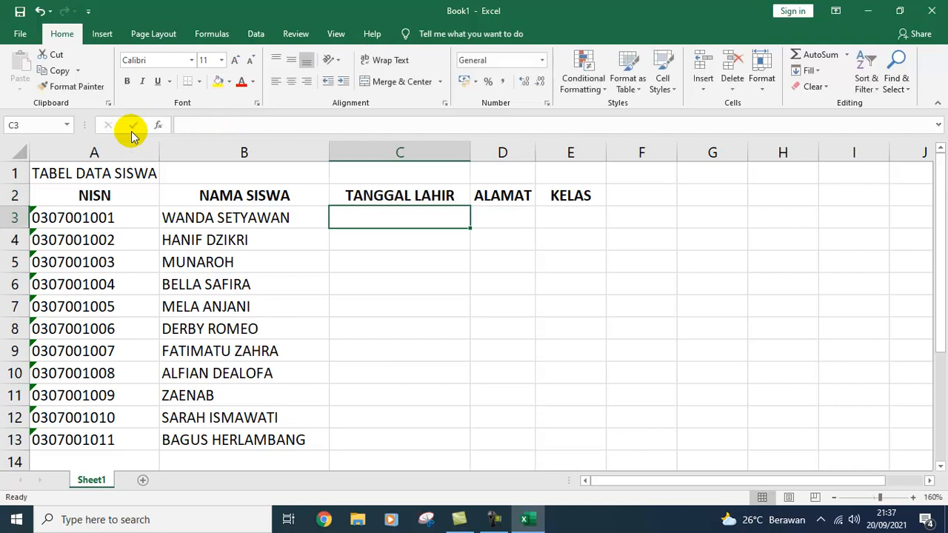
Step: Enter the date 24/02/2006 in cell C3
type("24/02/")
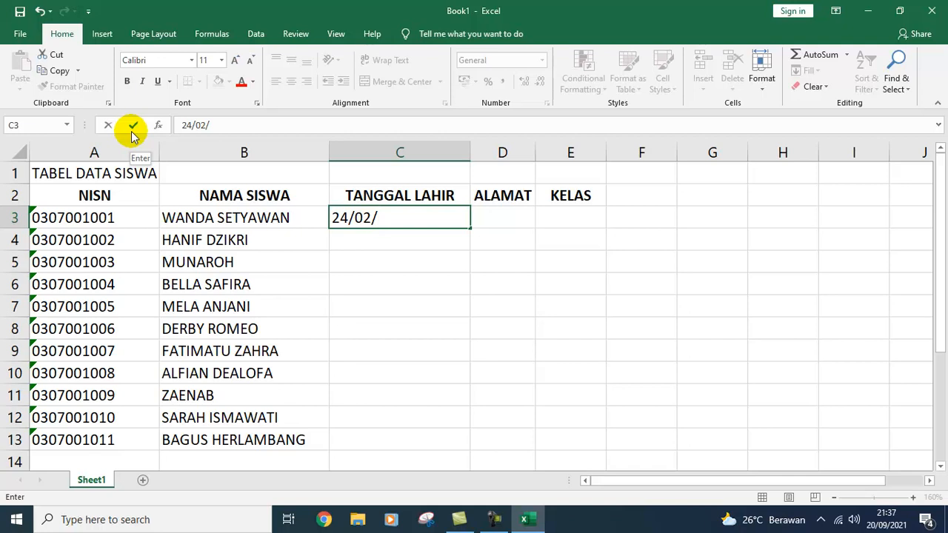
type("2006")
key("Return")
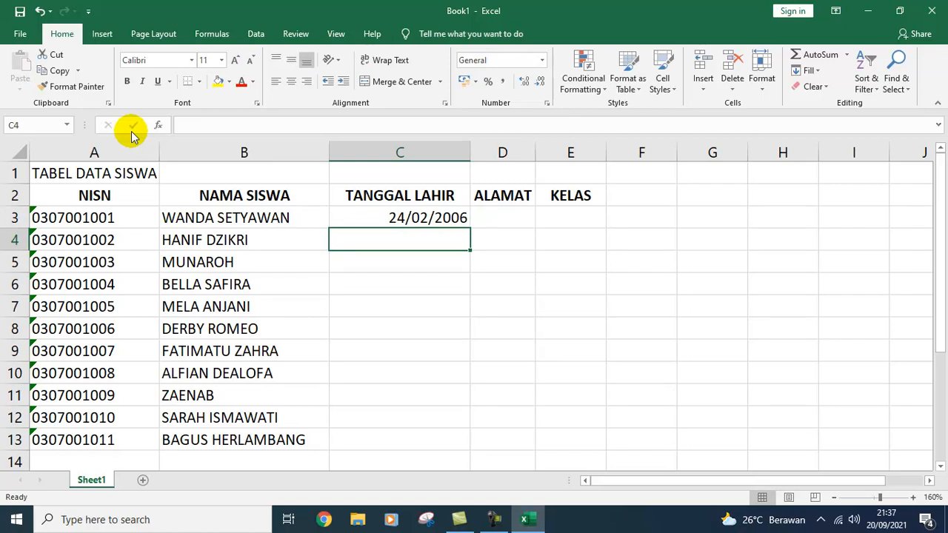
Step: Fill C3 down to C13 as daily dates from 24/02/2006 to 06/03/2006
left_click(449, 217)
left_click_drag(472, 229, 471, 246)
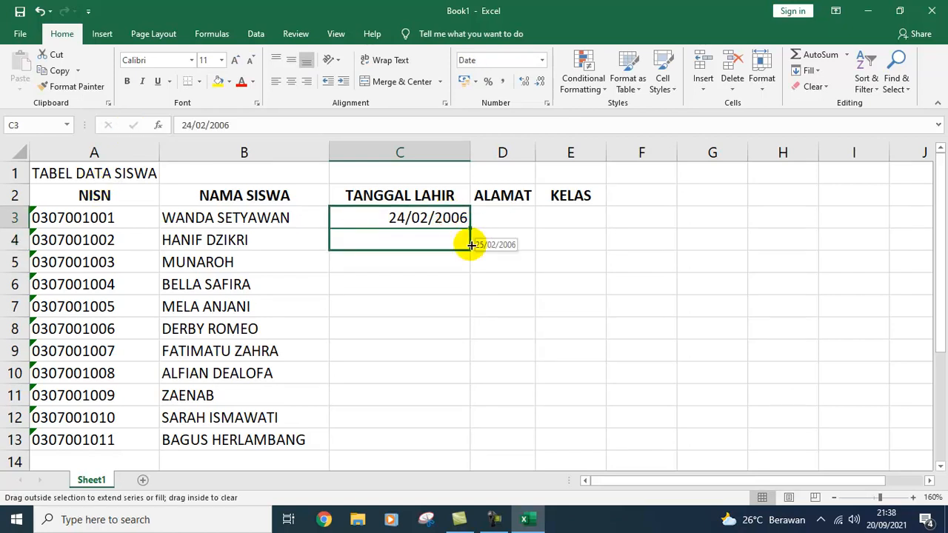
left_click_drag(472, 245, 452, 444)
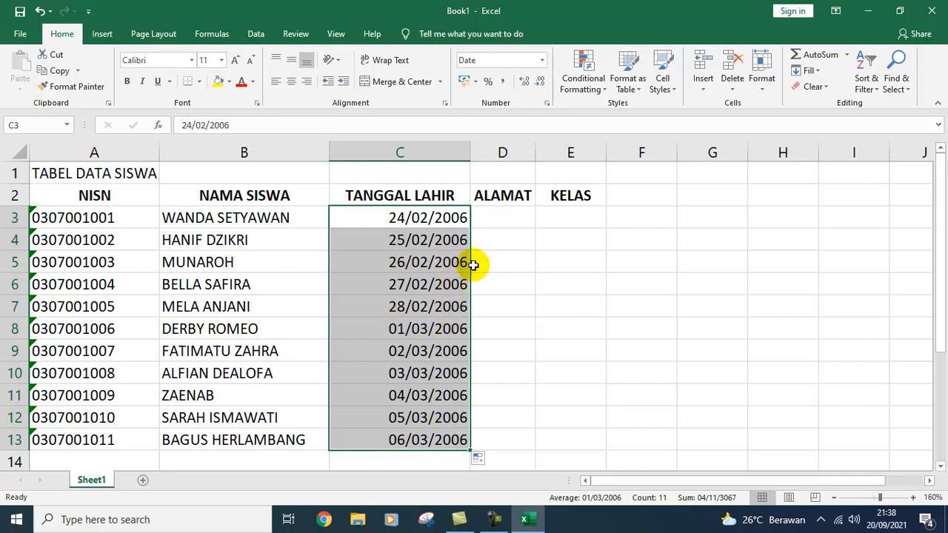
left_click(496, 221)
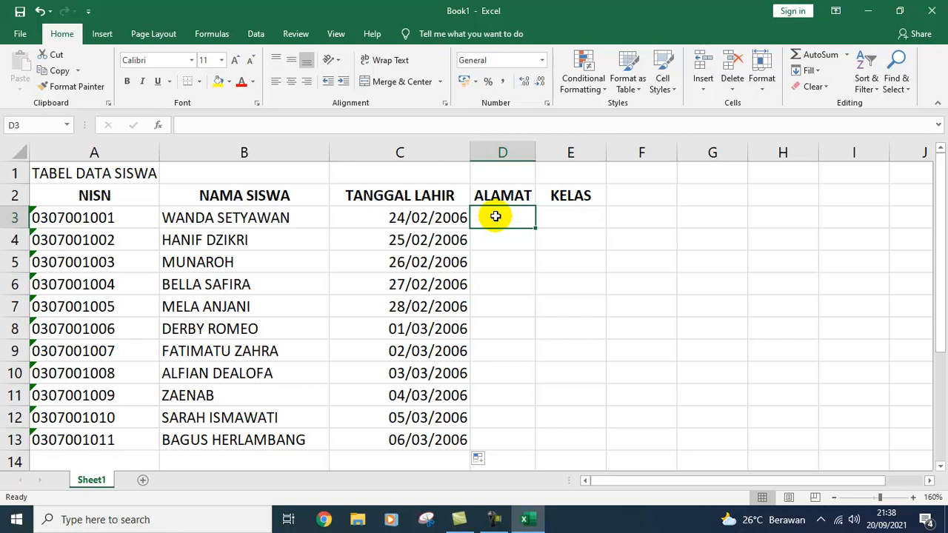
Step: Enter addresses LESMANA, KARANGGINTUNG, RANCAMAY, PERNASID, CIKIDANG and CIPETE in D3:D8
type("LESMANA")
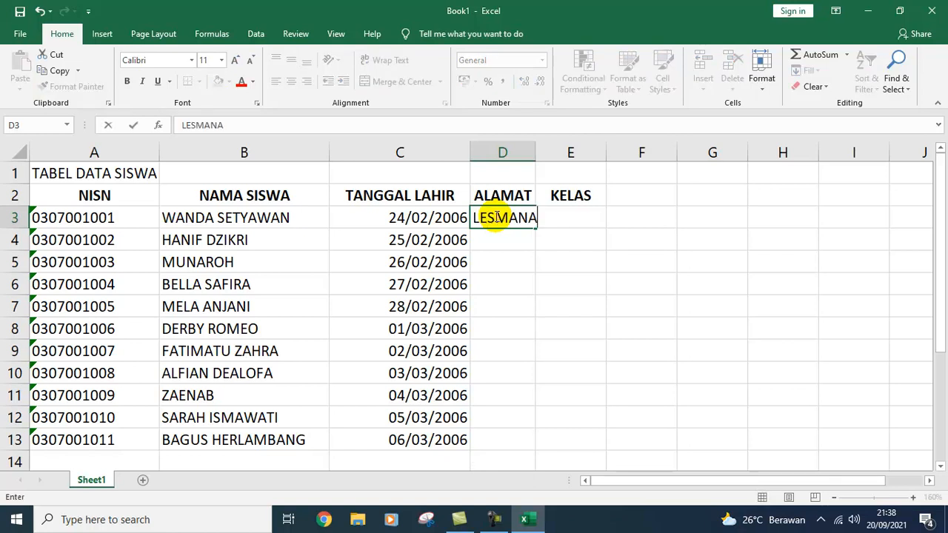
key("Return")
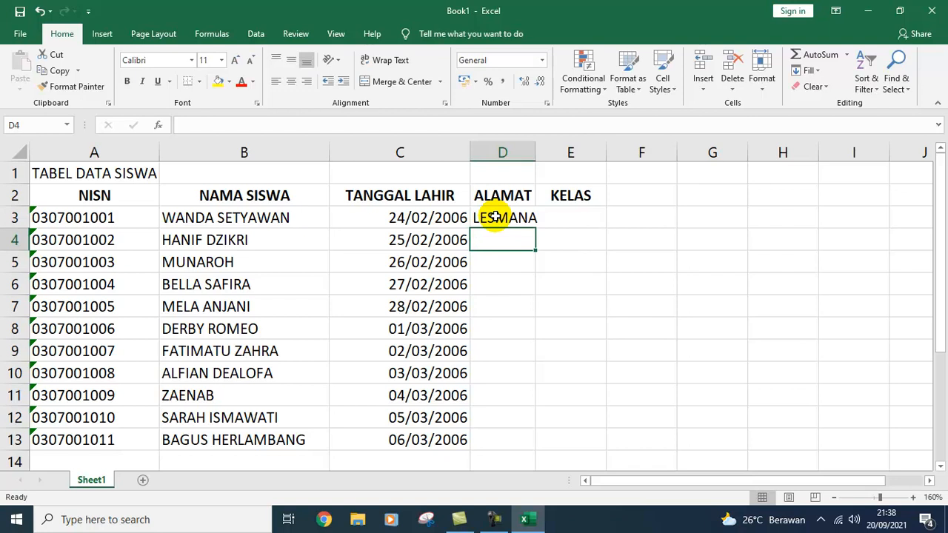
type("KARANGG")
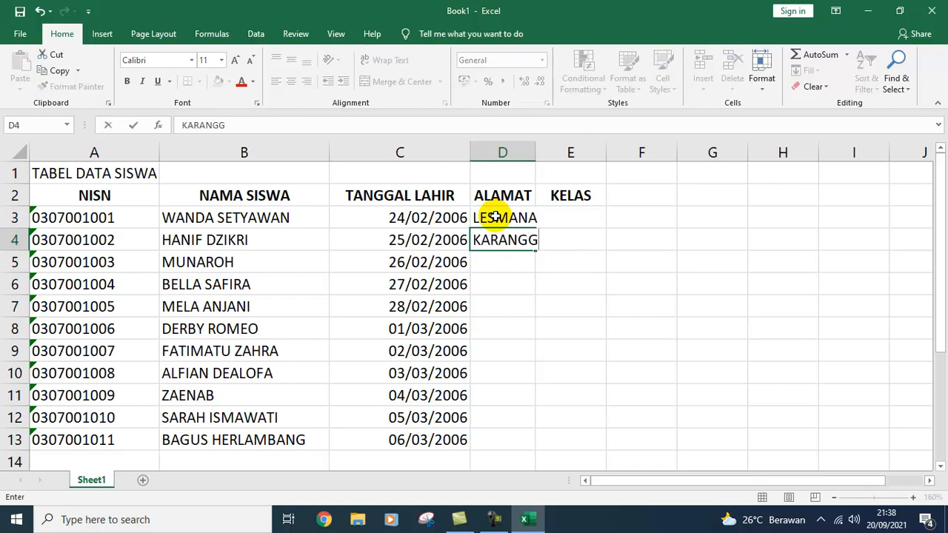
type("INTUN")
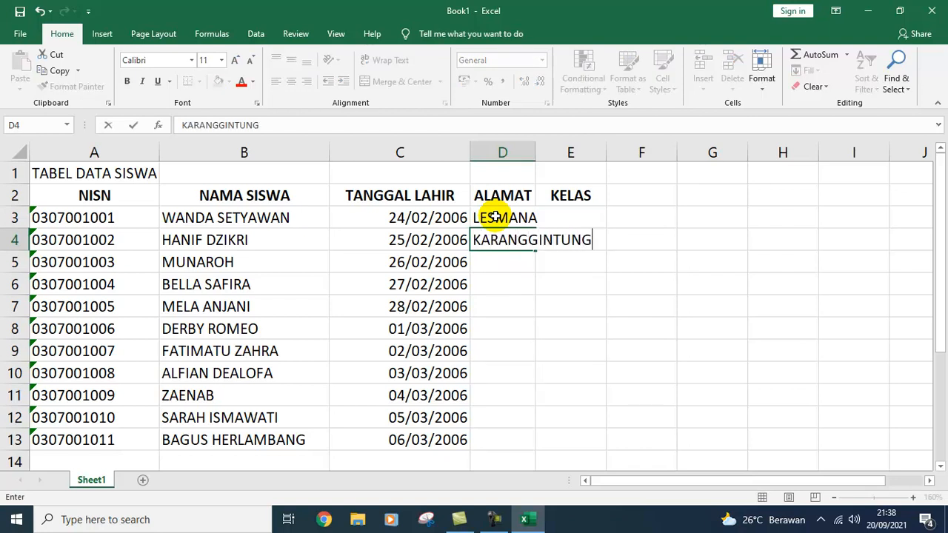
type("G")
key("Return")
type("RANCAMAY")
key("Return")
type("PERNASID")
key("Return")
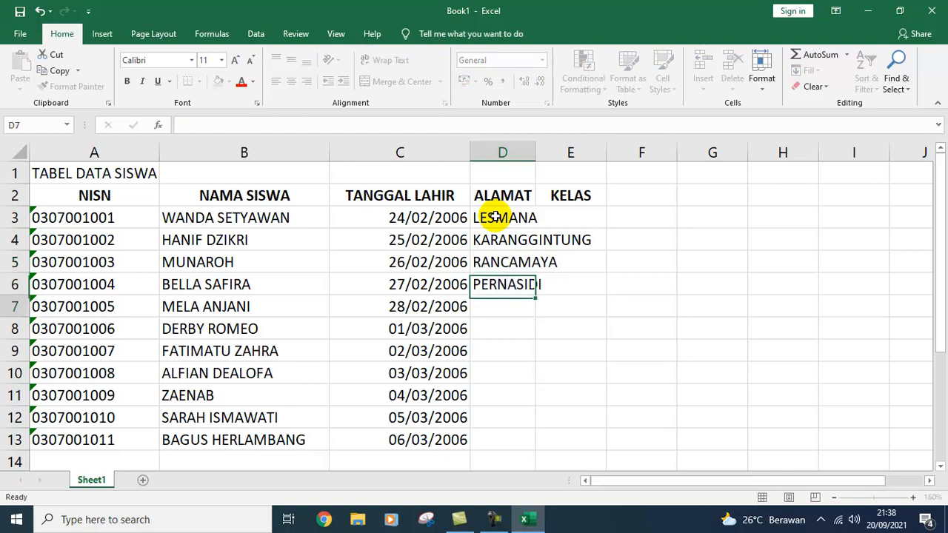
type("CIKIDANG")
key("Return")
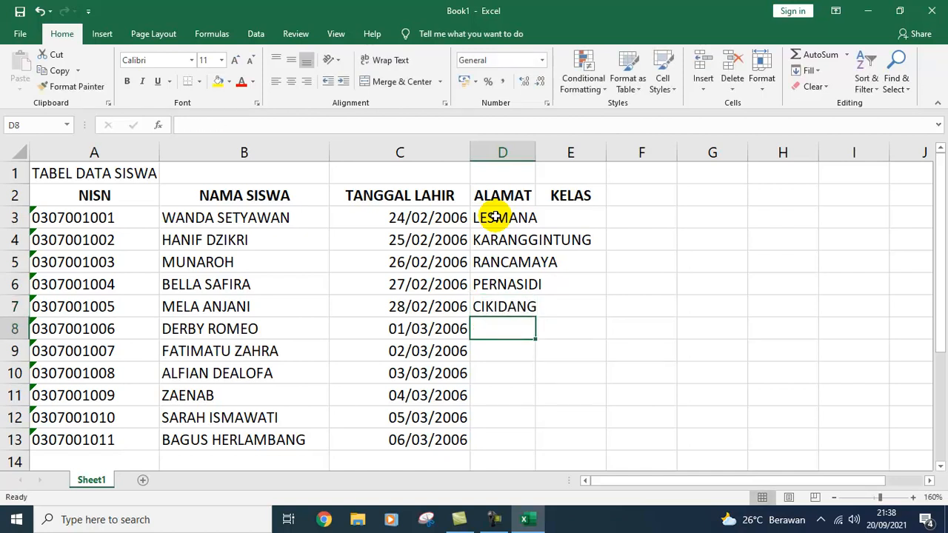
type("CIPET")
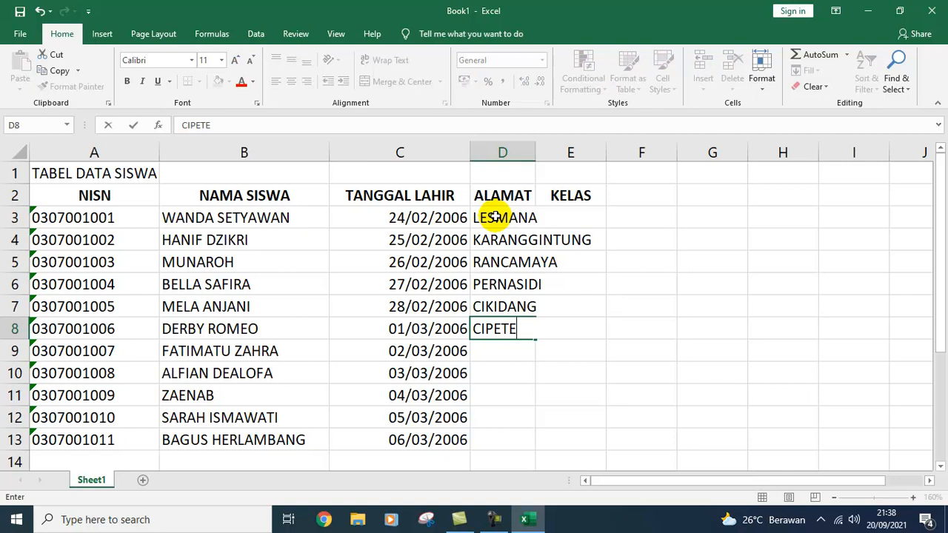
type("E")
key("Return")
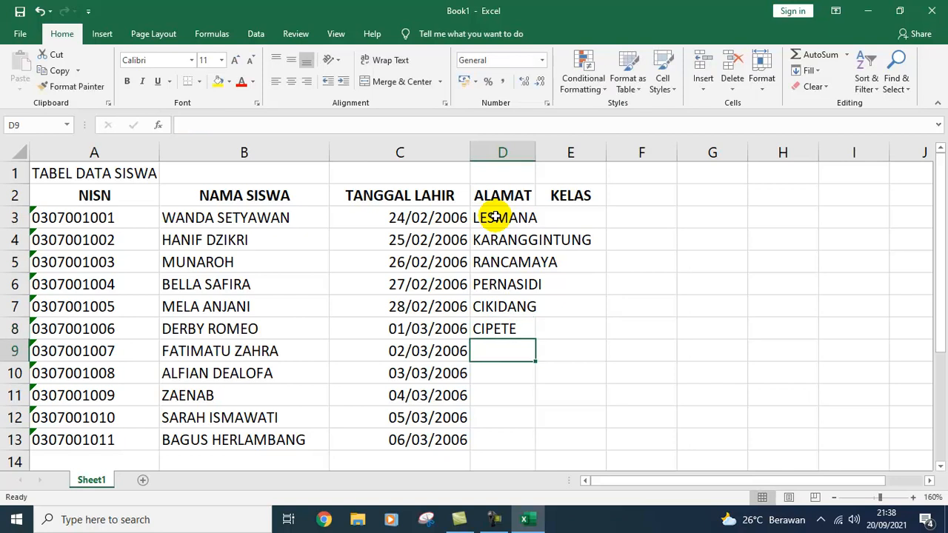
Step: Enter CIROYOM, CIKEMBULAN, CIRAHAB, CILAPAR and CIBANGKONG in D9:D13
type("CIROYOM")
key("Return")
key("Up")
key("Up")
key("Up")
key("Up")
key("Up")
key("Down")
key("Down")
key("Down")
key("Down")
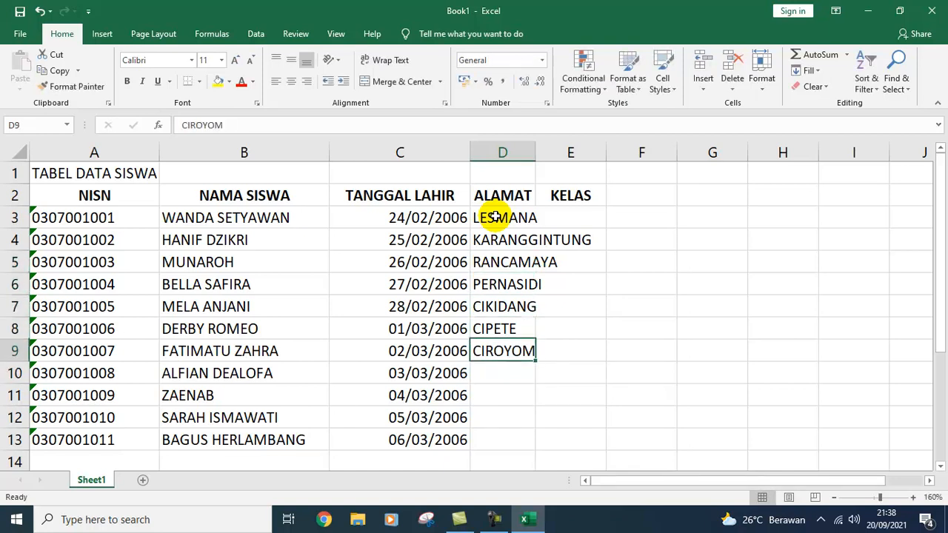
key("Down")
type("CIKEM")
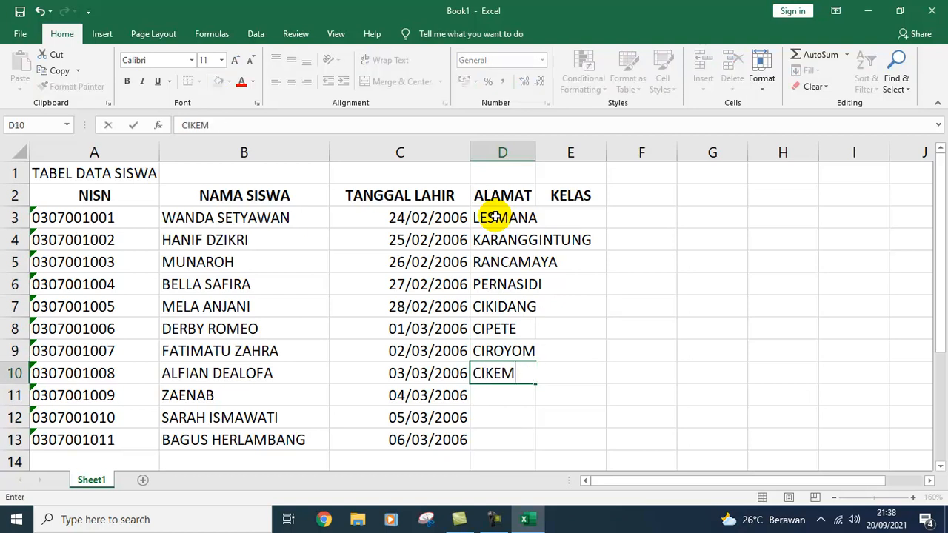
type("BULAN")
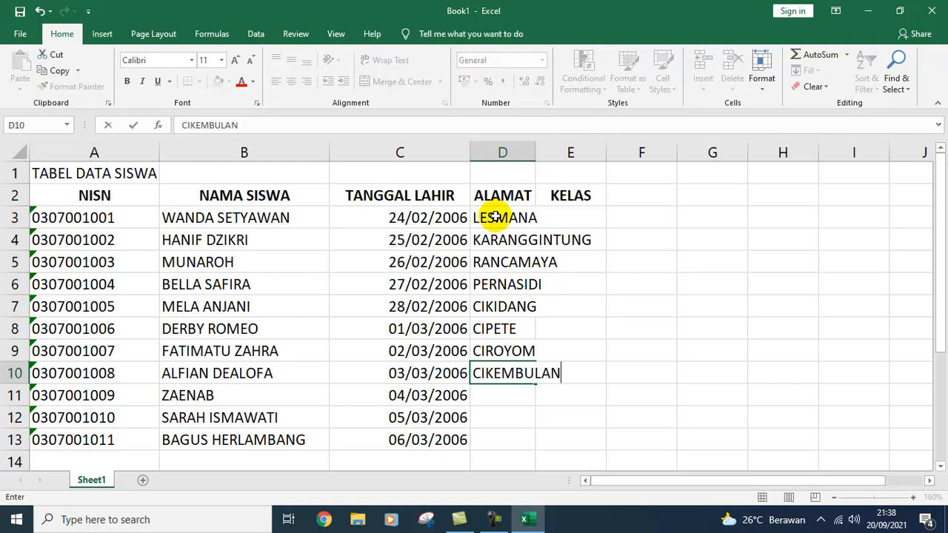
key("Return")
type("CIRAHAB")
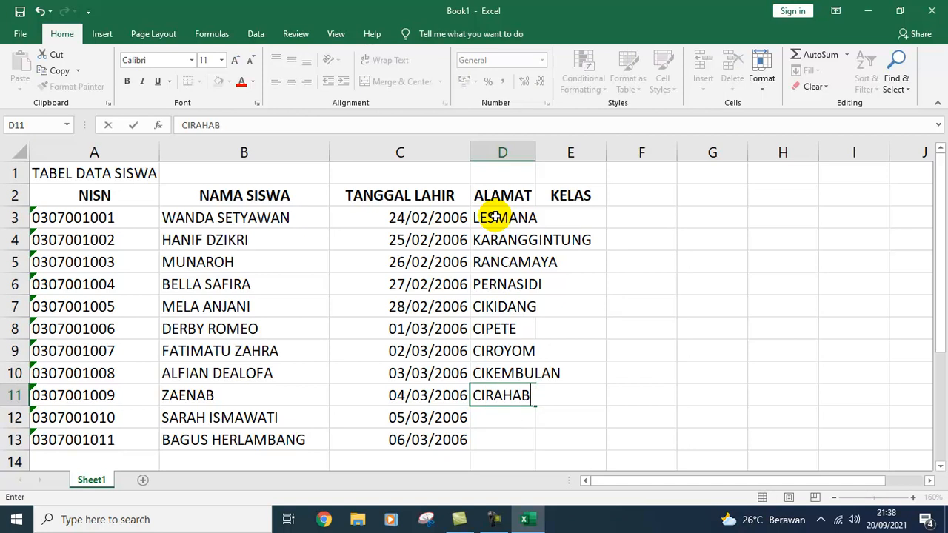
key("Return")
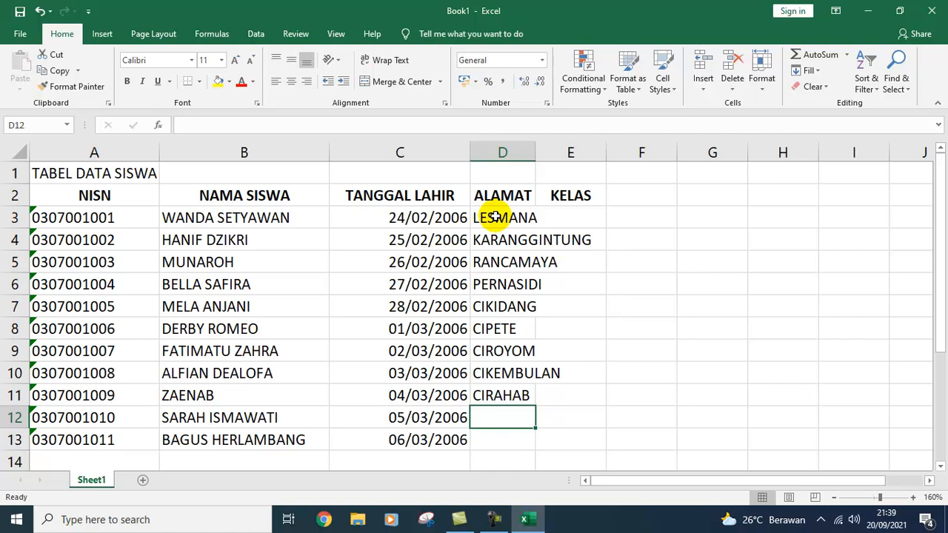
type("CILAPAR")
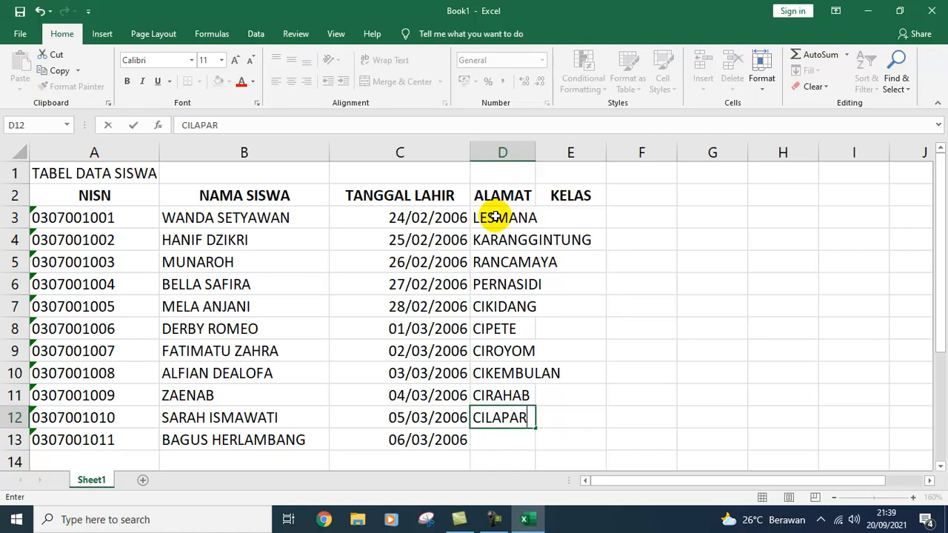
key("Return")
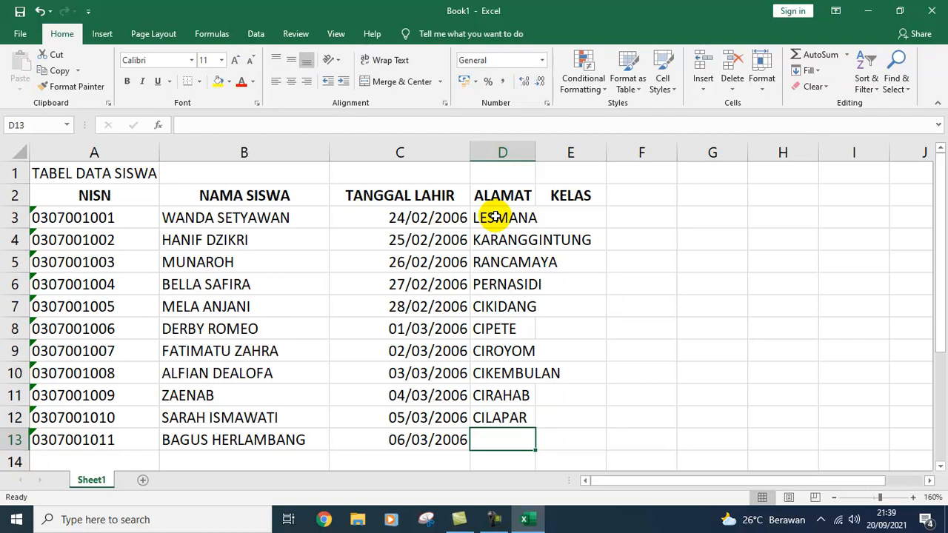
type("CI")
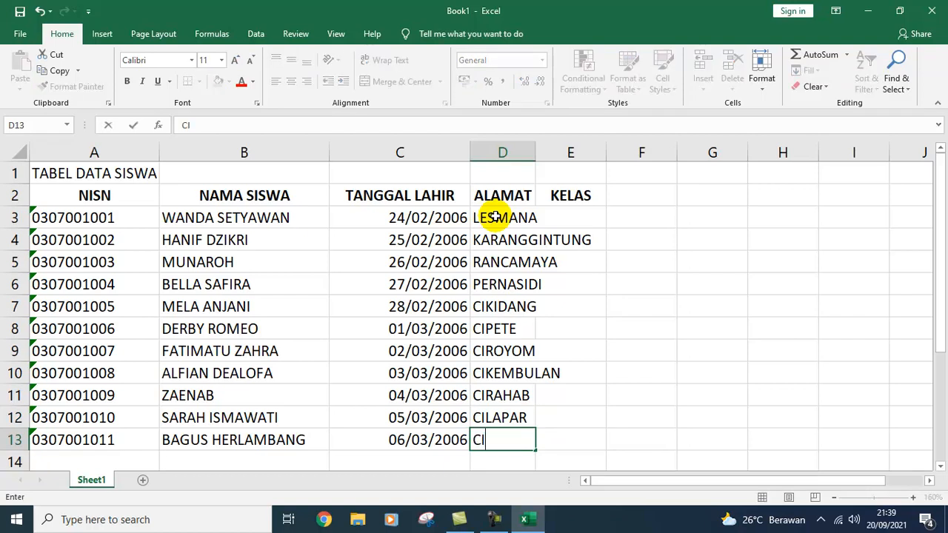
type("BANGKONG")
key("Return")
key("Return")
key("Return")
key("Up")
key("Up")
key("Up")
key("Up")
key("Up")
key("Up")
key("Up")
key("Up")
key("Up")
key("Up")
key("Up")
key("Up")
key("Up")
key("Up")
key("Up")
key("Down")
key("Down")
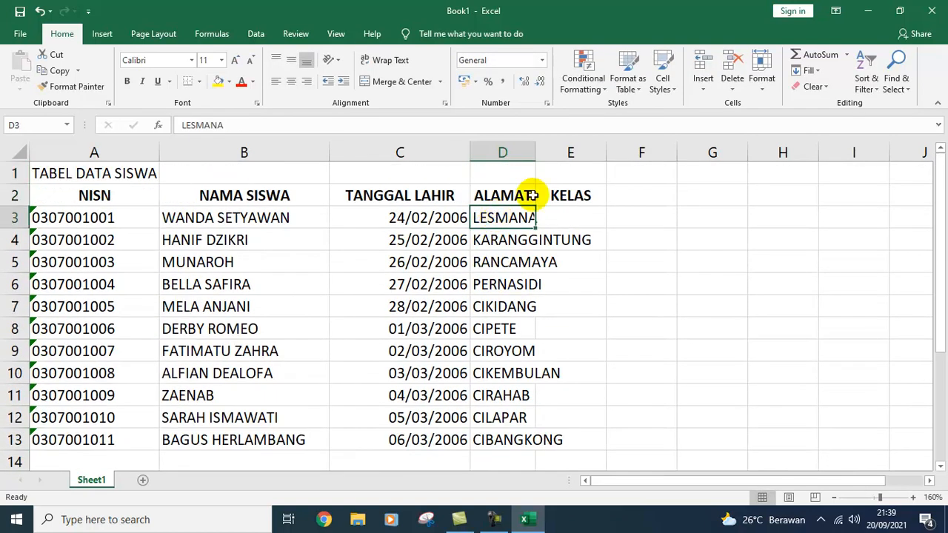
Step: Widen column D, then fill E3:E9 with classes X MIPA 1 through X MIPA 7
left_click_drag(530, 155, 605, 156)
left_click(639, 210)
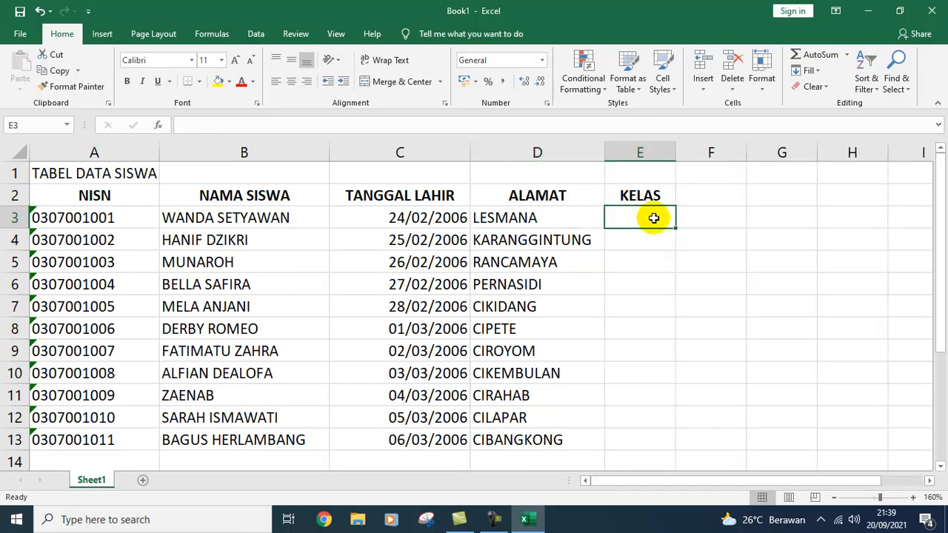
type("X MIPA")
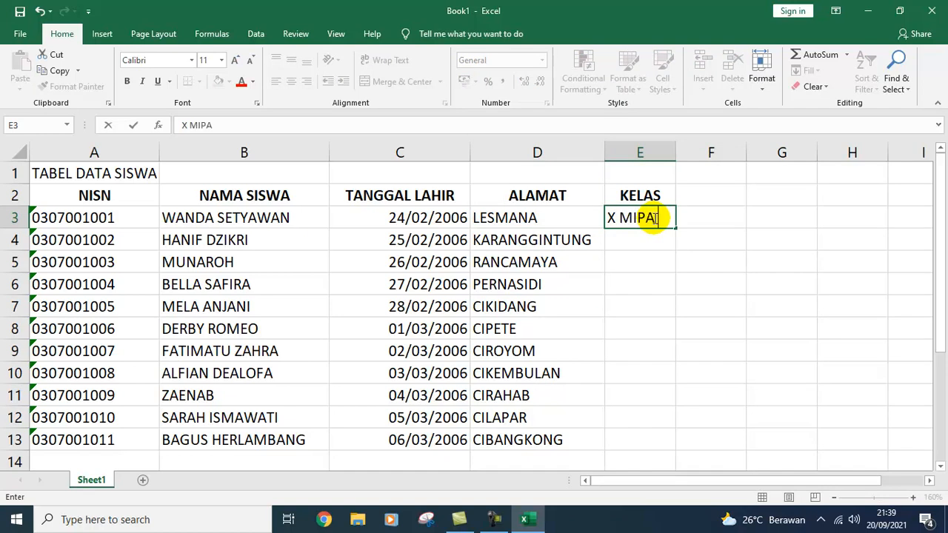
type(" 1")
key("Return")
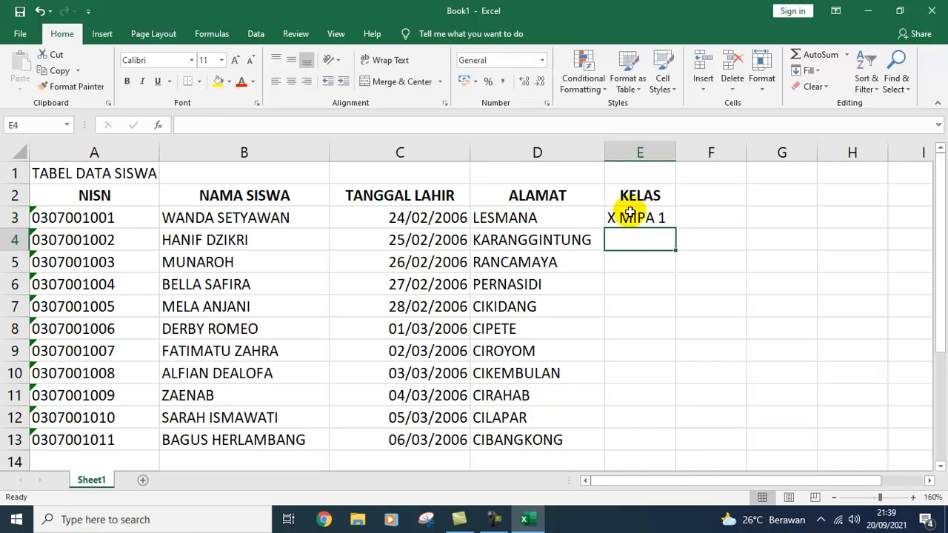
left_click(642, 217)
left_click_drag(676, 229, 688, 352)
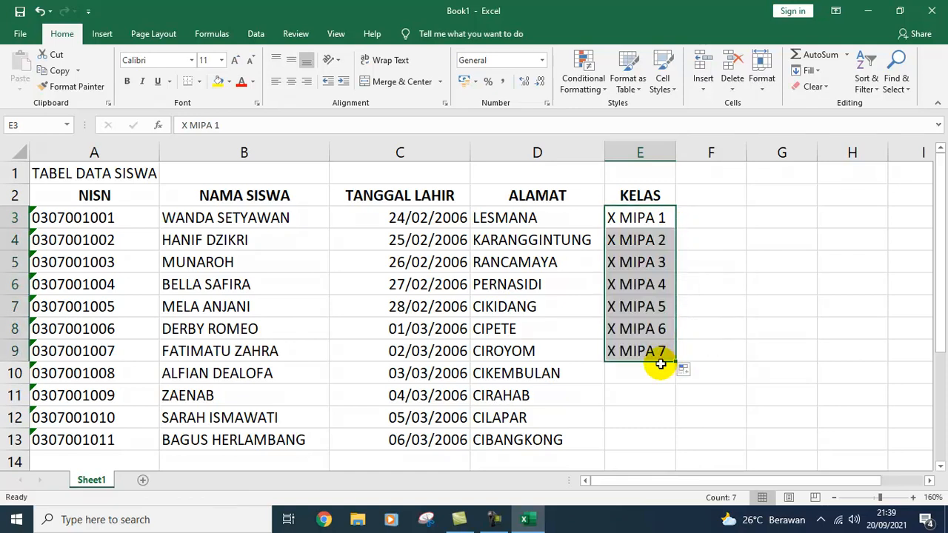
Step: Enter X IPS 1, X IPS 2, X IPS 3 and X IBB in E10:E13
left_click(642, 372)
type("X IPS 1")
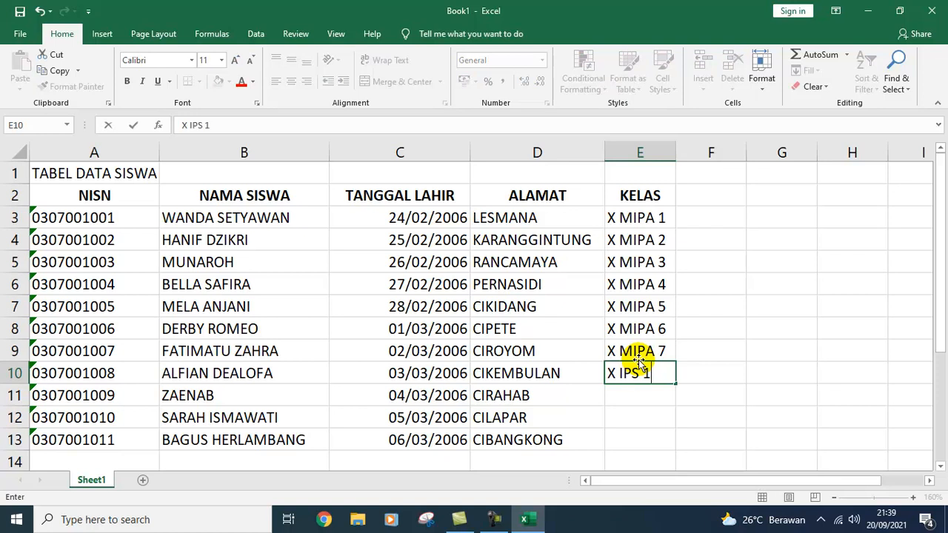
key("Return")
type("X IPS 1")
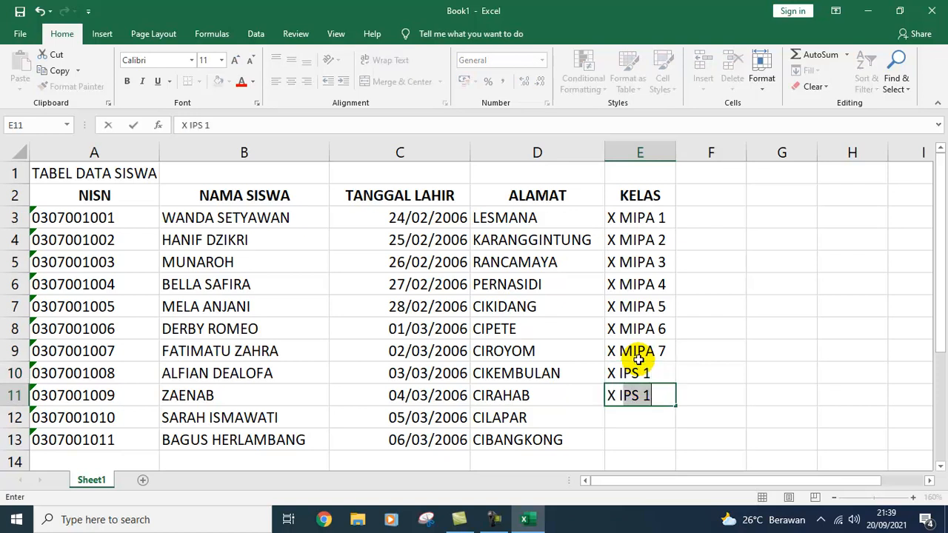
key("BackSpace")
key("BackSpace")
type("2")
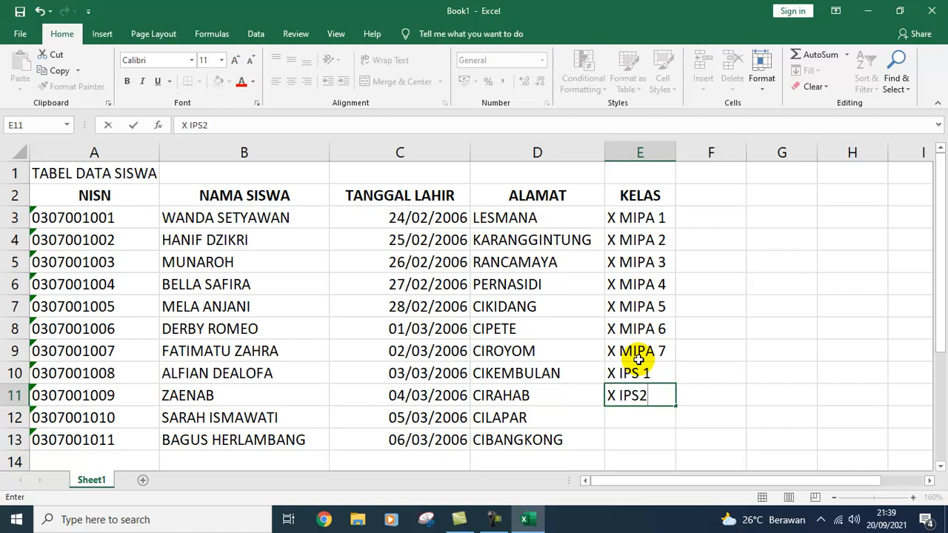
key("BackSpace")
type(" 2")
key("Return")
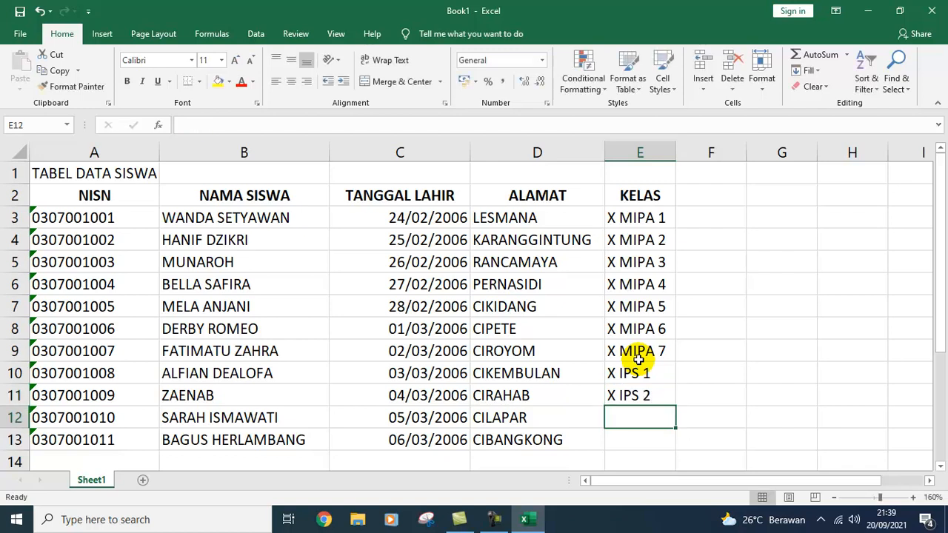
type("X IPS 3")
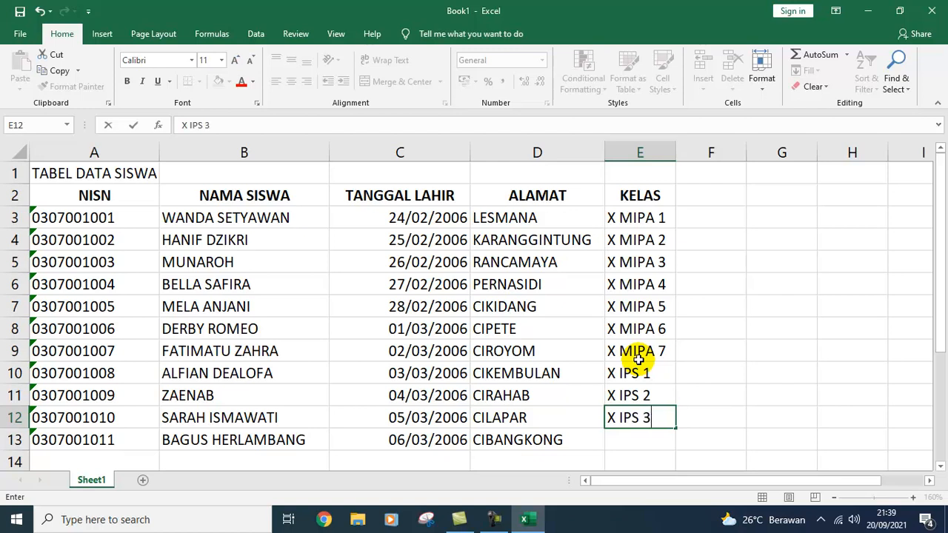
key("Return")
type("X IBB")
key("Return")
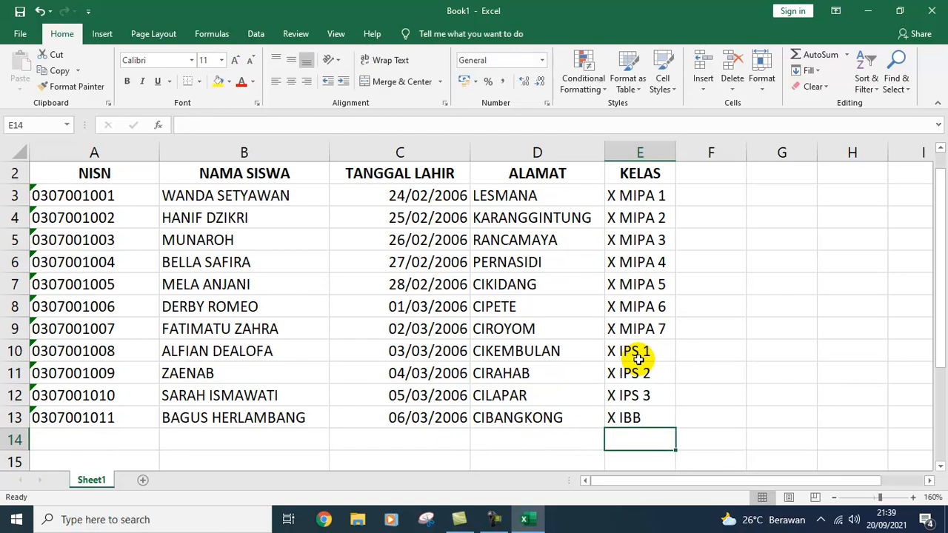
scroll(378, 314, "up", 1)
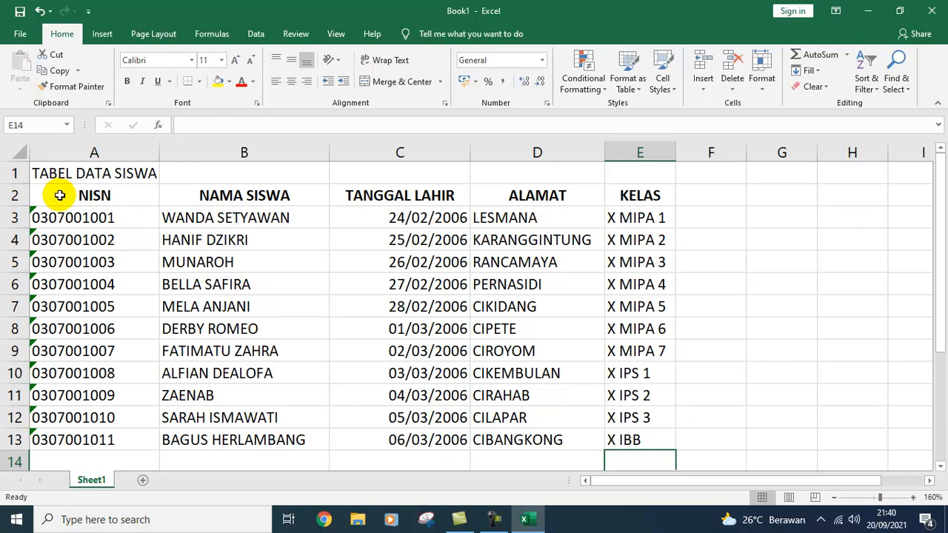
left_click(77, 218)
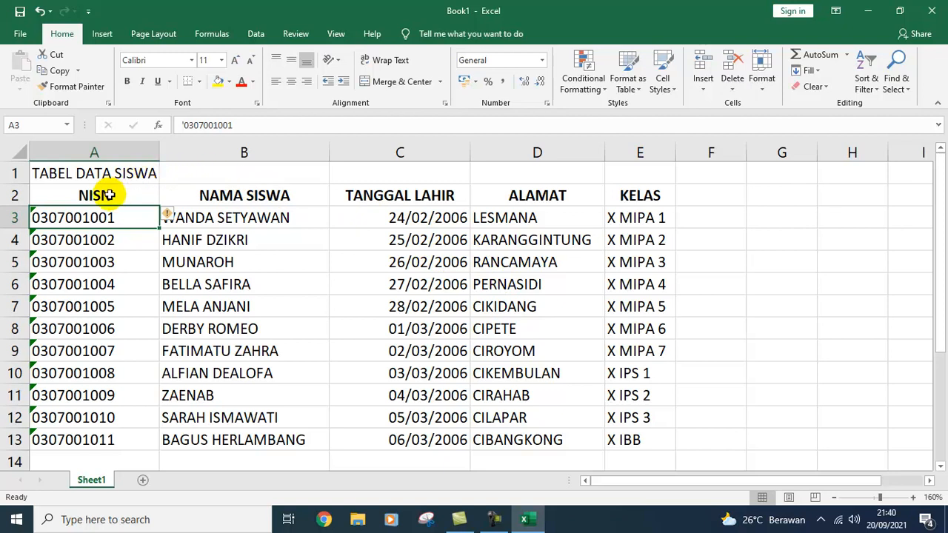
Step: Apply All Borders to the student table range A2:E13
mouse_move(108, 195)
left_mouse_down()
mouse_move(106, 311)
mouse_move(128, 432)
left_mouse_up()
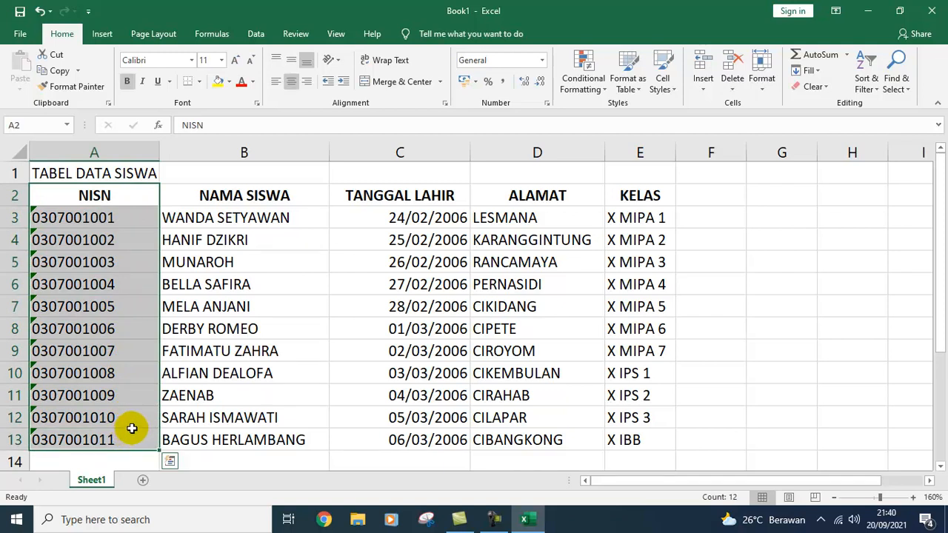
left_click(123, 199)
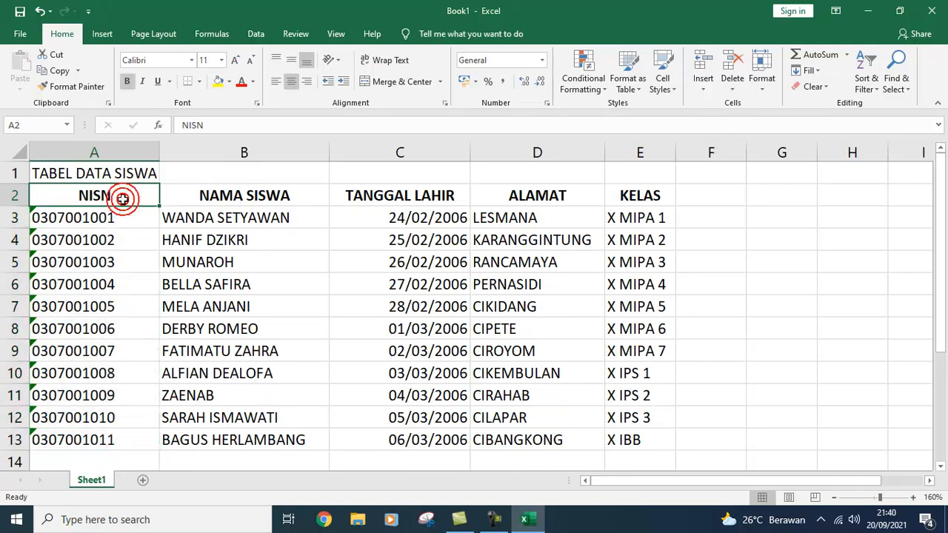
left_click_drag(127, 197, 621, 442)
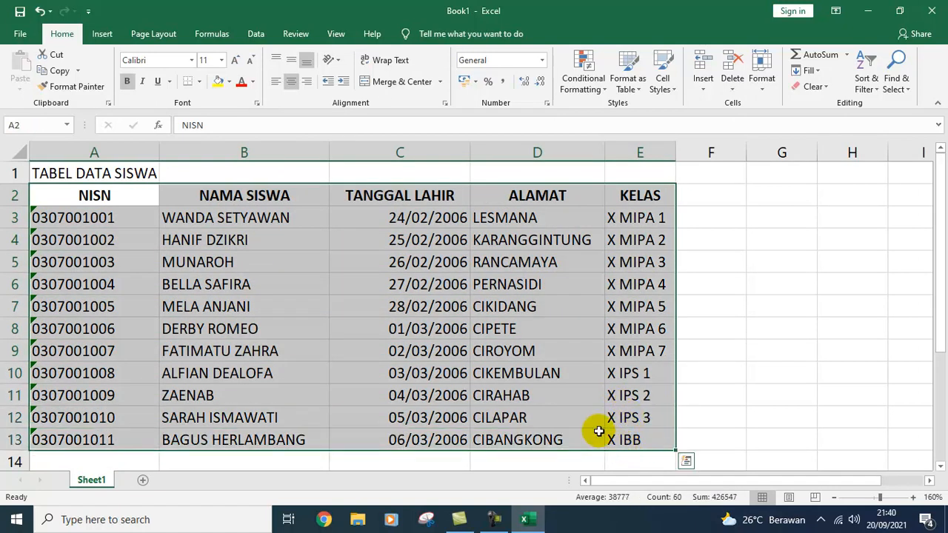
left_click(198, 83)
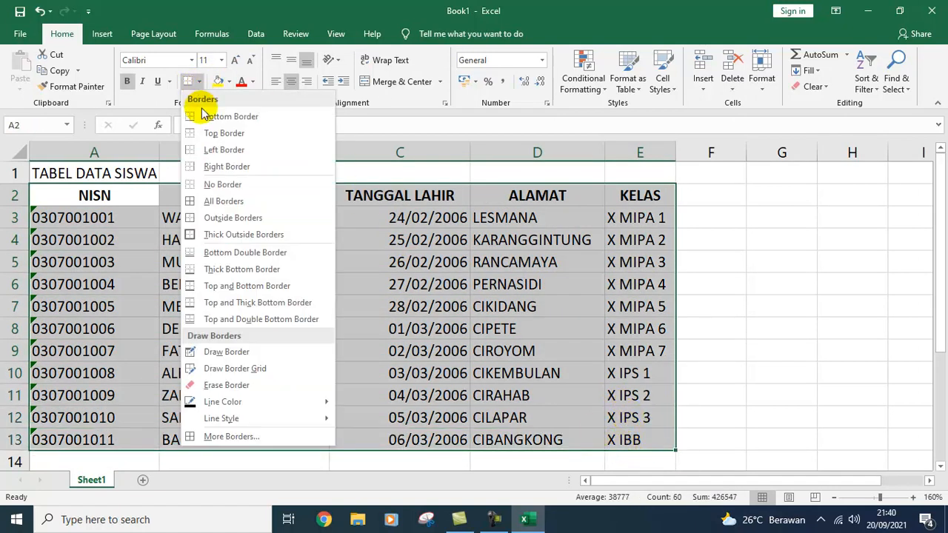
left_click(218, 201)
left_click(780, 280)
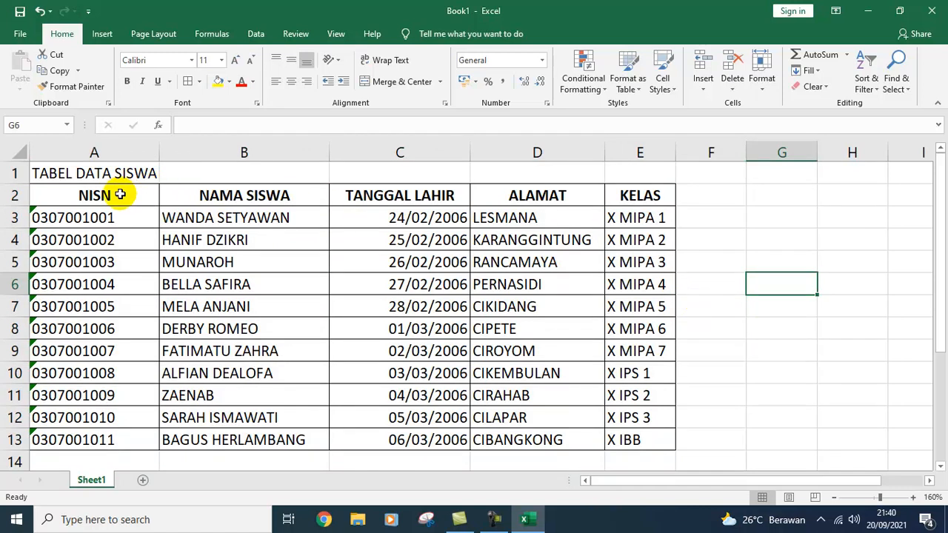
Step: Name the selected range A2:E13 DATASISWAX through the Name Box
left_click_drag(91, 194, 651, 439)
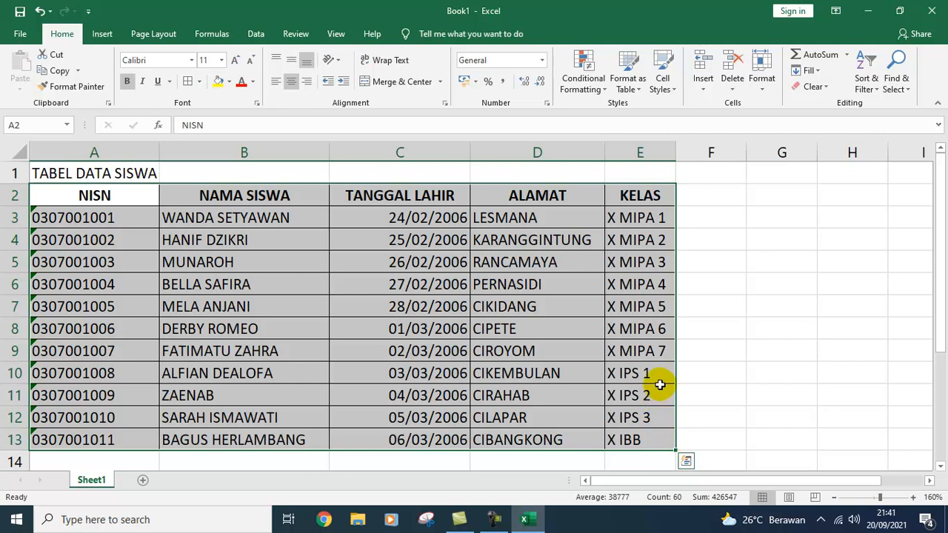
left_click(47, 125)
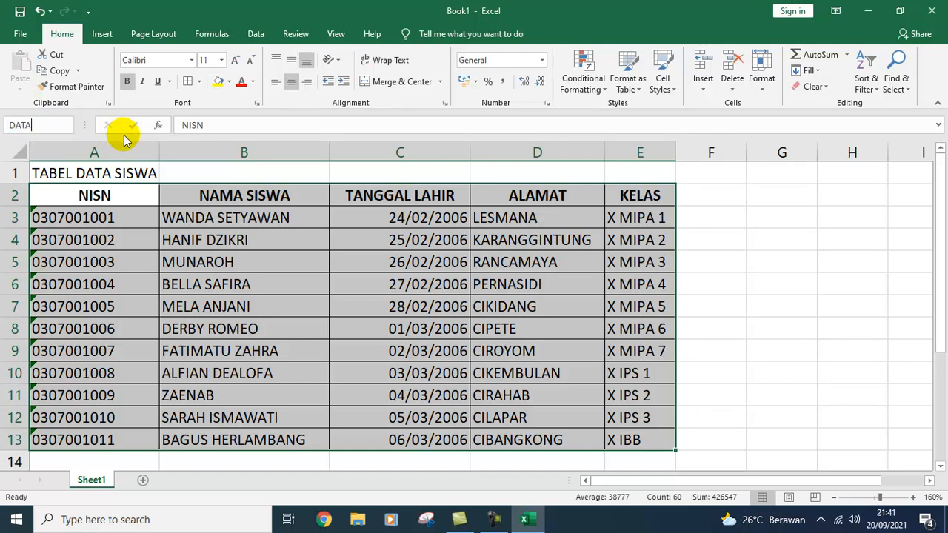
type("DATASISWAX")
key("Return")
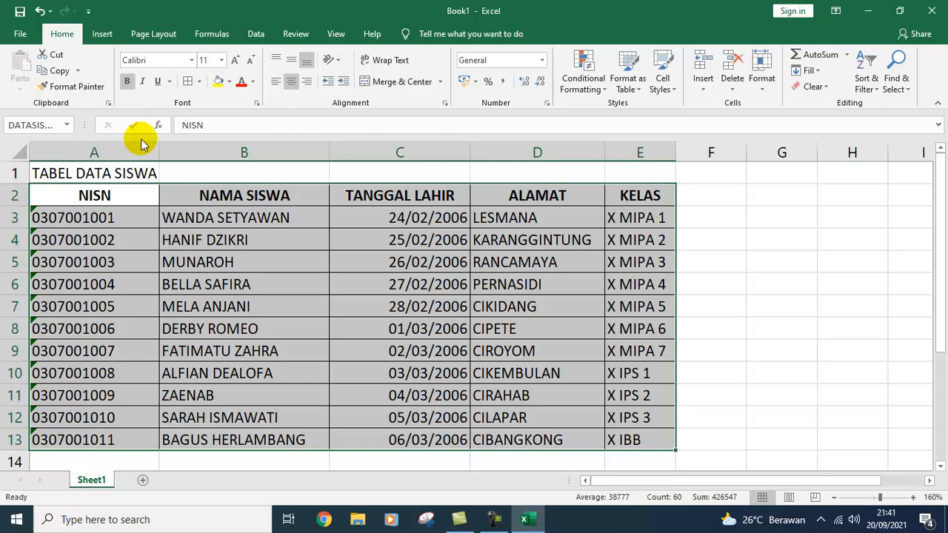
Step: Make the TABEL DATA SISWA title in A1 bold and select the table A2:E13
left_click(53, 174)
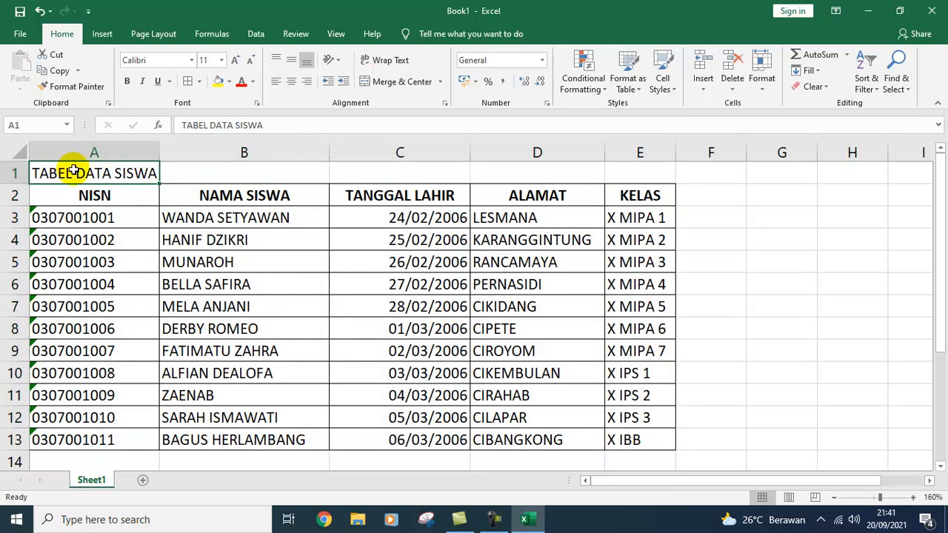
left_click(127, 81)
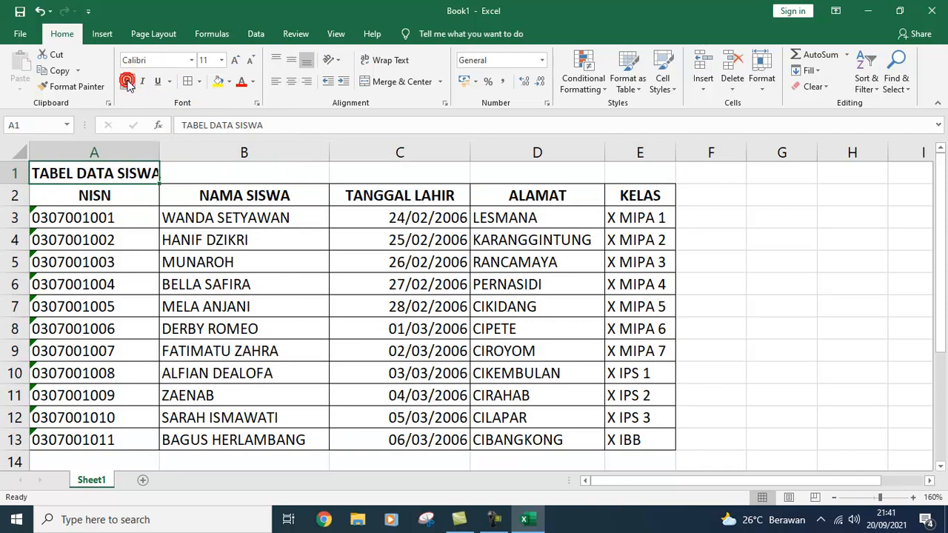
left_click_drag(65, 196, 622, 438)
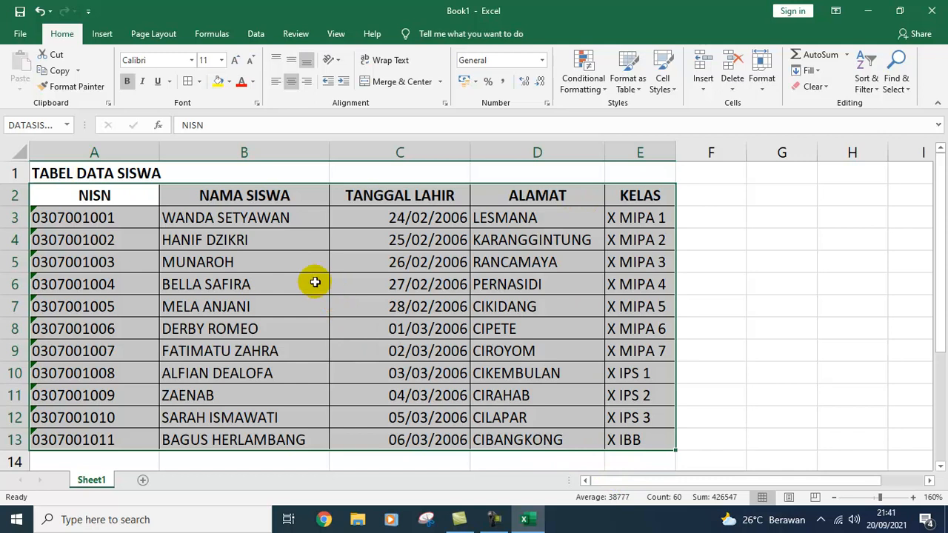
Step: Review headers NISN through KELAS and the first NISN value stored as text
left_click(137, 196)
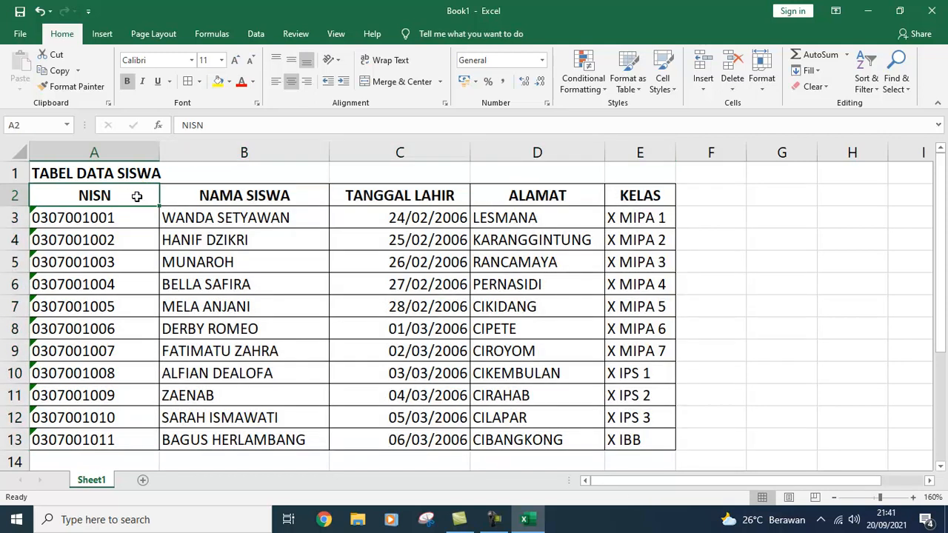
left_click(241, 200)
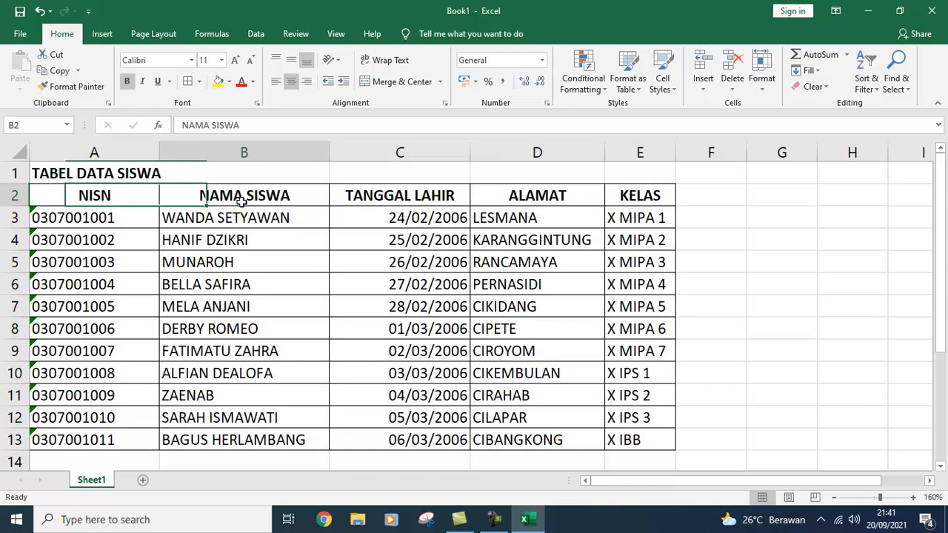
left_click(398, 199)
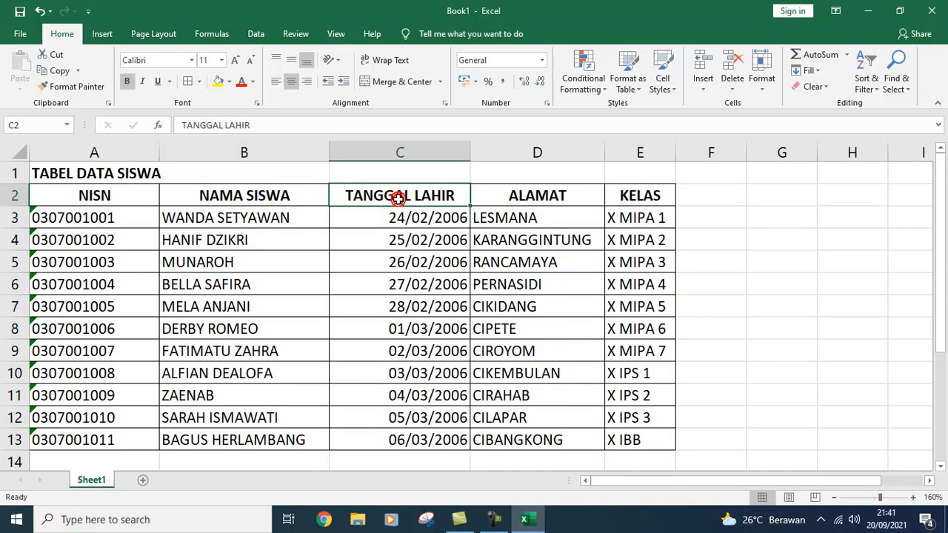
left_click(540, 198)
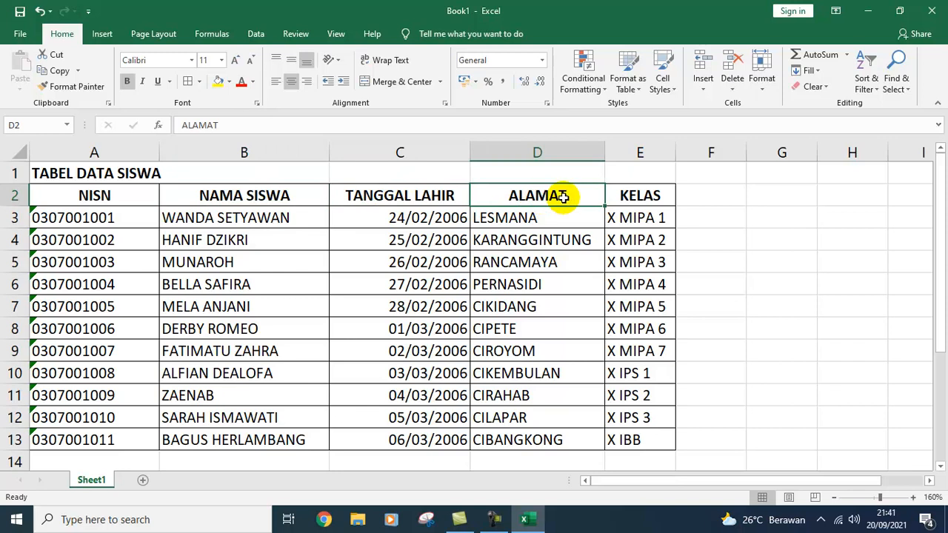
left_click(627, 197)
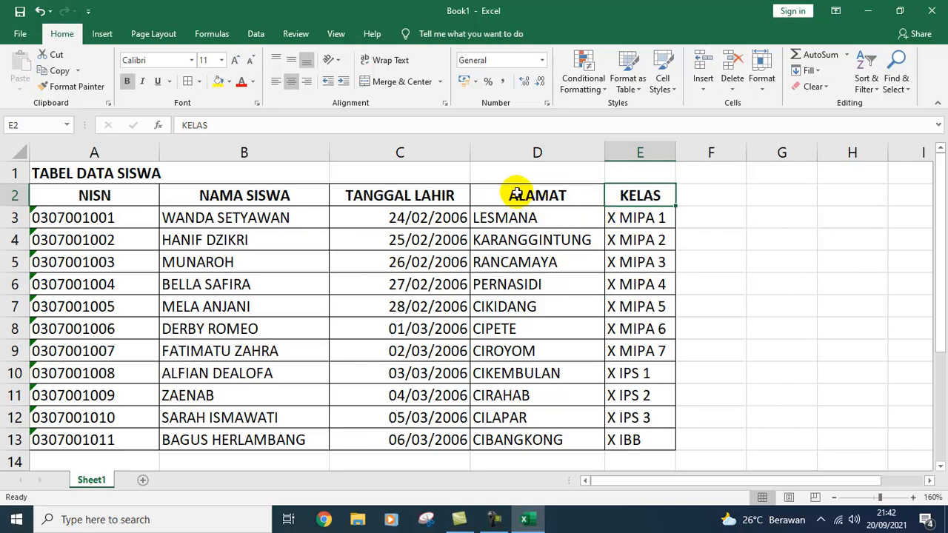
left_click(120, 223)
left_click(120, 223)
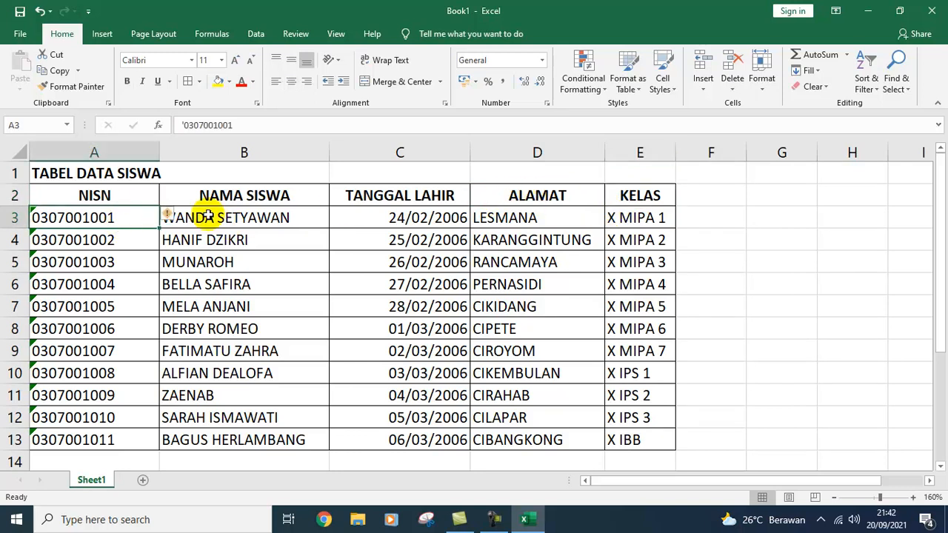
Step: Step again through the NISN, NAMA SISWA, TANGGAL LAHIR, ALAMAT and KELAS headers
left_click(235, 192)
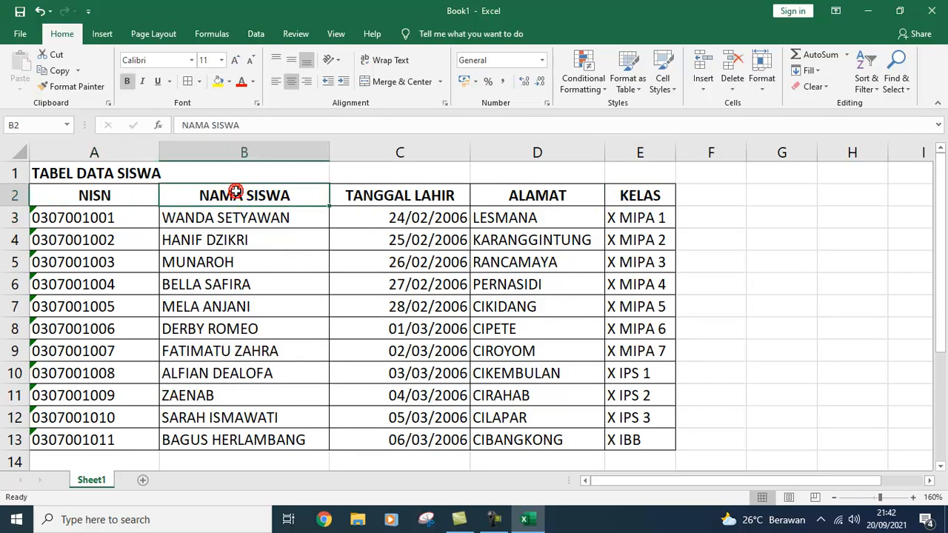
left_click(129, 192)
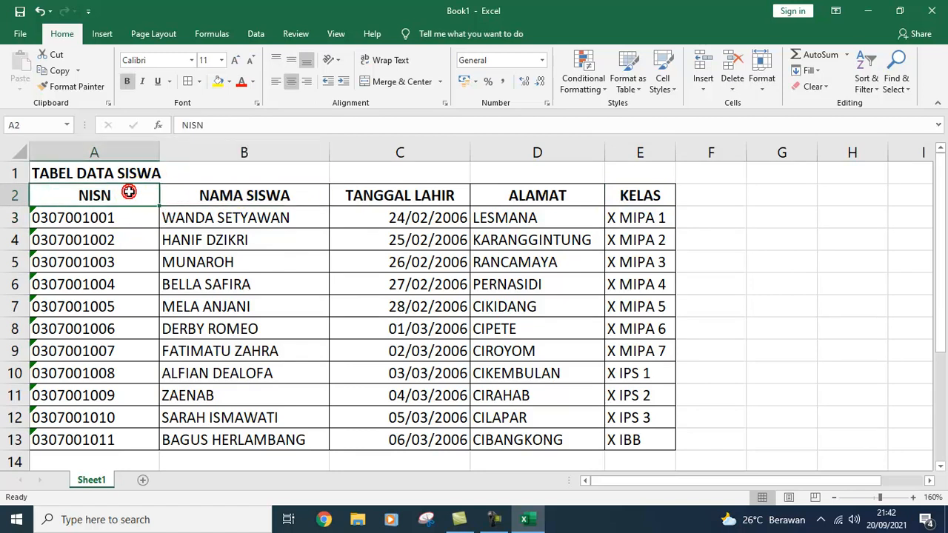
left_click(244, 200)
left_click(403, 201)
left_click(541, 199)
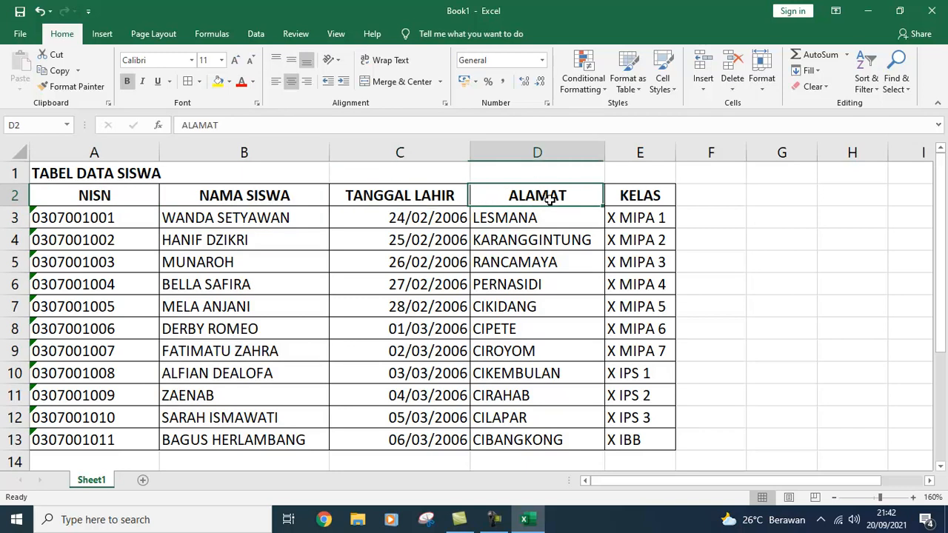
left_click(640, 198)
left_click(640, 195)
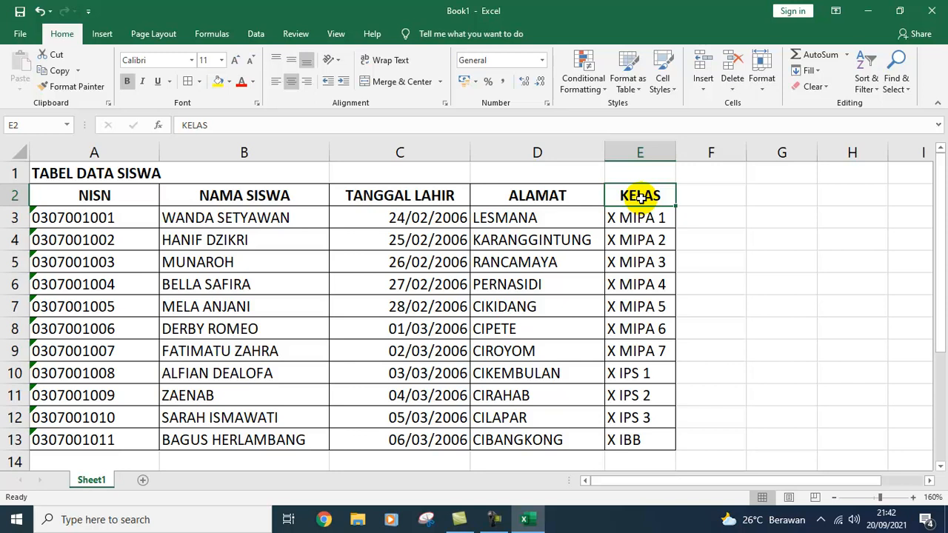
left_click(259, 202)
left_click(390, 202)
left_click(527, 202)
left_click(618, 206)
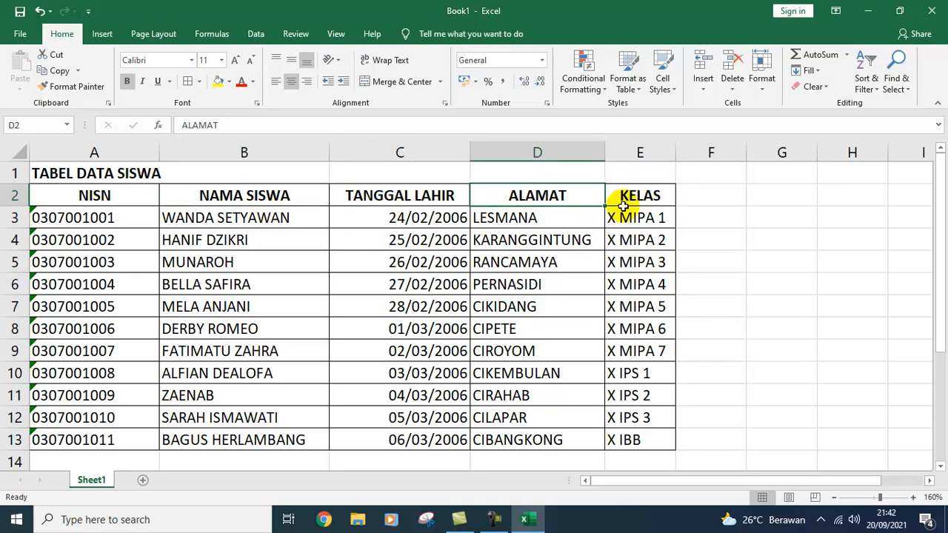
left_click(640, 197)
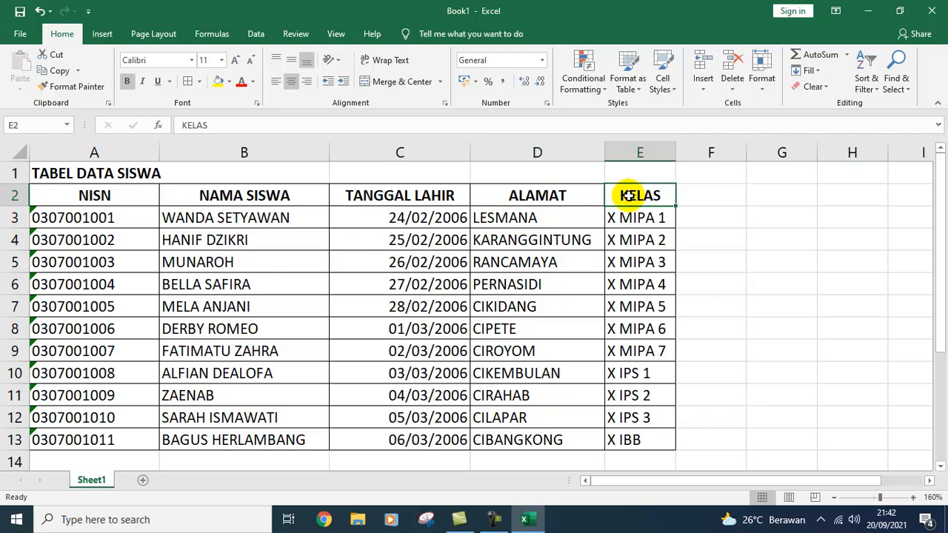
Step: Add a new worksheet and enter the label 'Masukan NISN' in A1
left_click(143, 483)
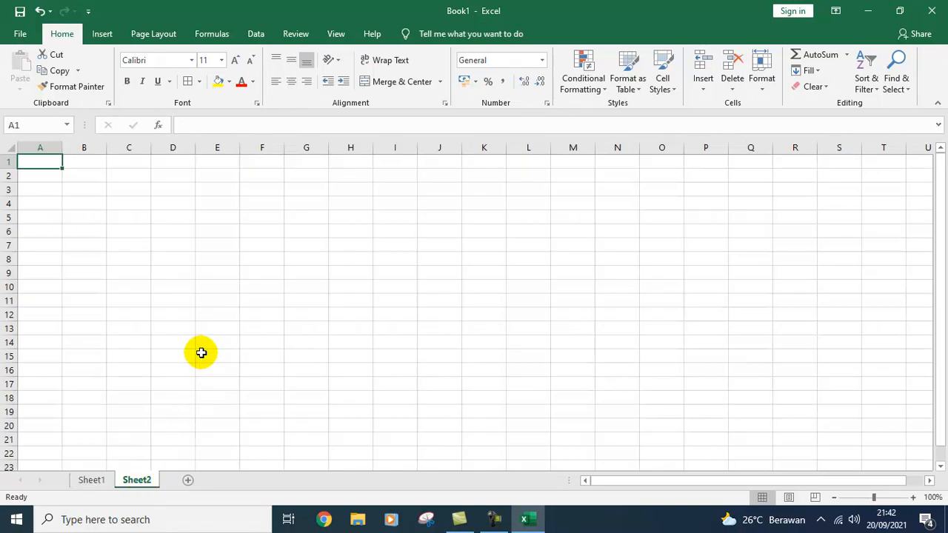
scroll(105, 268, "up", 10, "ctrl")
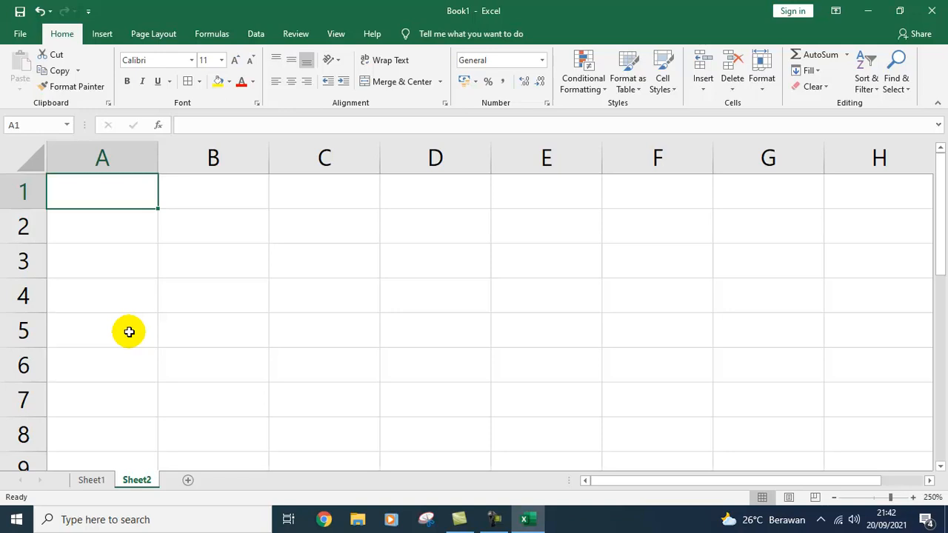
type("Masula")
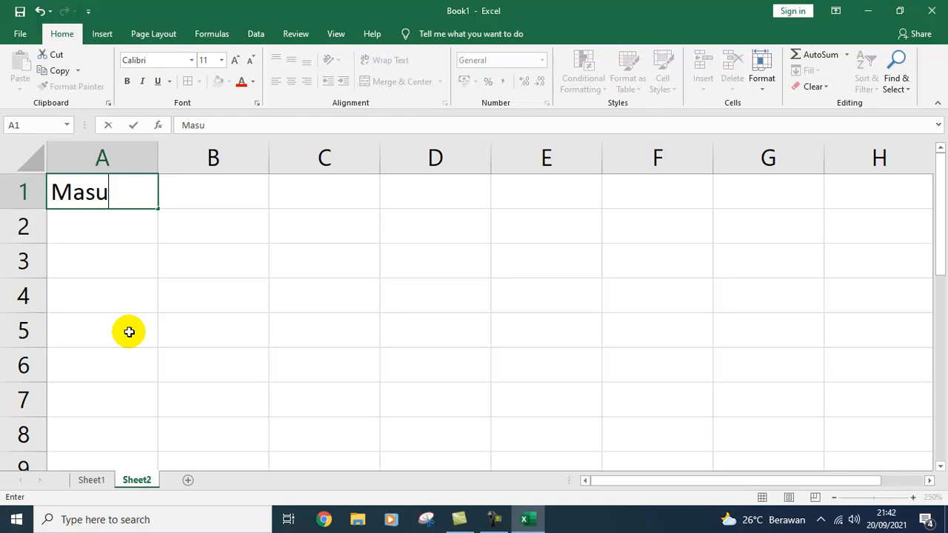
key("BackSpace")
key("BackSpace")
type("kan NISN")
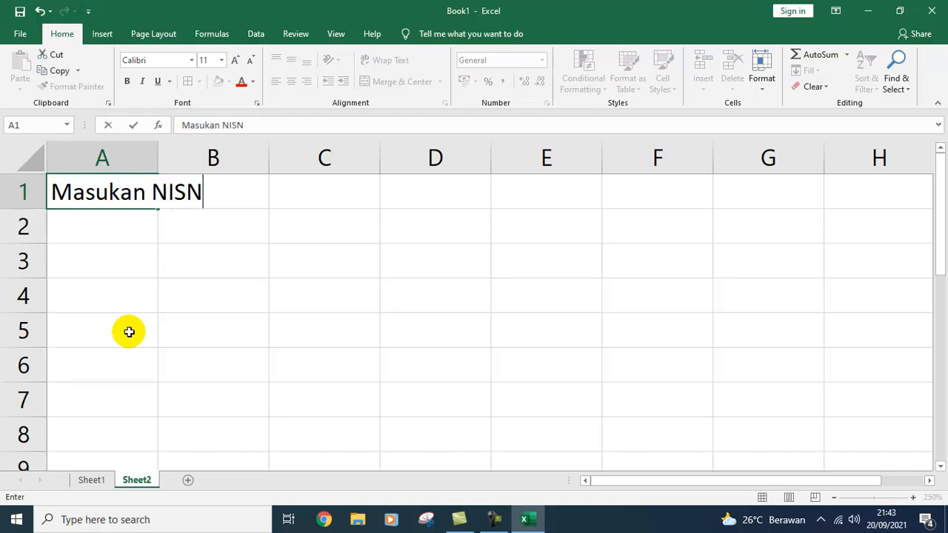
key("Tab")
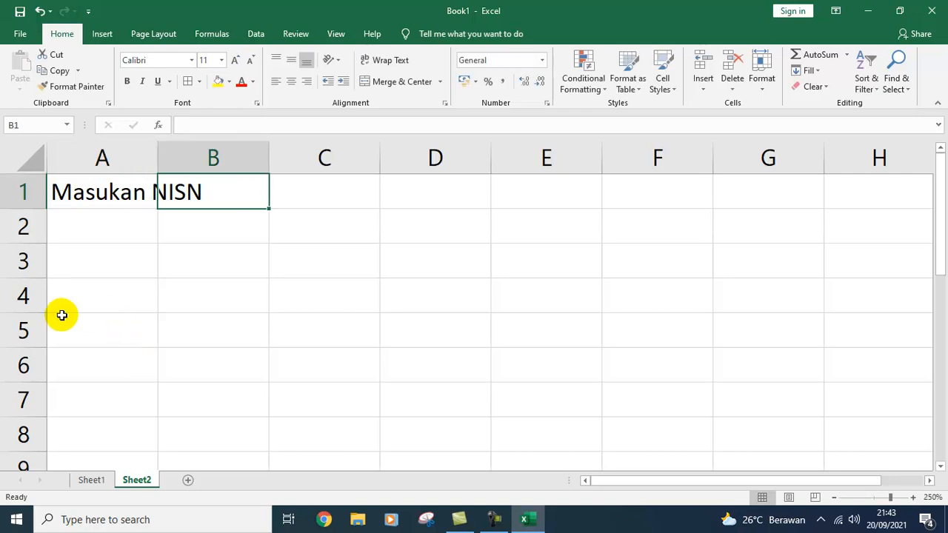
Step: Widen column A to fit the label and narrow column B to a slim gap
left_click(99, 191)
left_click_drag(162, 155, 280, 163)
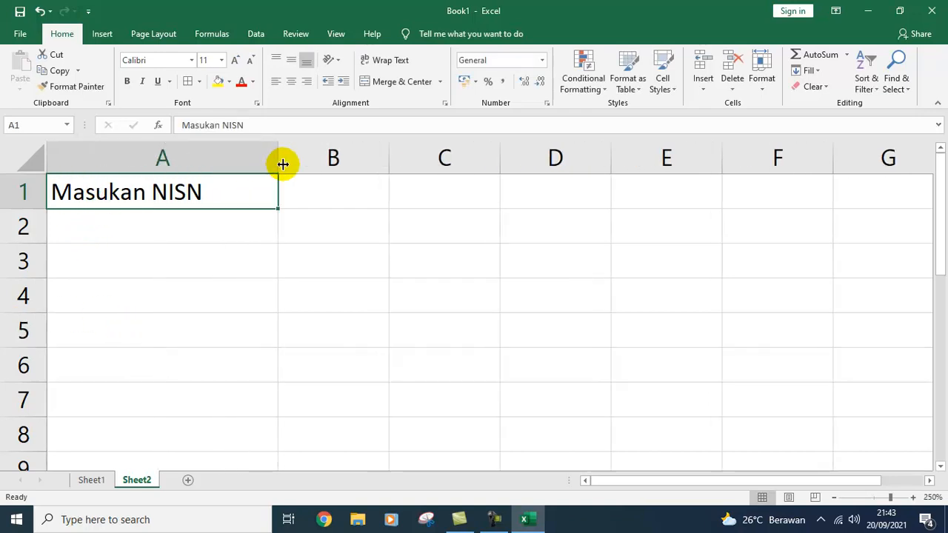
left_click(343, 195)
left_click_drag(389, 160, 514, 163)
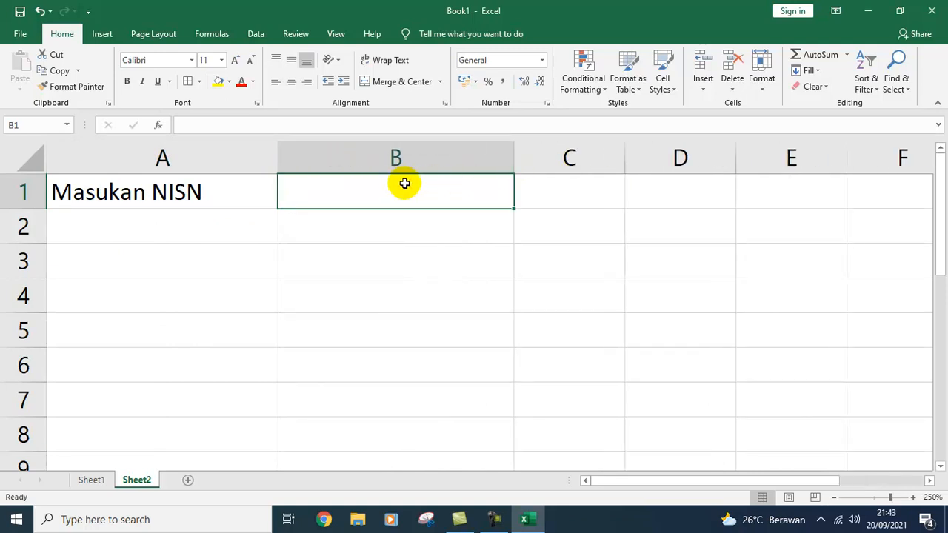
key("Down")
key("Up")
key("Down")
key("Up")
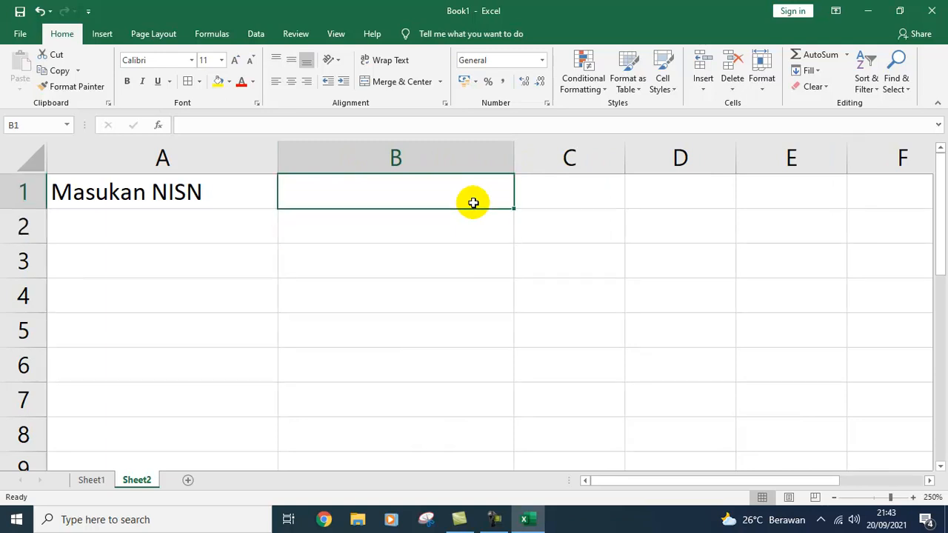
left_click_drag(511, 157, 301, 188)
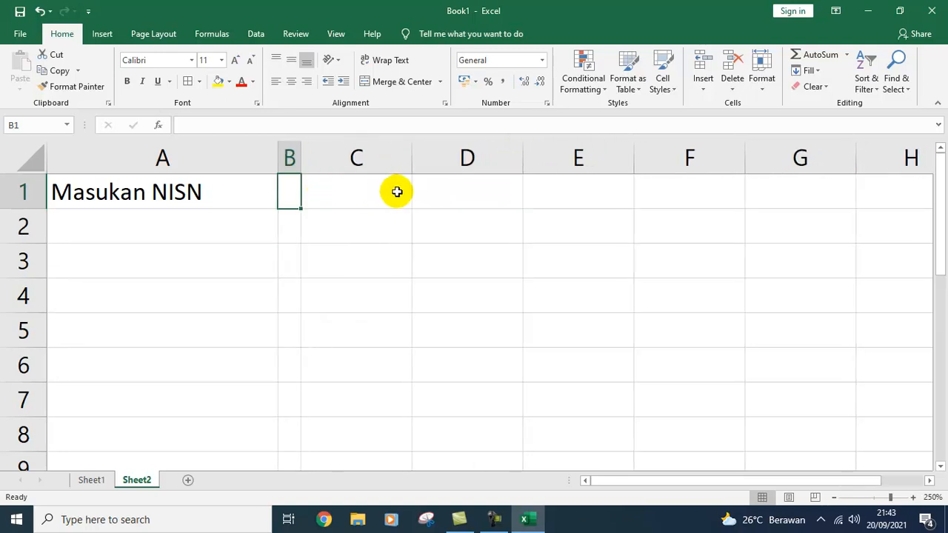
Step: Put a colon in B1 and widen column C
type(":")
key("Return")
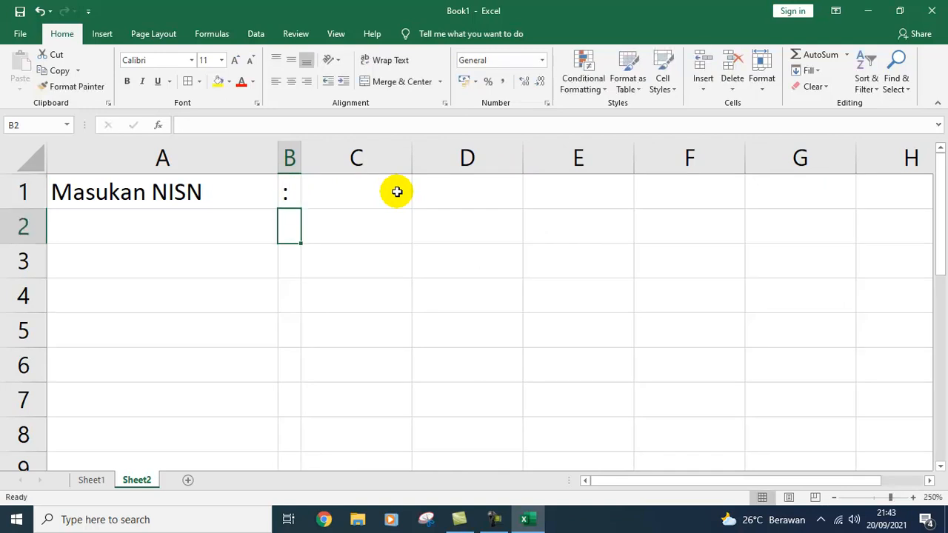
left_click(397, 192)
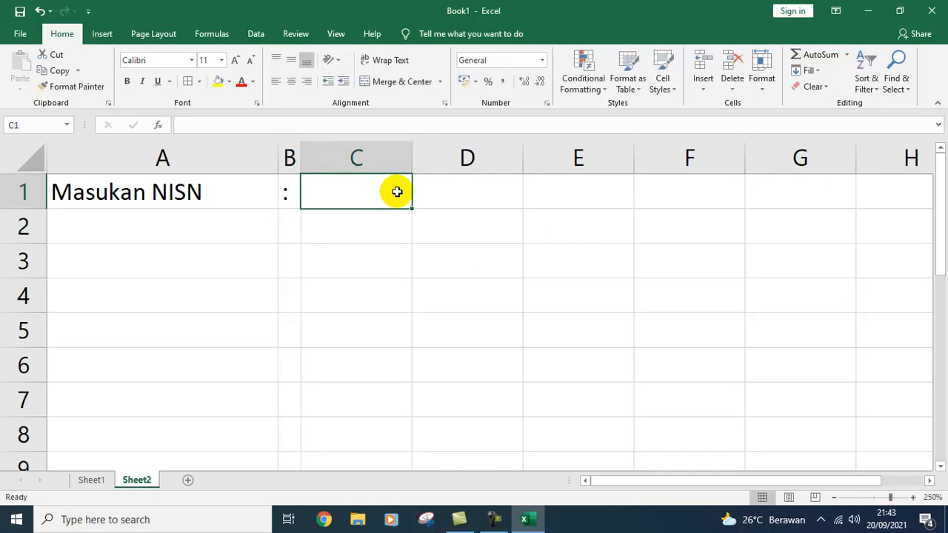
left_click_drag(409, 157, 546, 164)
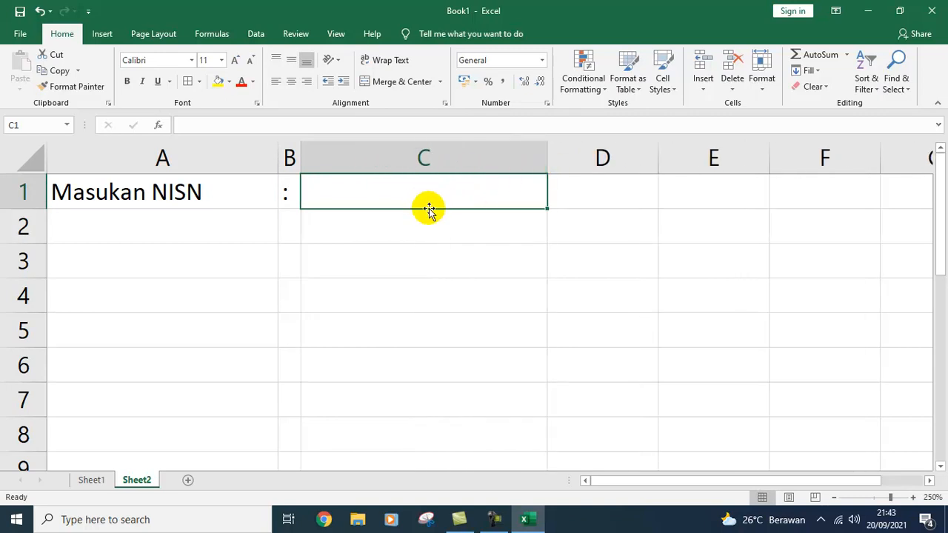
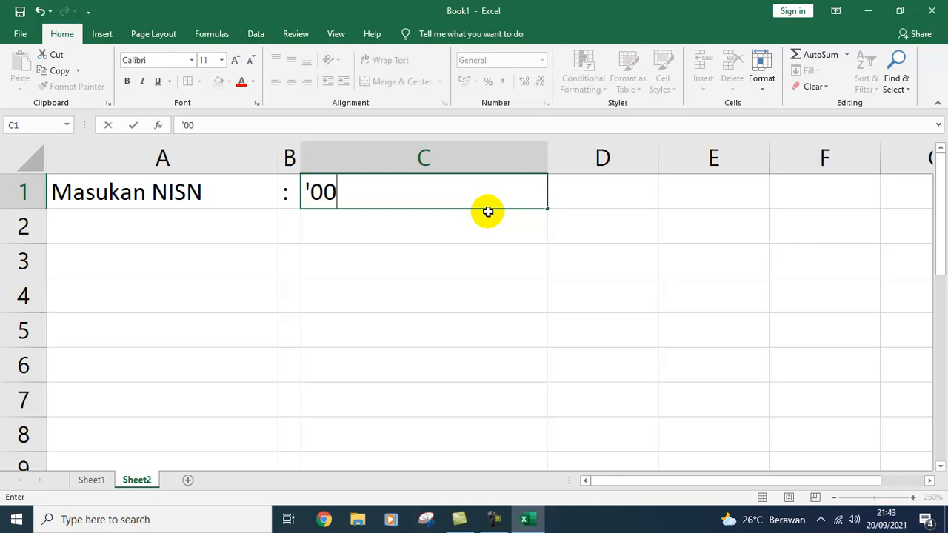
Step: Enter the sample NISN in C1 as text so its leading zero is kept
key("BackSpace")
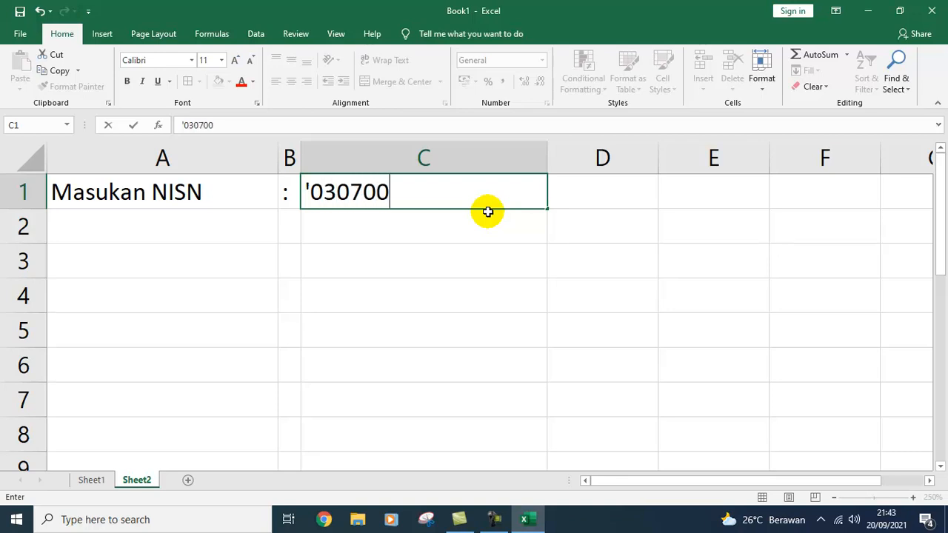
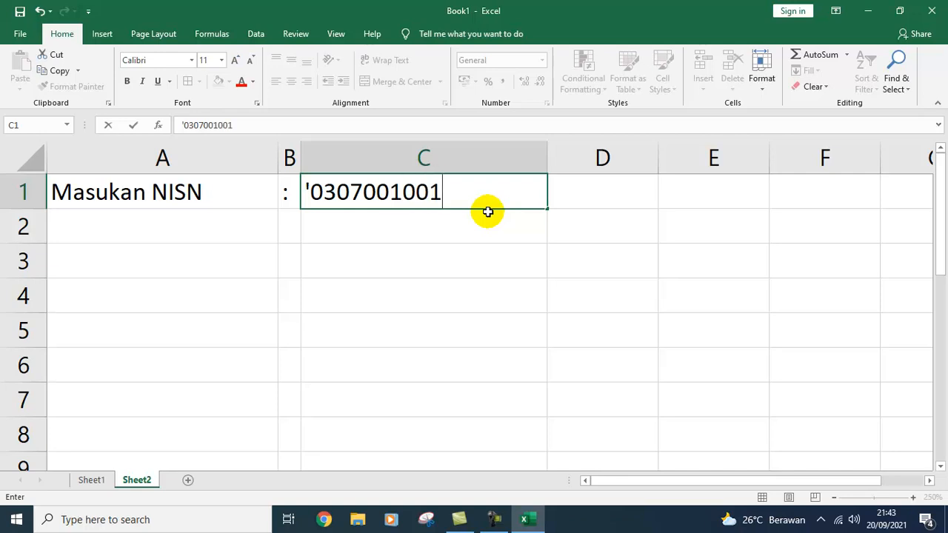
key("Return")
key("Left")
key("Left")
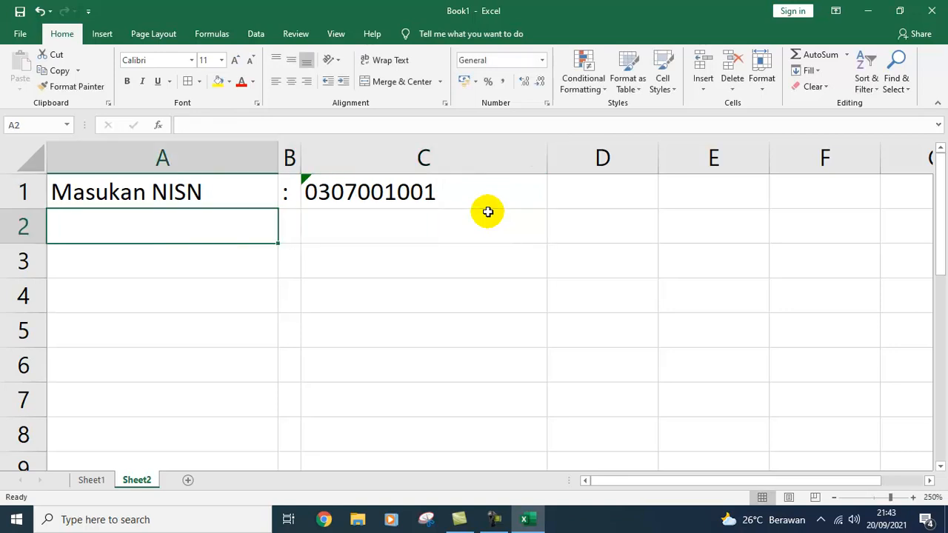
key("Down")
Step: Enter the labels Nama Siswa, Tanggal lahir, Alamat and Kelas in A2:A5
key("Up")
type("N")
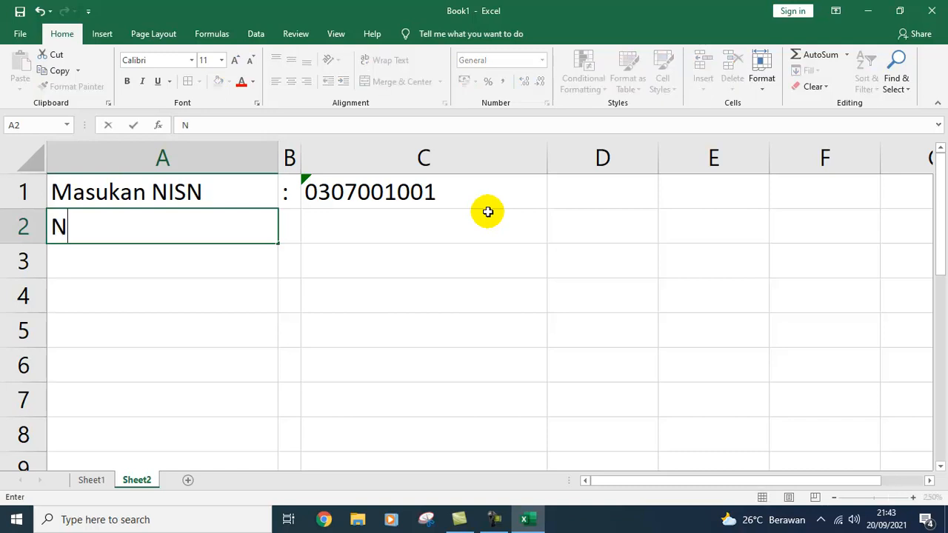
type("ama Siswa")
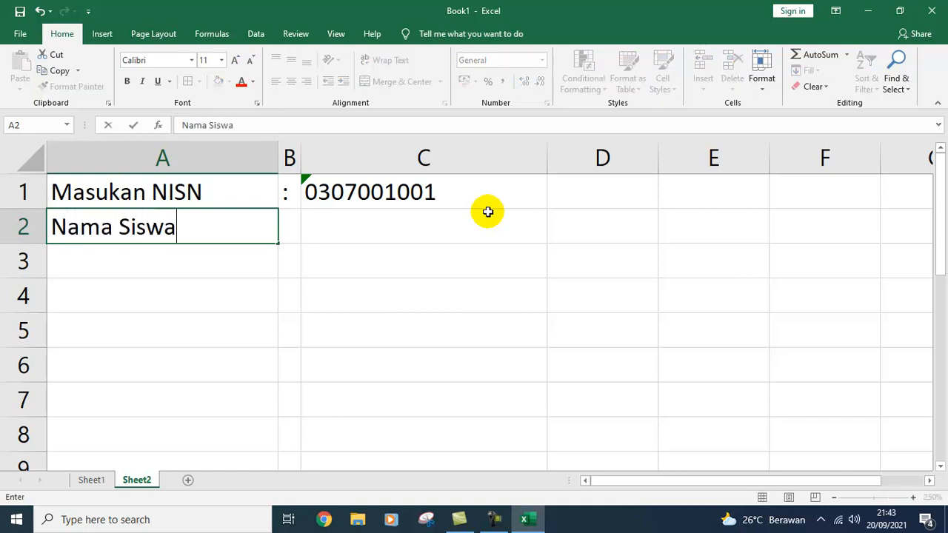
key("Return")
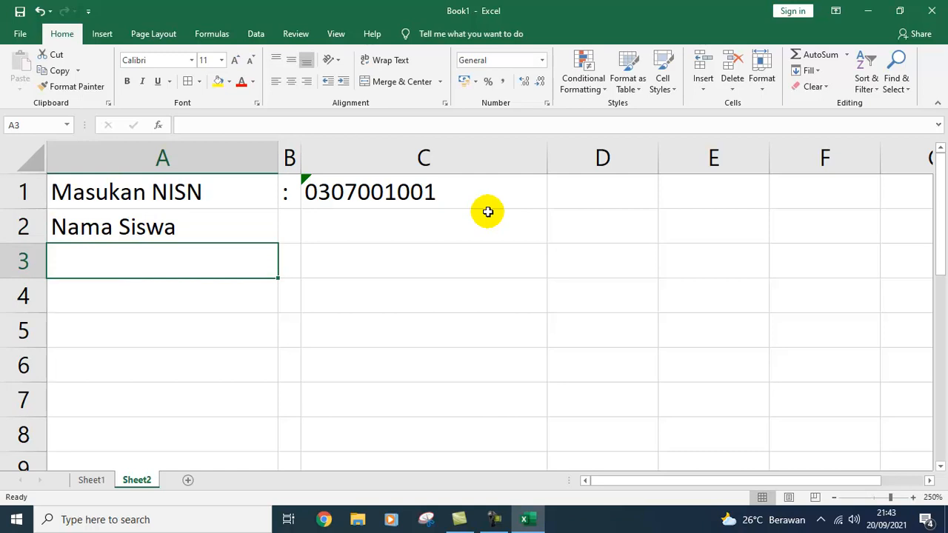
type("Tang")
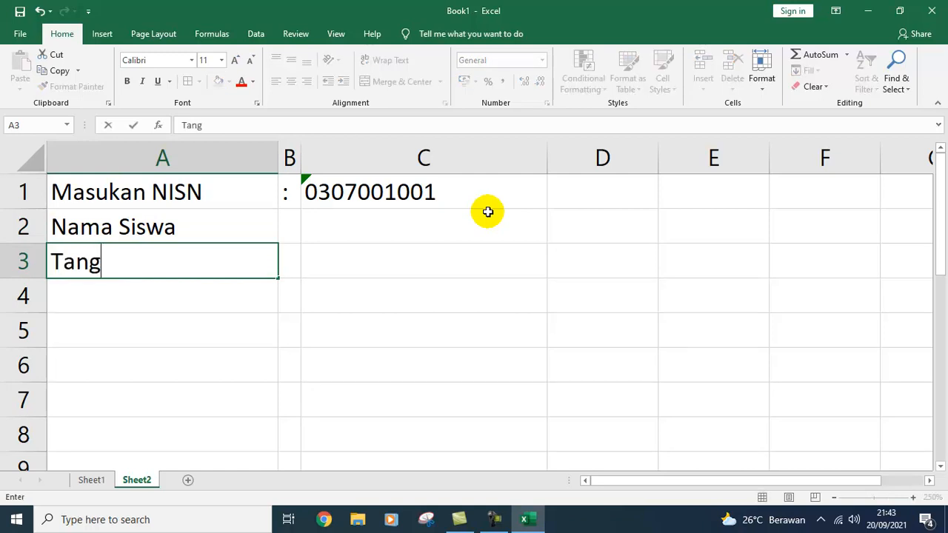
type("gal lahir")
key("Return")
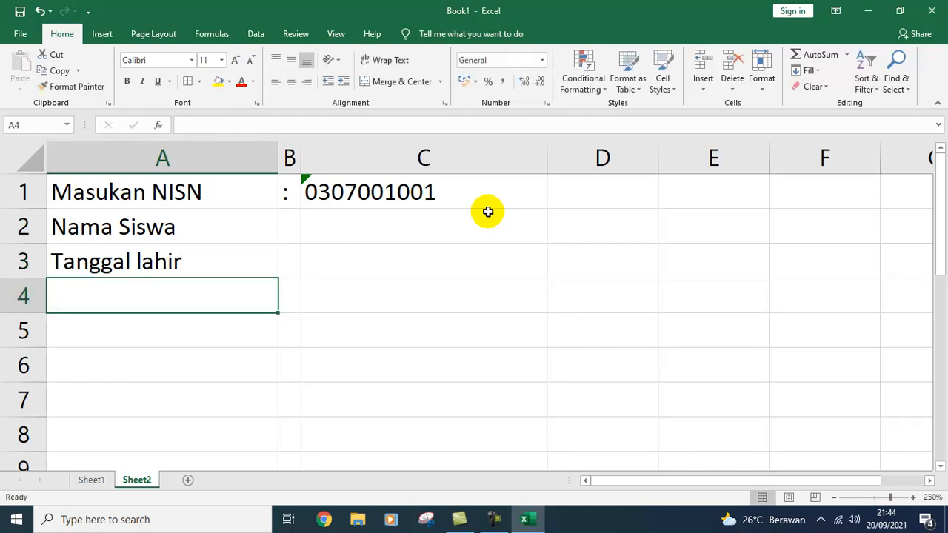
type("A")
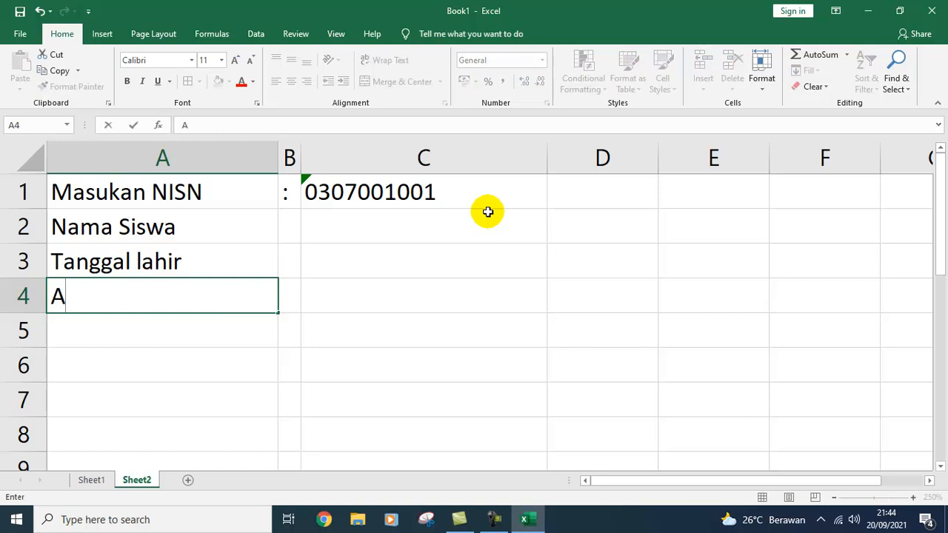
type("lamat")
key("Return")
type("Kelas")
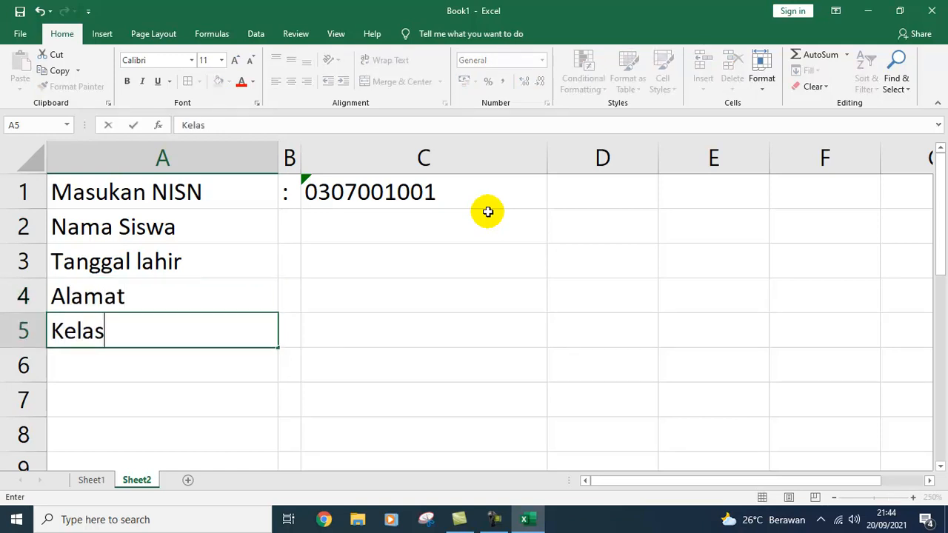
key("Return")
Step: Copy the colon from B1 into B2:B5 beside each label
key("Up")
key("Up")
key("Up")
key("Up")
key("Up")
key("Right")
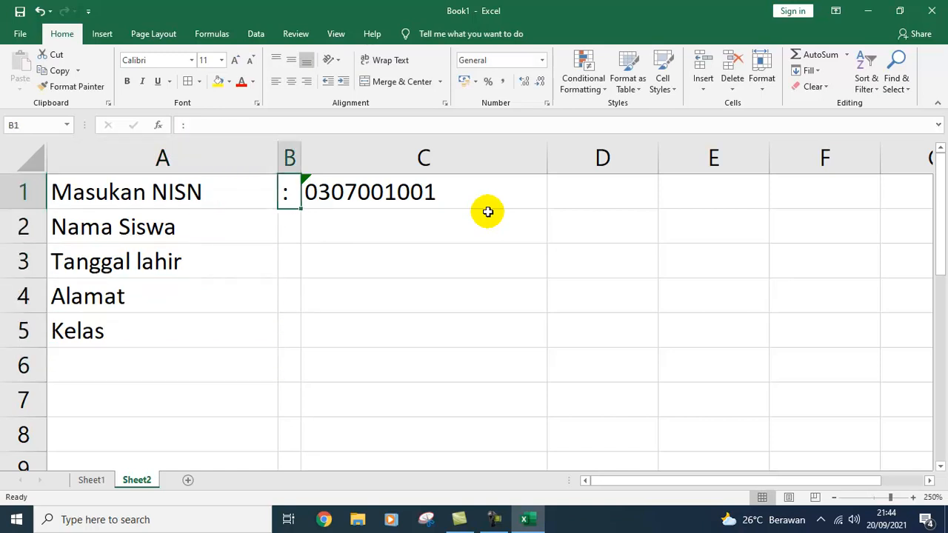
key("ctrl+c")
key("Down")
key("shift+Down")
key("shift+Down")
key("shift+Down")
key("shift+Down")
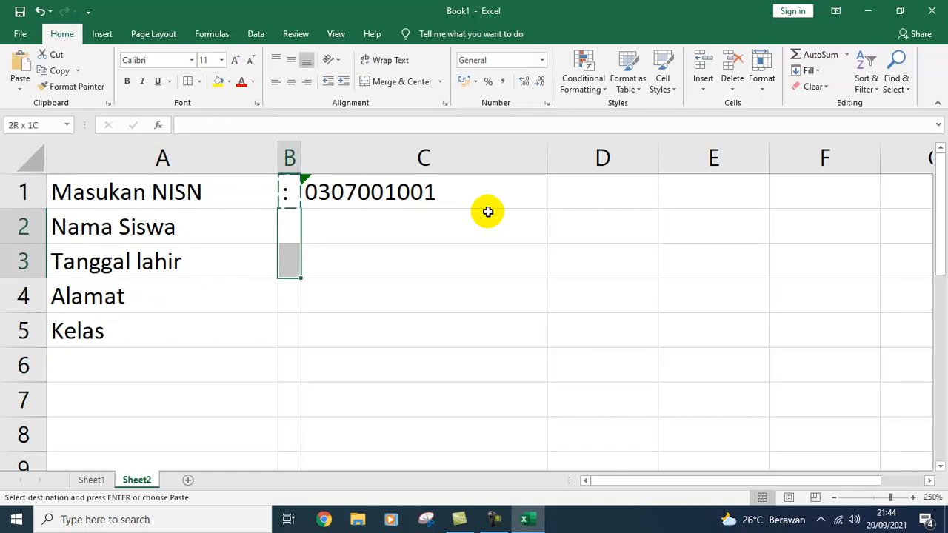
key("shift+Up")
key("Return")
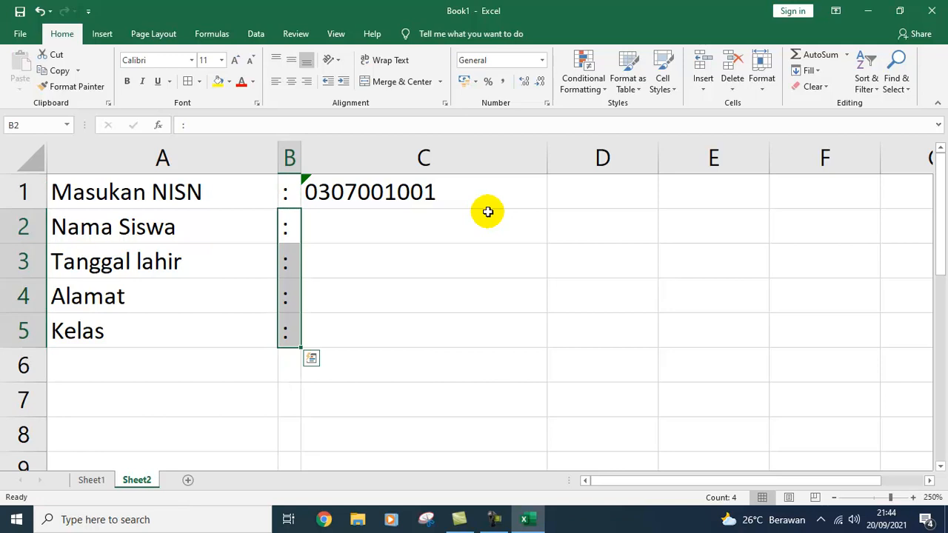
key("Down")
key("Down")
key("Down")
key("Up")
key("Up")
key("Up")
key("Up")
key("Down")
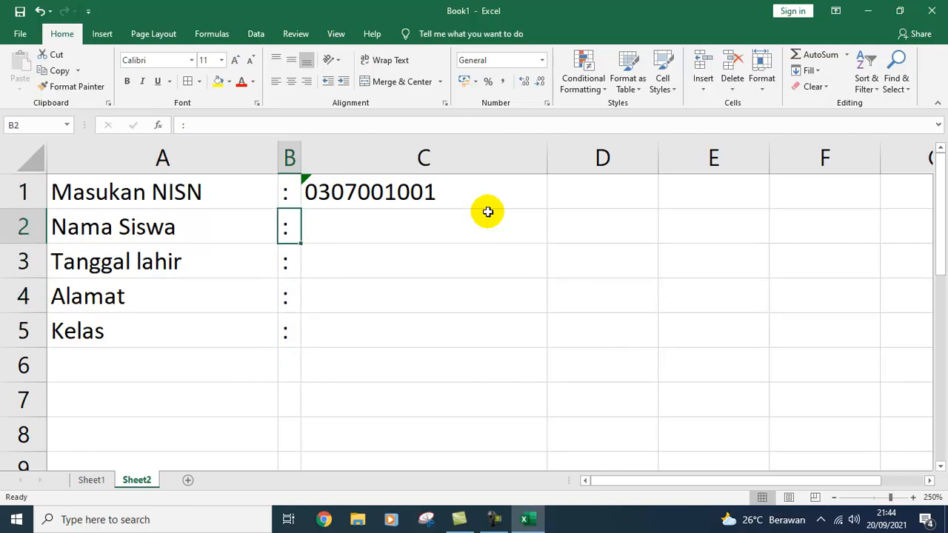
key("Up")
key("Down")
key("Down")
key("Down")
key("Down")
key("Down")
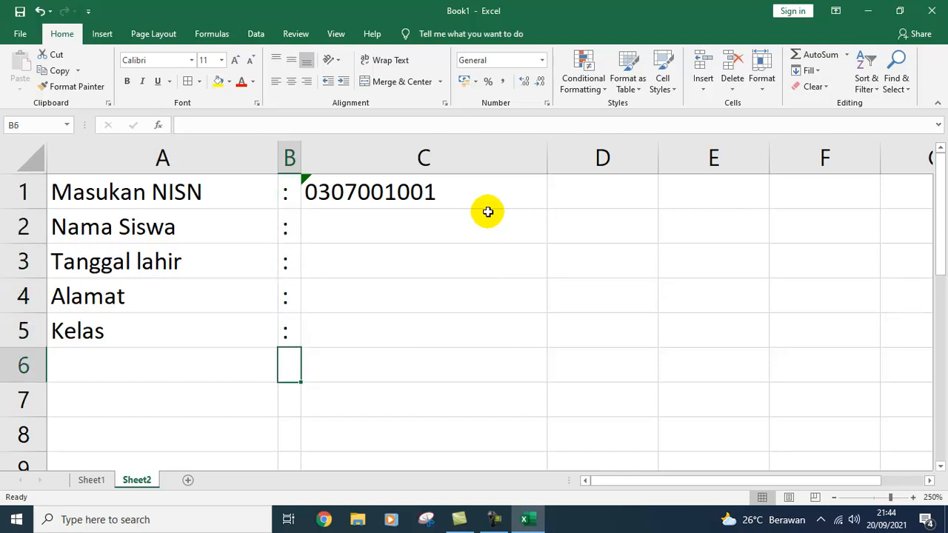
key("Left")
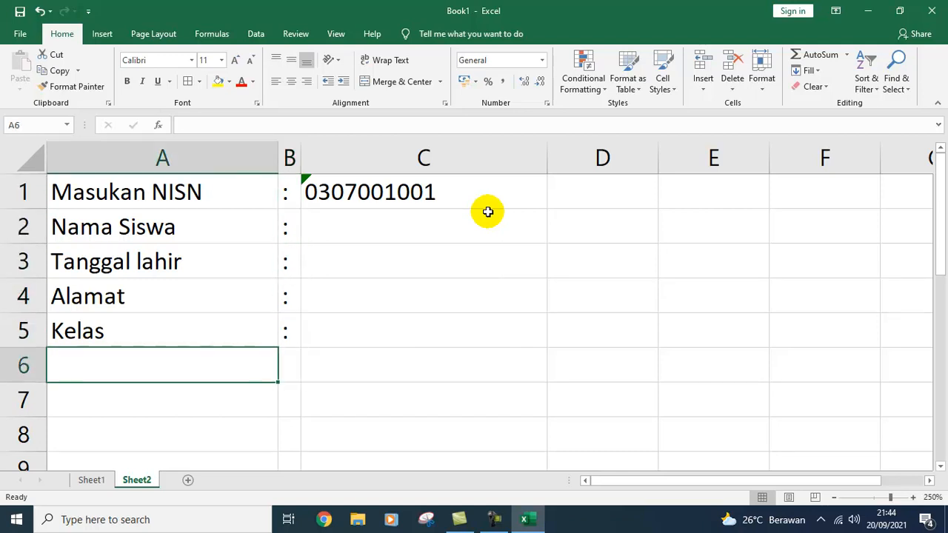
key("Down")
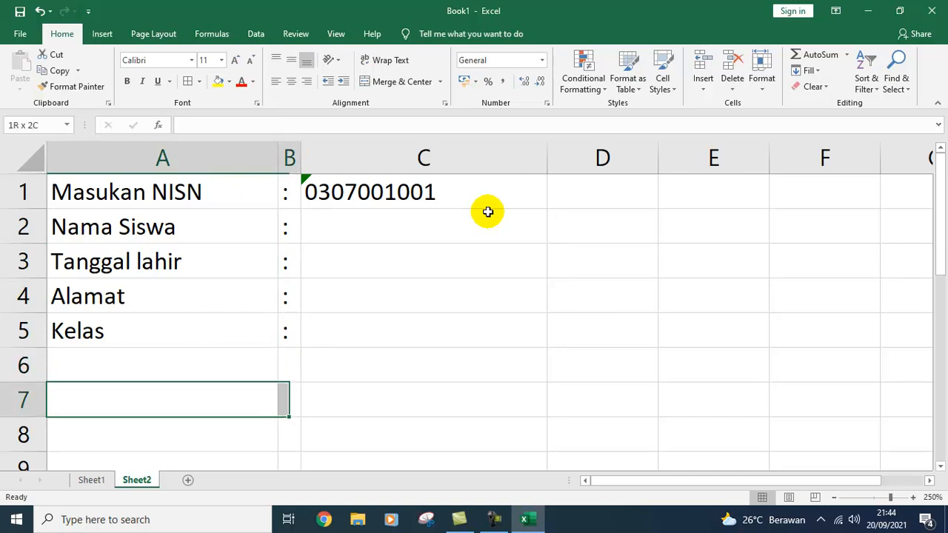
Step: Merge A7:C7 and enter =VLOOKUP(Sel uji;Area tabel;No.kolom) in it
key("shift+Right")
key("shift+Right")
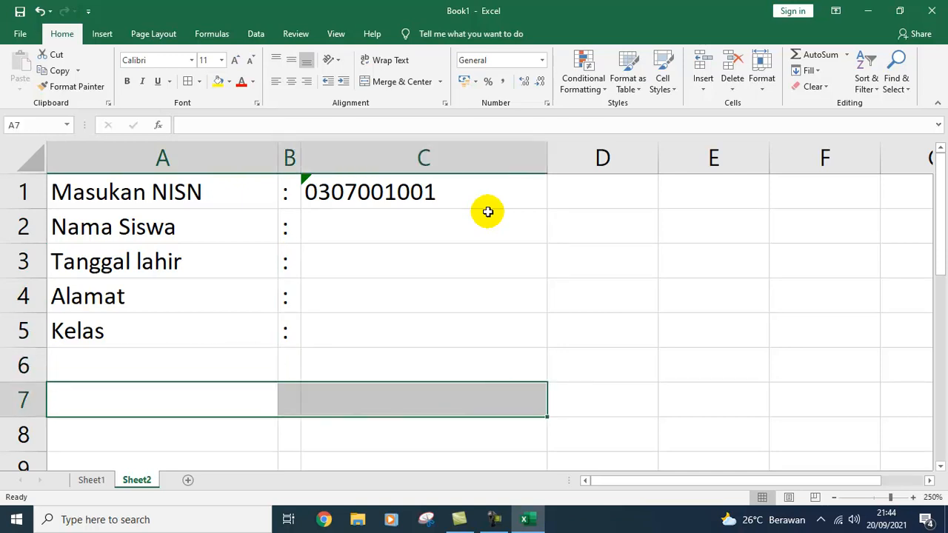
left_click(402, 81)
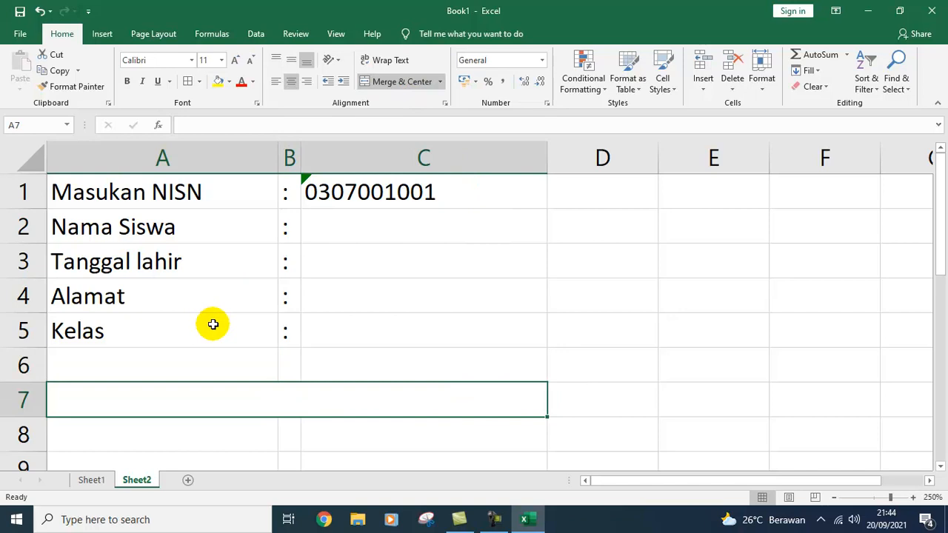
type("=B")
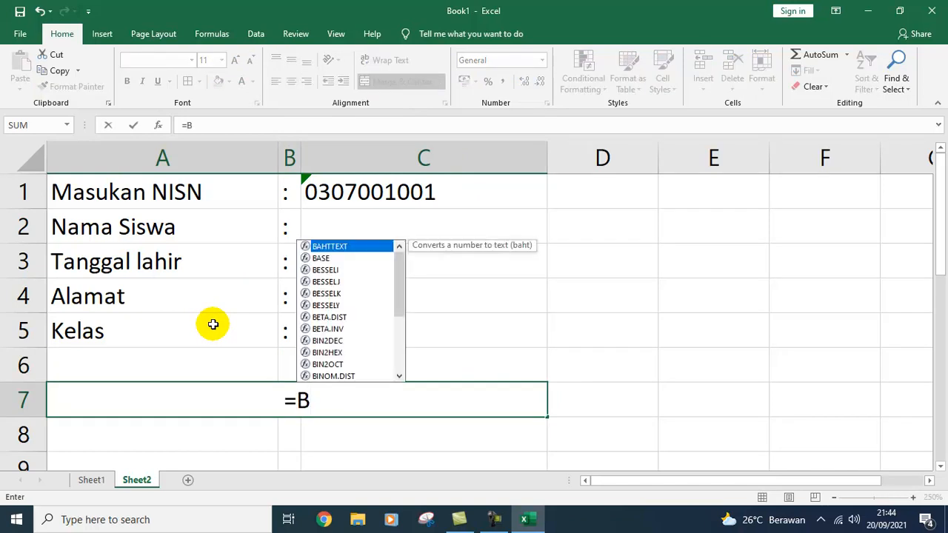
key("BackSpace")
type("VL")
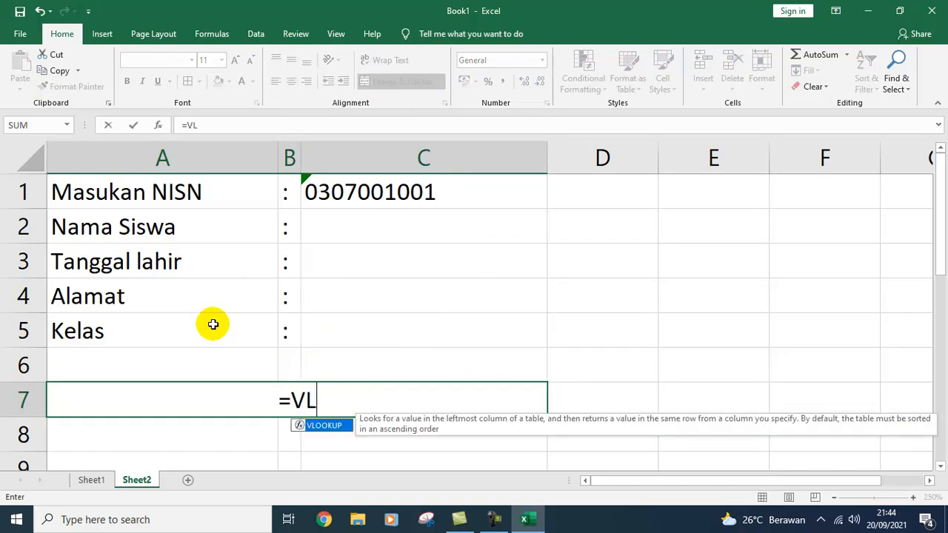
type("OOKUP(")
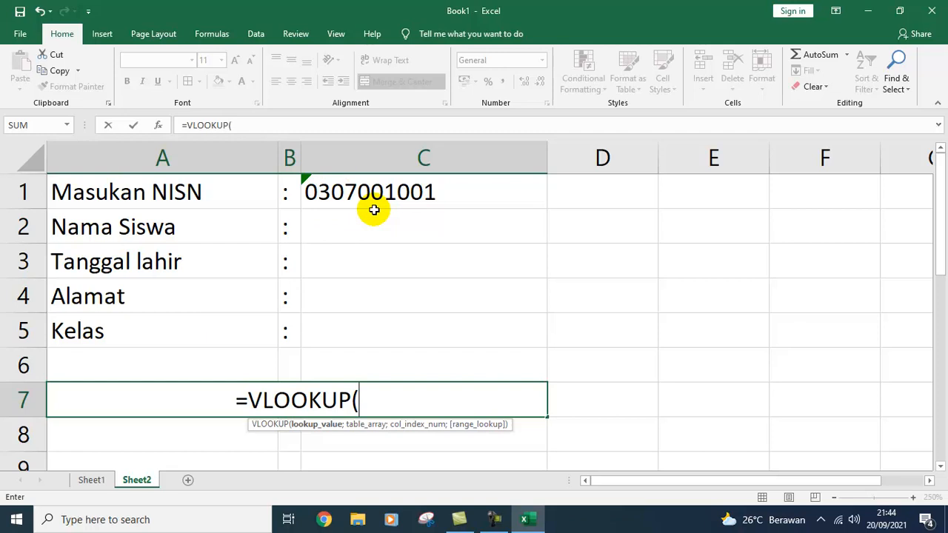
type("Sel")
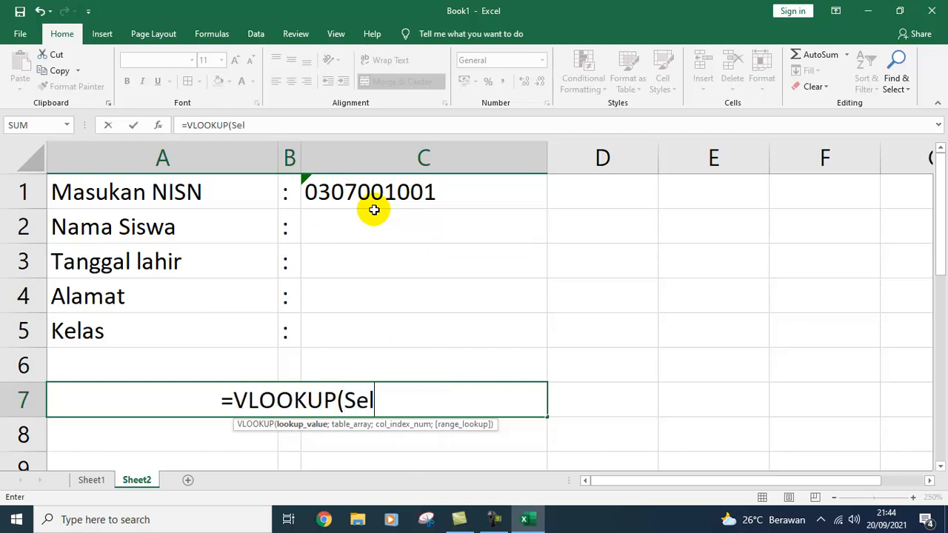
type(" uji;")
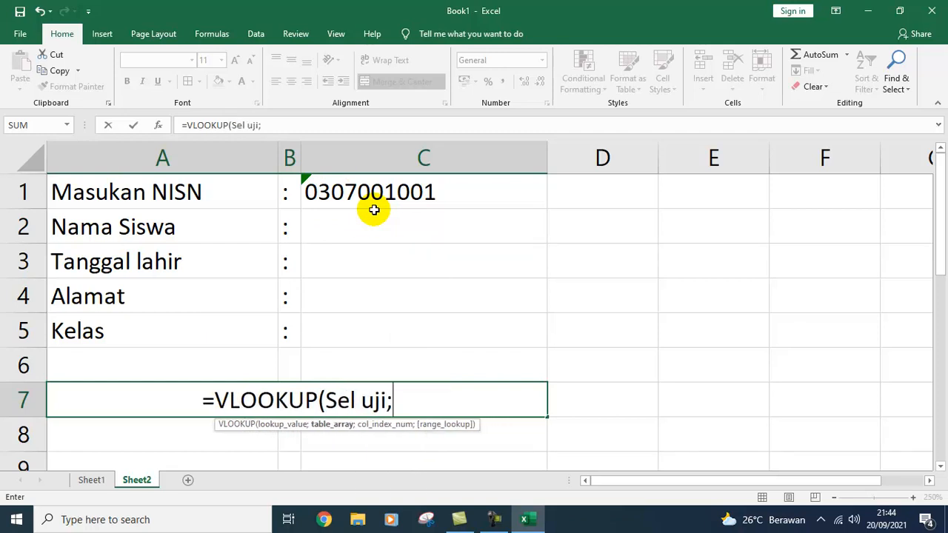
type("Ar")
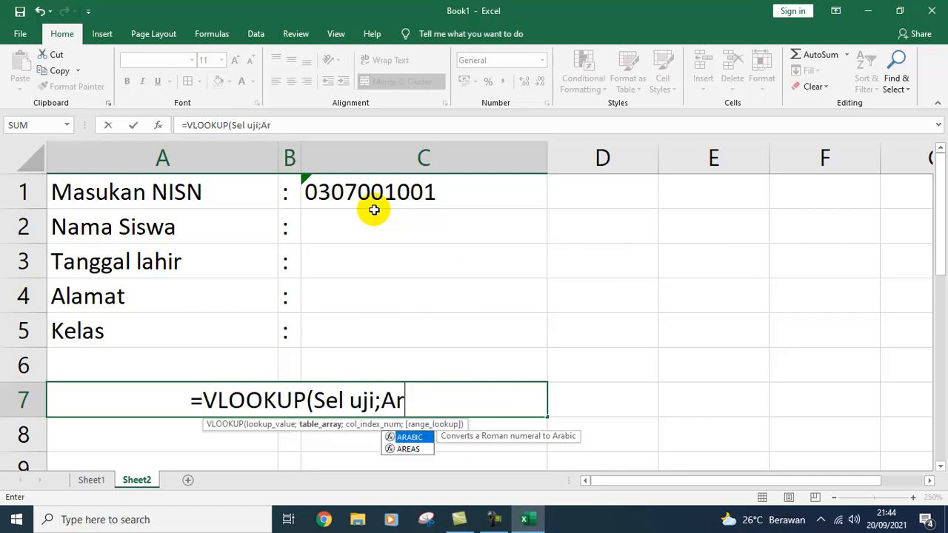
type("ea ta")
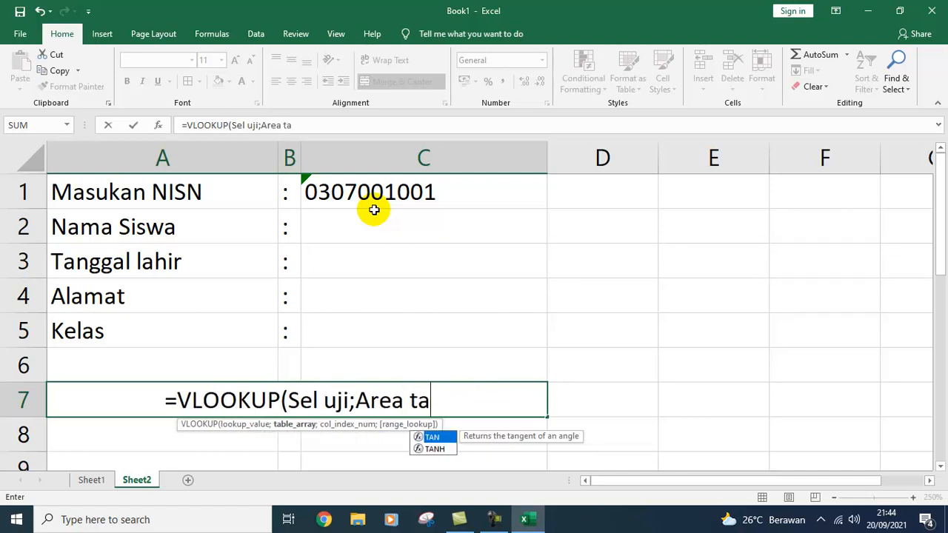
type("bel;")
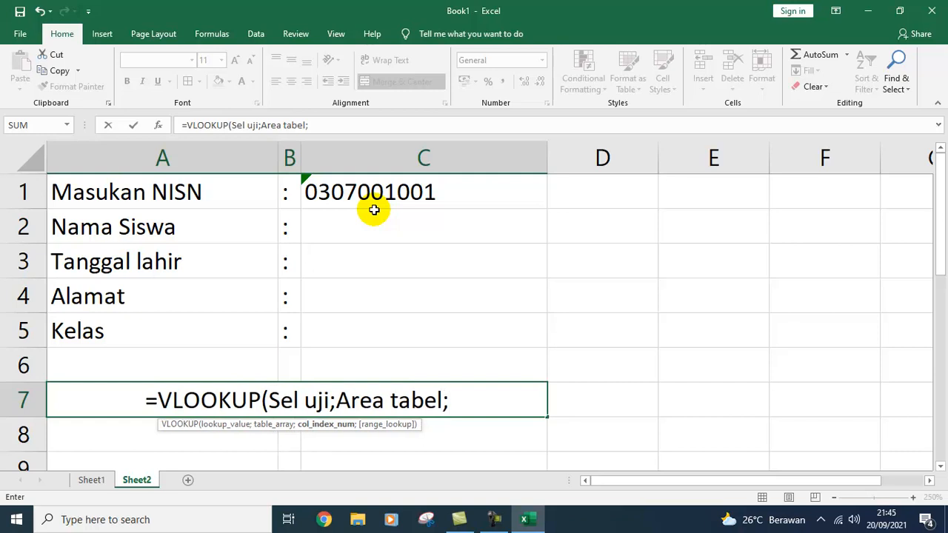
type("No")
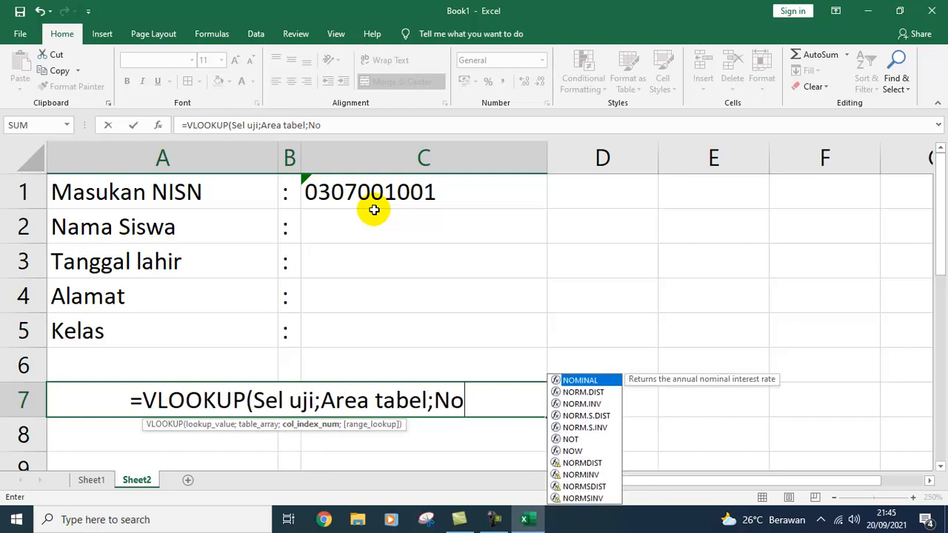
type("/")
key("BackSpace")
type(".I")
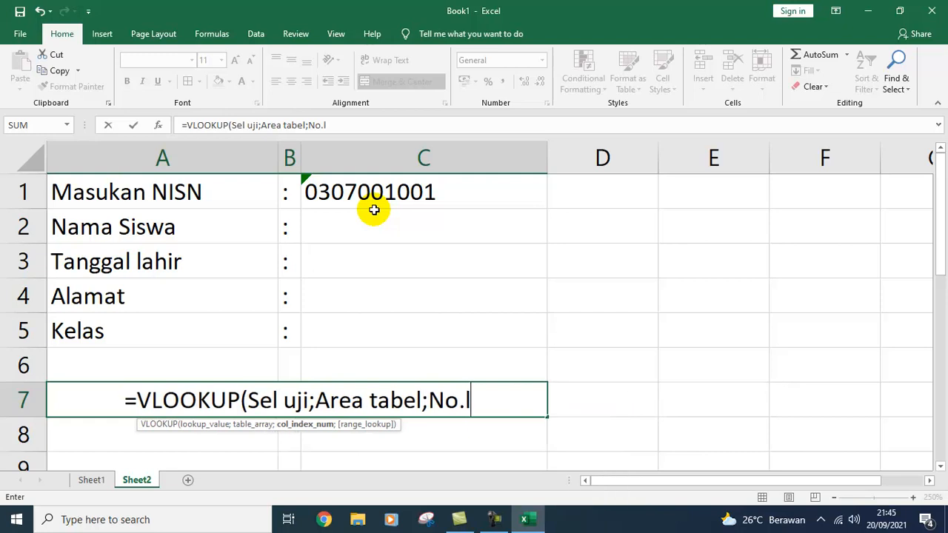
key("BackSpace")
type("ko")
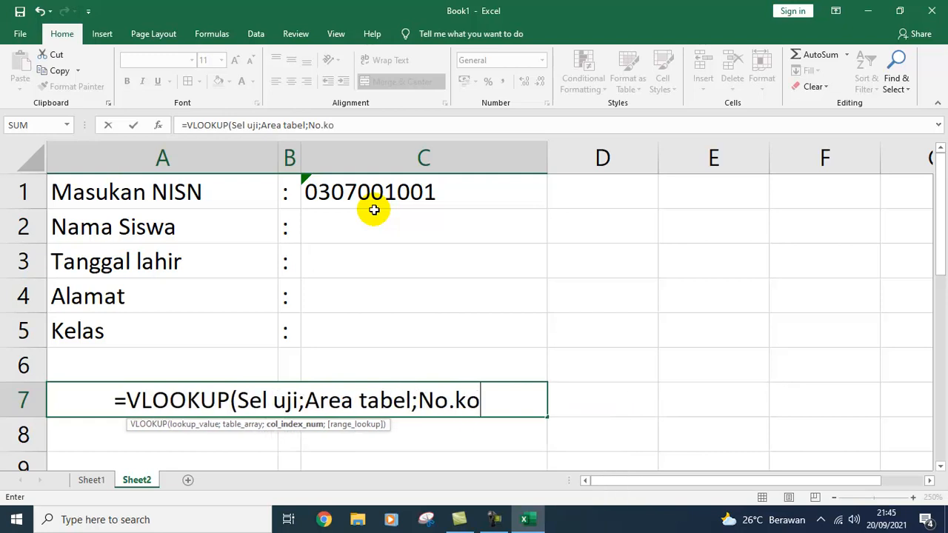
type("lom)")
key("ctrl+Return")
Step: Prefix the A7 entry with an apostrophe so the syntax shows as plain text
key("Left")
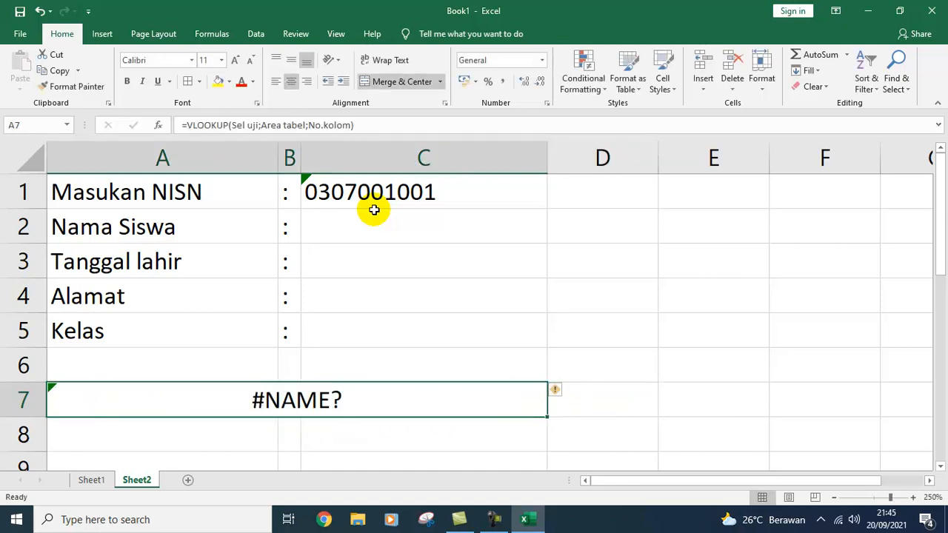
left_click(178, 126)
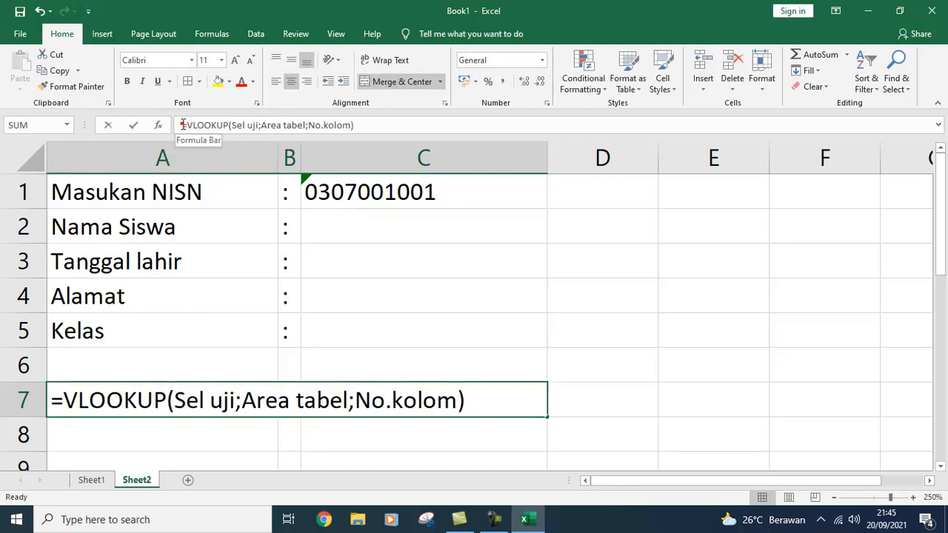
type("'")
key("Return")
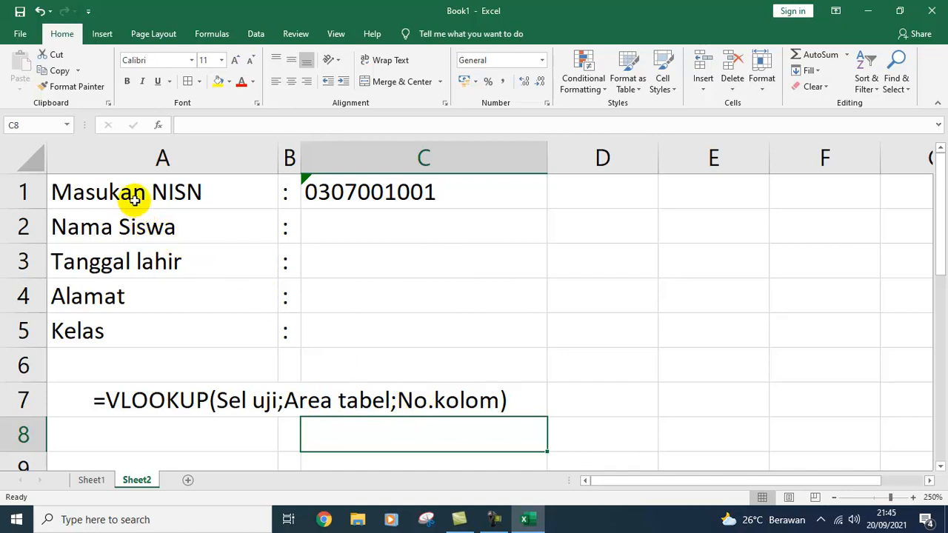
Step: Apply all borders to the form block A1:C5
left_click_drag(133, 198, 424, 334)
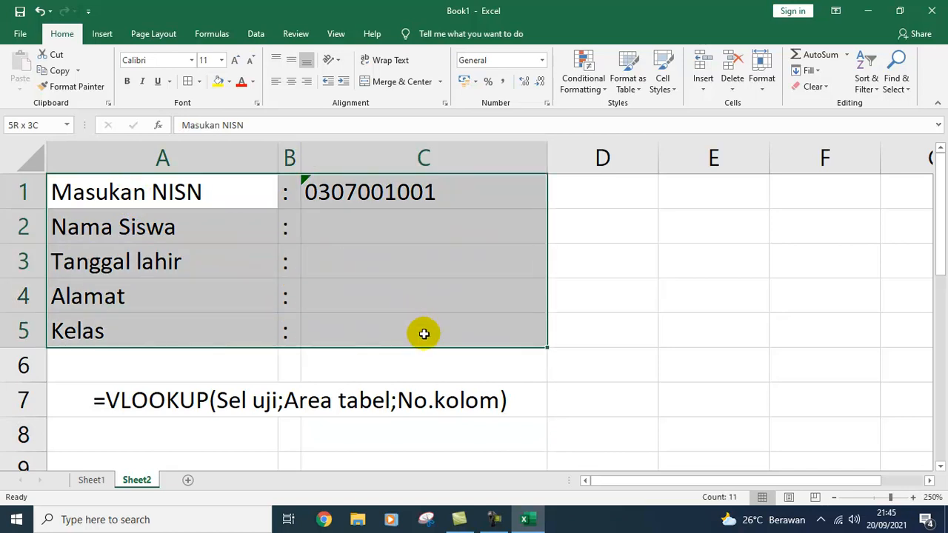
left_click(185, 81)
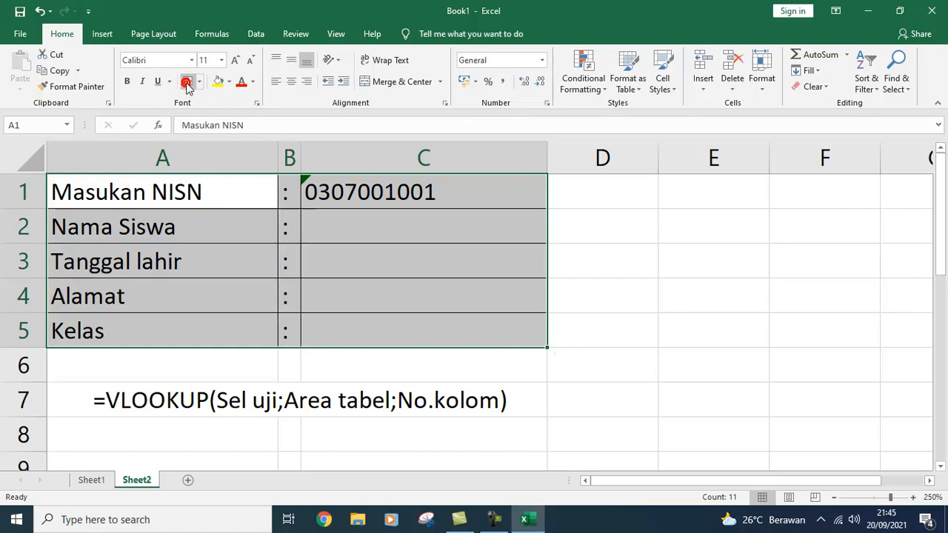
left_click(584, 246)
Step: Remove the left and right borders from the colon cells in column B
left_click_drag(297, 182, 297, 330)
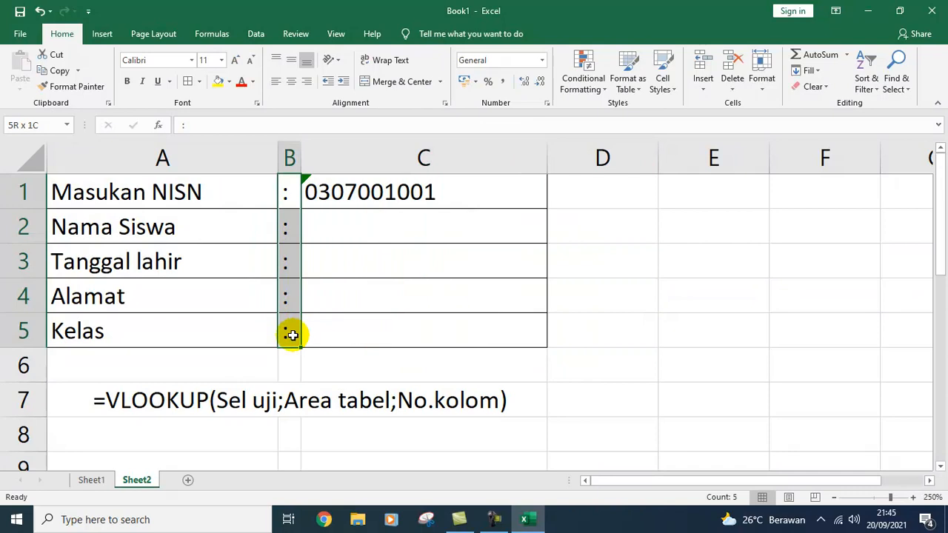
key("ctrl+1")
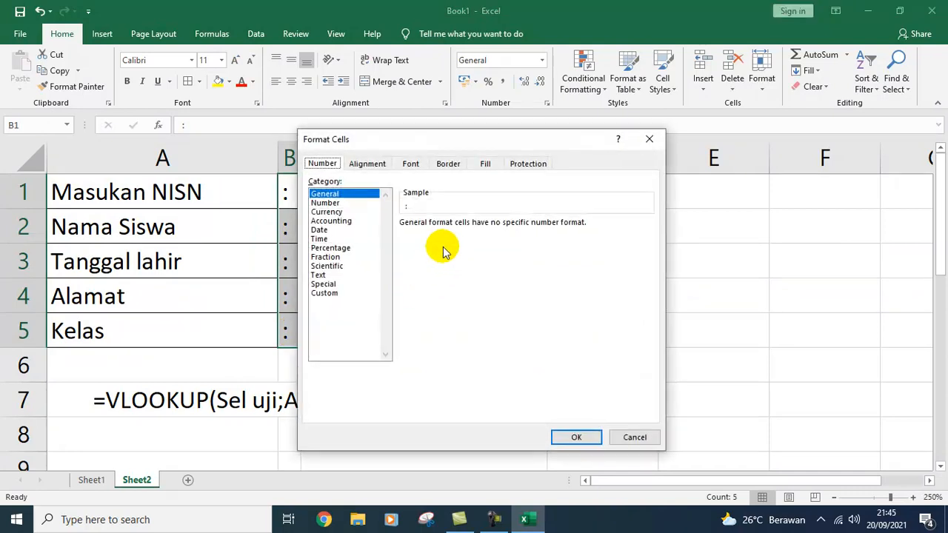
left_click(441, 166)
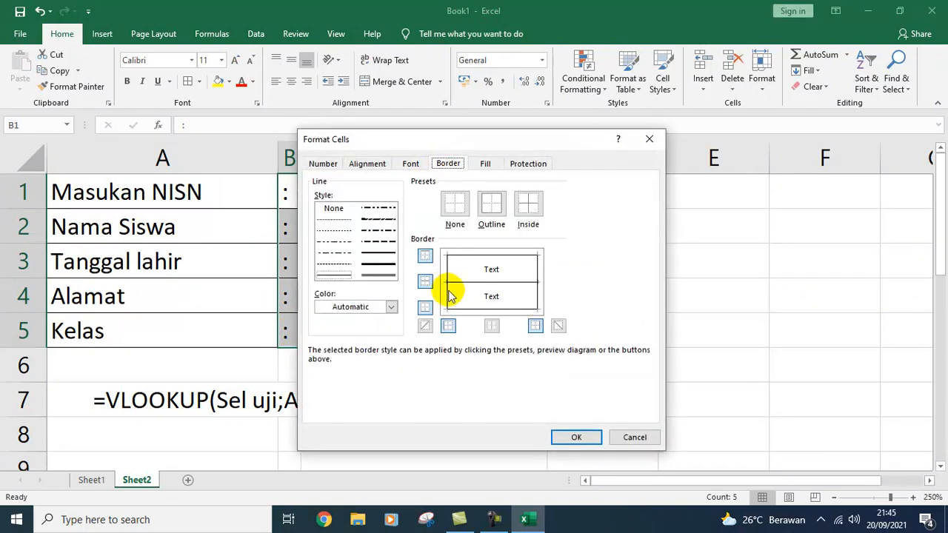
left_click(449, 326)
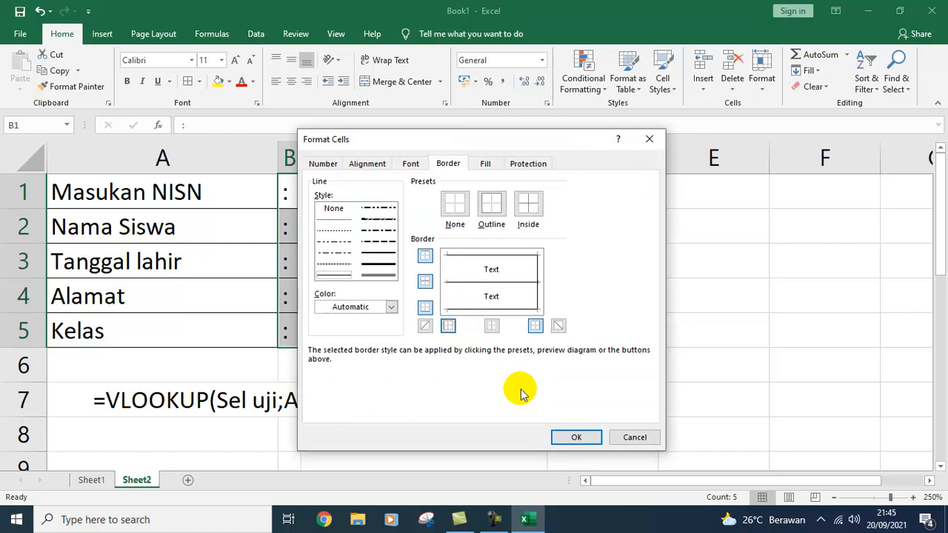
left_click(575, 437)
left_click(613, 408)
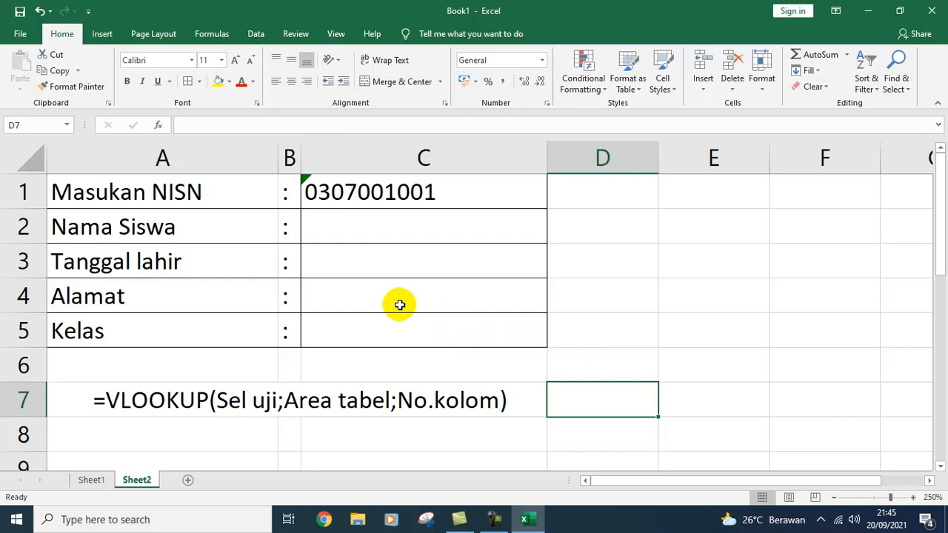
key("ctrl+z")
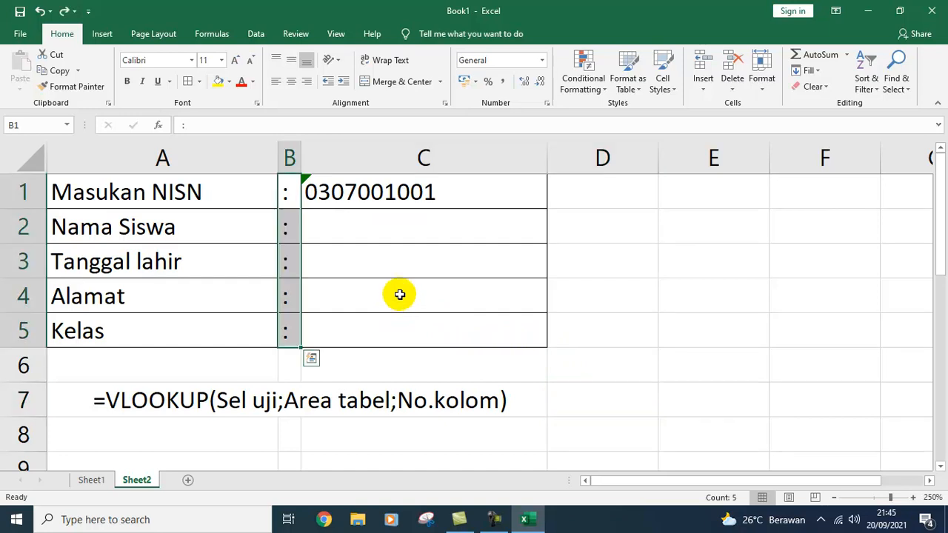
key("ctrl+1")
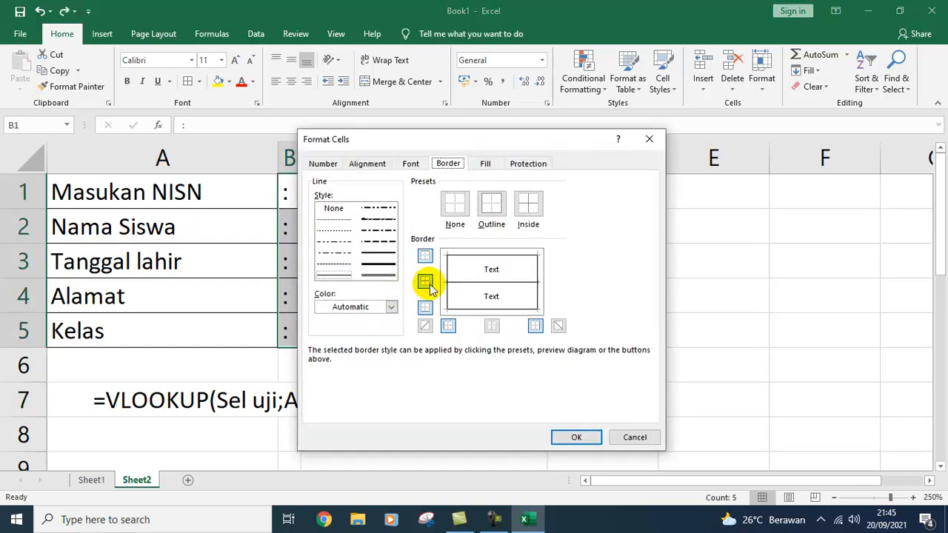
left_click(448, 326)
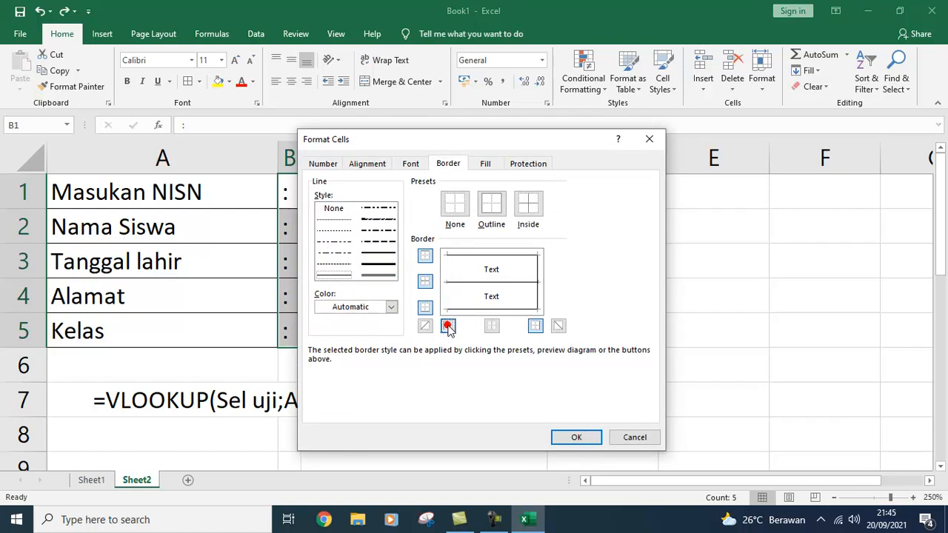
left_click(538, 327)
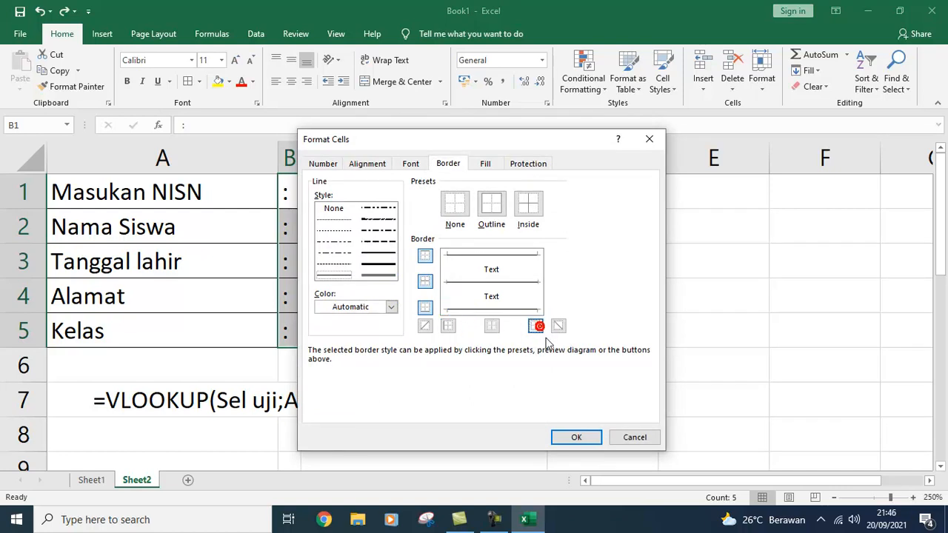
left_click(577, 438)
left_click(655, 354)
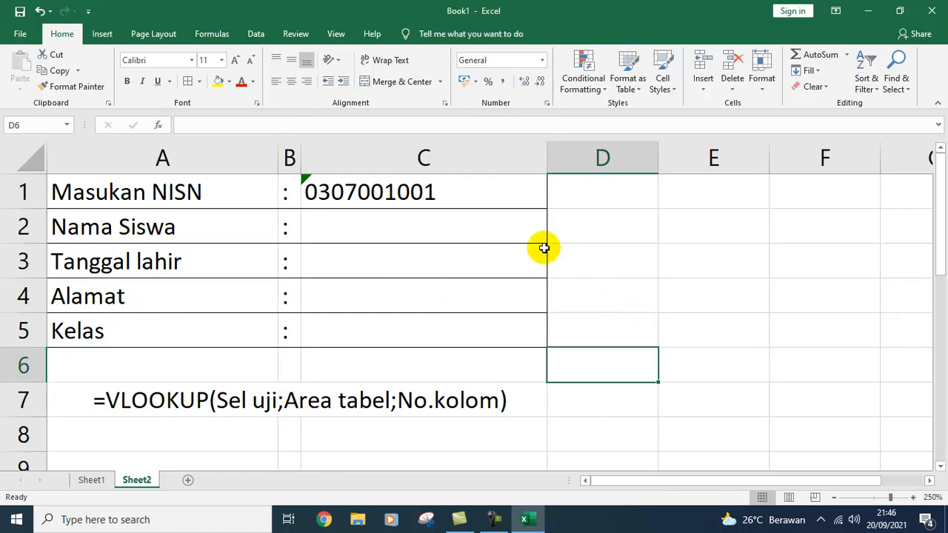
Step: Start =VLOOKUP(C1; in C2, trying then removing an A2:E13 table range
left_click(425, 230)
type("=")
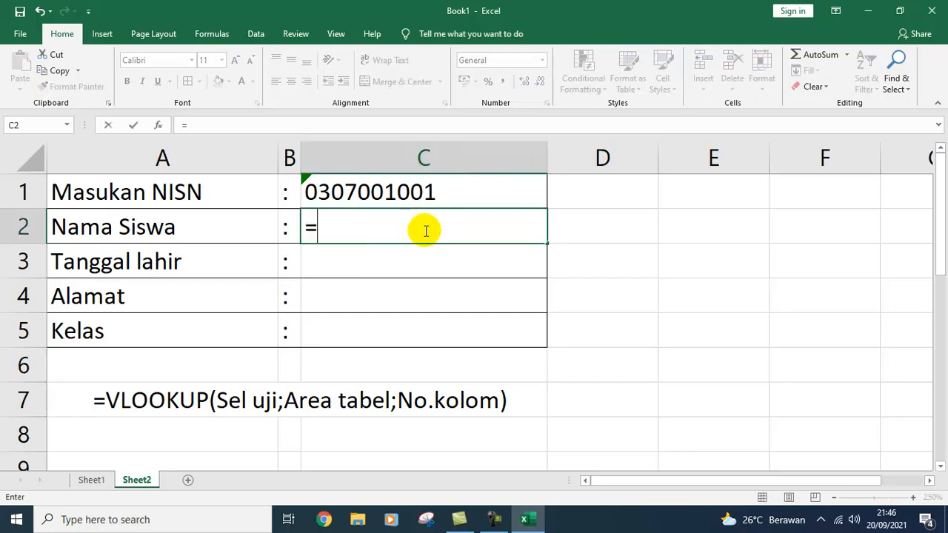
type("VLOOK")
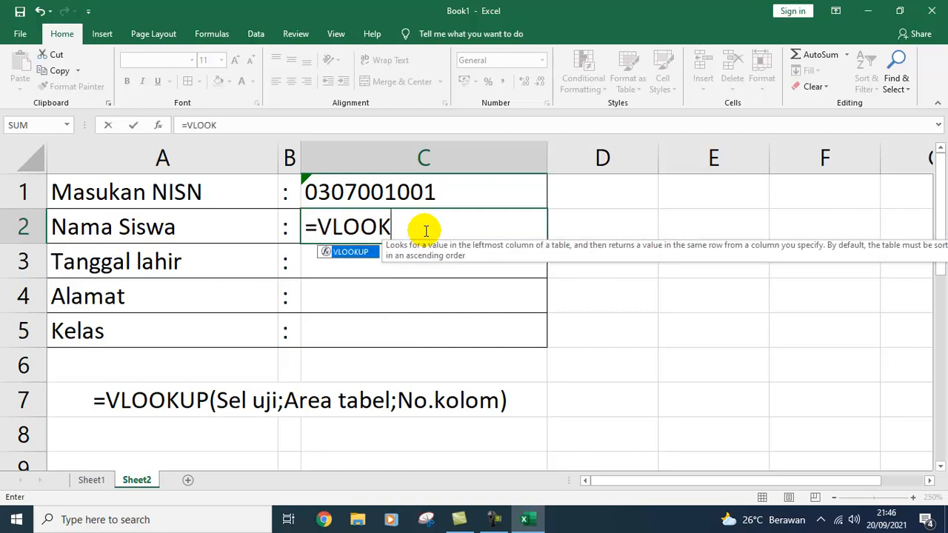
type("UP(")
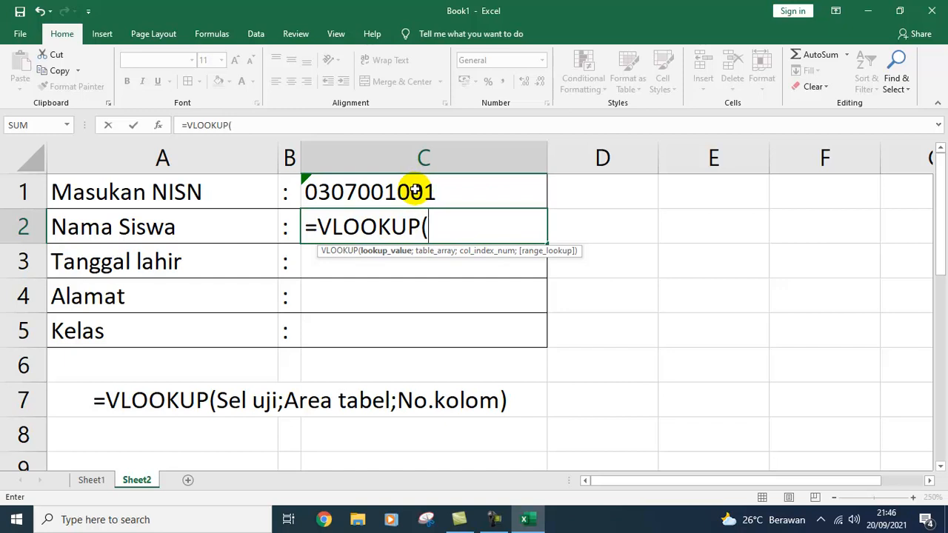
left_click(415, 190)
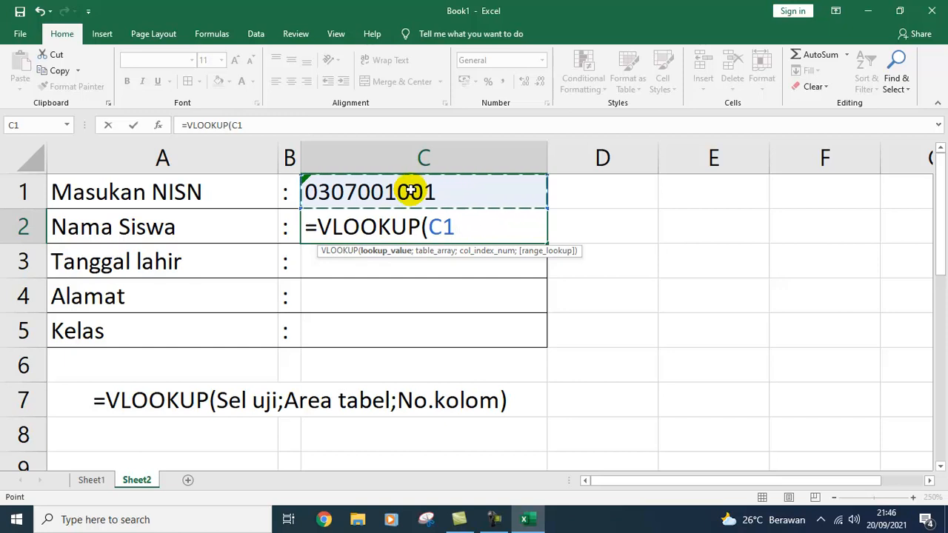
type(";")
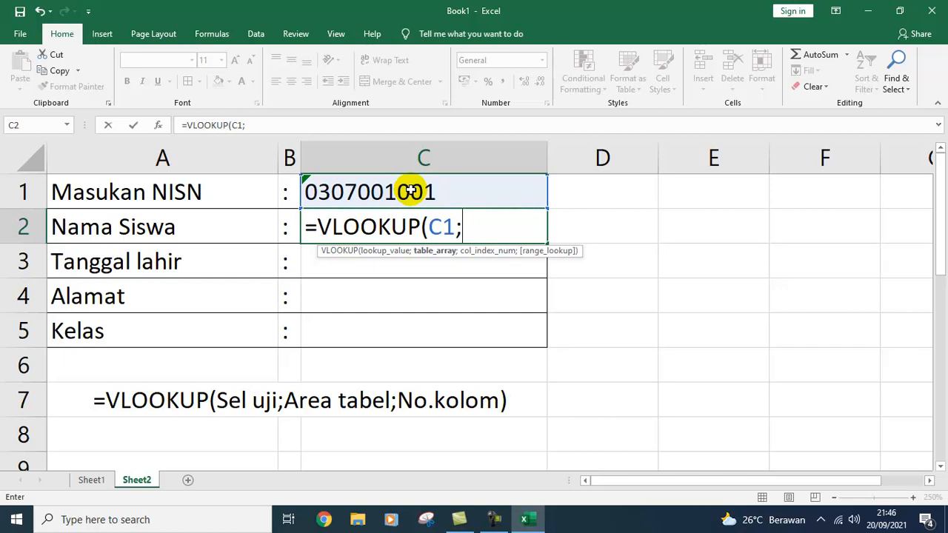
type("a")
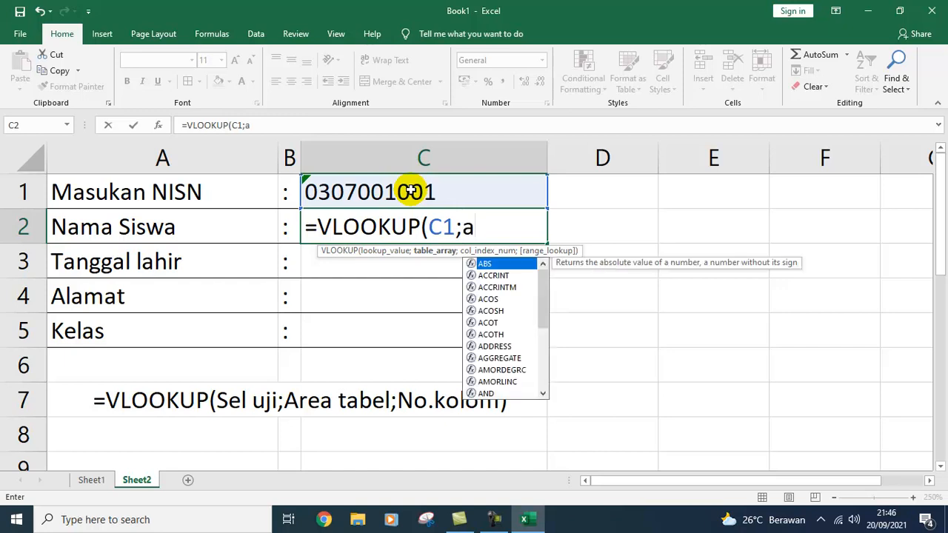
key("BackSpace")
type("A2")
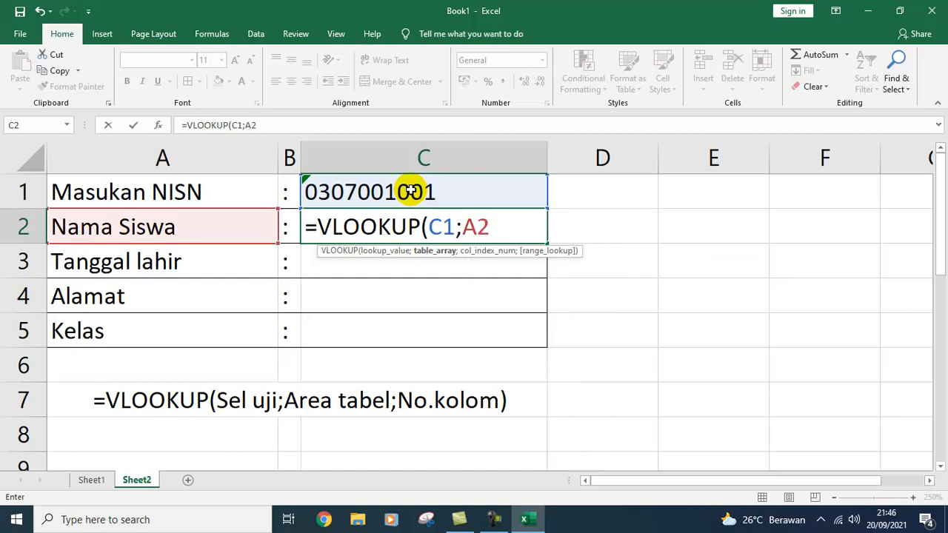
type(":E14")
key("BackSpace")
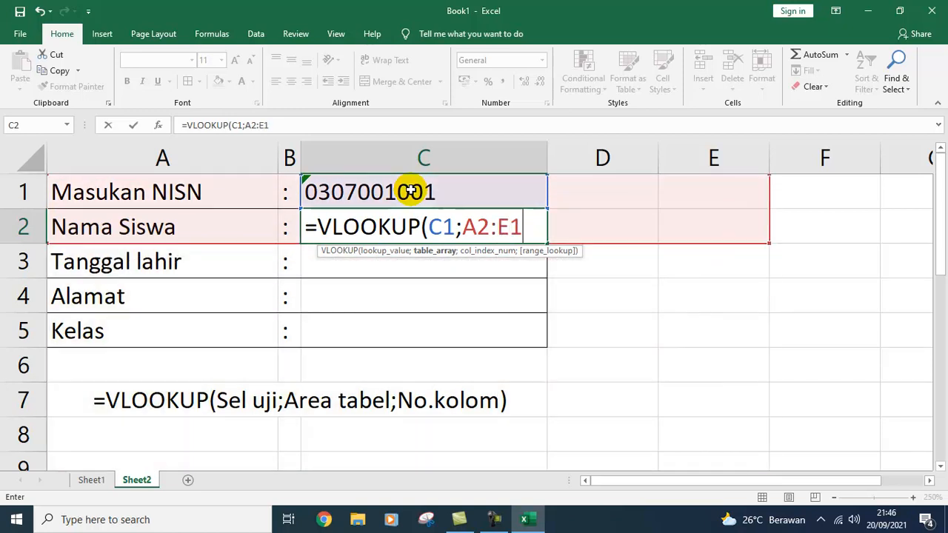
type("3")
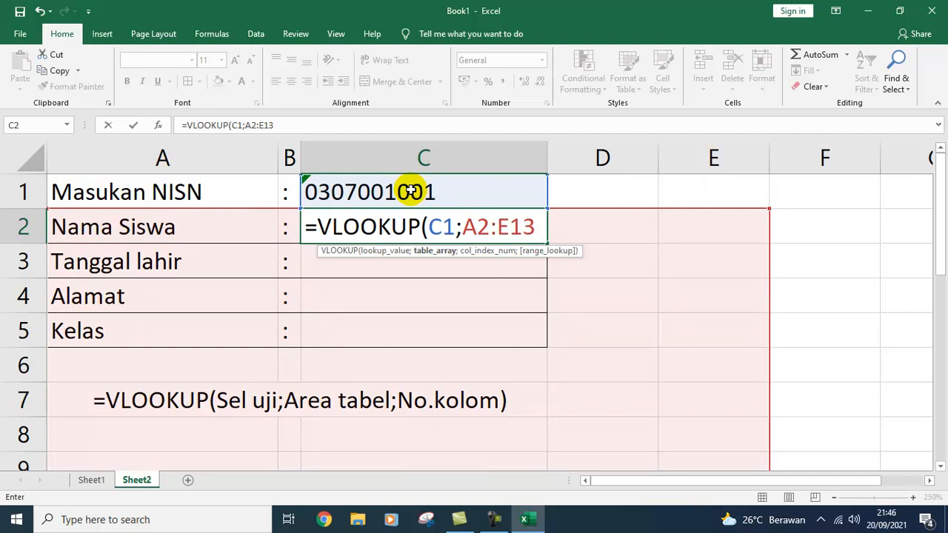
key("BackSpace")
key("BackSpace")
key("BackSpace")
key("BackSpace")
key("BackSpace")
key("BackSpace")
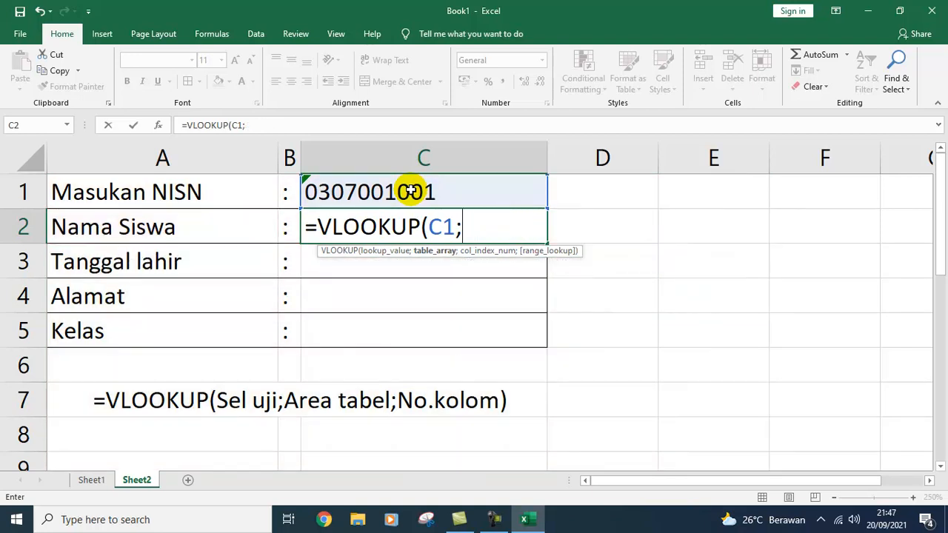
Step: Finish C2 as =VLOOKUP(C1;DATASISWAX;2;0) using the autocompleted DATASISWAX range
type("DATAS")
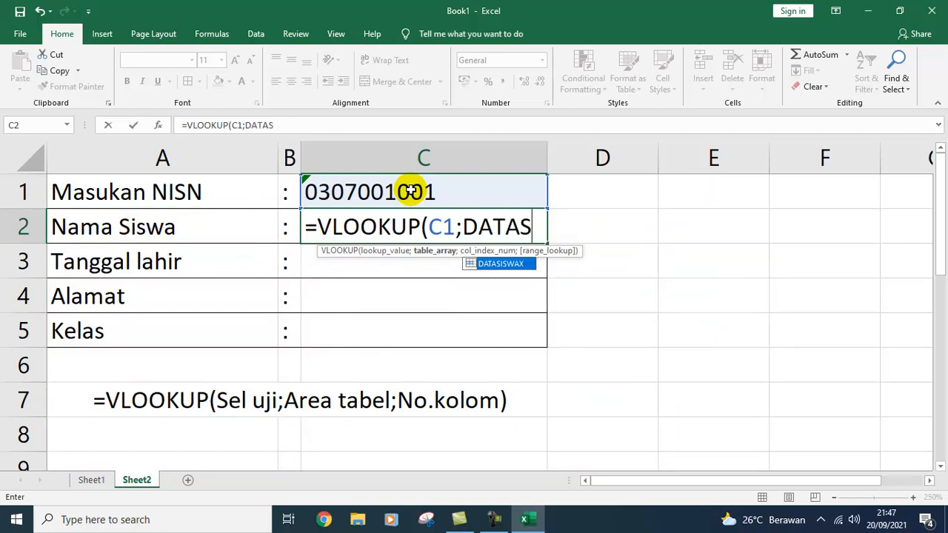
left_click(495, 265)
left_click(494, 265)
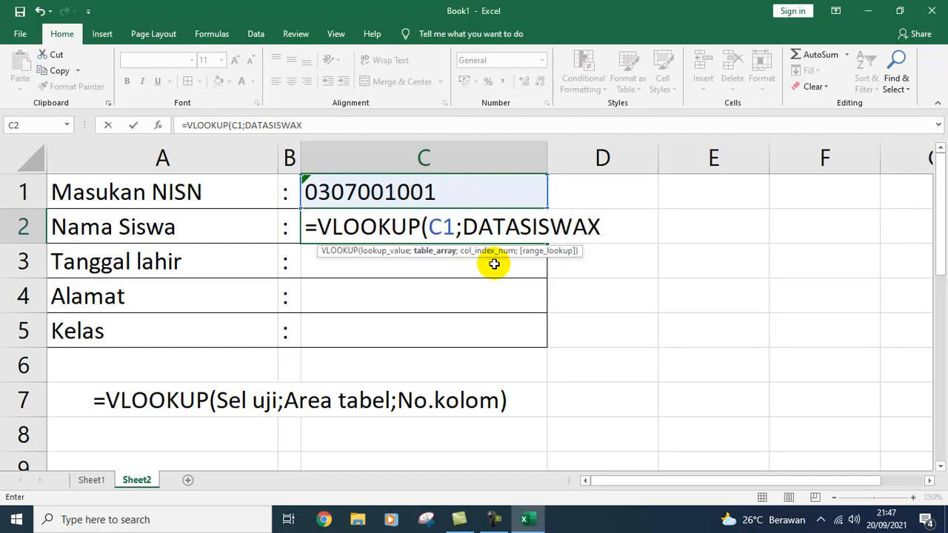
type(";")
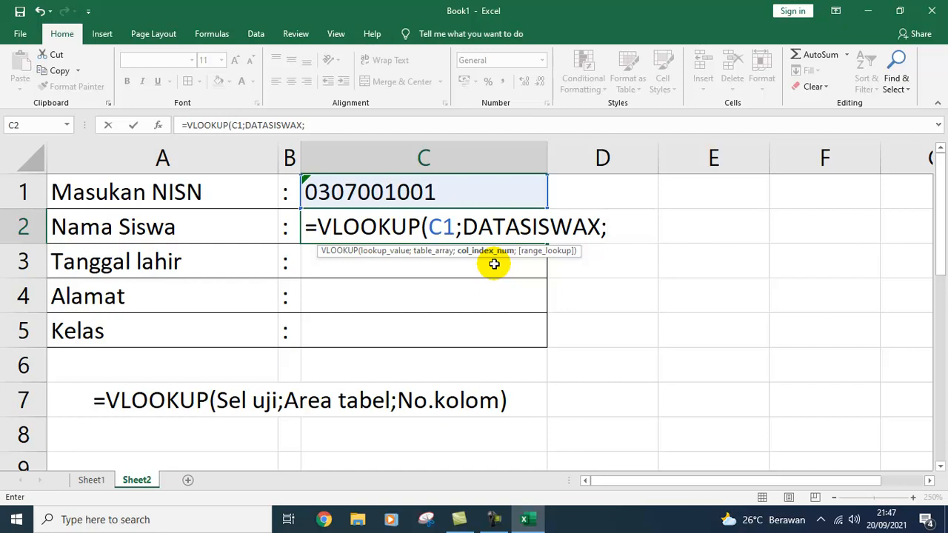
type("2;0")
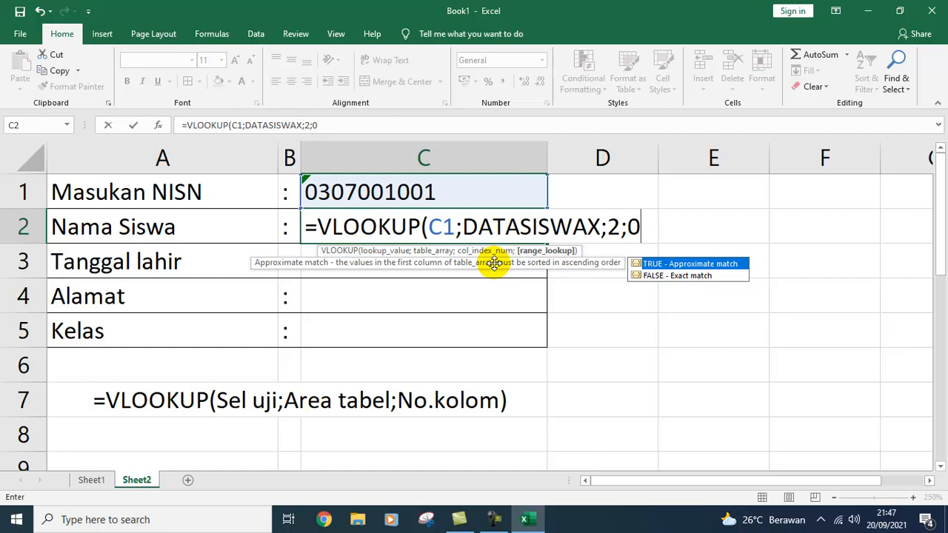
type(")")
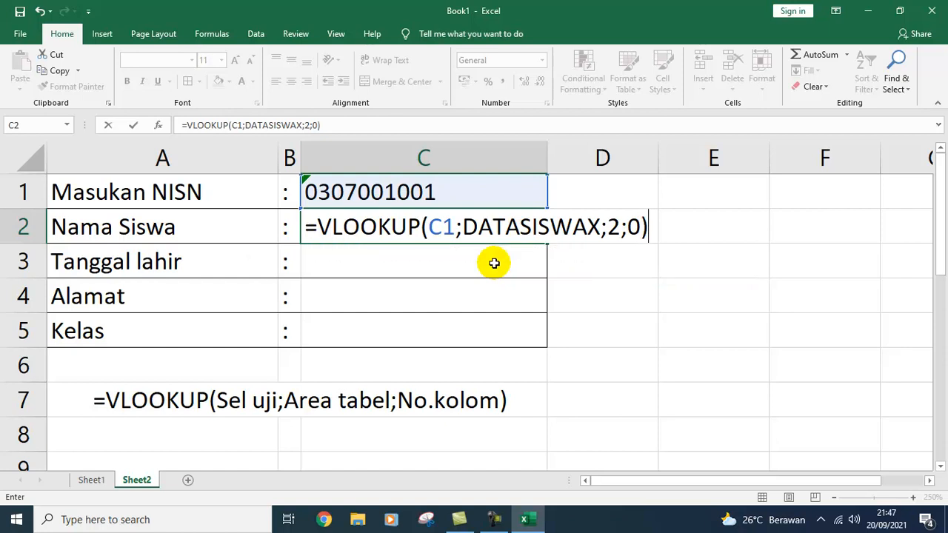
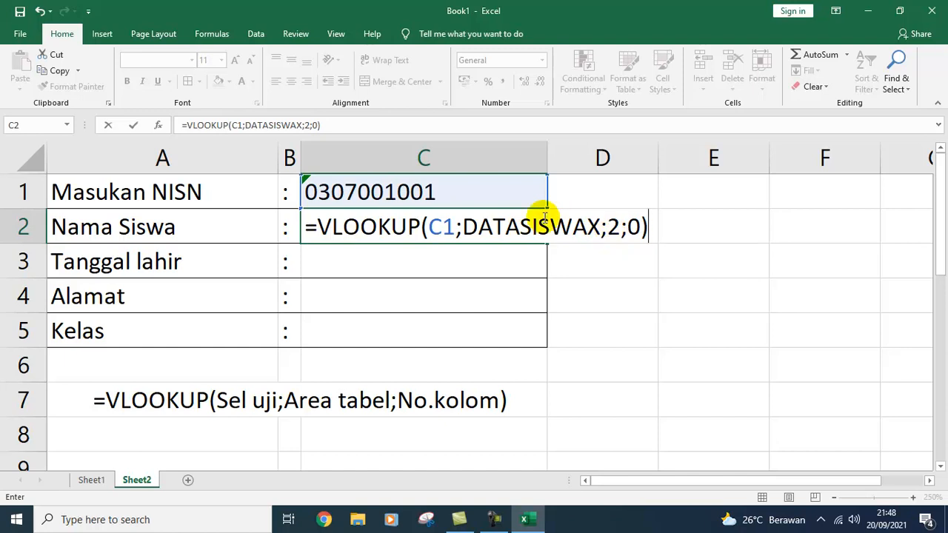
Step: Commit =VLOOKUP(C1;DATASISWAX;2;0) in C2 and move back to the NISN cell C1
key("Return")
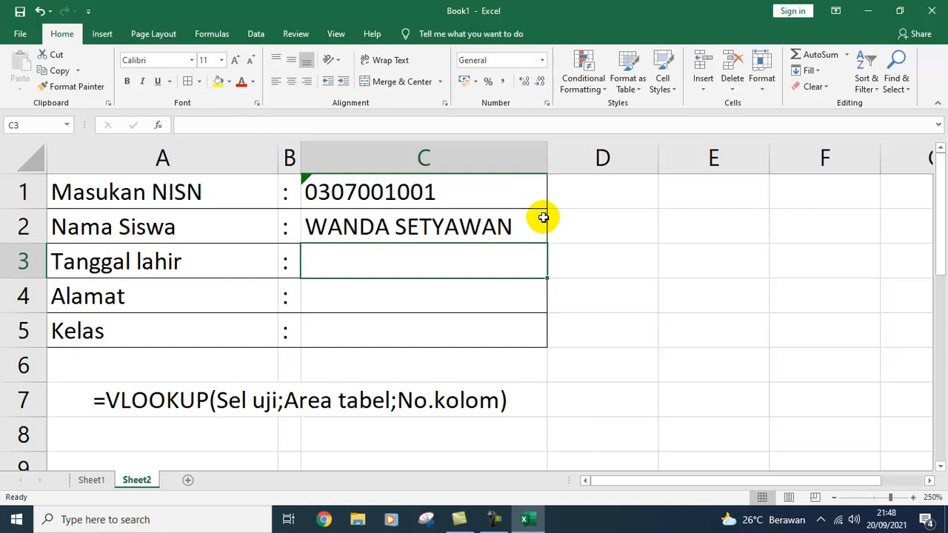
key("Up")
key("Up")
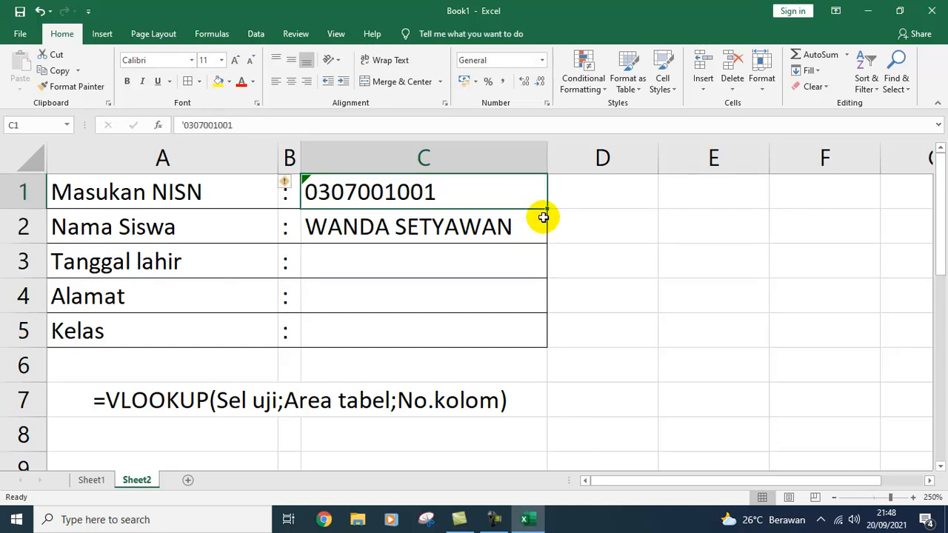
Step: Change the NISN in C1 to end in 10 and bold the looked-up name in C2
double_click(474, 194)
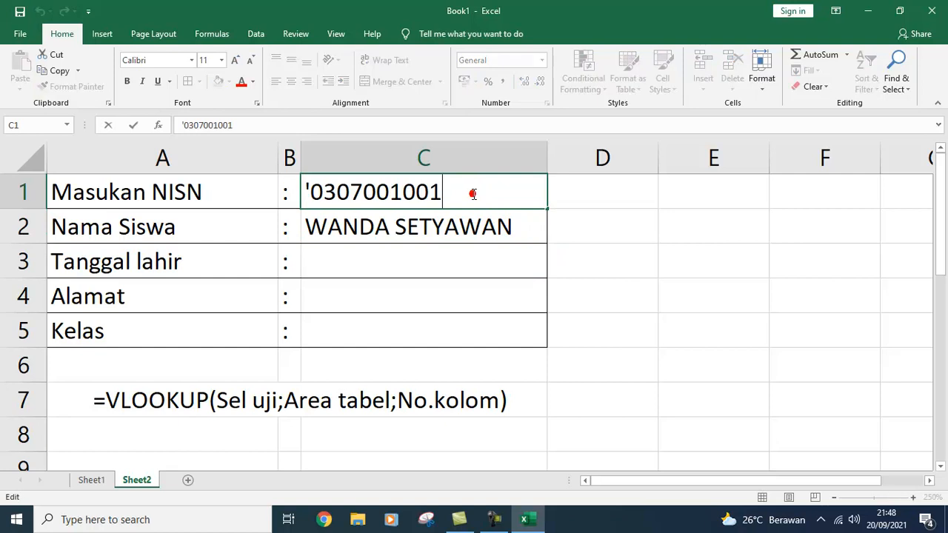
key("BackSpace")
key("BackSpace")
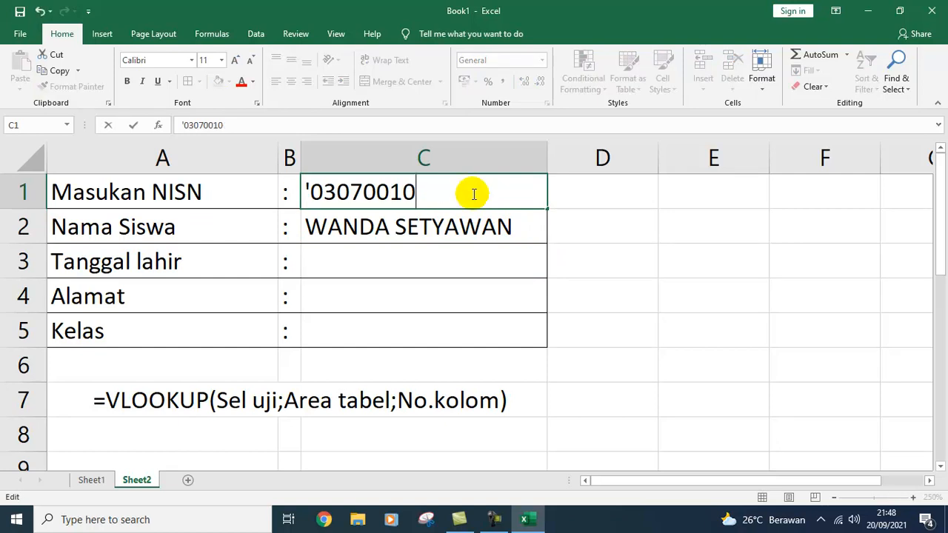
type("10")
key("Return")
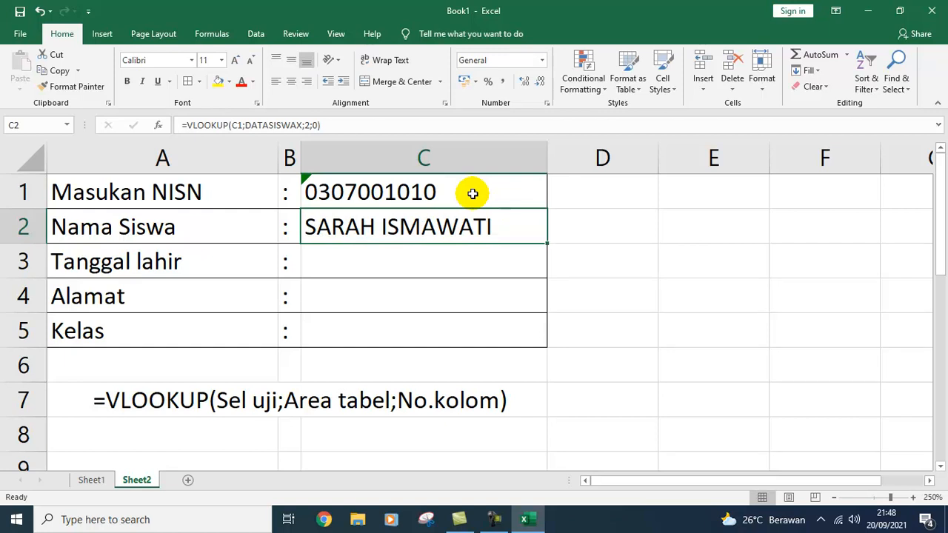
left_click(128, 81)
Step: Change the NISN ending to 07 and display the C2 name formula for checking
left_click(430, 193)
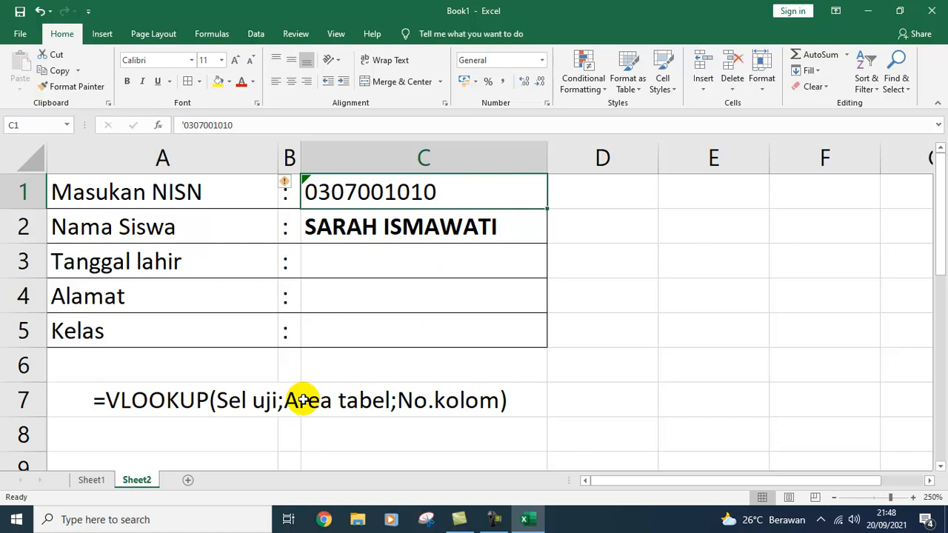
double_click(457, 193)
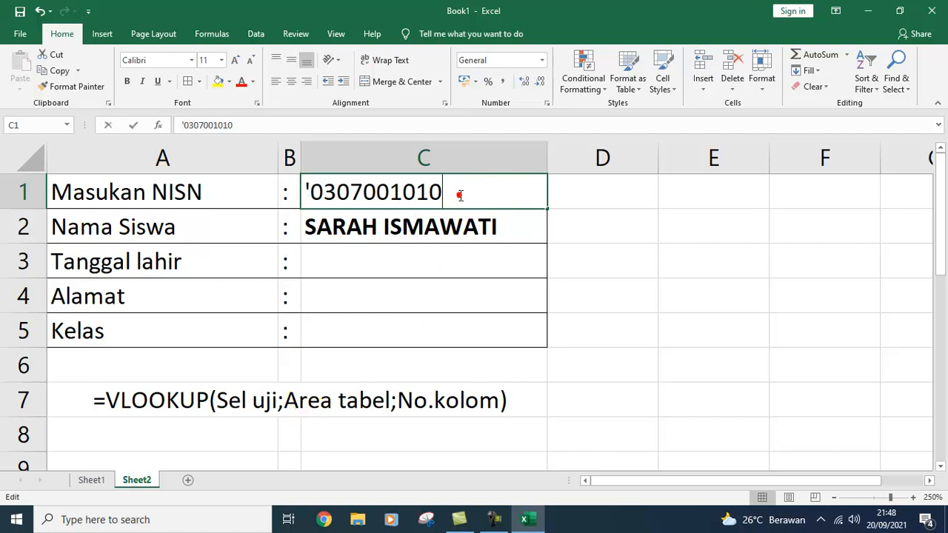
key("BackSpace")
key("BackSpace")
type("07")
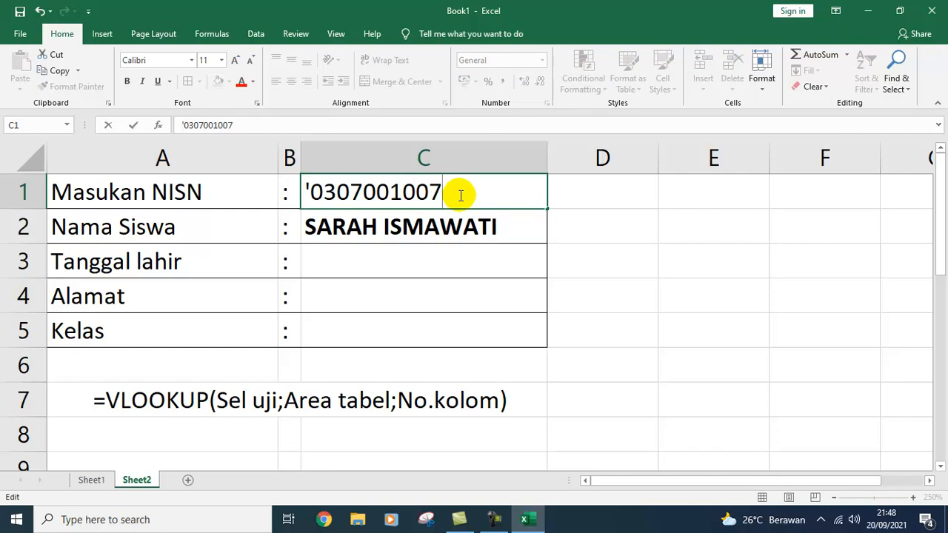
key("Return")
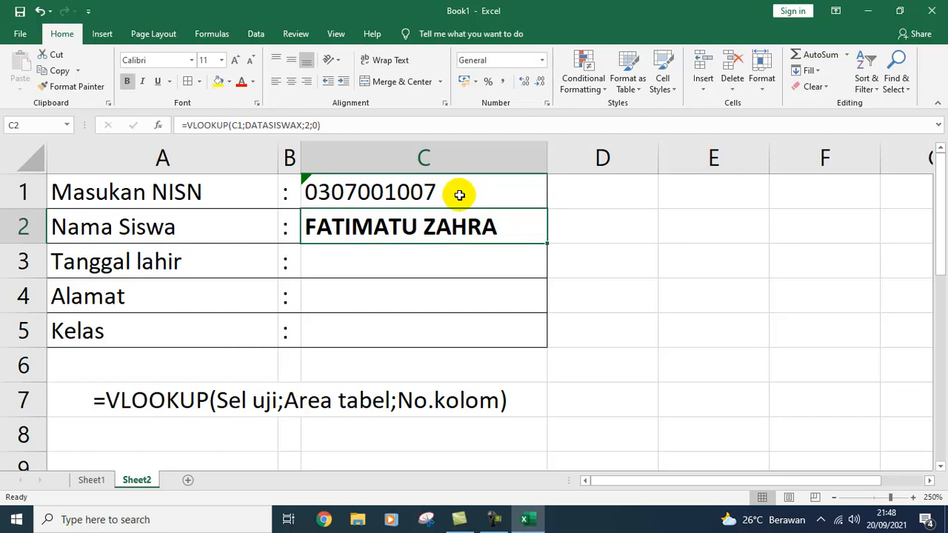
key("F2")
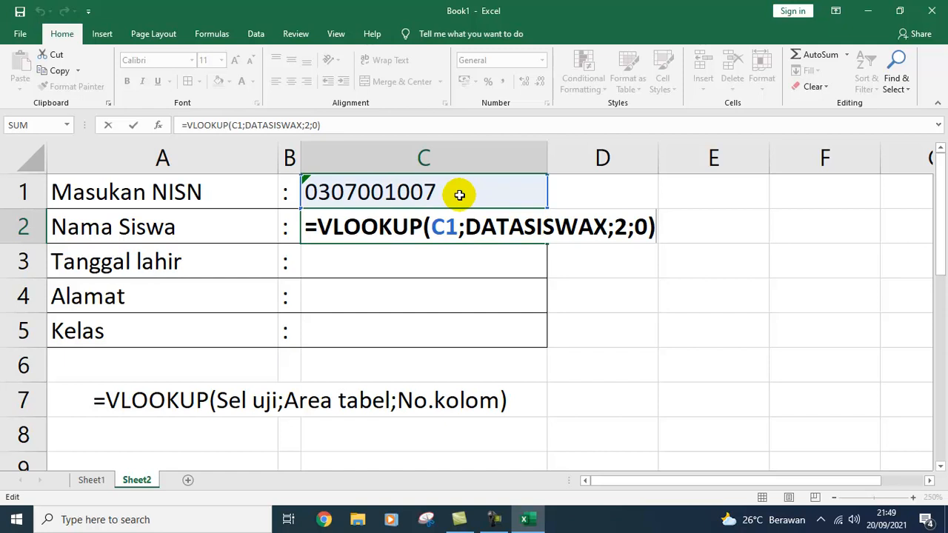
Step: Enter =VLOOKUP(C1;DATASISWAX;3;0) in C3 so Tanggal lahir returns 38778
key("Return")
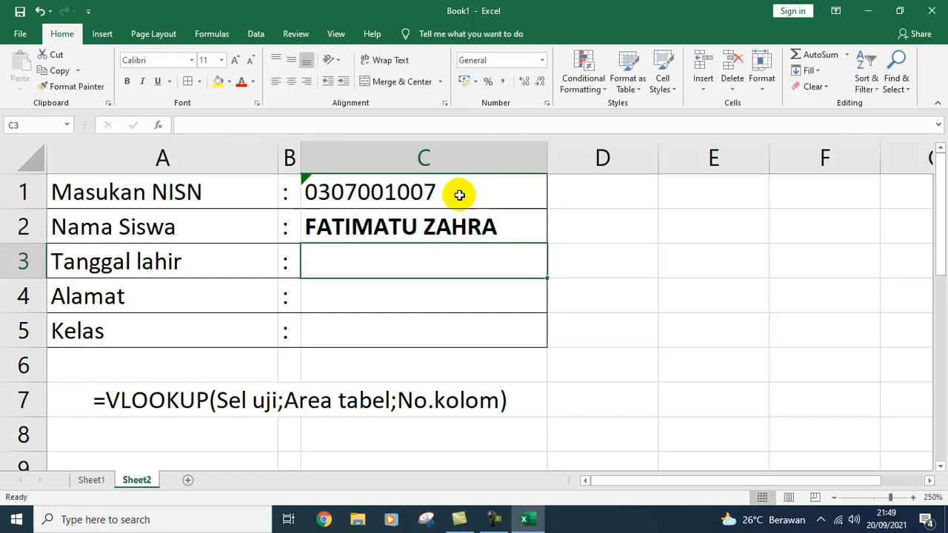
type("=")
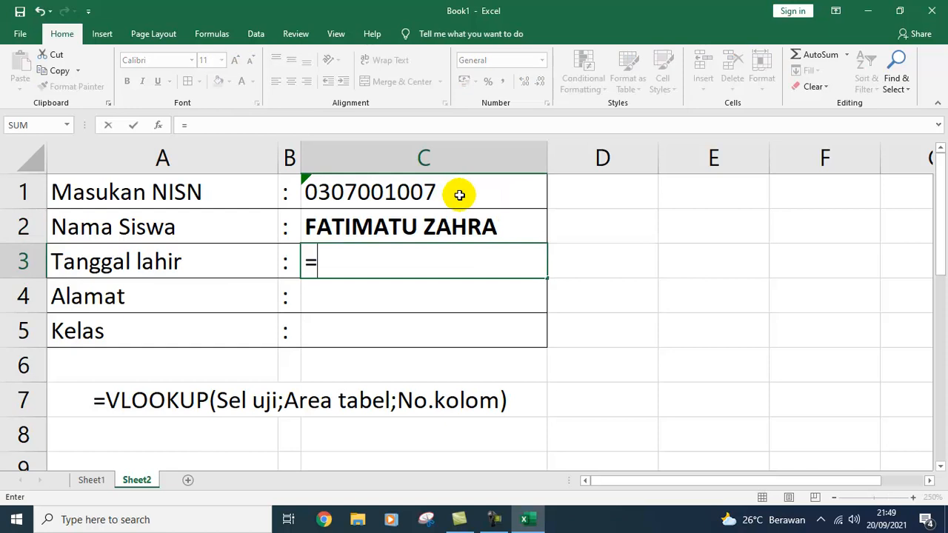
type("VLO")
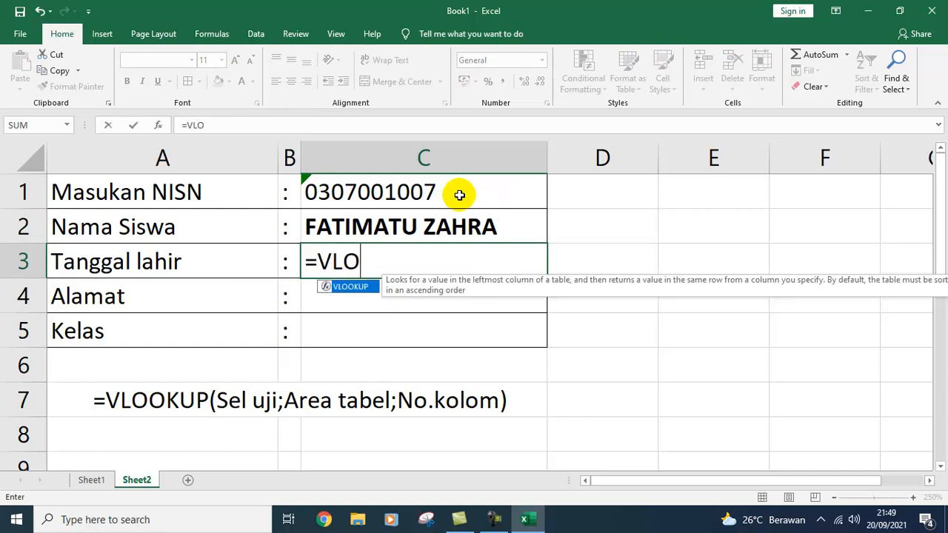
type("OKUP")
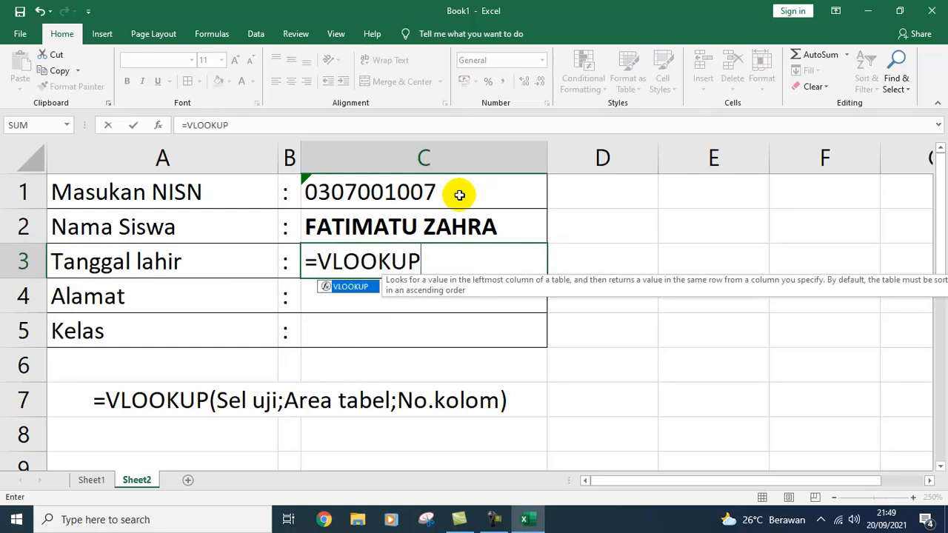
type("(")
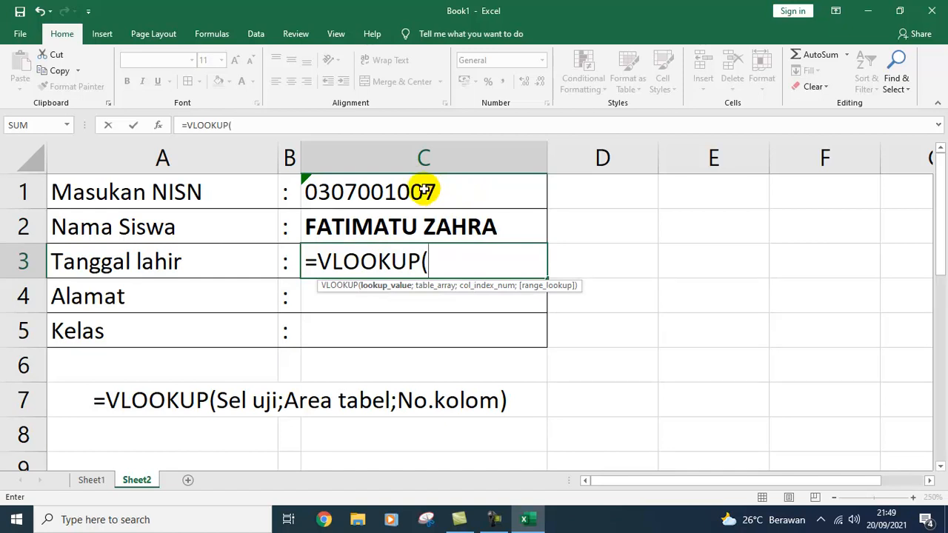
left_click(424, 190)
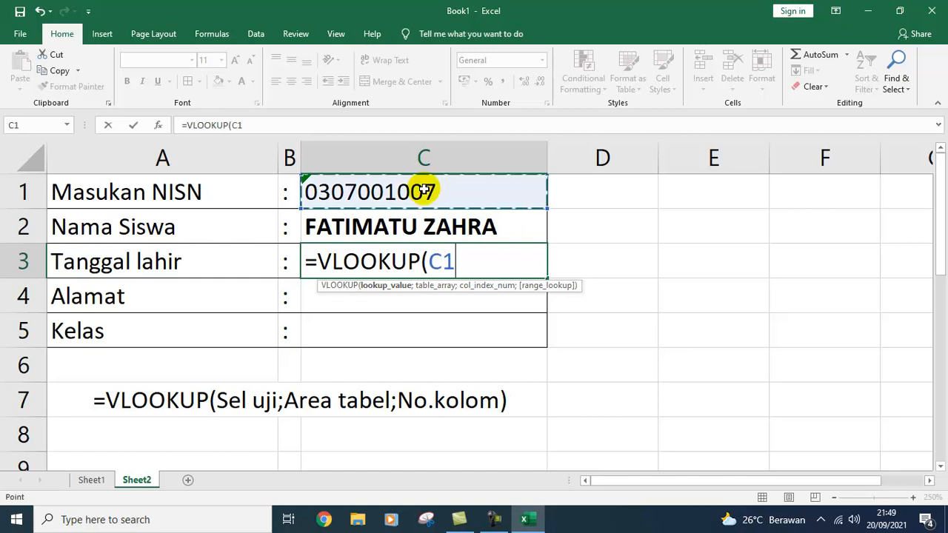
type(";")
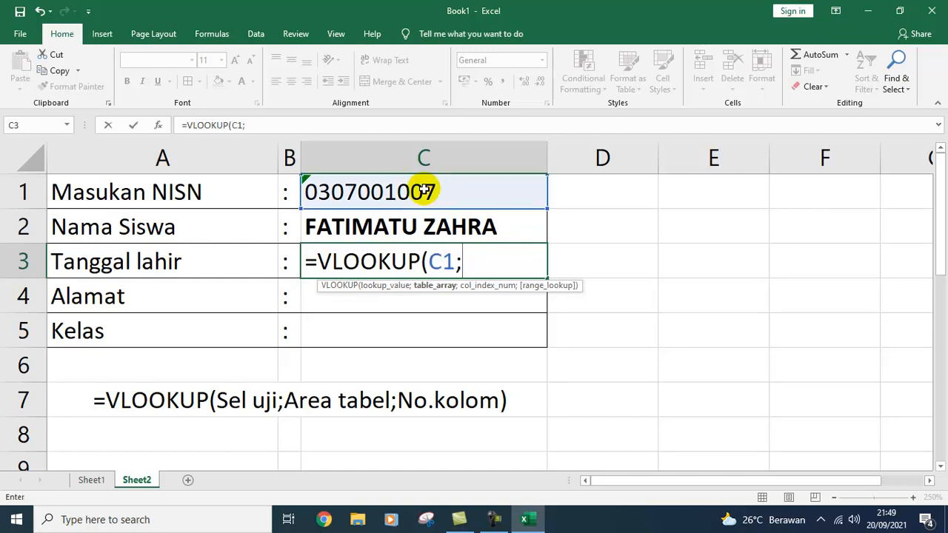
type("DATAS")
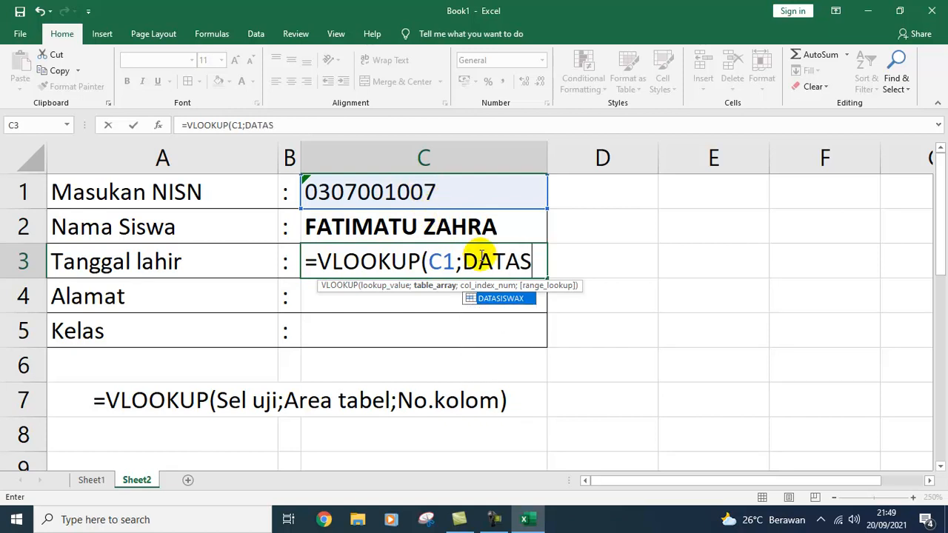
double_click(498, 299)
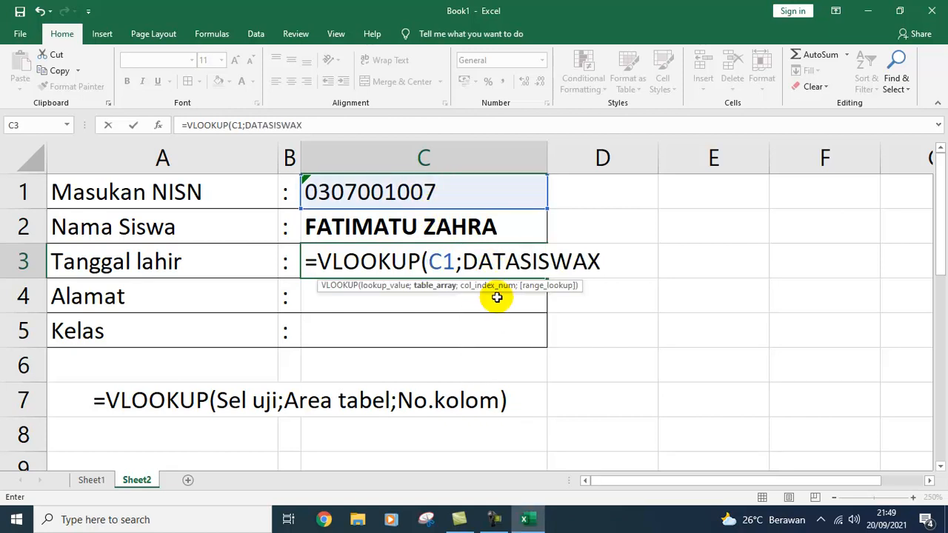
type(";")
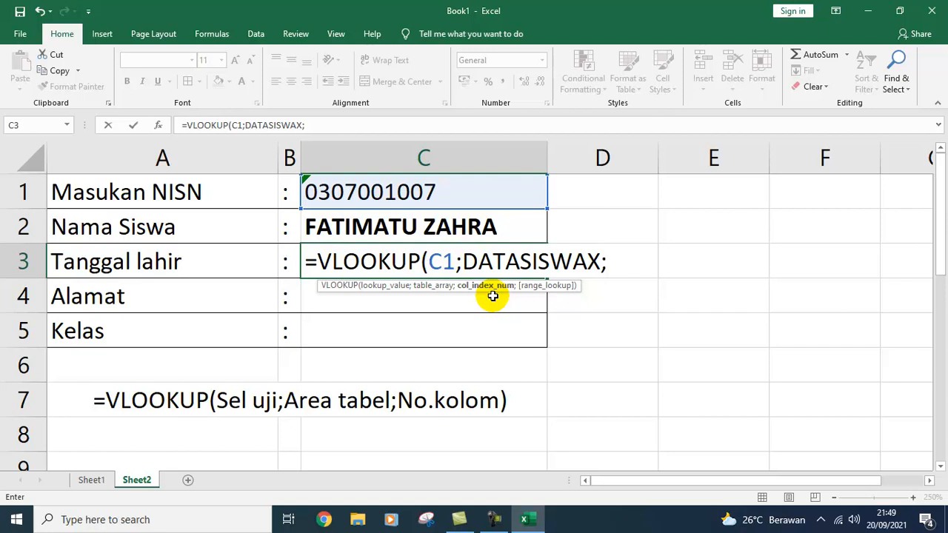
type("3;0")
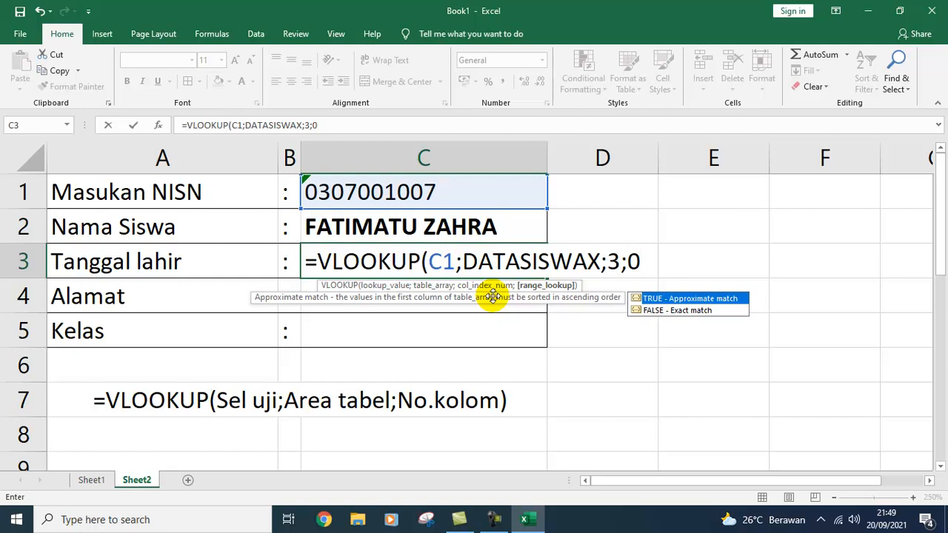
type(")")
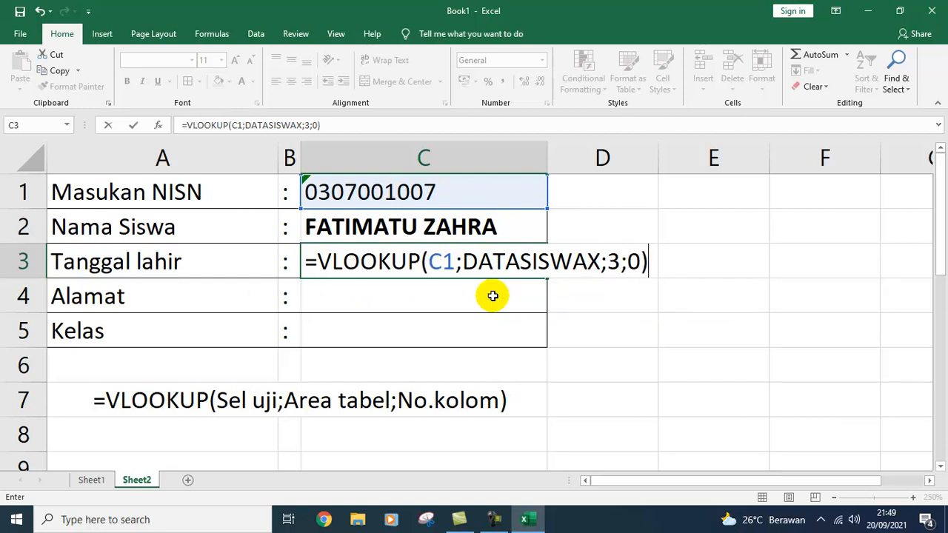
key("Return")
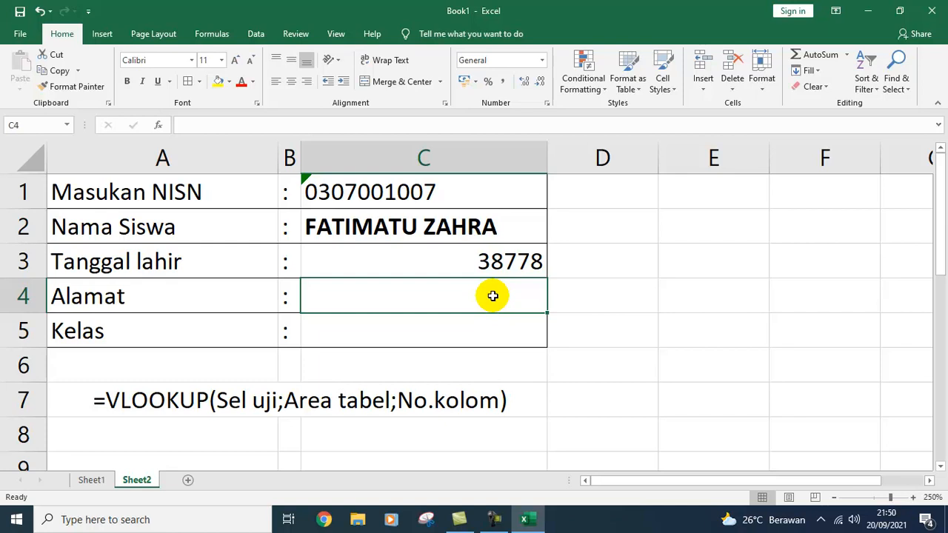
Step: Format C3 as Short Date so the birth date reads 02/03/2006
left_click(491, 263)
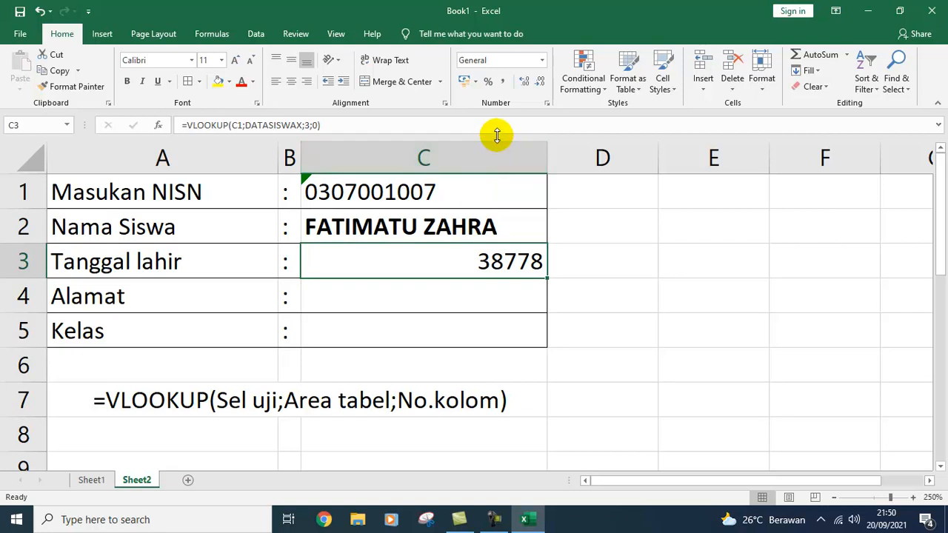
left_click(476, 82)
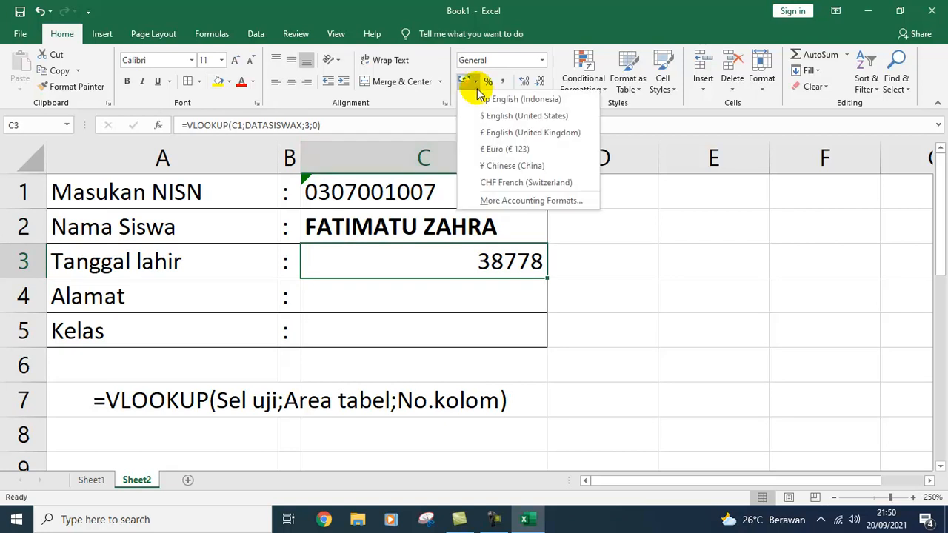
left_click(542, 60)
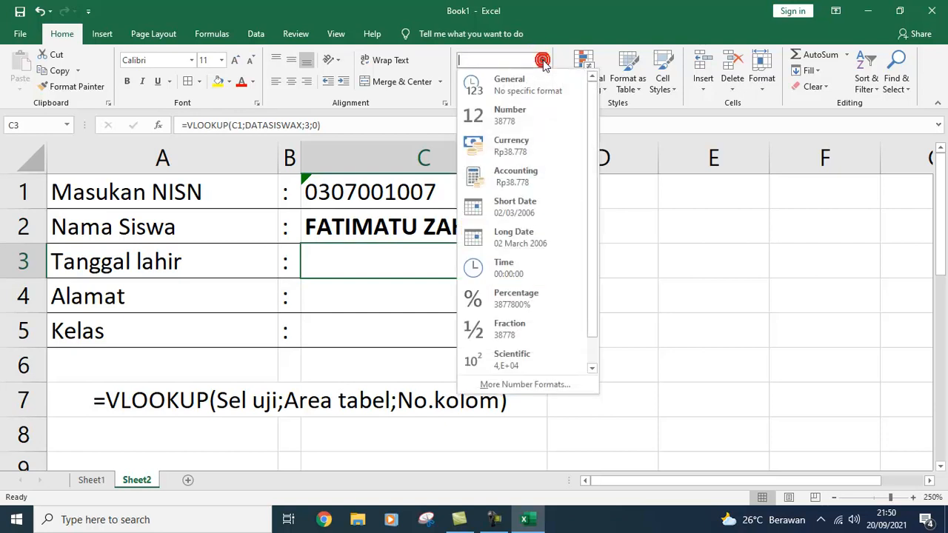
left_click(527, 215)
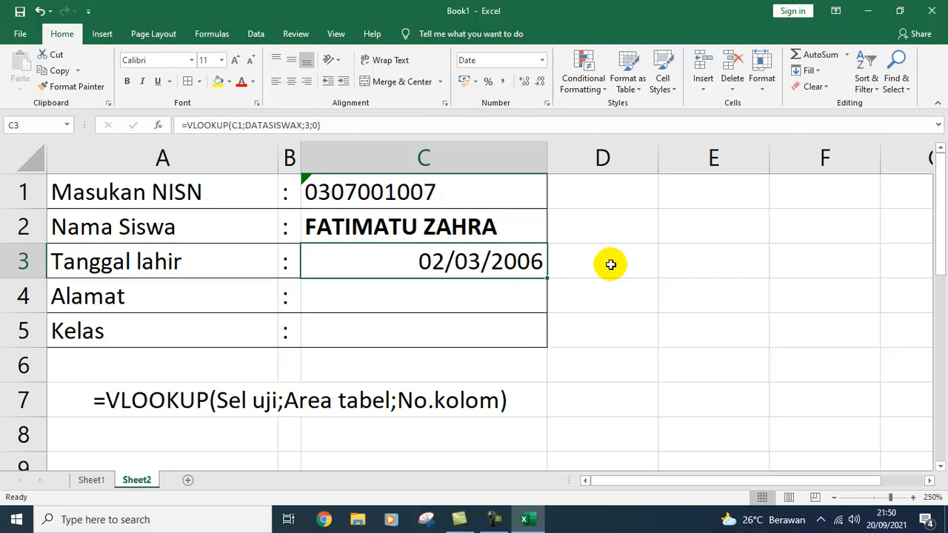
left_click(432, 297)
left_click(432, 297)
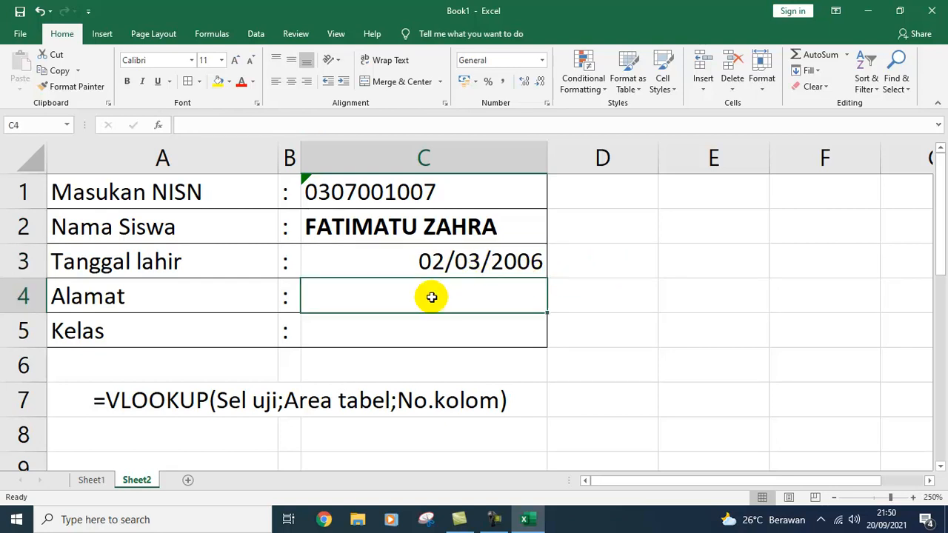
Step: Enter =VLOOKUP(C1;DATASISWAX;4;0) in C4 so Alamat shows CIROYOM
type("=VLOOK")
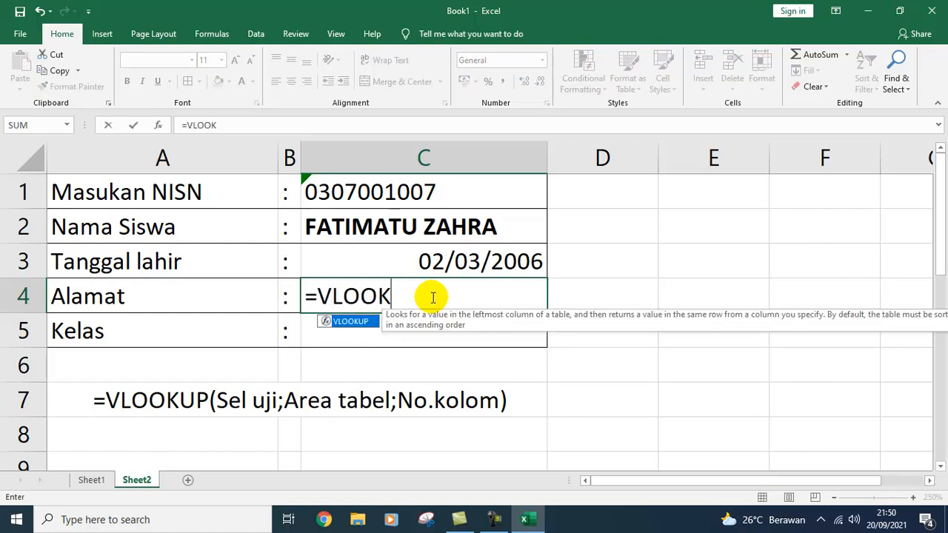
type("UP(")
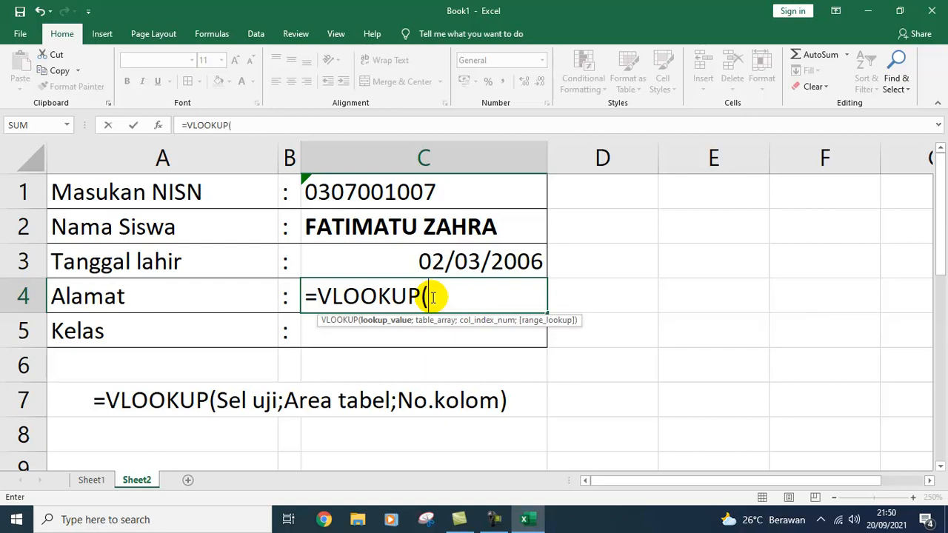
left_click(415, 190)
type(";")
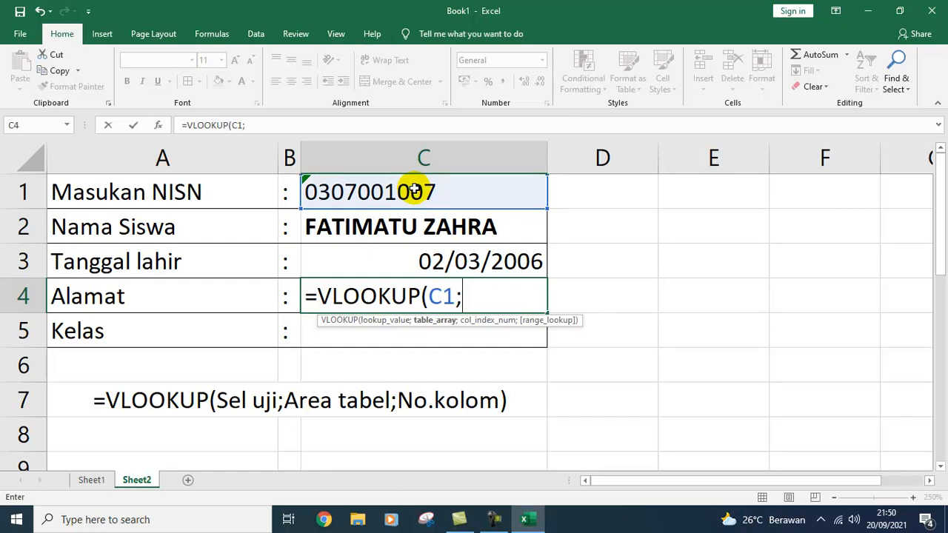
type("DATAS")
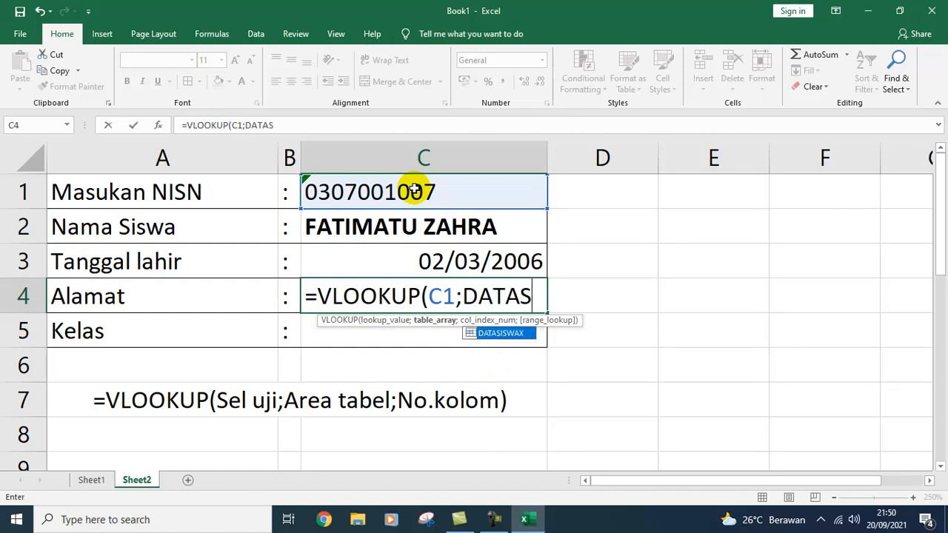
type("ISWA")
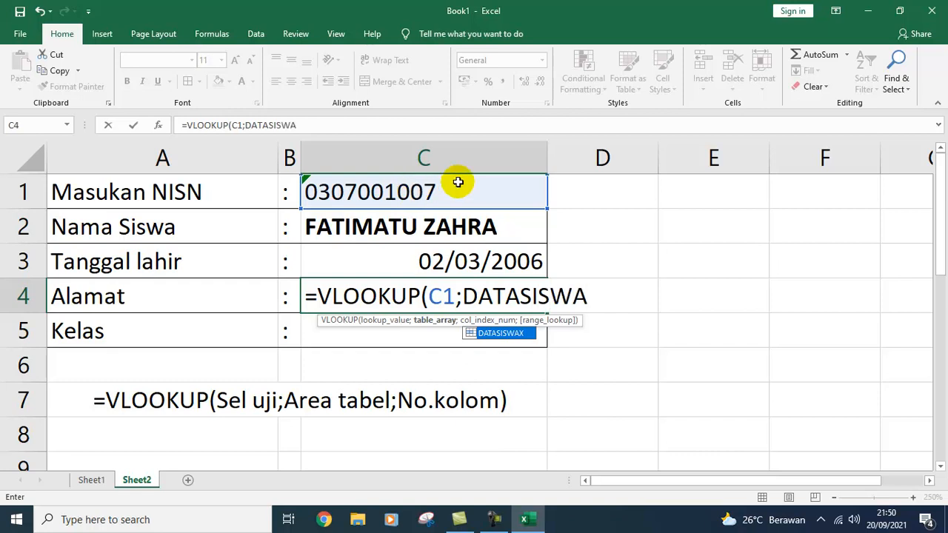
double_click(506, 333)
type(";")
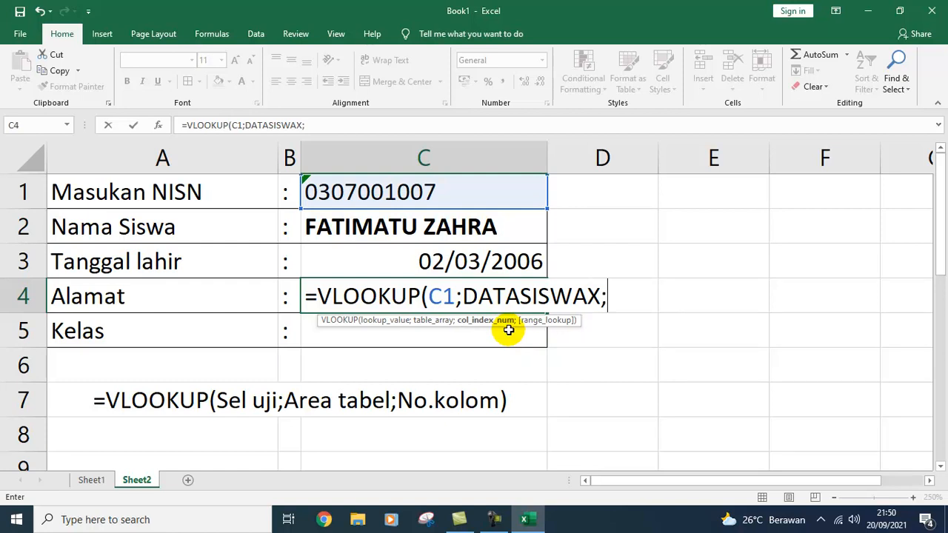
type("4;")
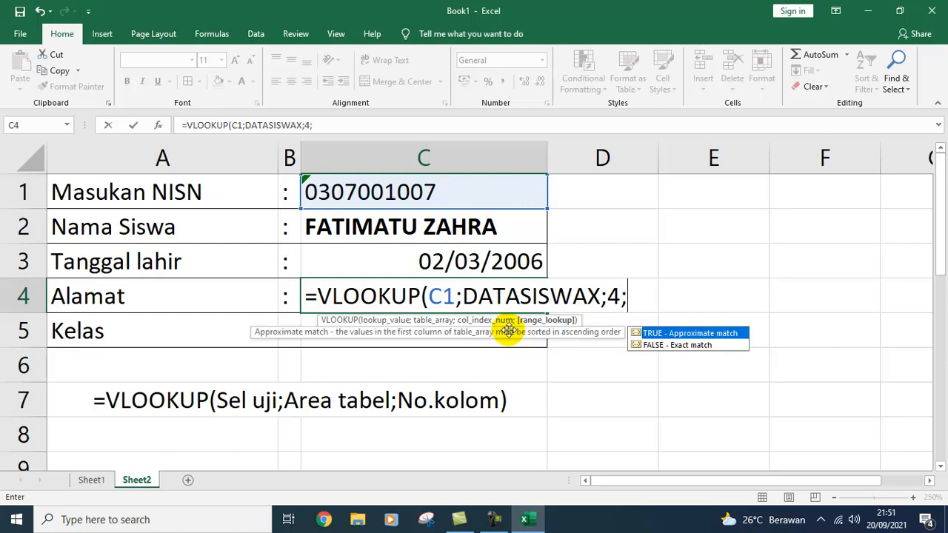
type("0)")
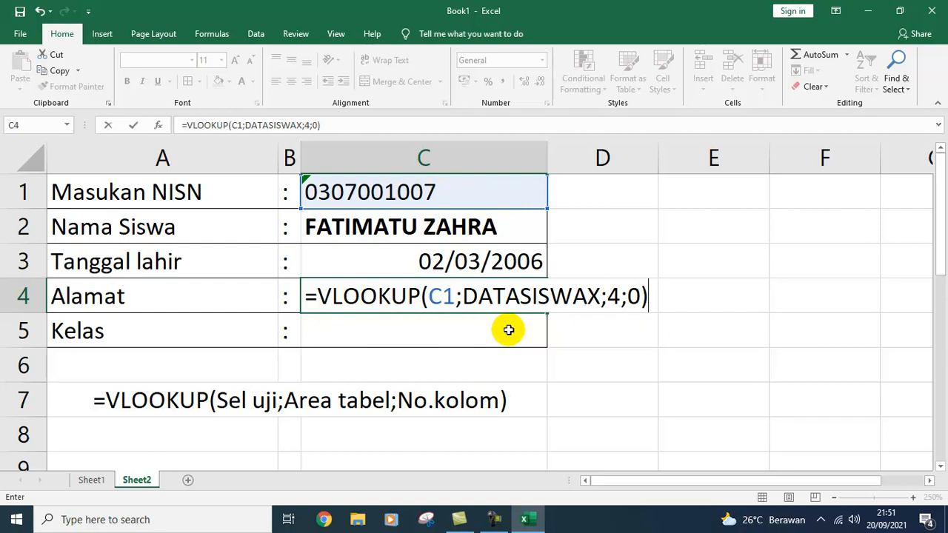
key("Return")
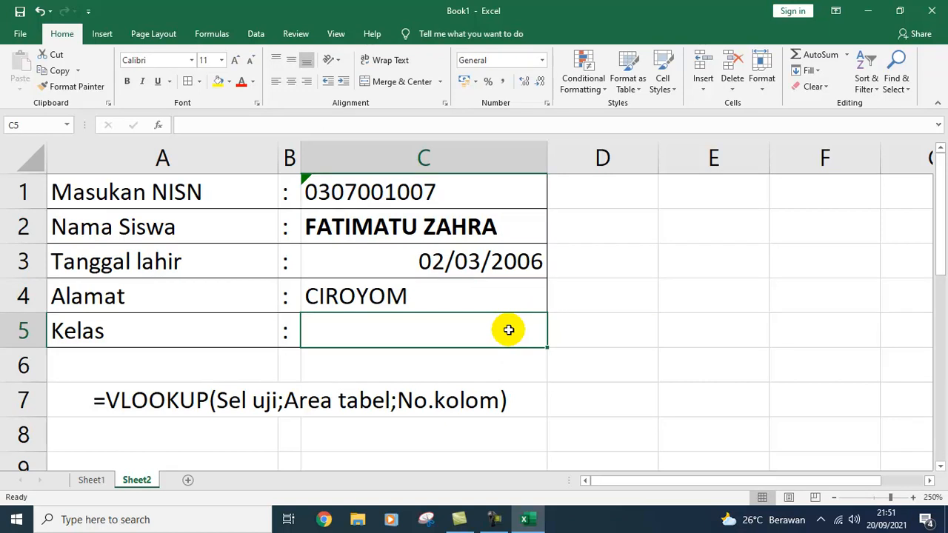
Step: Enter =VLOOKUP(C1;DATASISWAX;5;0) in C5 so Kelas shows X MIPA 7
type("=")
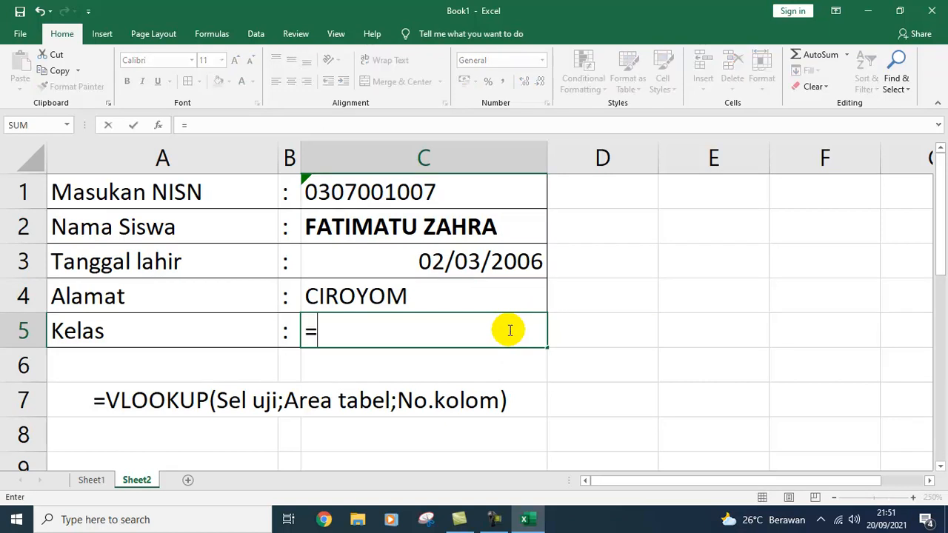
type("VLOOKU")
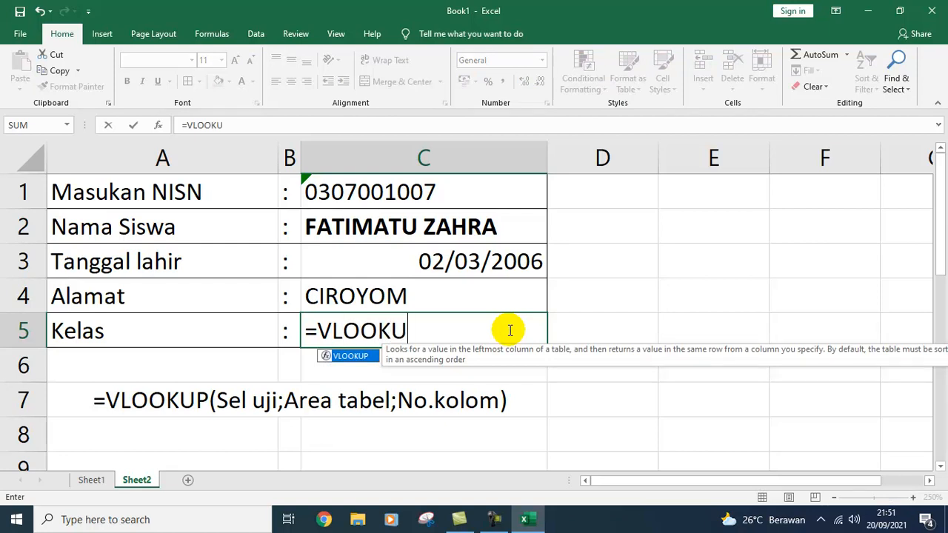
type("P(")
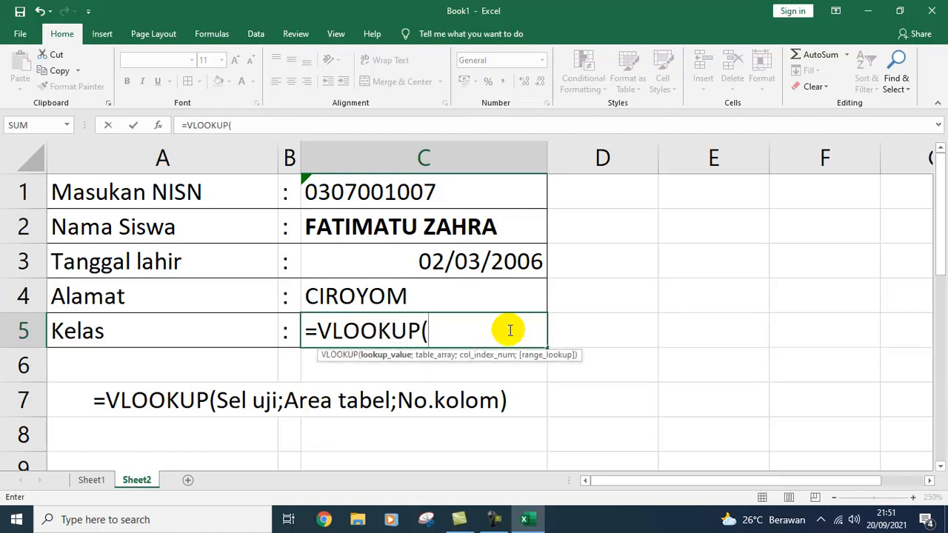
left_click(386, 192)
type(";")
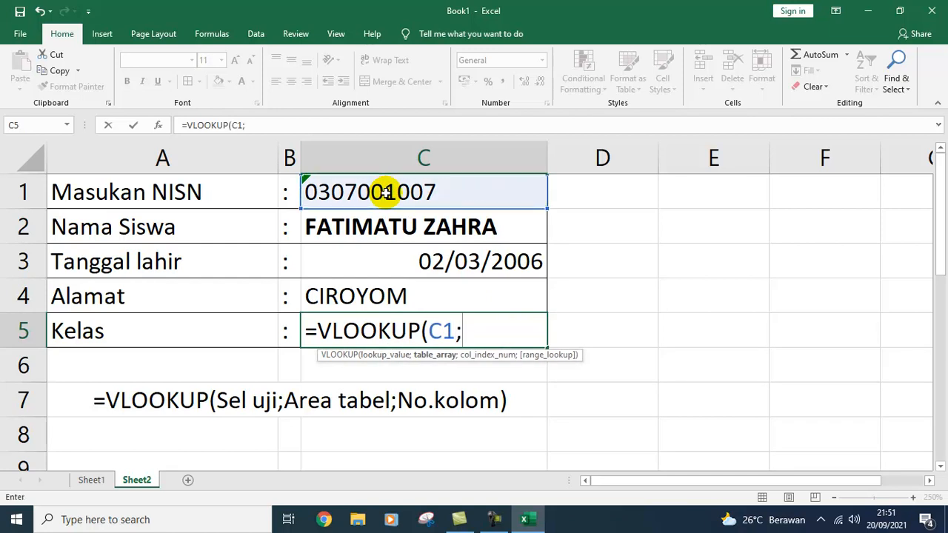
type("DATAS")
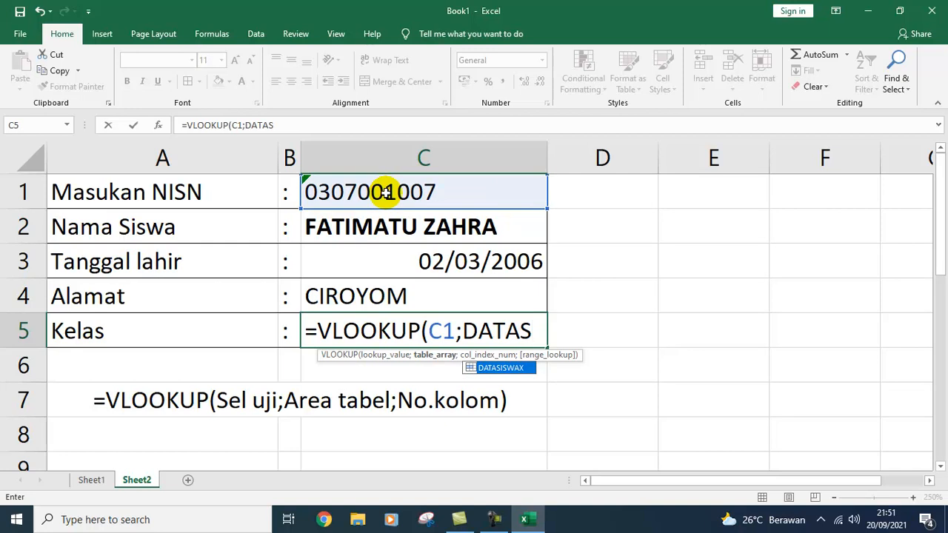
type("ISWA")
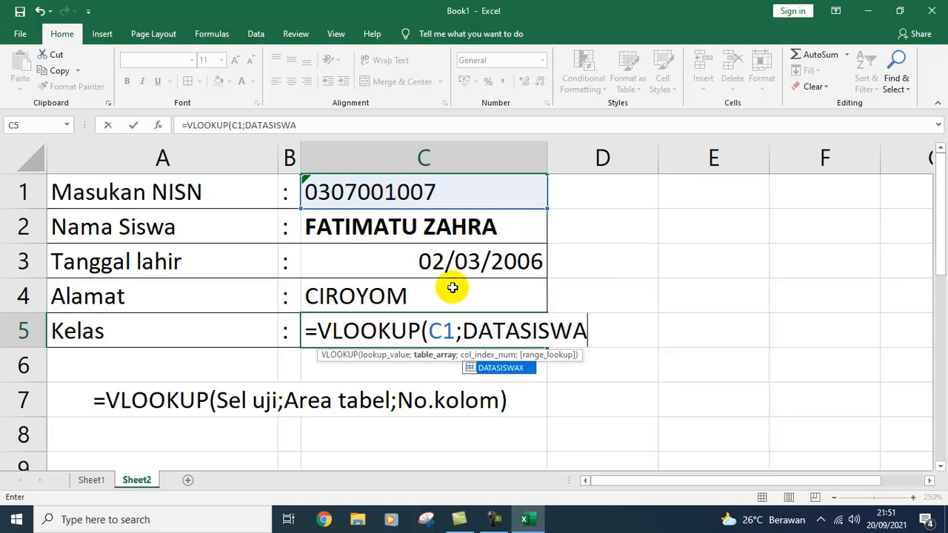
double_click(510, 371)
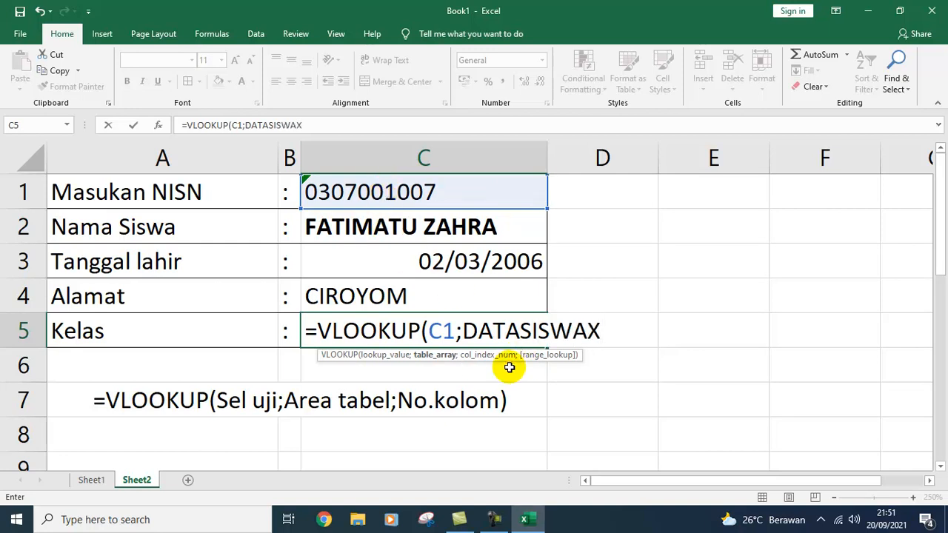
type(";")
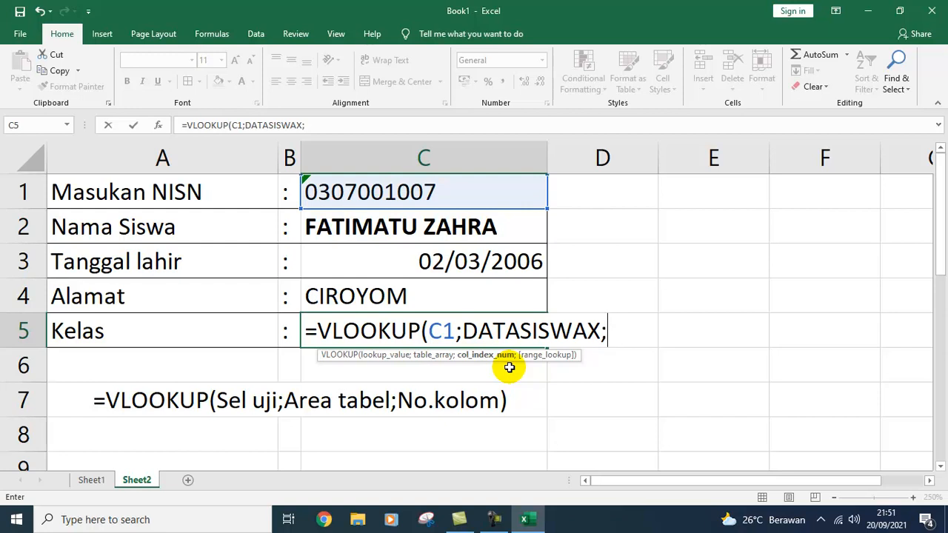
type("5;")
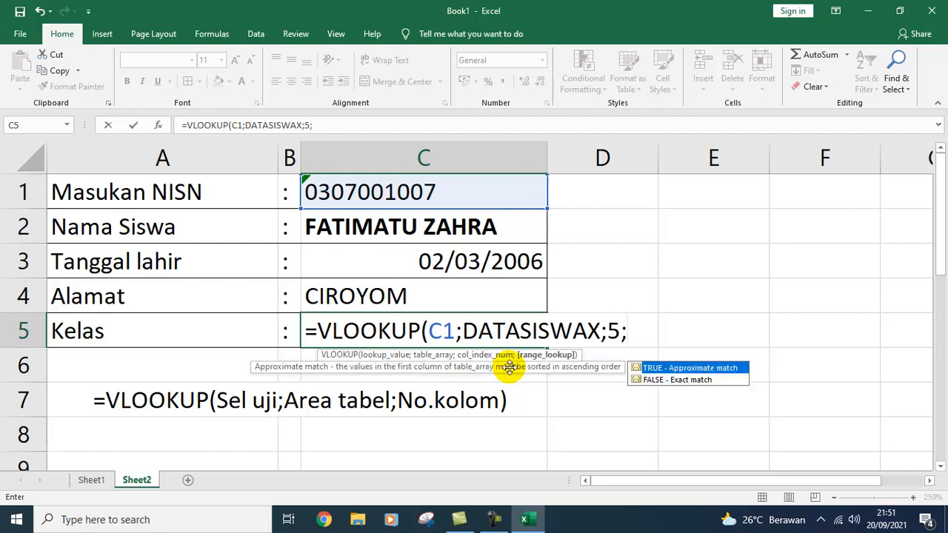
type("0)")
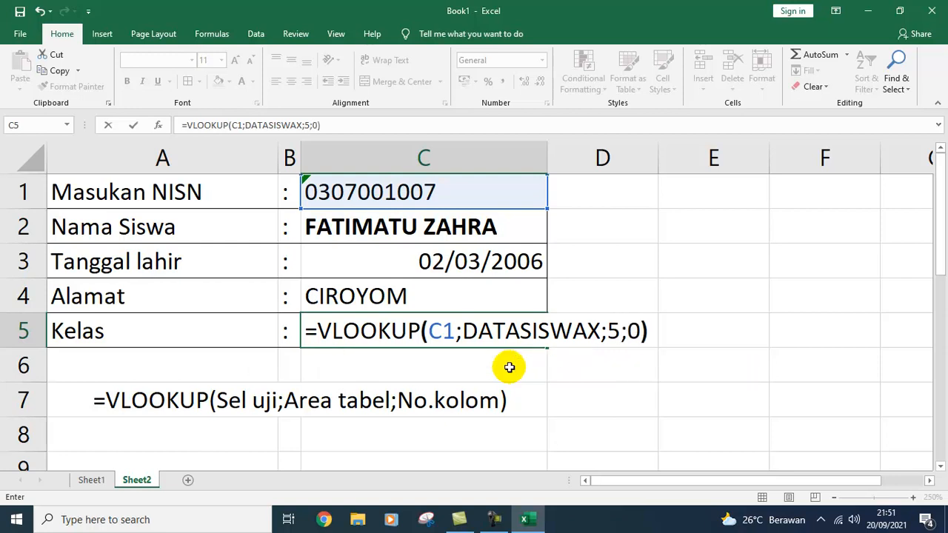
key("Return")
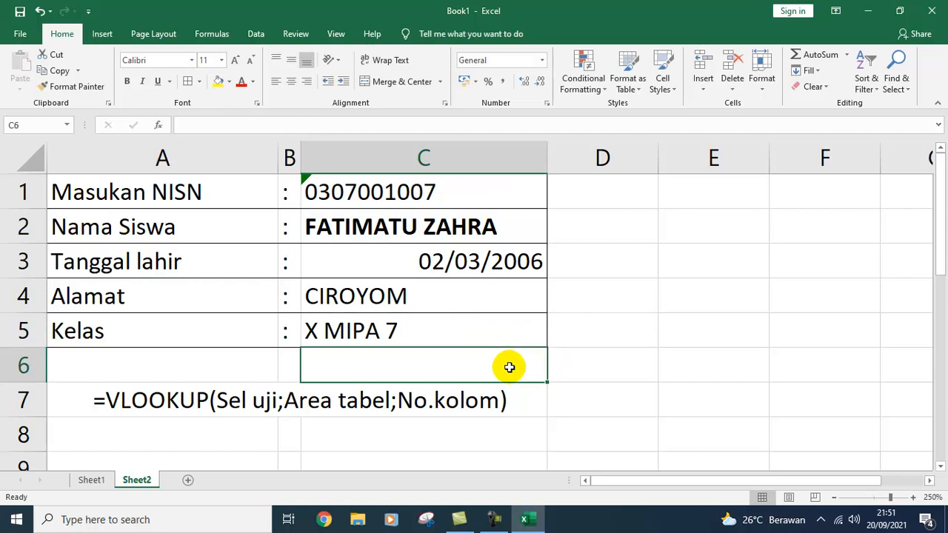
Step: Left-align the C3 birth date and turn off gridlines on Sheet2
left_click(489, 263)
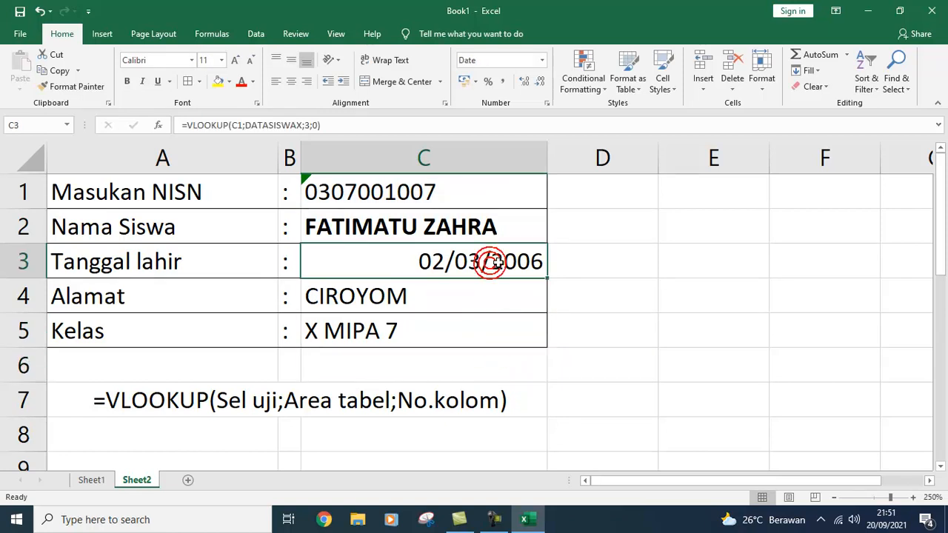
left_click(275, 81)
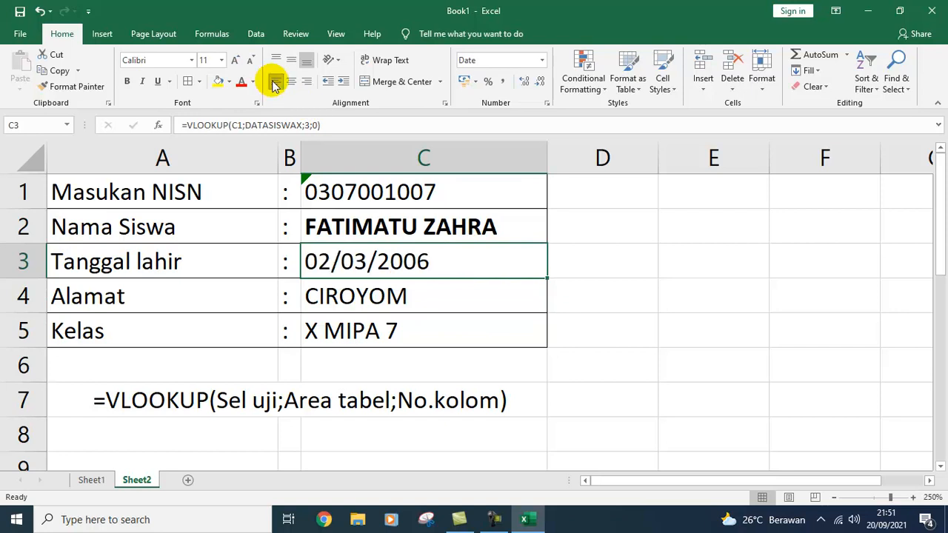
left_click(638, 256)
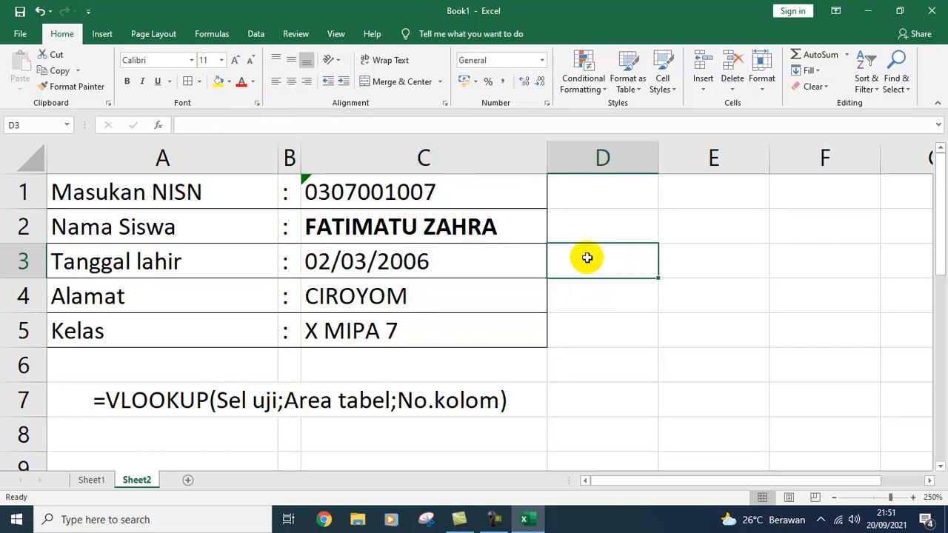
left_click(336, 33)
left_click(169, 82)
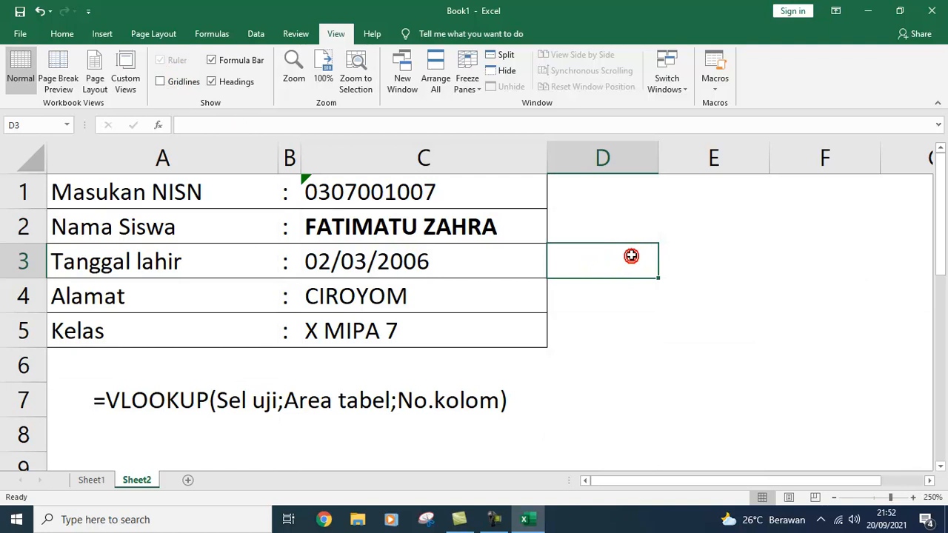
Step: Fill the Masukan NISN label yellow and the Nama Siswa label light green
left_click(214, 191)
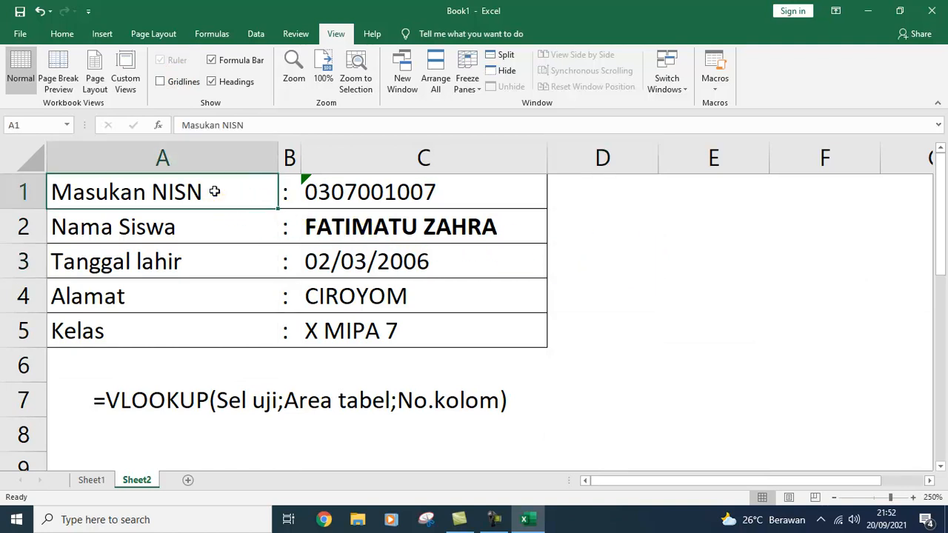
left_click(62, 34)
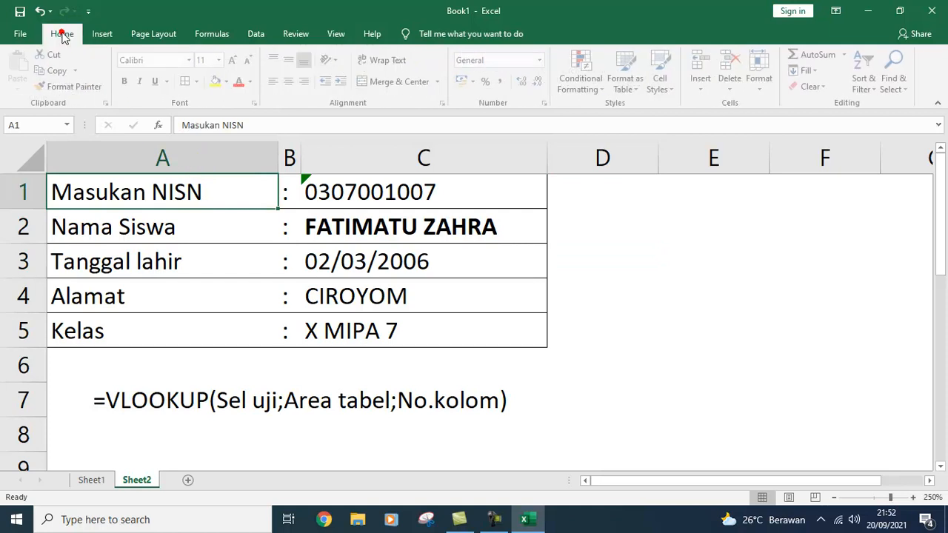
left_click(218, 83)
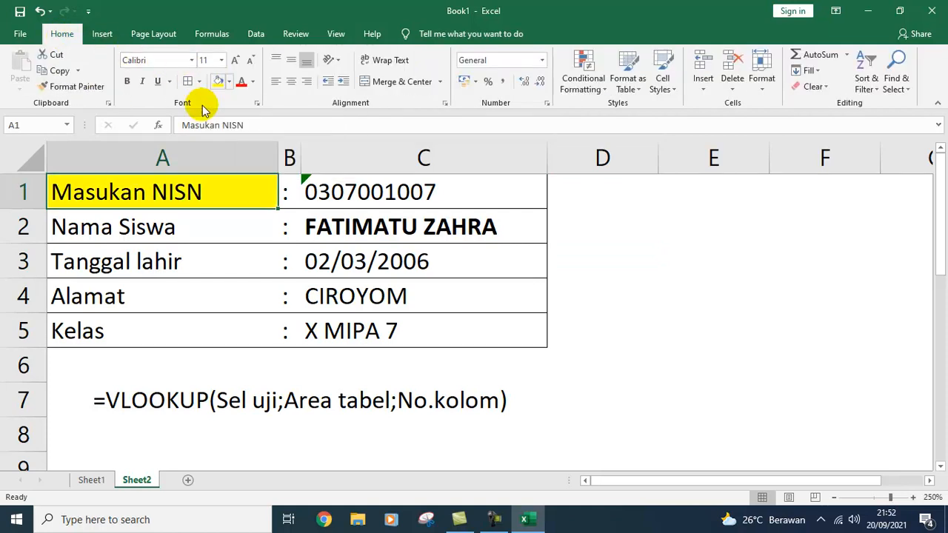
left_click(156, 226)
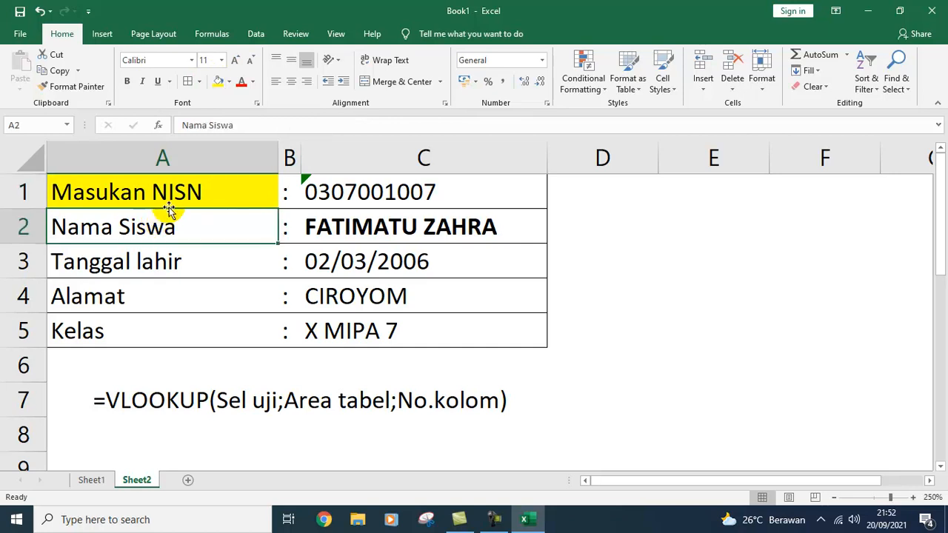
left_click(229, 81)
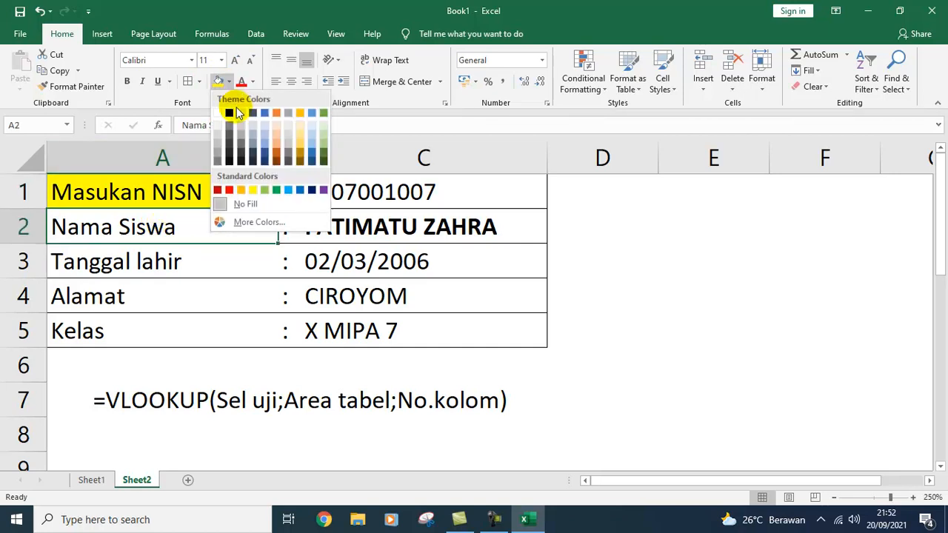
left_click(324, 137)
Step: Fill Tanggal lahir light orange, Alamat light green and Kelas light blue
left_click(186, 255)
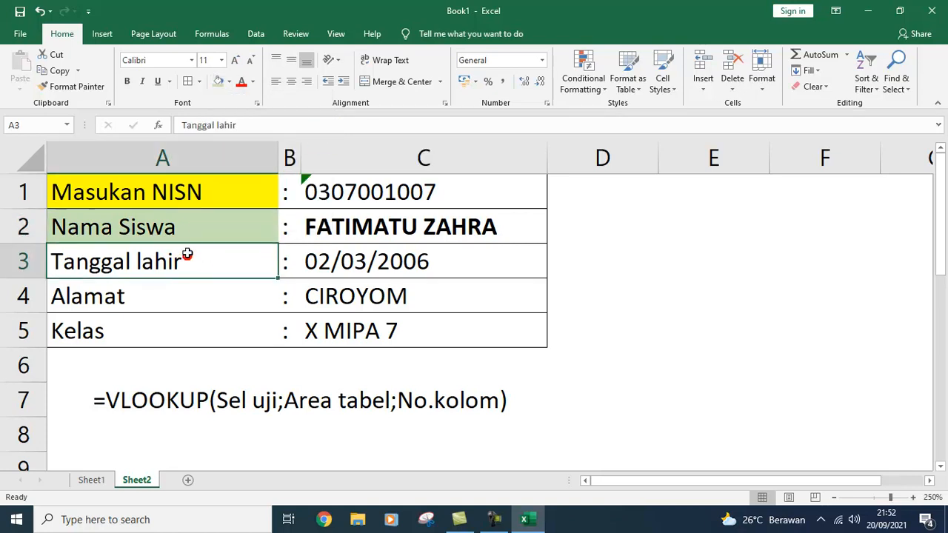
left_click(230, 82)
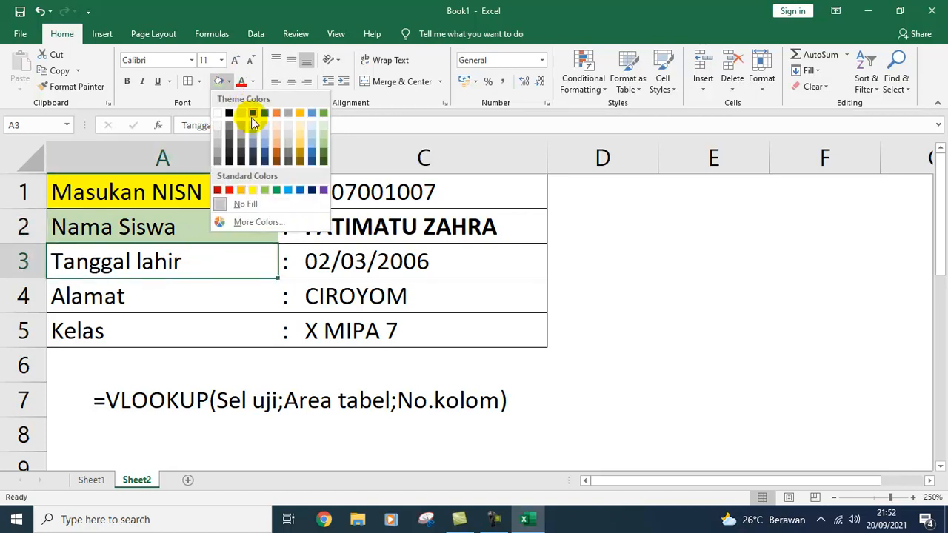
left_click(280, 134)
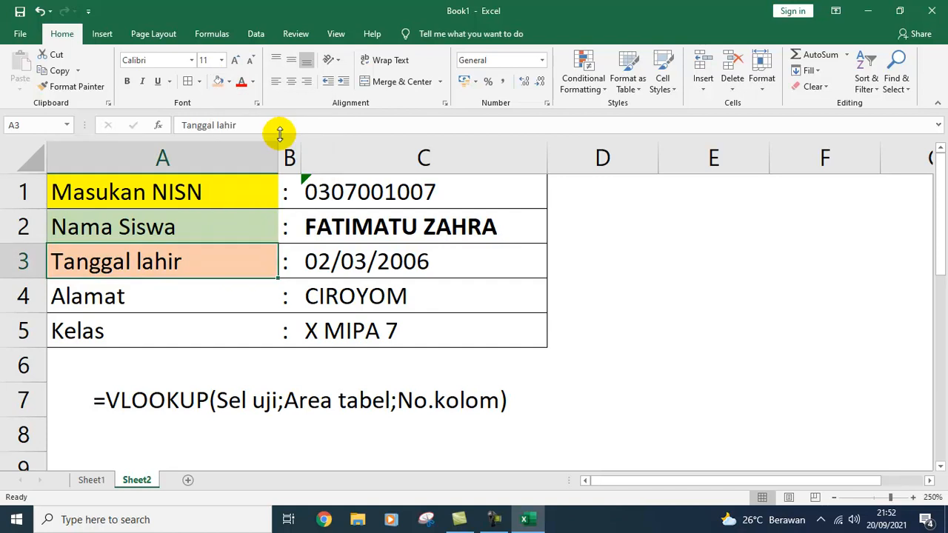
left_click(190, 293)
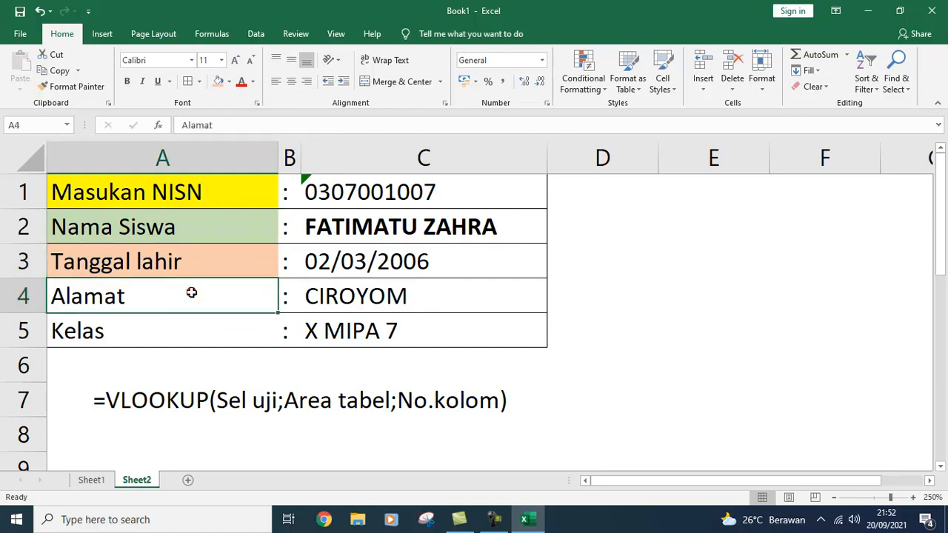
left_click(230, 82)
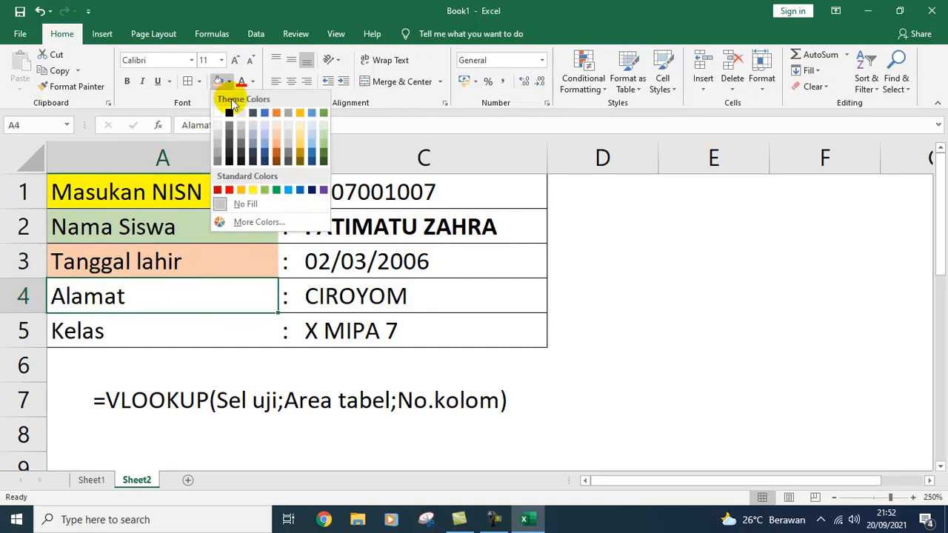
left_click(265, 194)
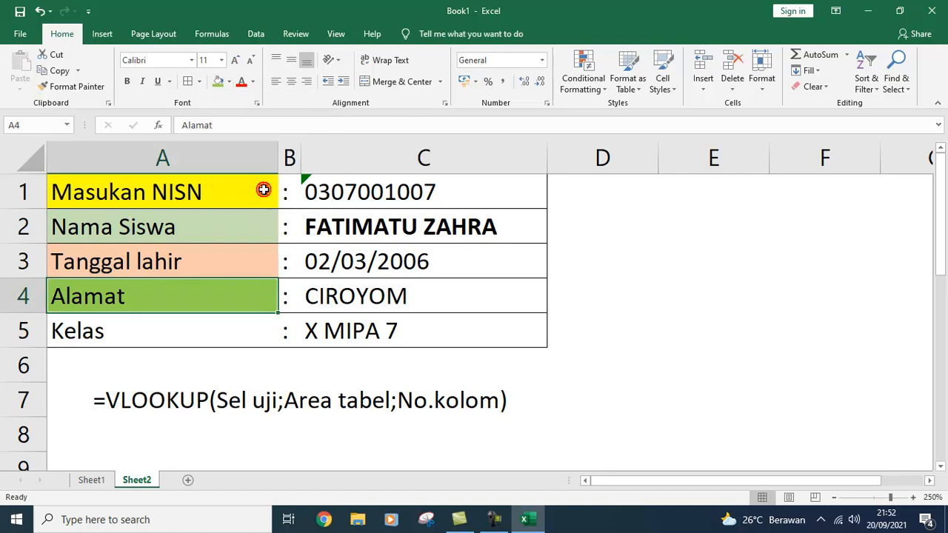
left_click(187, 328)
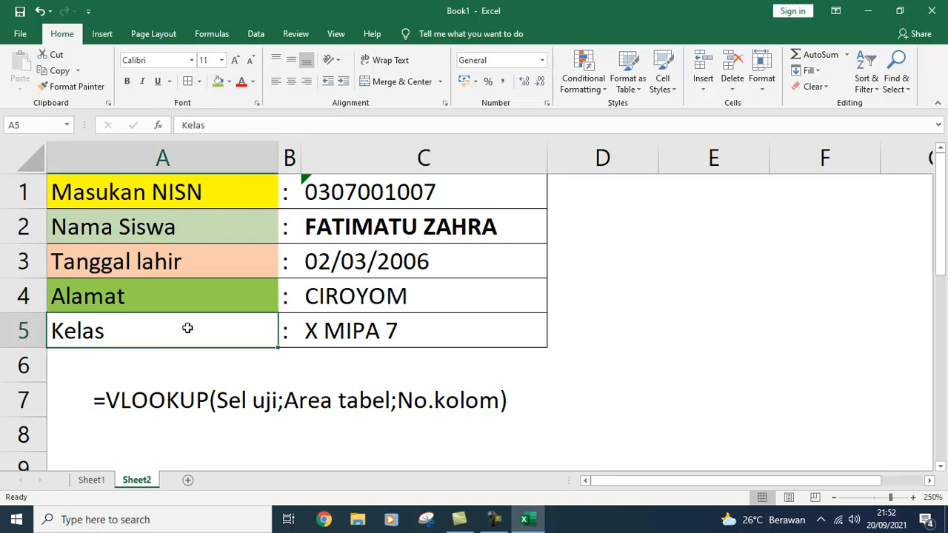
left_click(229, 81)
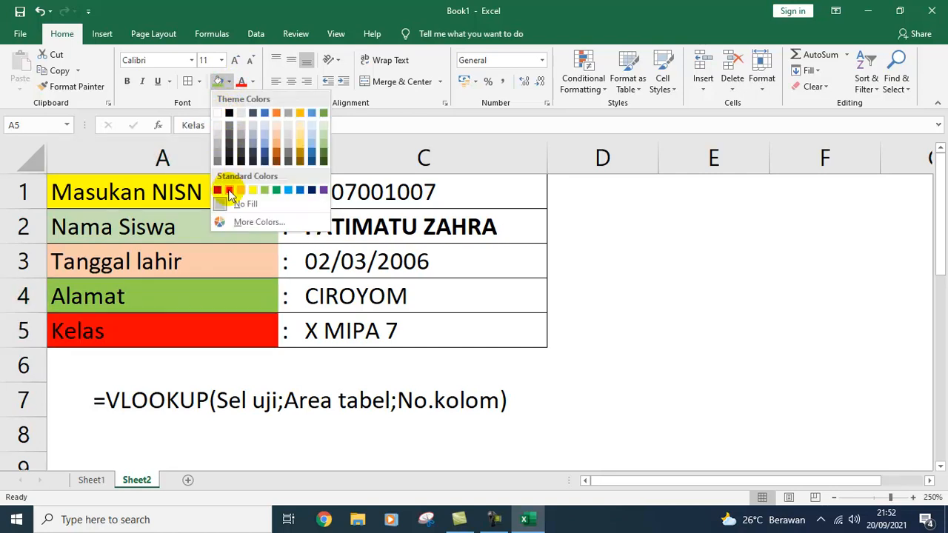
left_click(290, 193)
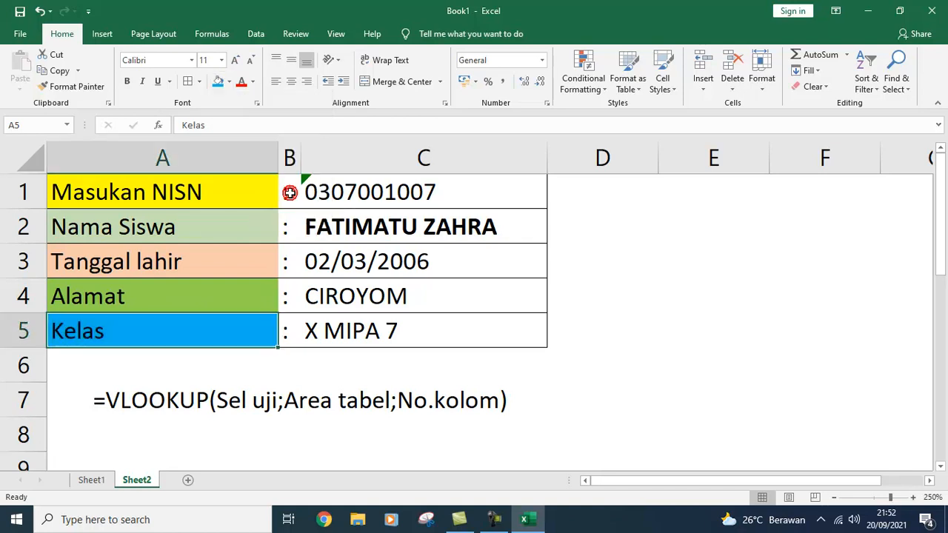
left_click(645, 257)
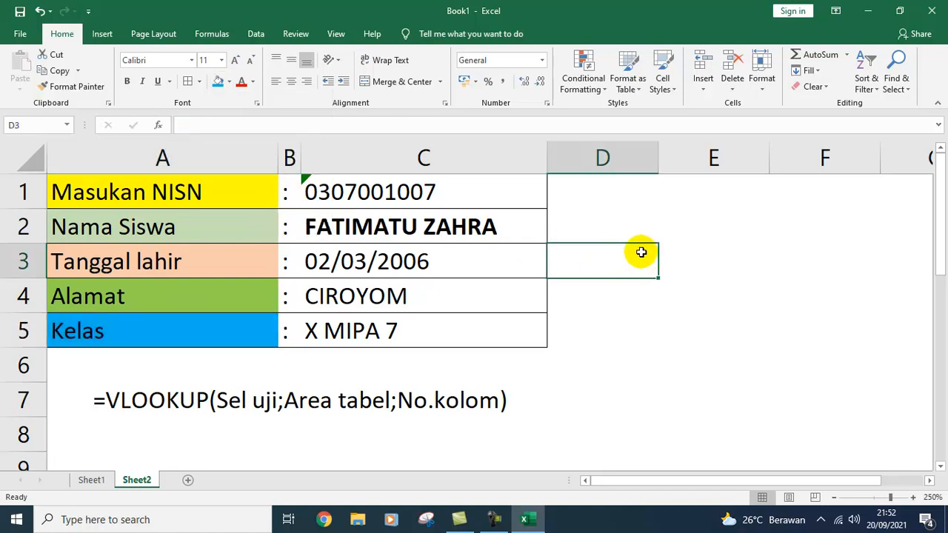
Step: Bold the =VLOOKUP(Sel uji;Area tabel;No.kolom) syntax note in A7
left_click(312, 391)
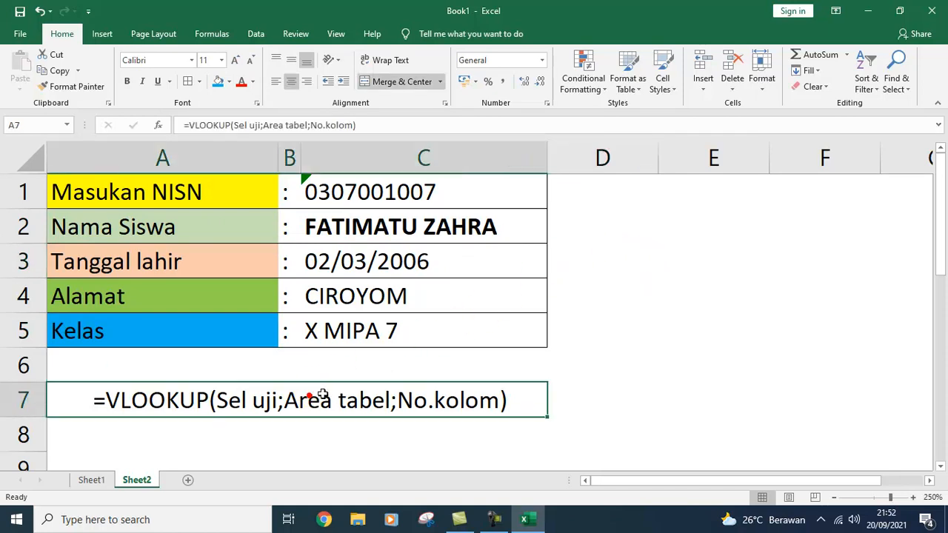
key("ctrl+b")
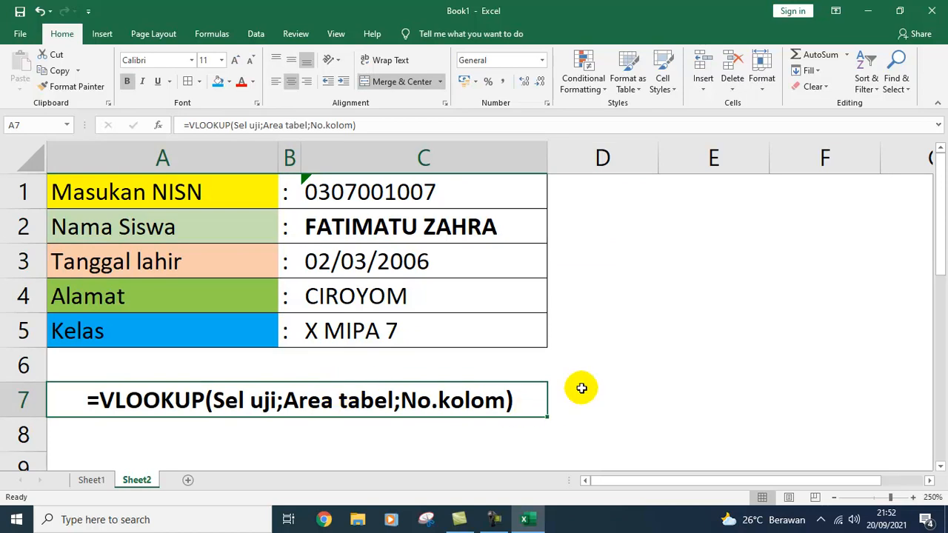
left_click(646, 323)
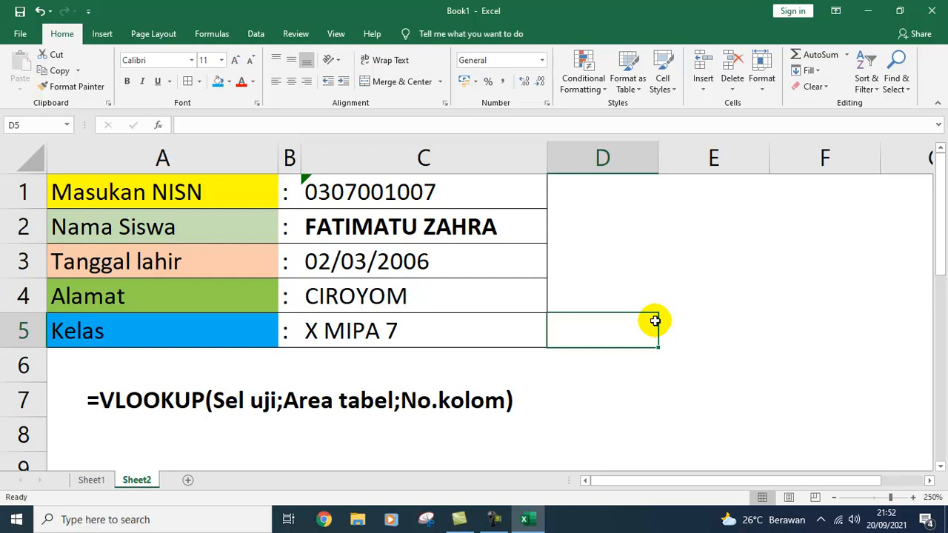
left_click(707, 261)
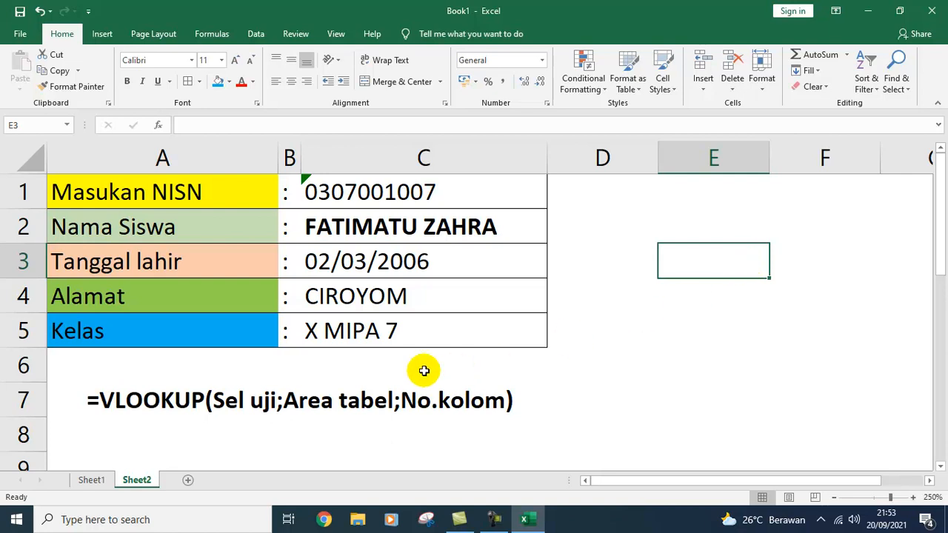
Step: On Sheet1, select the student data table and check its DATASISWA range name
left_click(91, 480)
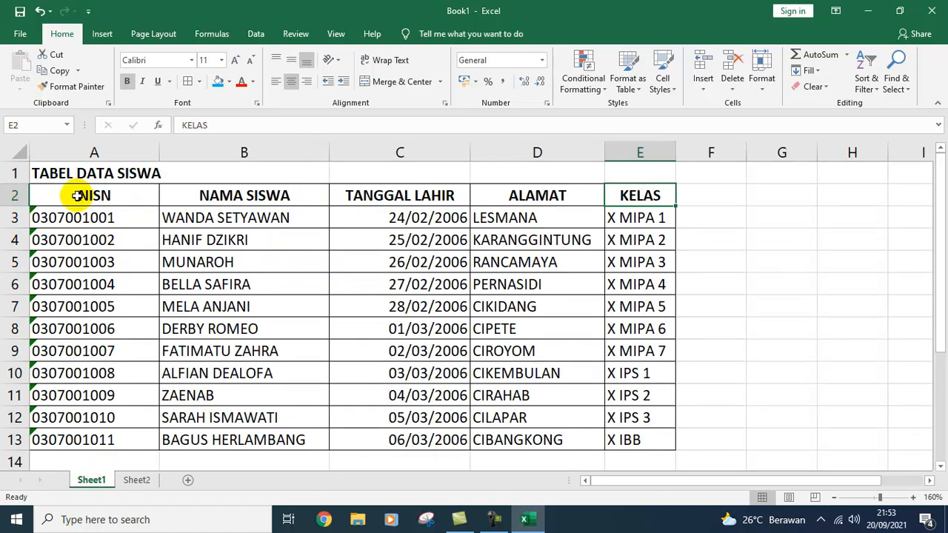
left_click_drag(77, 196, 635, 440)
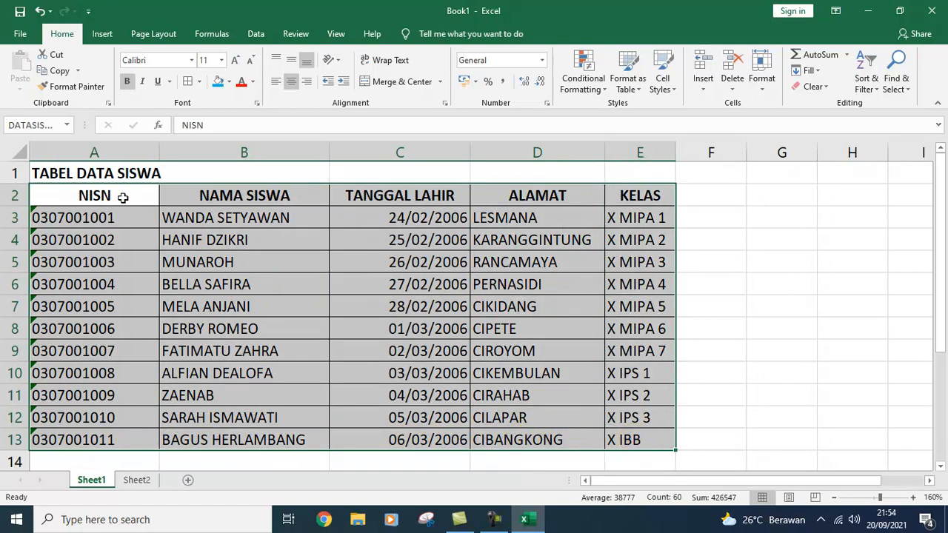
left_click(122, 197)
left_click_drag(122, 197, 139, 443)
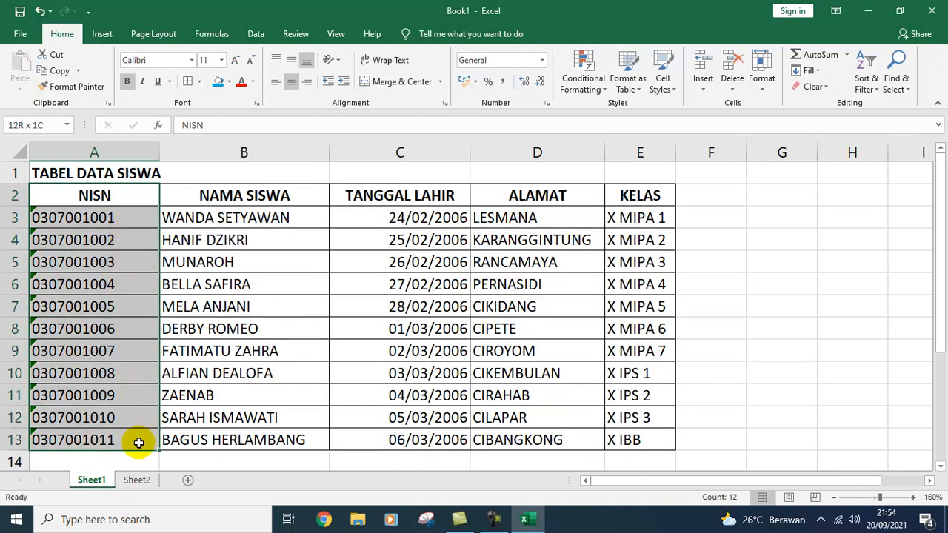
left_click_drag(138, 443, 615, 435)
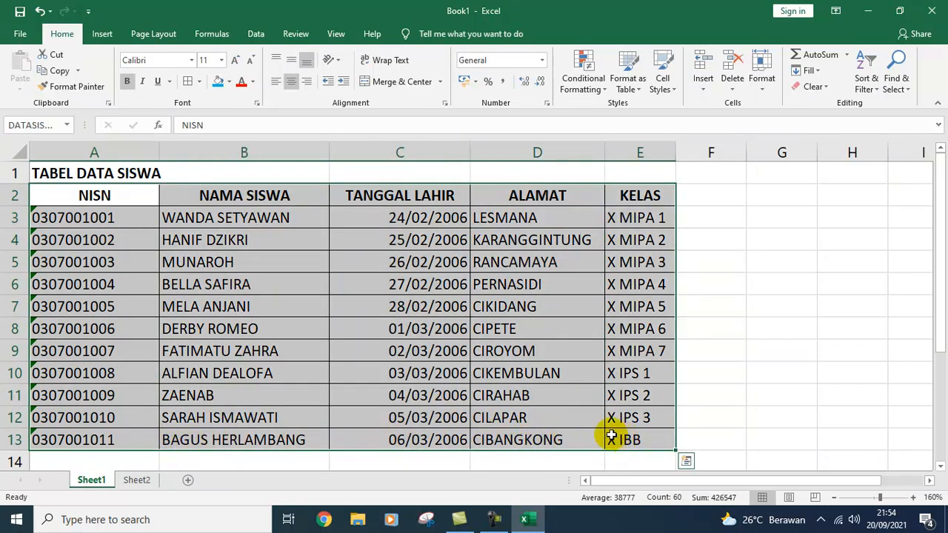
left_click(50, 125)
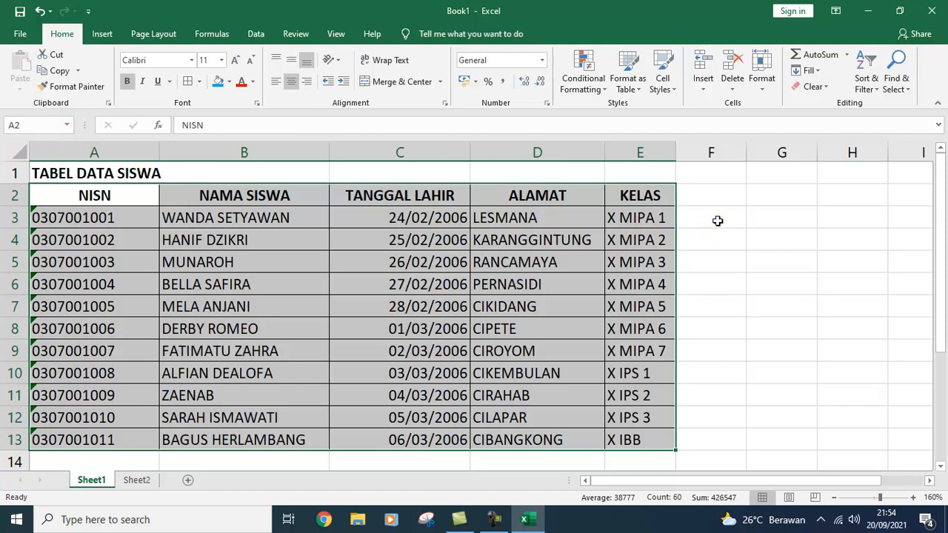
left_click(709, 219)
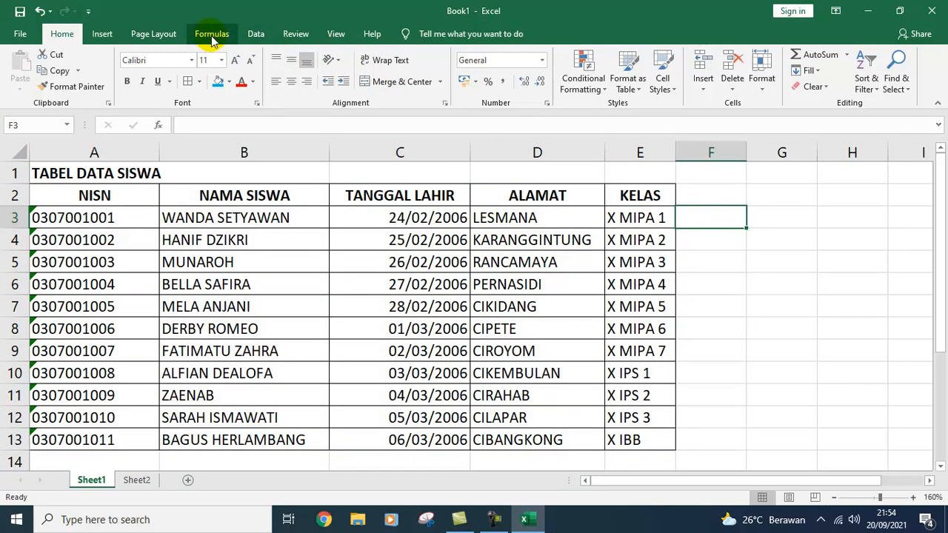
Step: Hide Sheet1 gridlines, review the table's column headers, then return to Sheet2
left_click(337, 35)
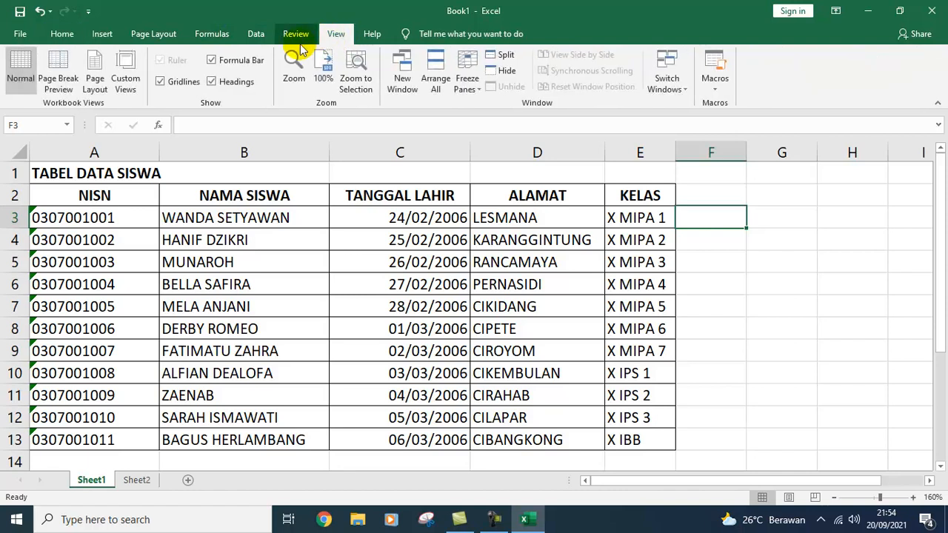
left_click(163, 81)
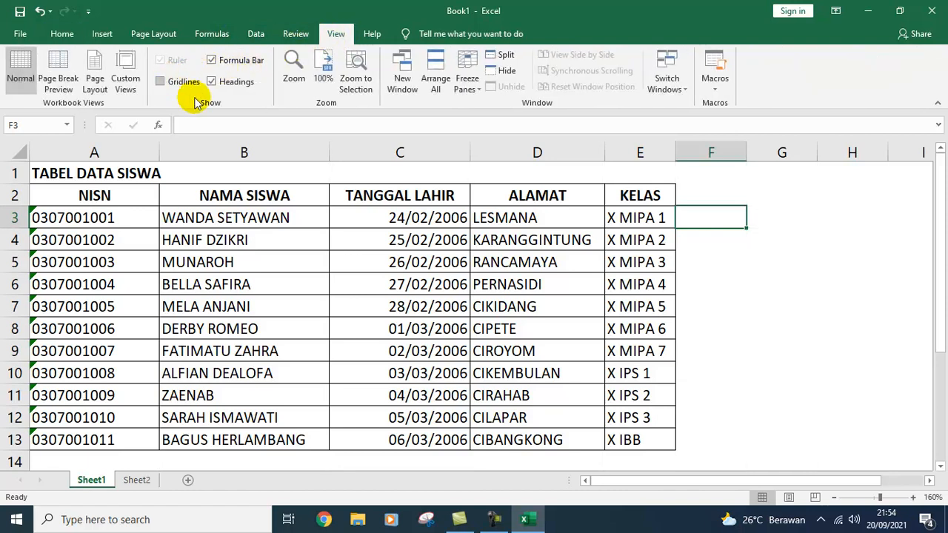
left_click(726, 247)
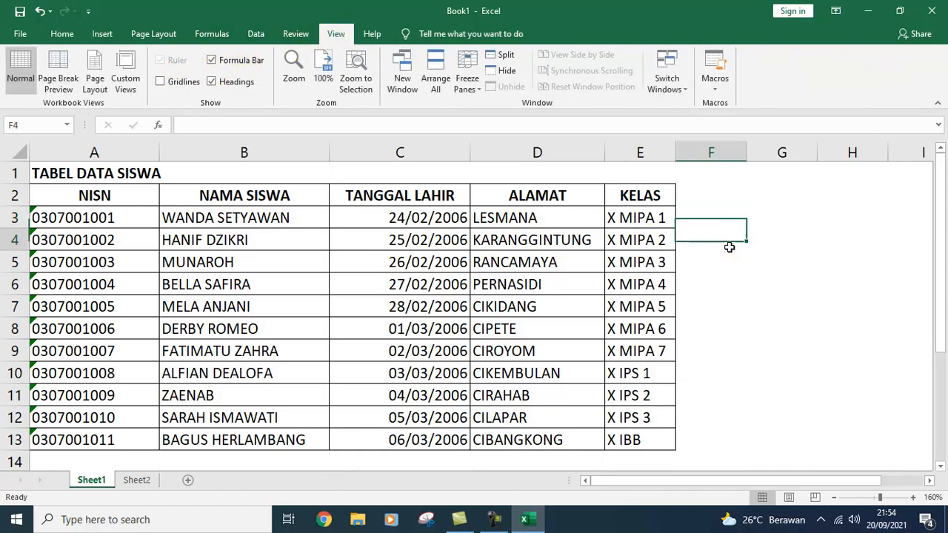
left_click(115, 191)
left_click(235, 198)
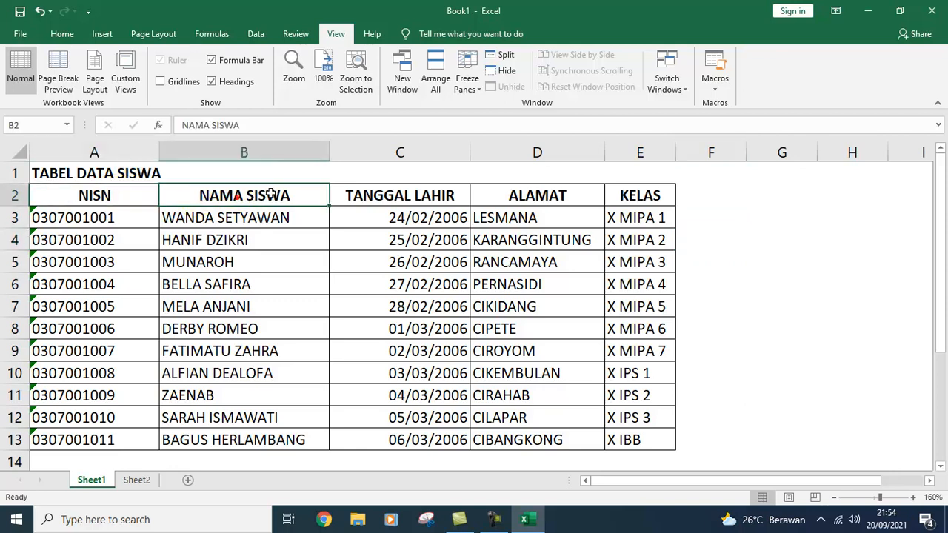
left_click(390, 189)
left_click(536, 195)
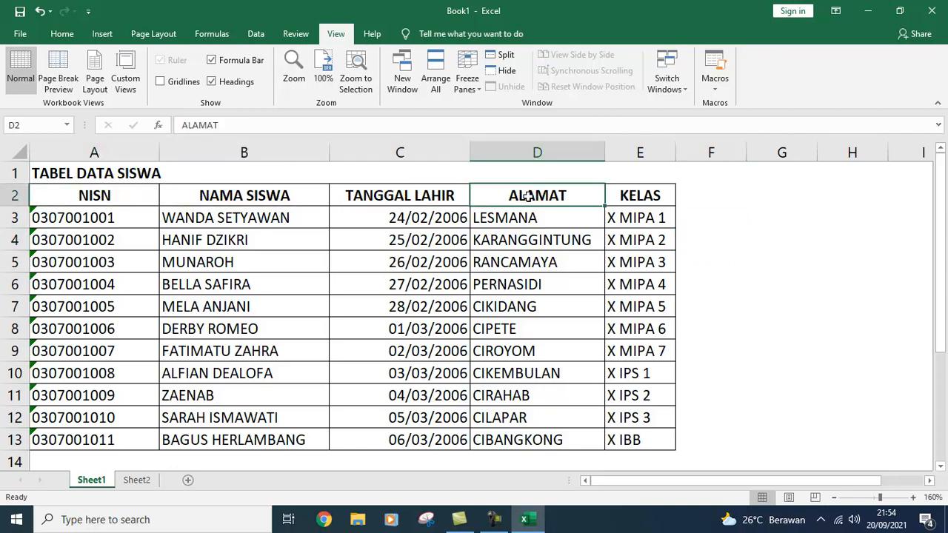
left_click(643, 195)
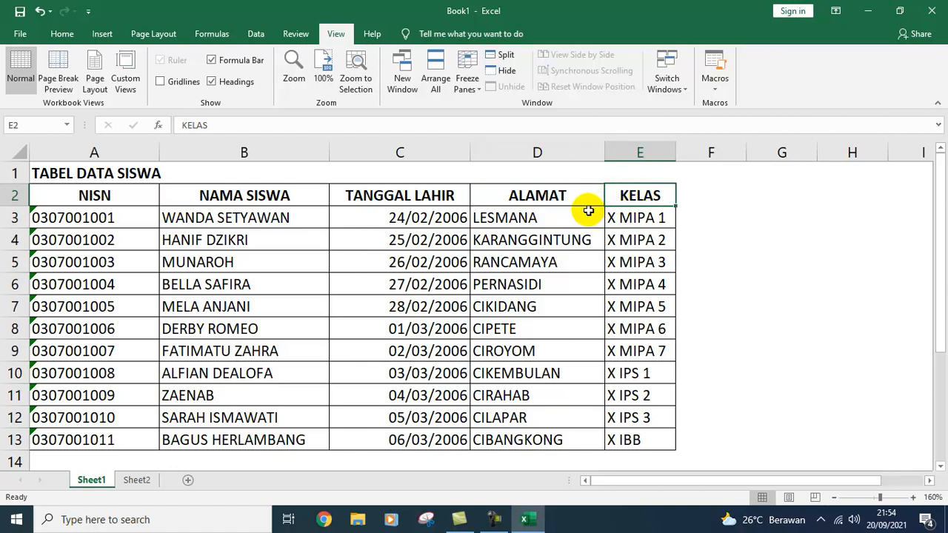
left_click(136, 480)
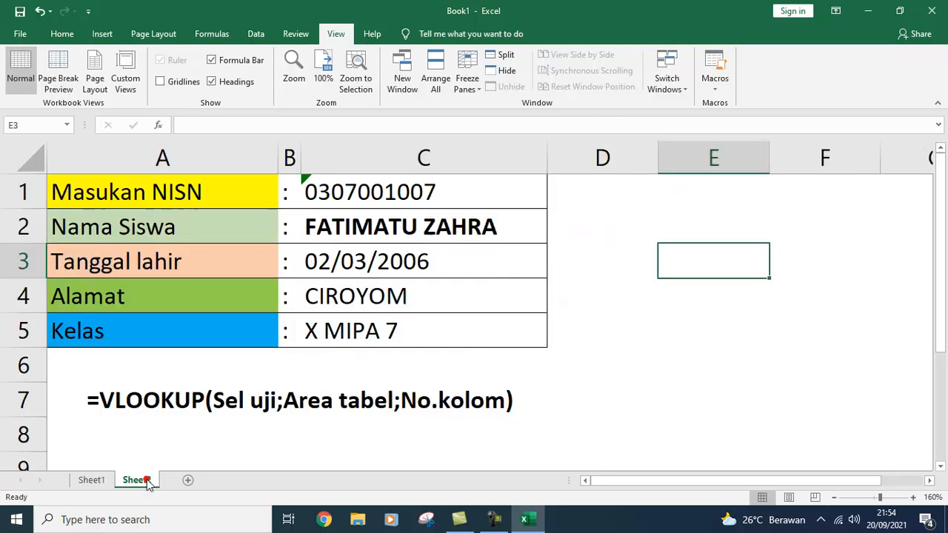
Step: Change the NISN in C1 to 030700104 so all four lookup rows return #N/A
left_click(404, 191)
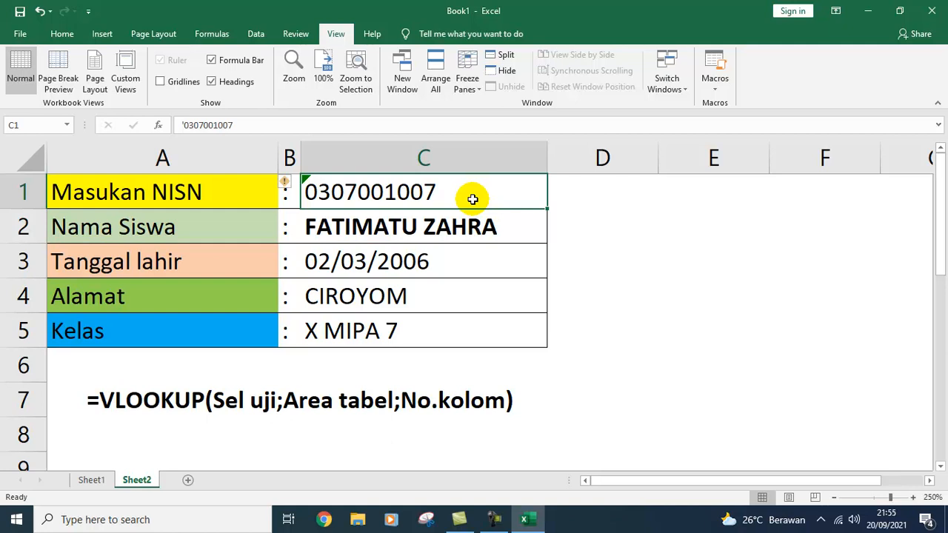
type("'")
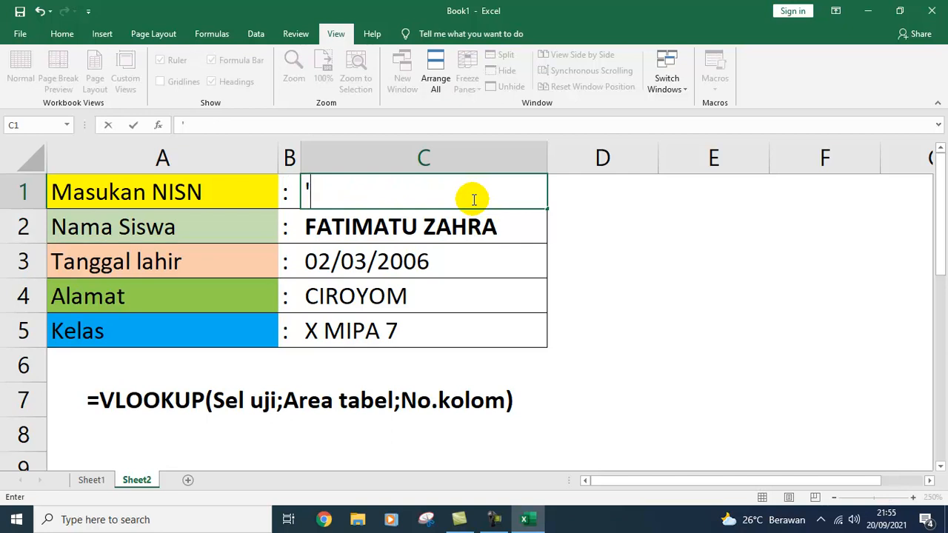
type("030")
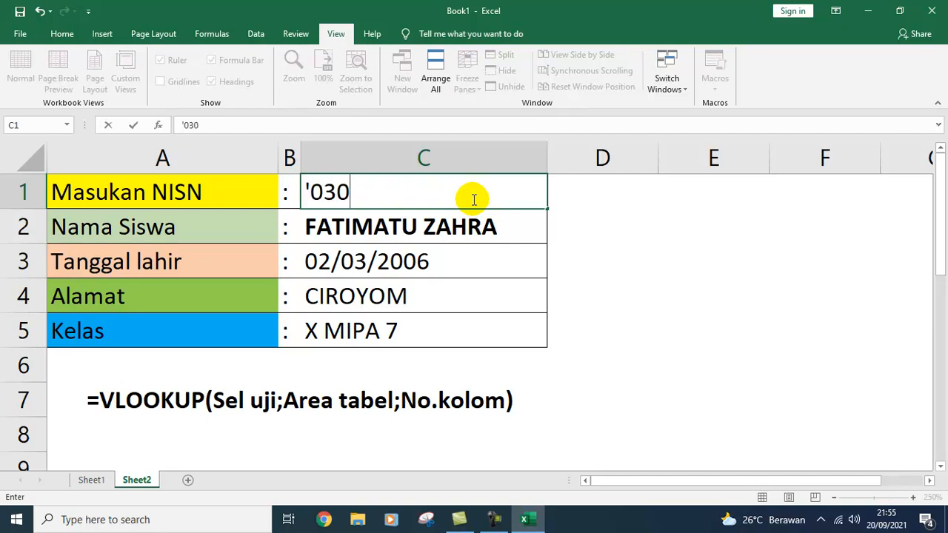
type("700")
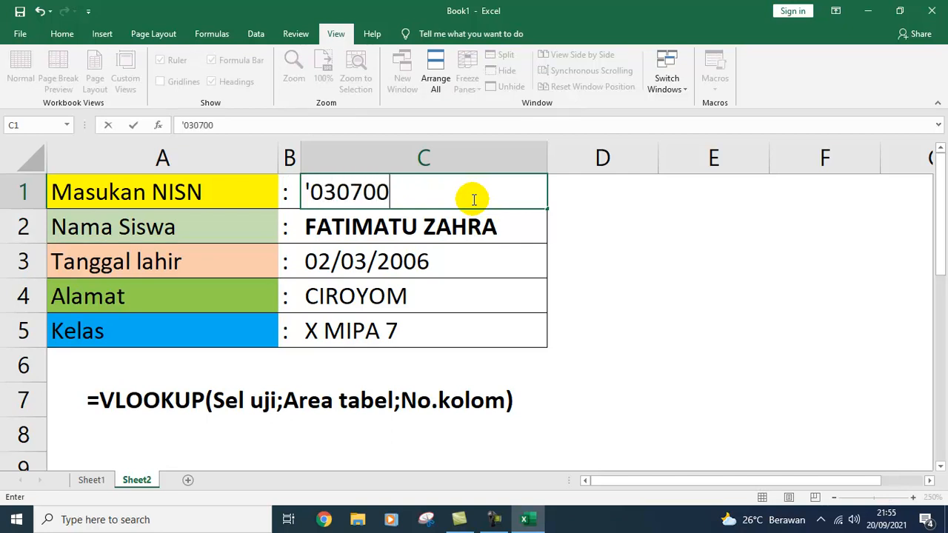
type("1006")
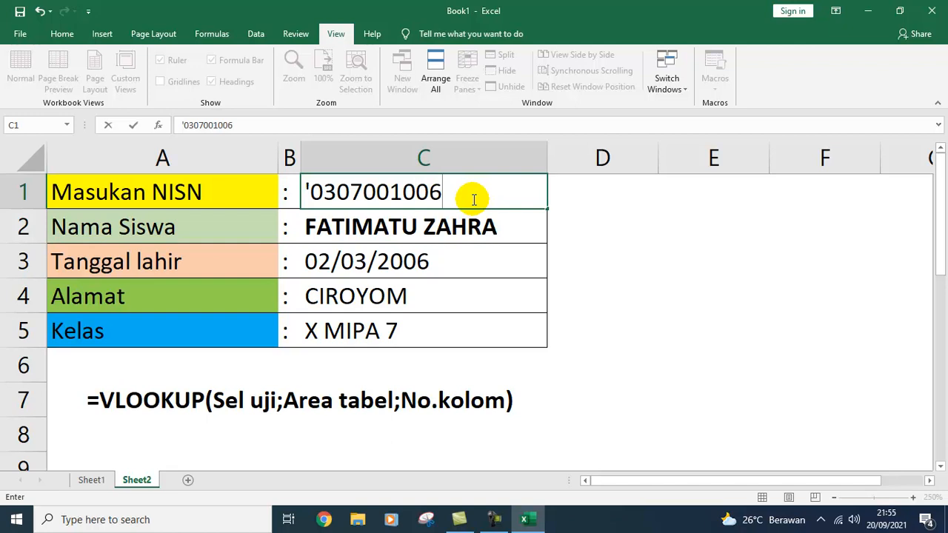
key("Return")
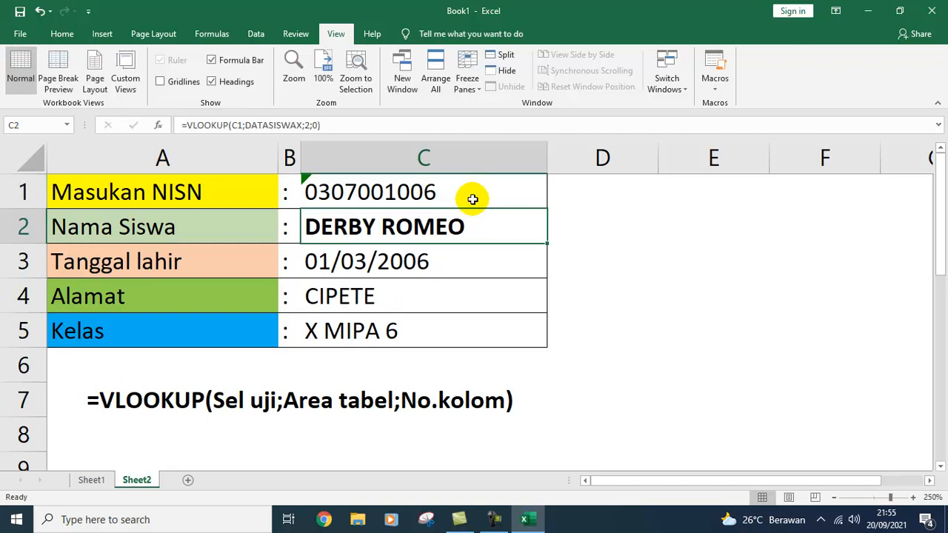
left_click(473, 199)
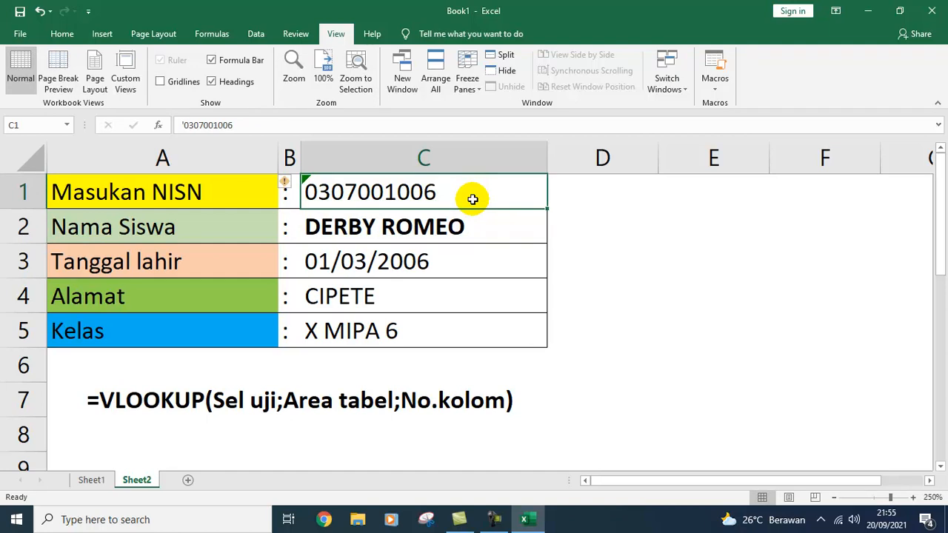
type("'0")
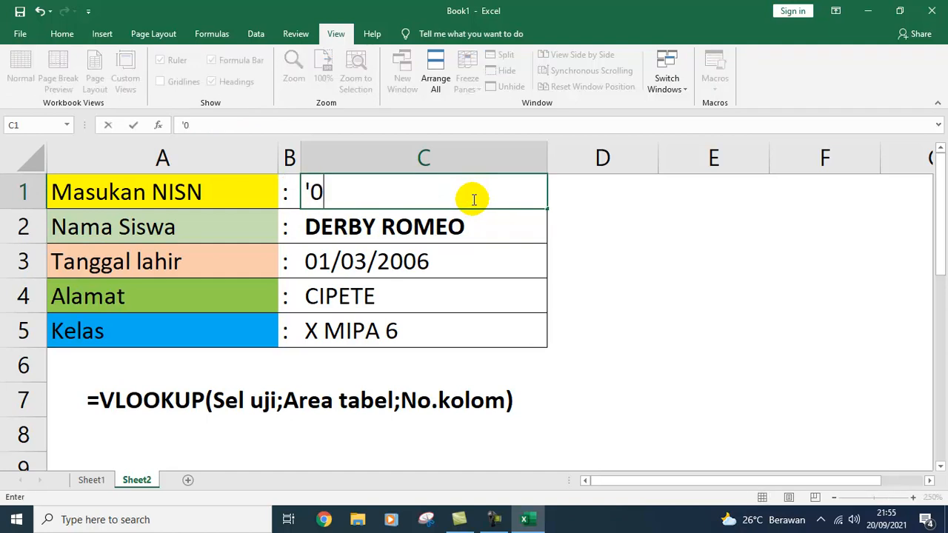
type("30700")
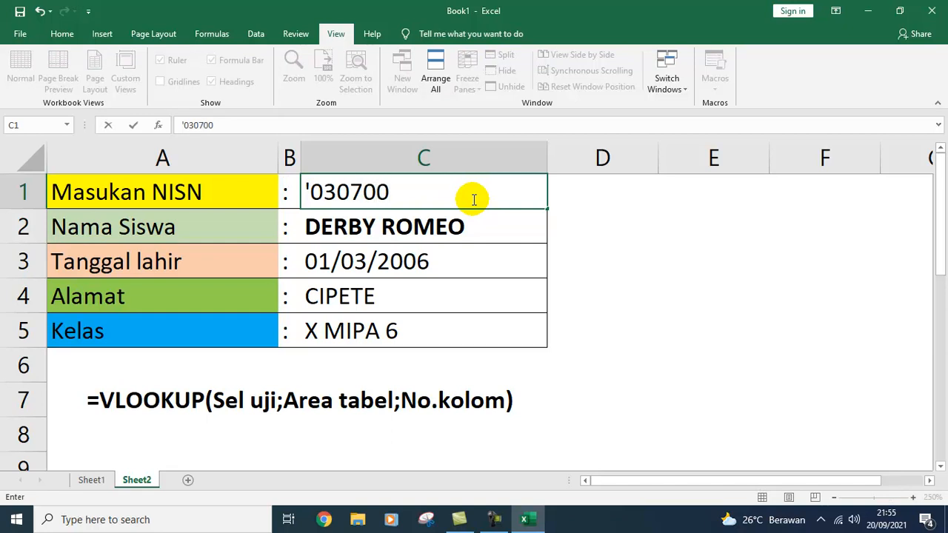
type("4")
key("BackSpace")
type("104")
key("Return")
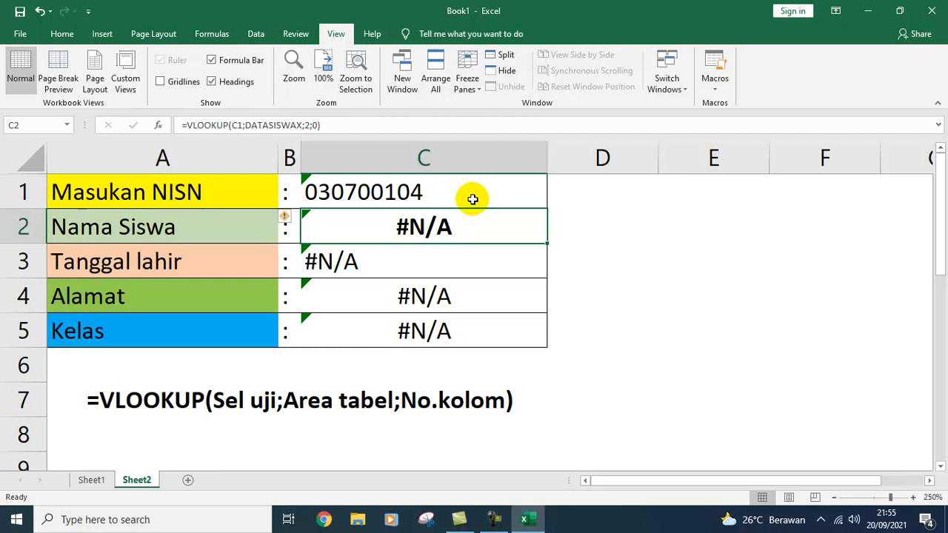
left_click(413, 191)
double_click(412, 191)
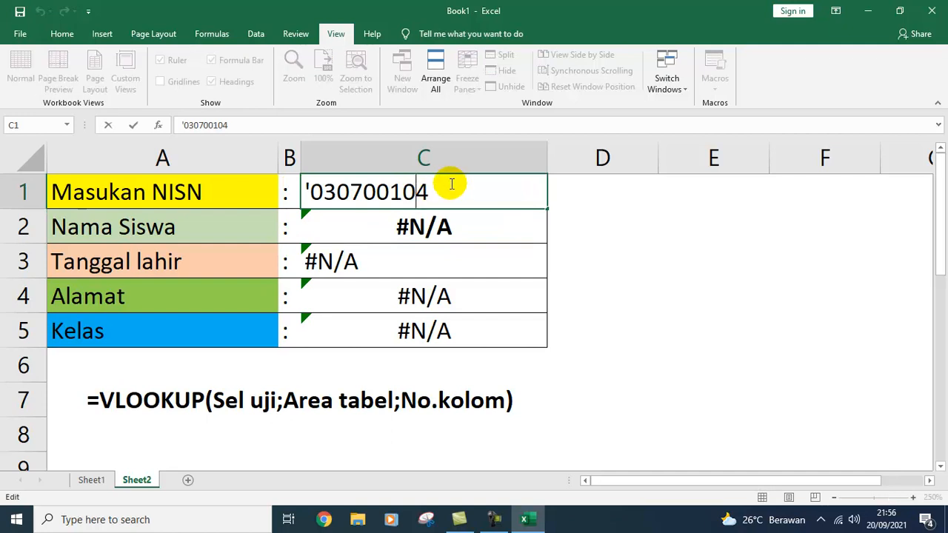
type("0")
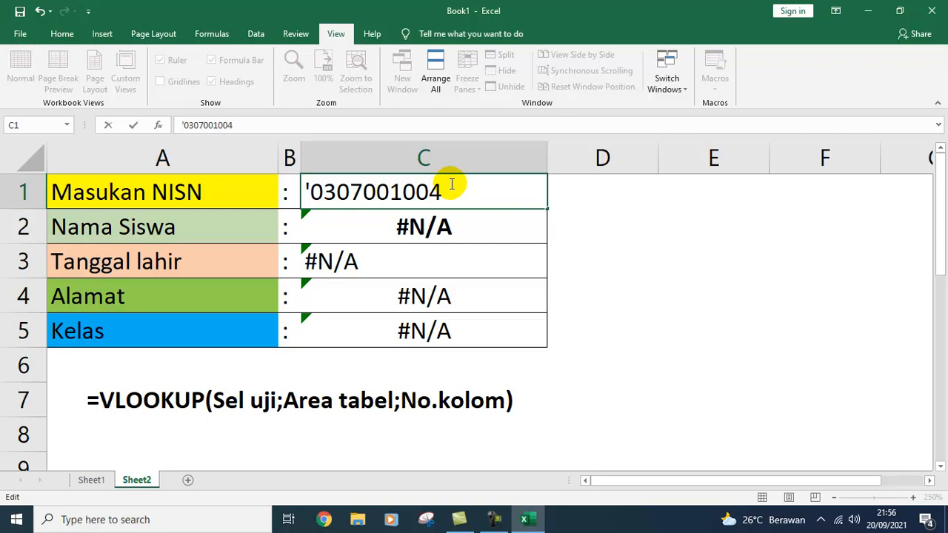
key("Return")
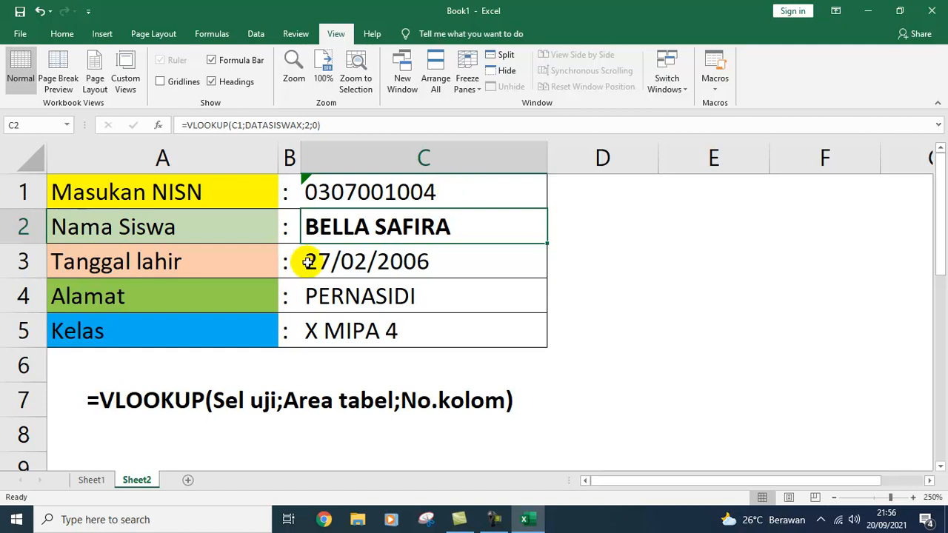
Step: On Sheet1, enter the title 'TABEL PEKERJAAN ORANG TUA/WALI SISWA' in A15
left_click(91, 480)
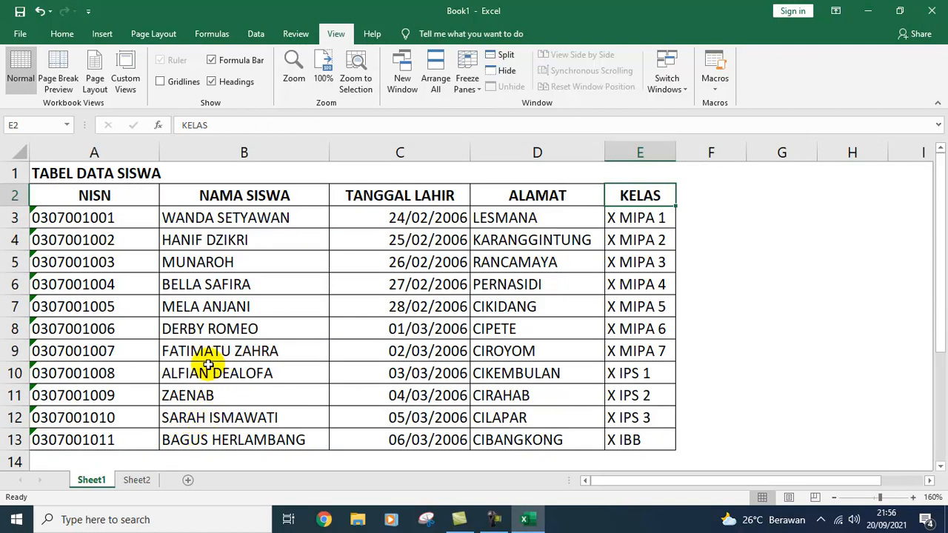
scroll(208, 365, "down", 4)
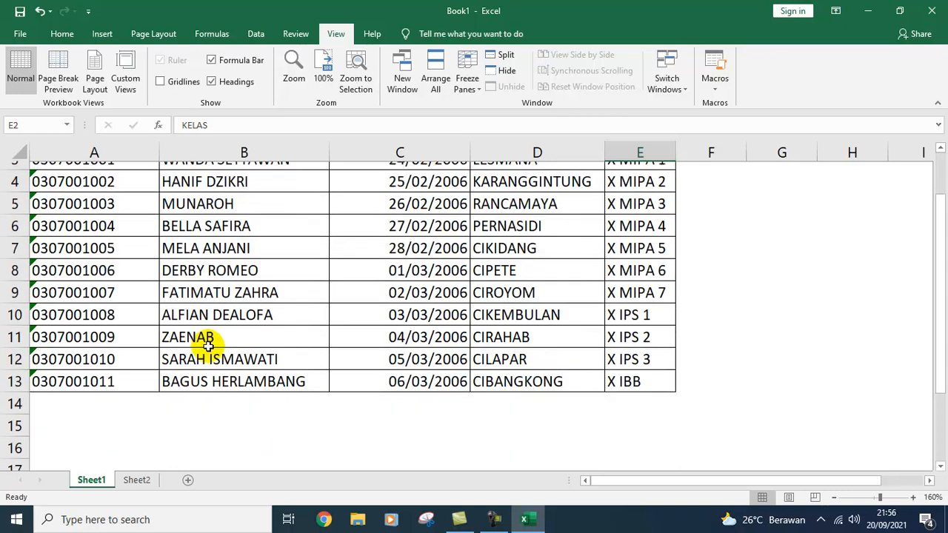
left_click(73, 225)
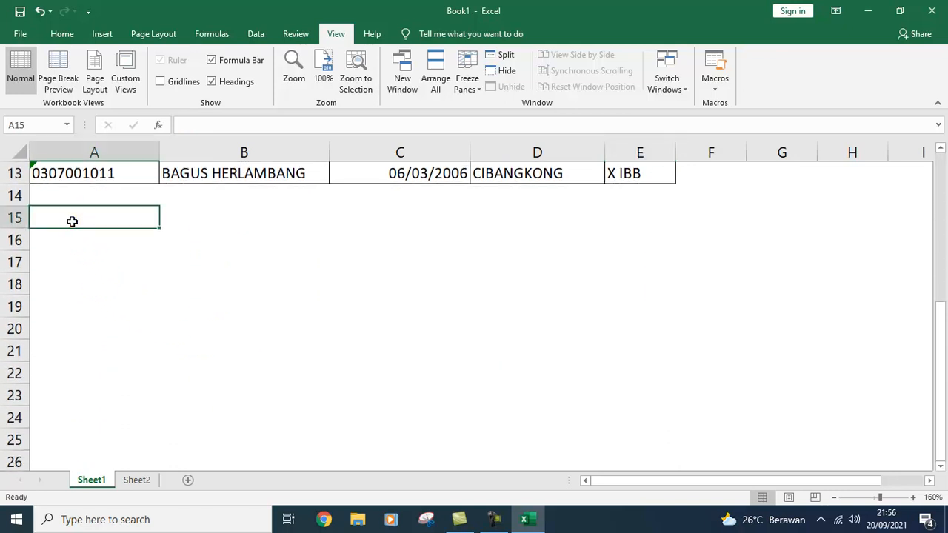
scroll(78, 221, "down", 1)
scroll(78, 222, "up", 1)
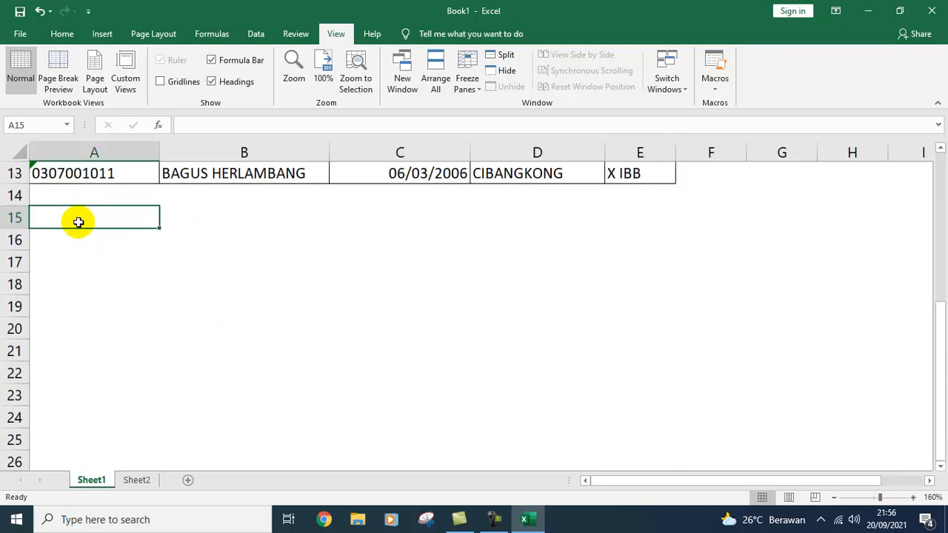
left_click(940, 465)
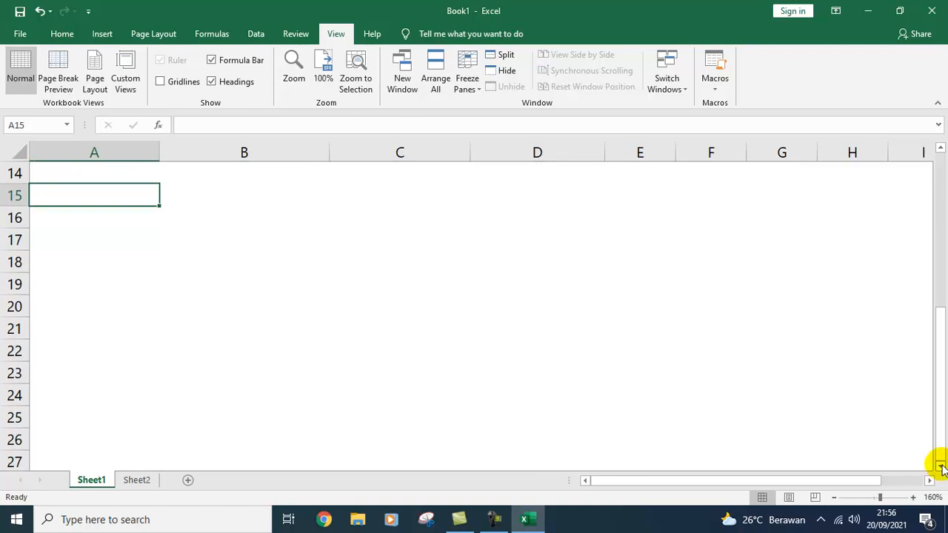
type("TABEL")
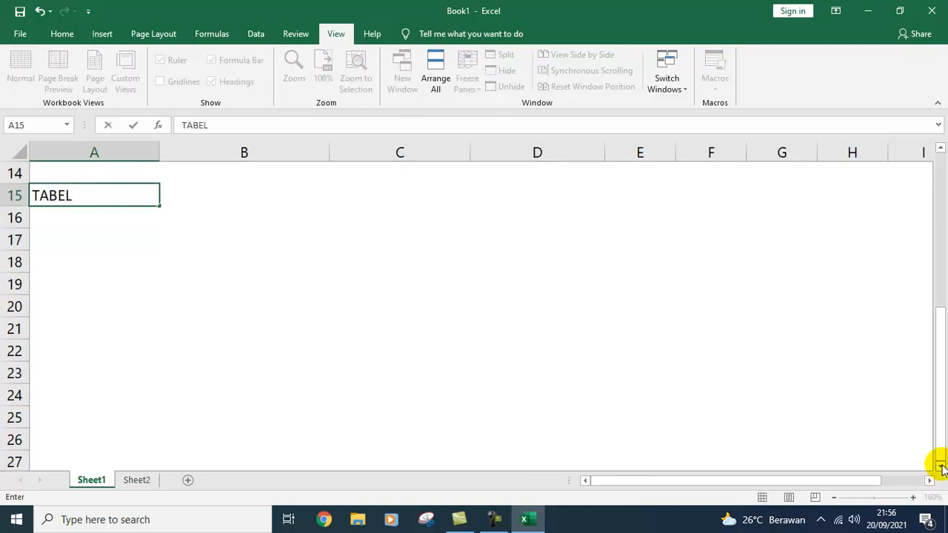
type(" PEKERJAAN")
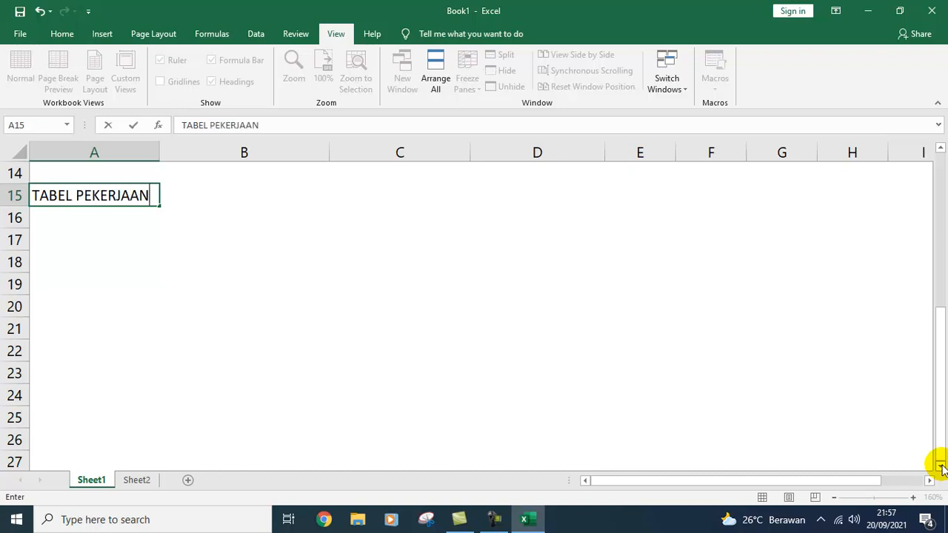
type(" ORANG TUA")
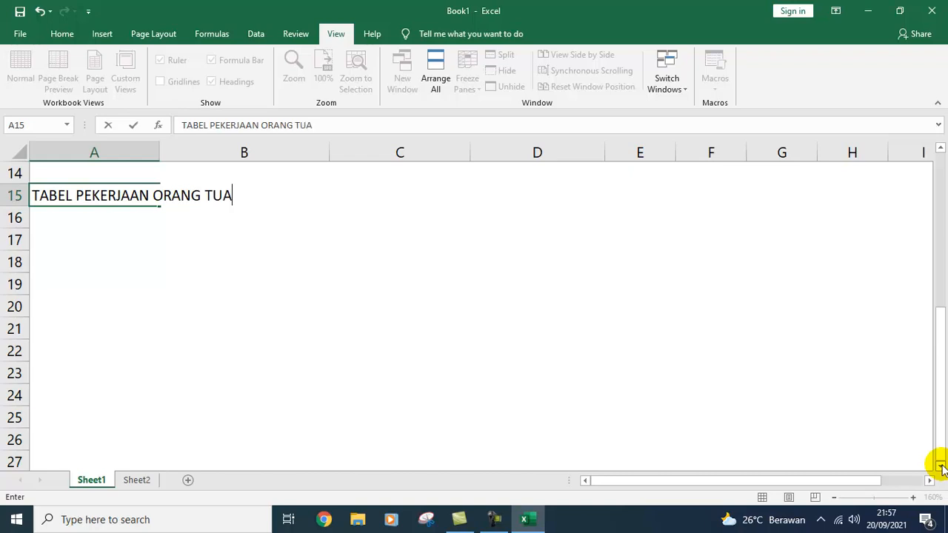
type("/WAL")
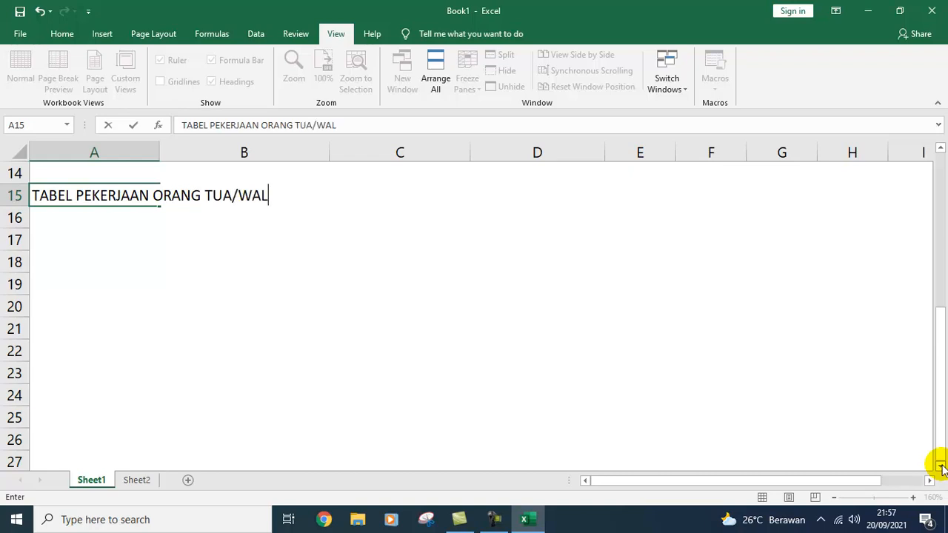
type("I SISWA")
key("Return")
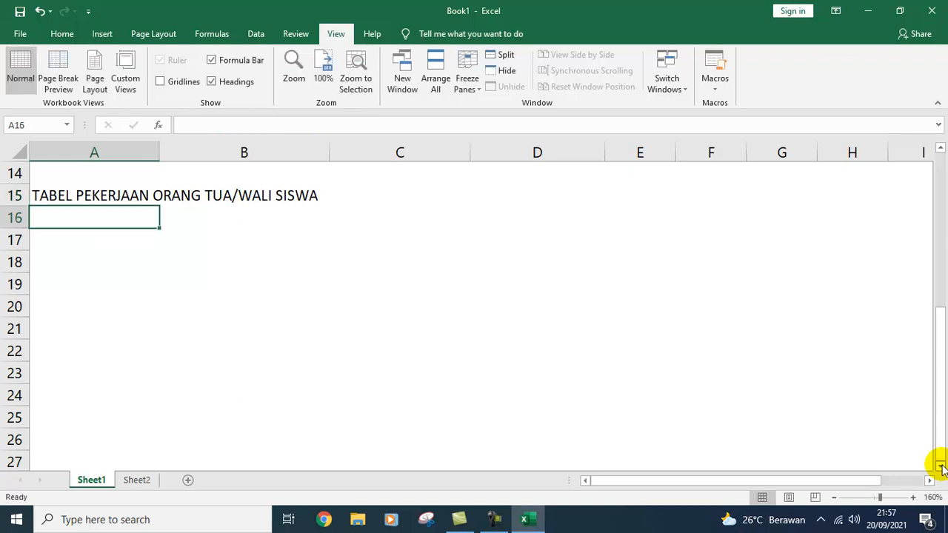
Step: Add the column headers KODE in A17 and PEKERJAAN in B17
key("Return")
type("KODE")
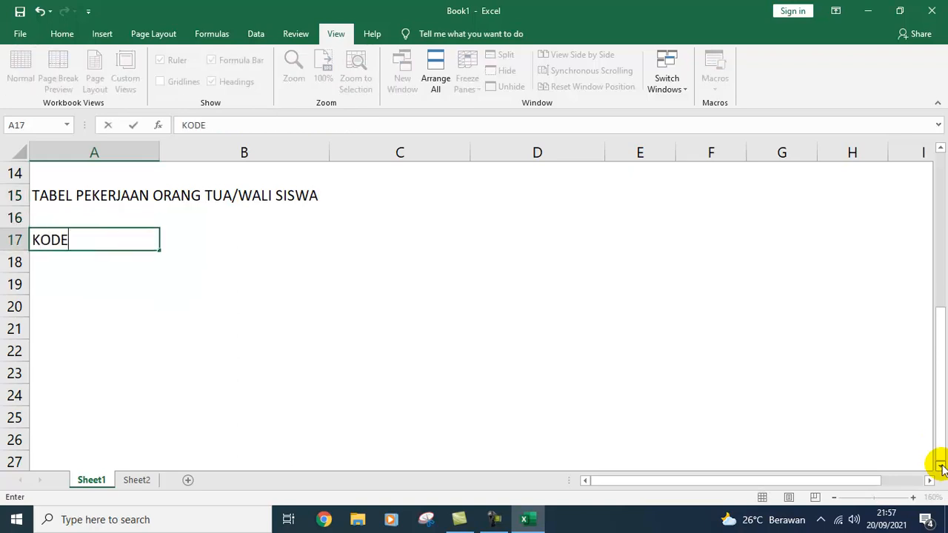
key("Tab")
type("PEKE")
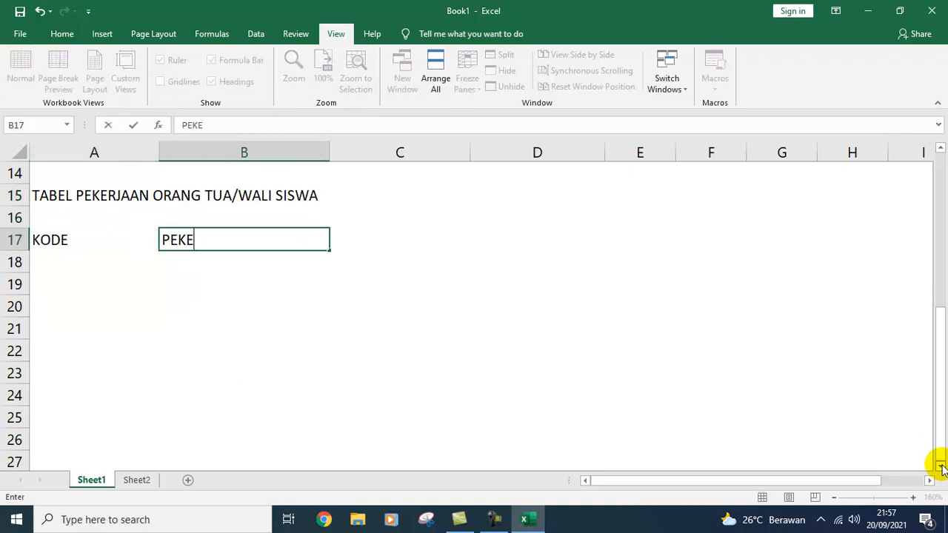
type("RJAAN")
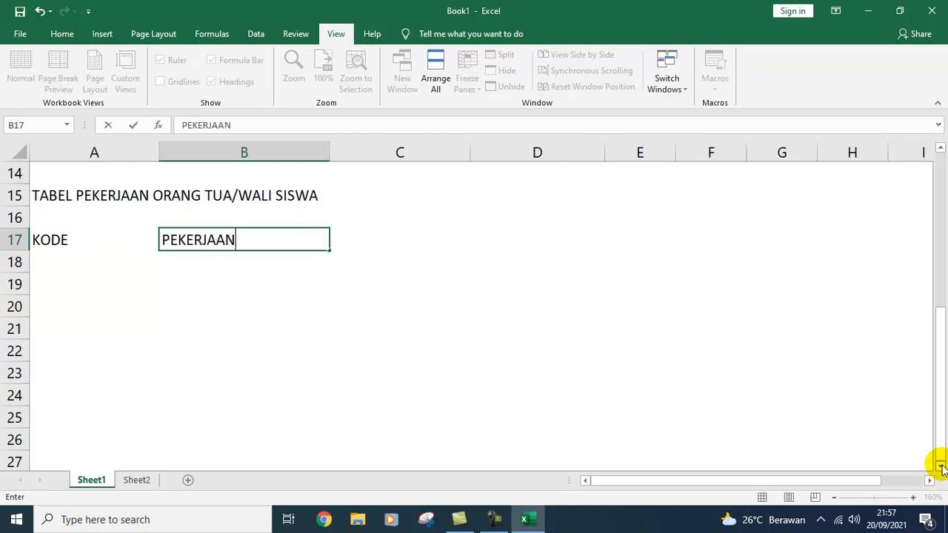
key("Down")
key("Up")
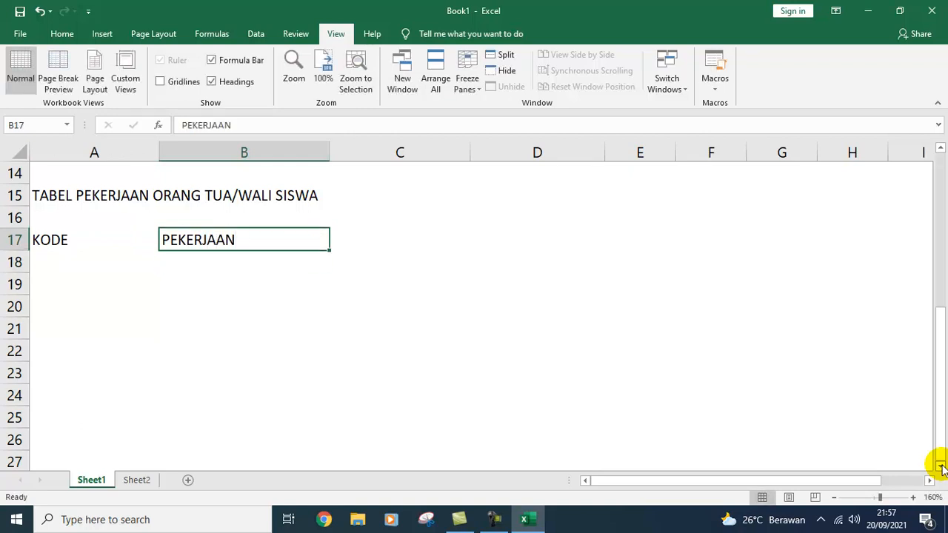
key("Left")
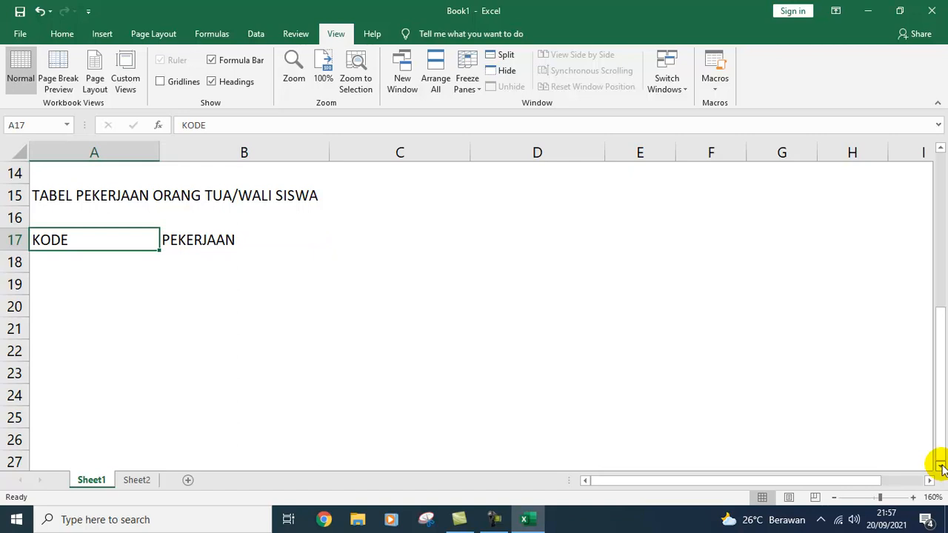
key("Down")
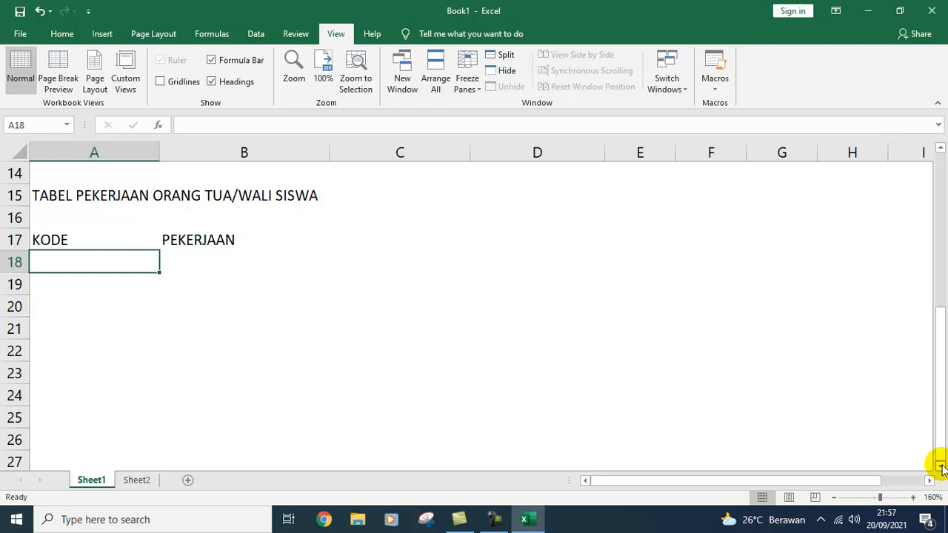
Step: Enter P001 and P002 in A18:A19 and extend the series down to P009 in A26
type("P")
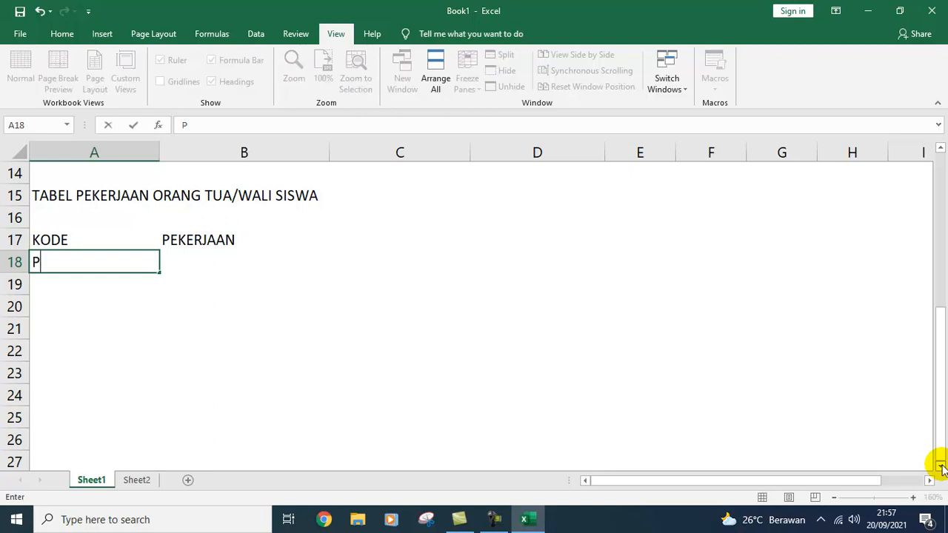
type("001")
key("Return")
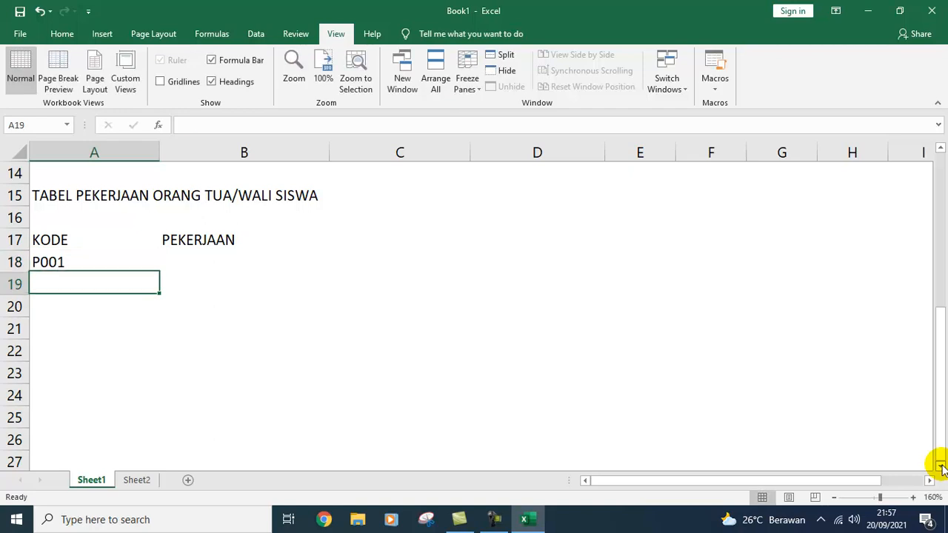
type("P002")
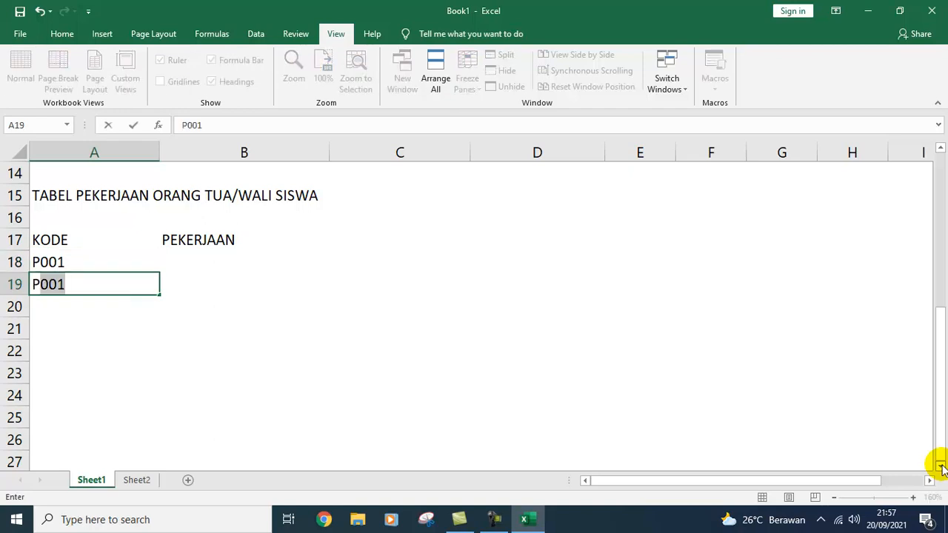
key("Return")
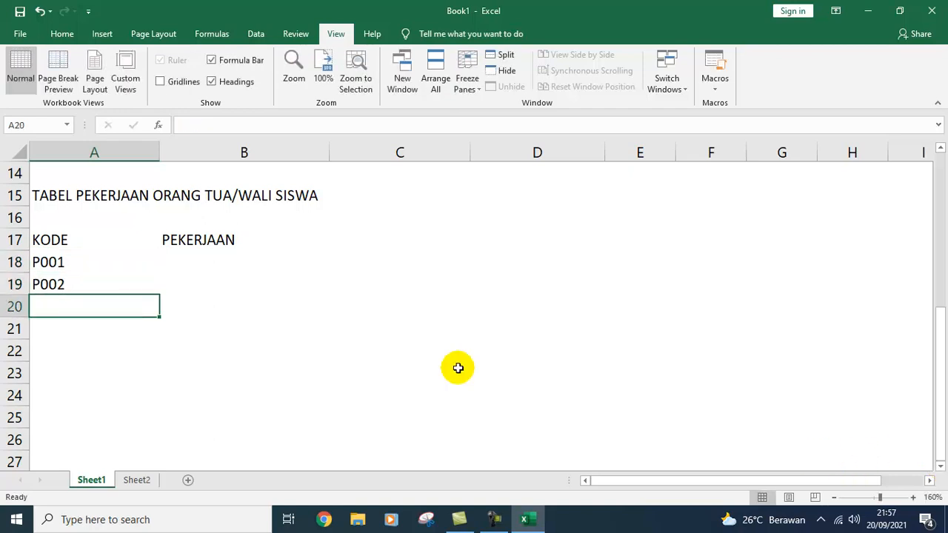
left_click_drag(102, 261, 149, 449)
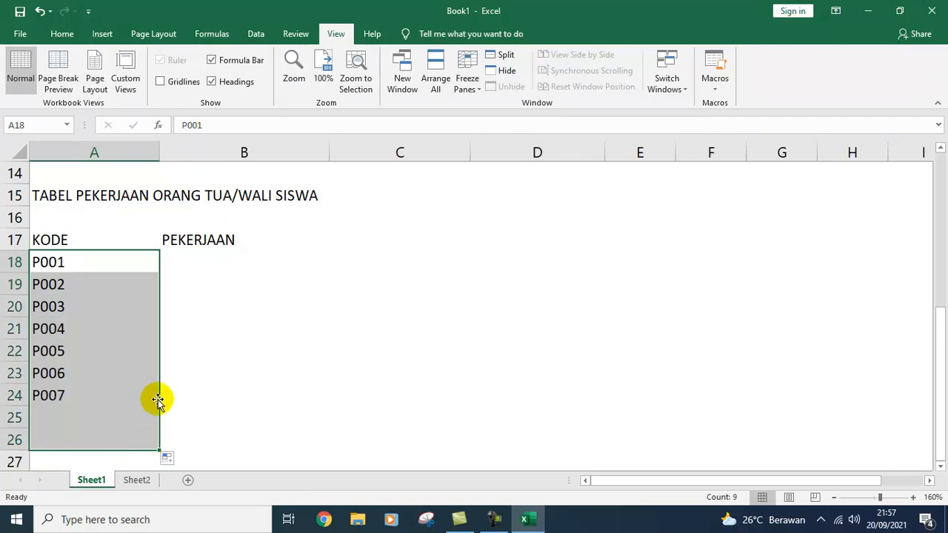
left_click(191, 256)
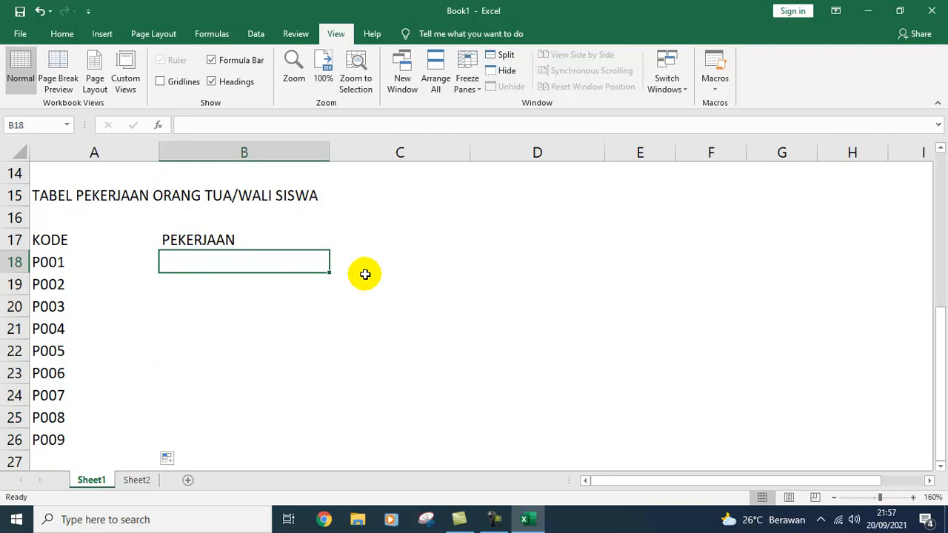
Step: Enter 'Pegawai Negeri Sipil' in B18 as the job for P001, replacing PNS
type("p")
key("BackSpace")
key("BackSpace")
type("PNS")
key("Return")
key("Up")
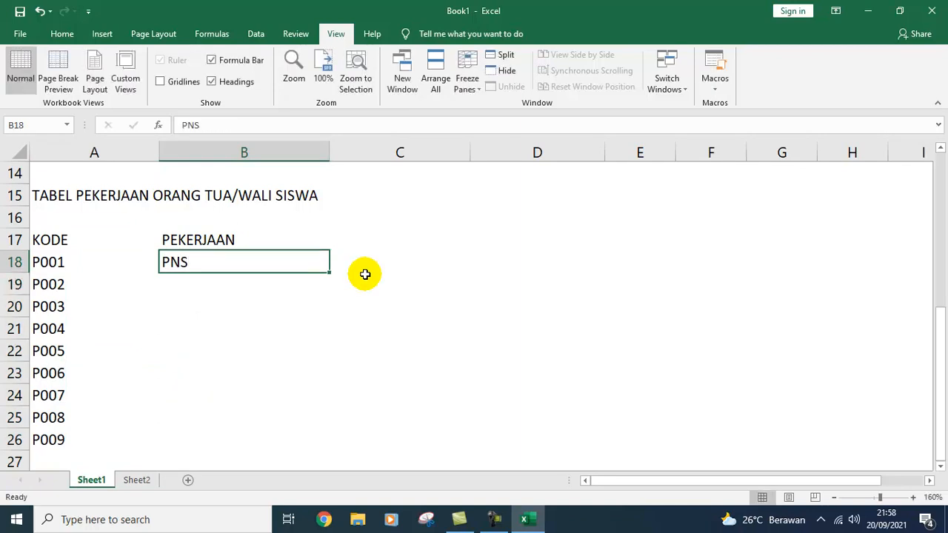
type("P")
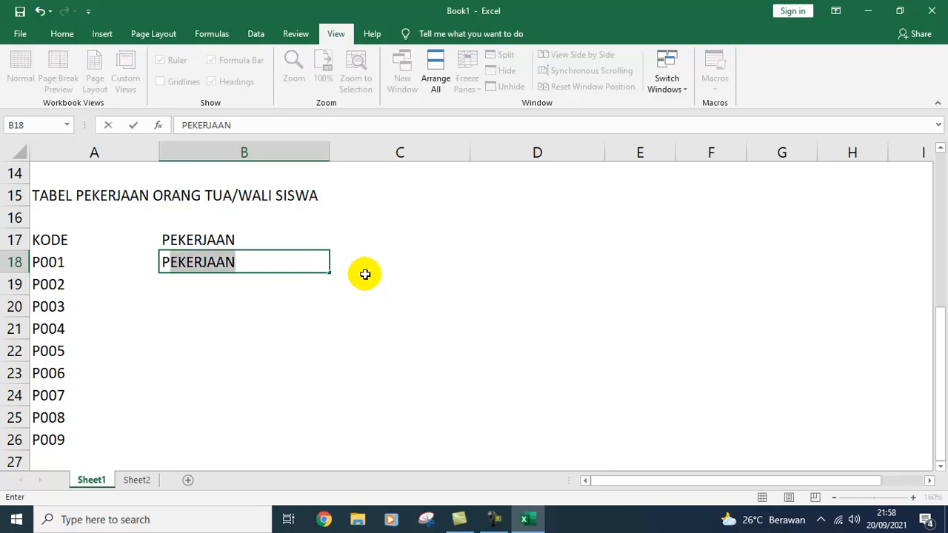
type("egawai Neg")
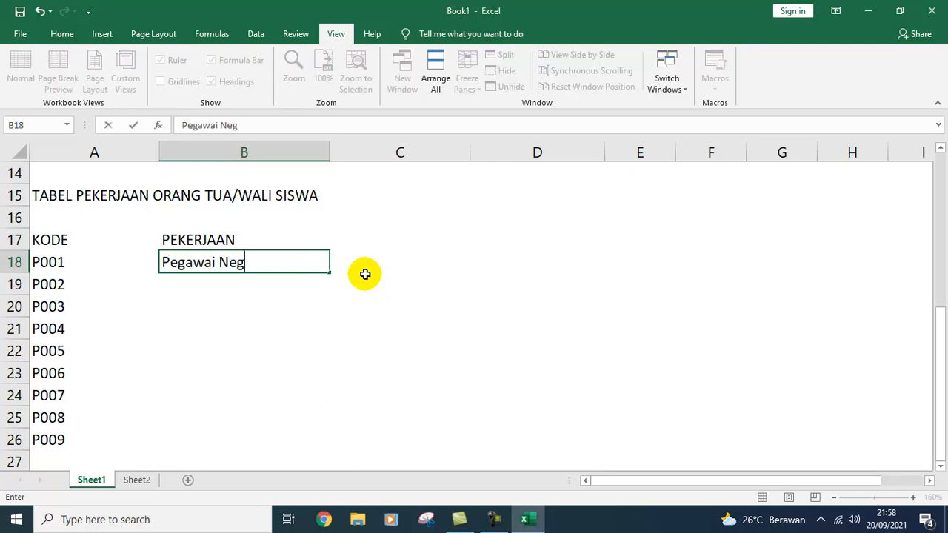
type("eri Sipil")
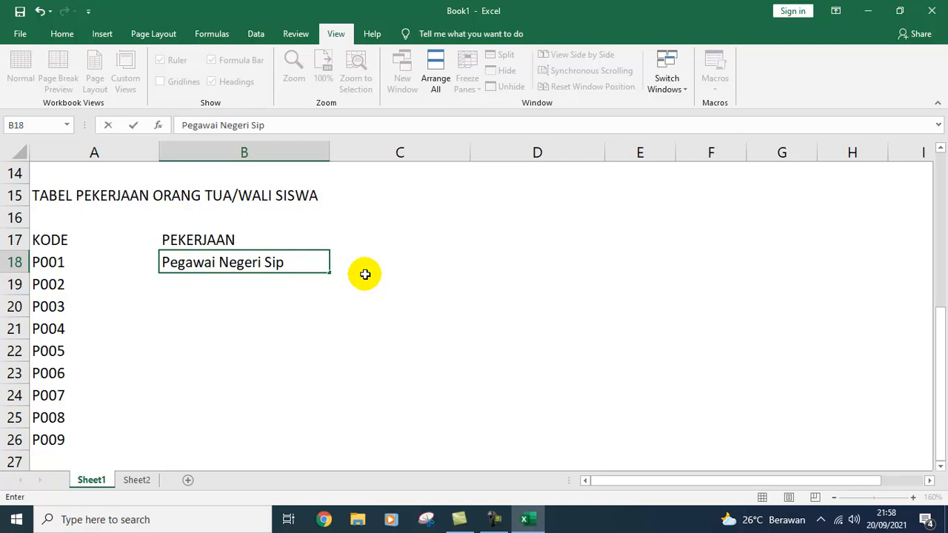
key("Return")
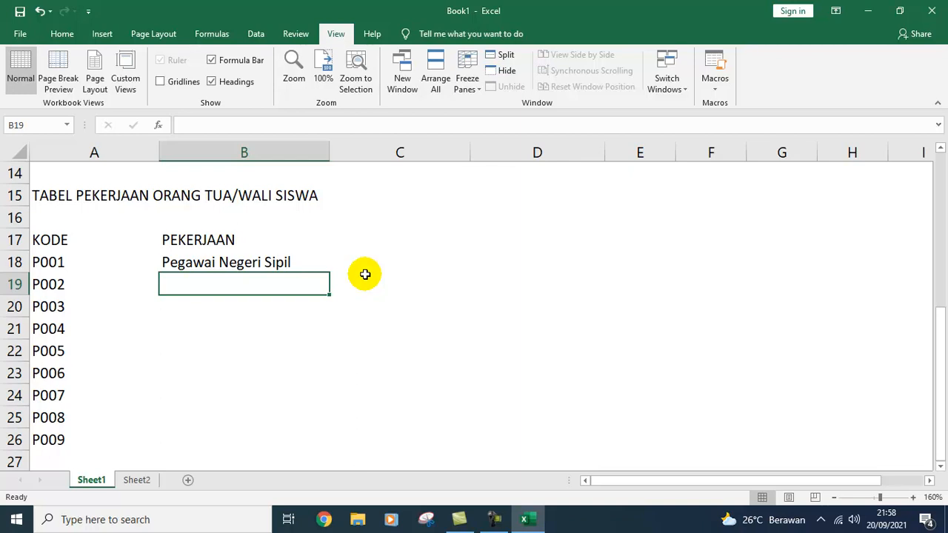
key("Up")
key("Up")
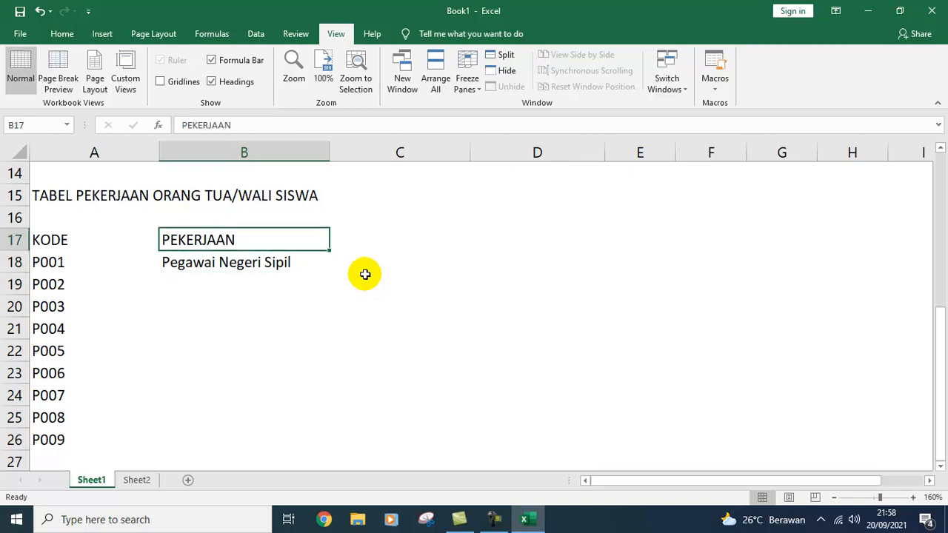
Step: Copy the codes P001–P009 from A18:A26
key("Up")
key("Down")
key("Left")
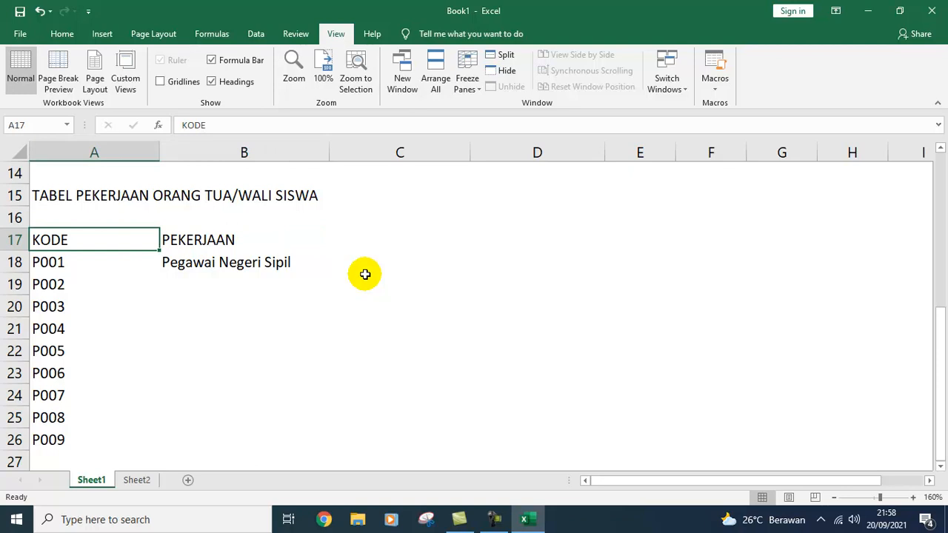
key("shift+Right")
key("shift+Down")
key("shift+Down")
key("shift+Down")
key("shift+Down")
key("shift+Down")
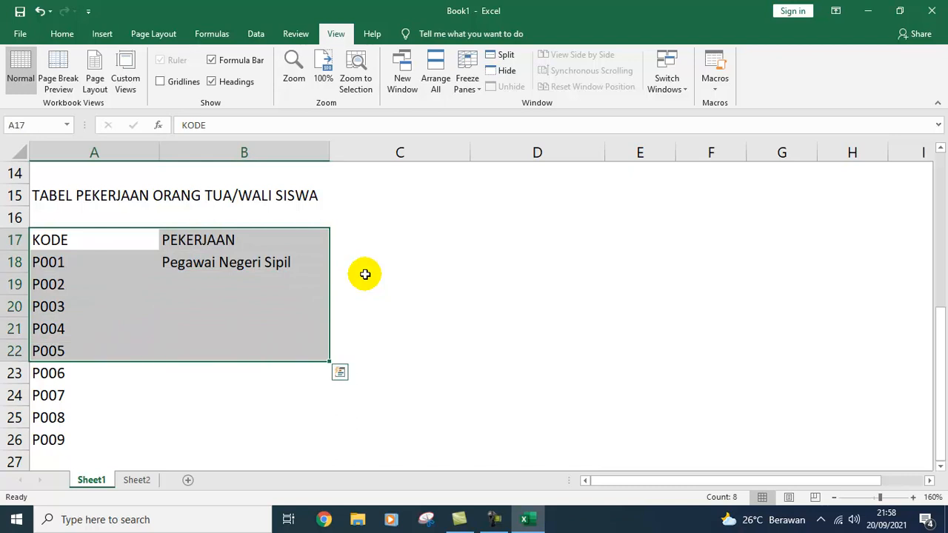
key("Up")
key("Down")
key("shift+Down")
key("shift+Down")
key("shift+Down")
key("shift+Down")
key("shift+Down")
key("shift+Down")
key("shift+Down")
key("shift+Down")
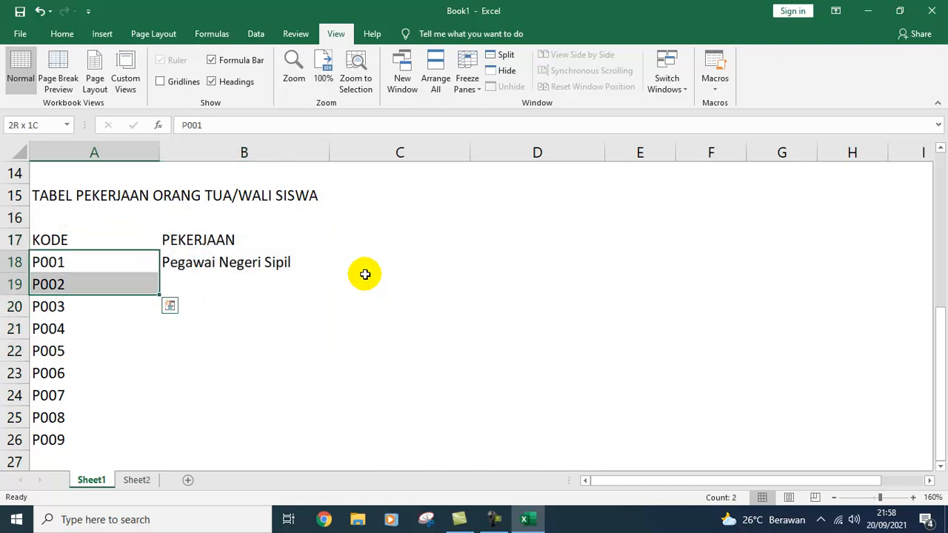
key("ctrl+c")
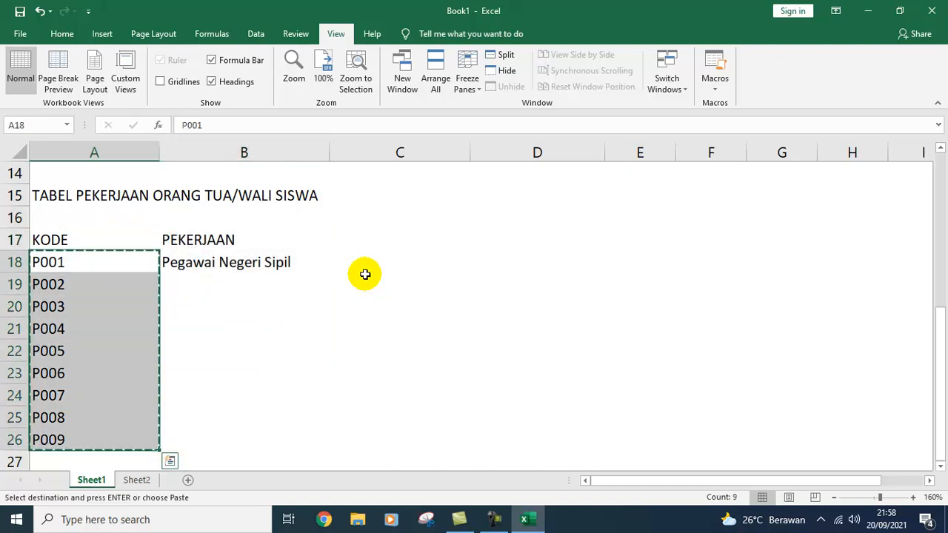
key("Up")
key("Right")
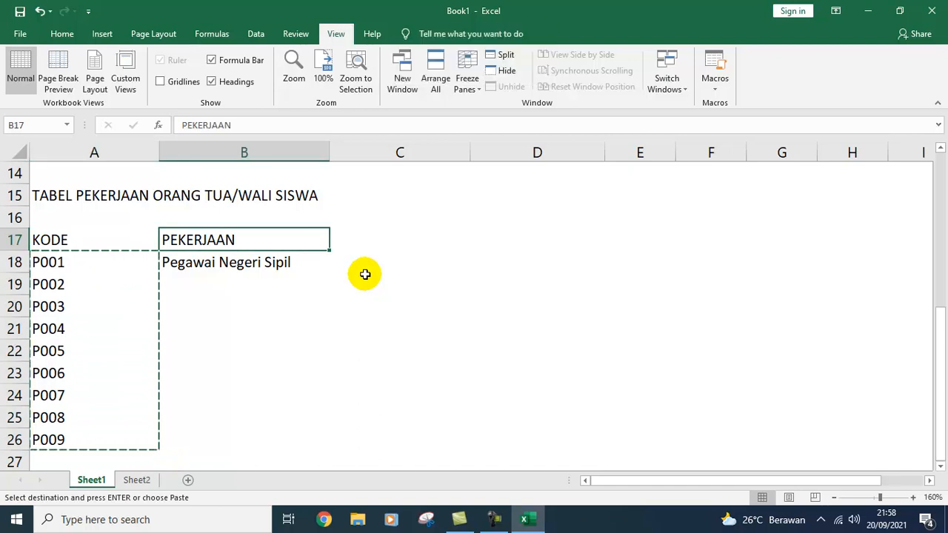
type("v")
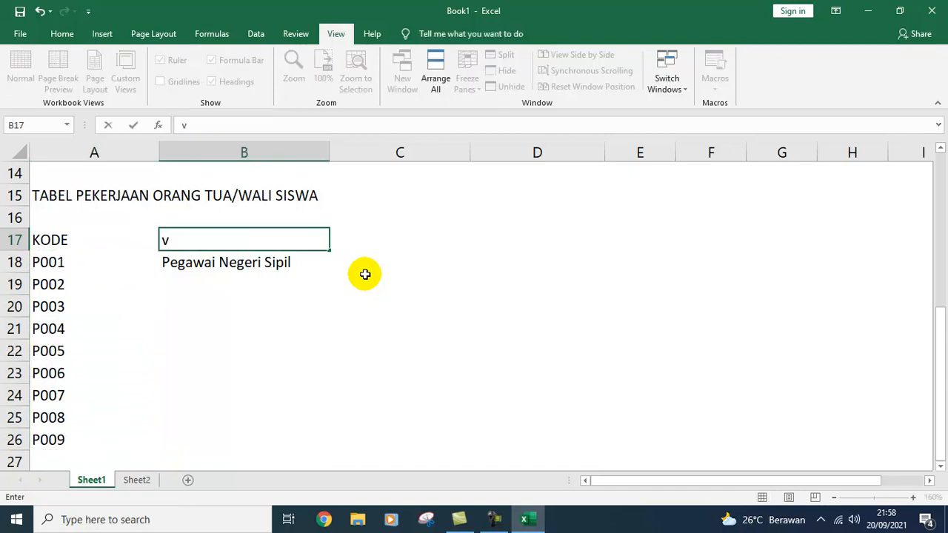
key("Escape")
key("Left")
key("Down")
key("shift+Down")
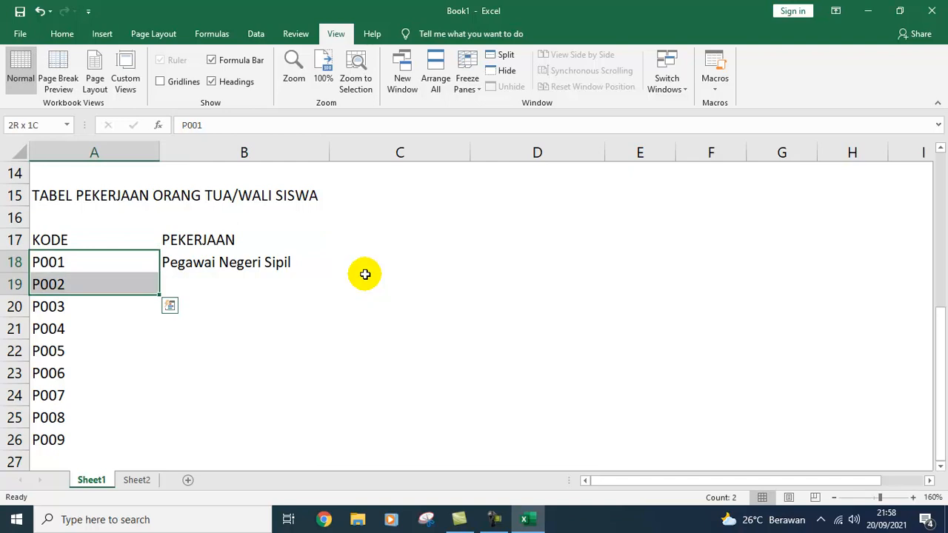
key("shift+Down")
key("shift+Down")
key("shift+Down")
key("shift+Down")
key("ctrl+c")
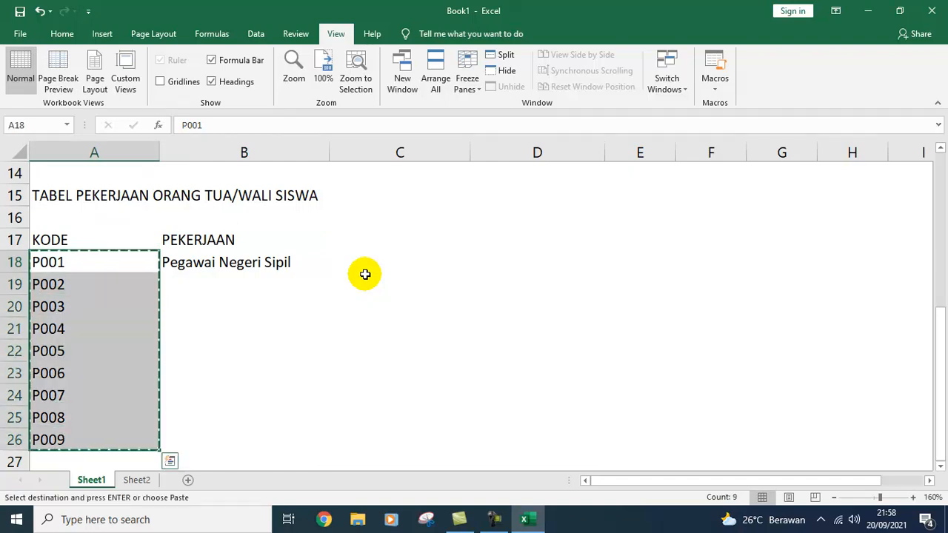
Step: Paste the codes into B17 as transposed values and autofit columns B–J
key("Up")
key("Right")
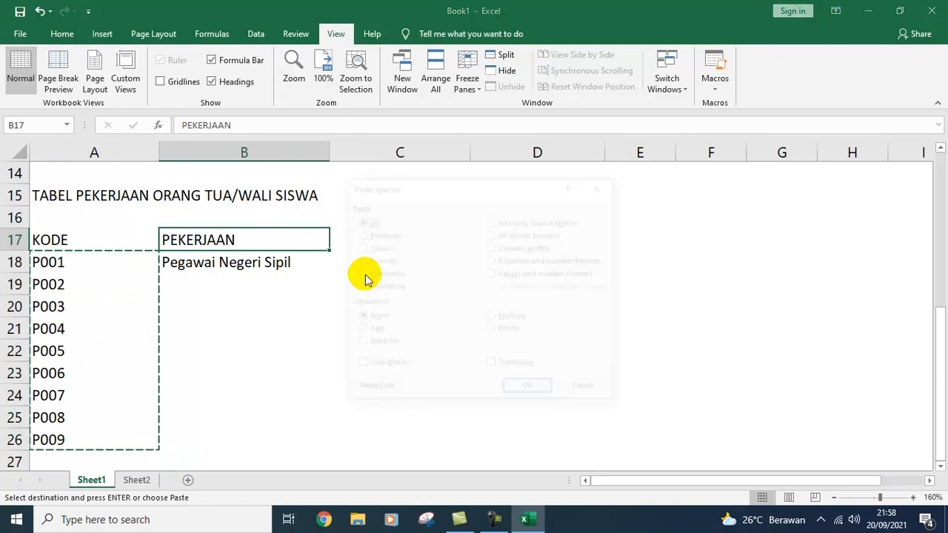
key("ctrl+alt+v")
key("v")
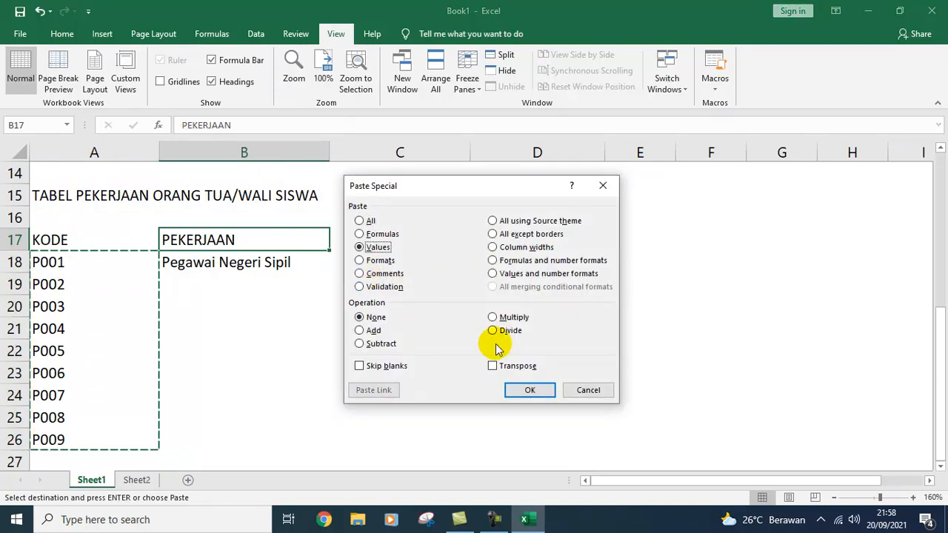
left_click(507, 365)
left_click(525, 387)
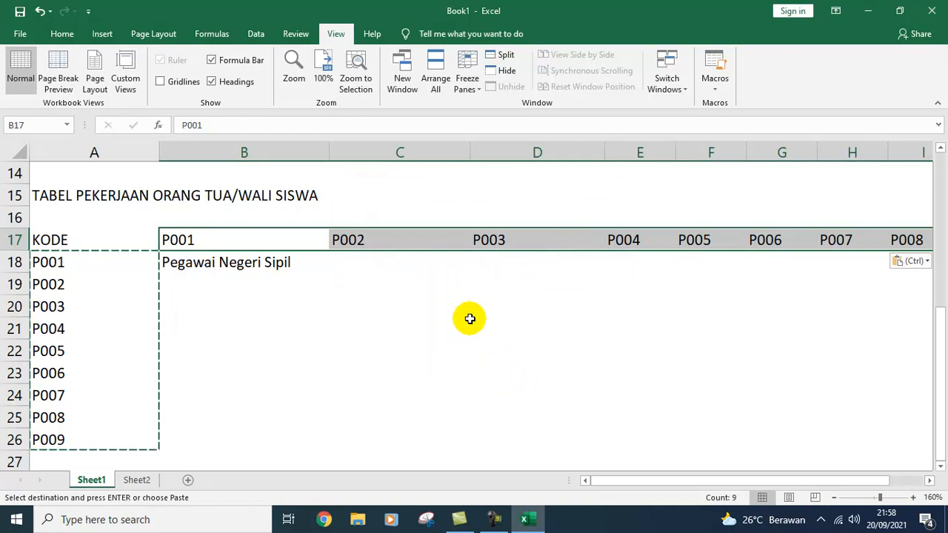
key("alt+o")
key("c")
key("a")
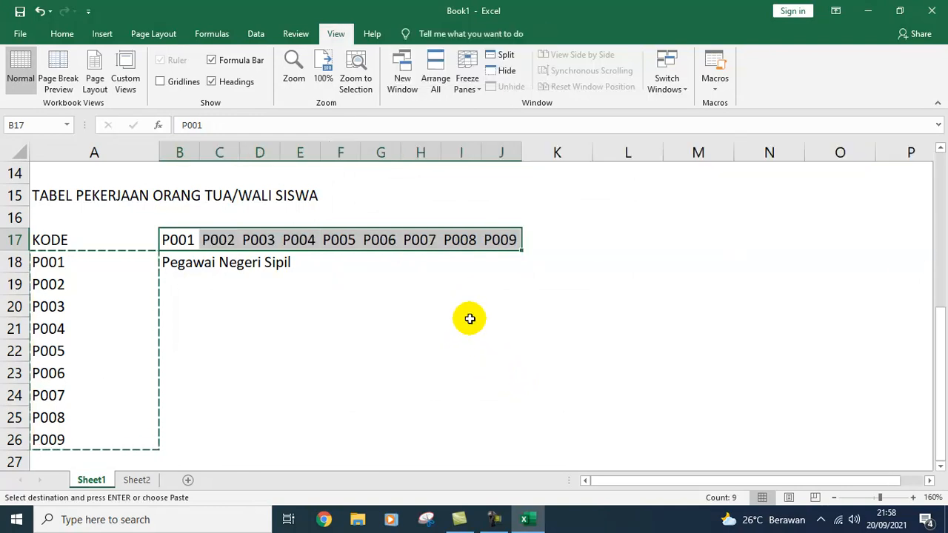
Step: Label A18 PEKERJAAN, delete the old code rows, and widen column B for Pegawai Negeri Sipil
left_click(461, 320)
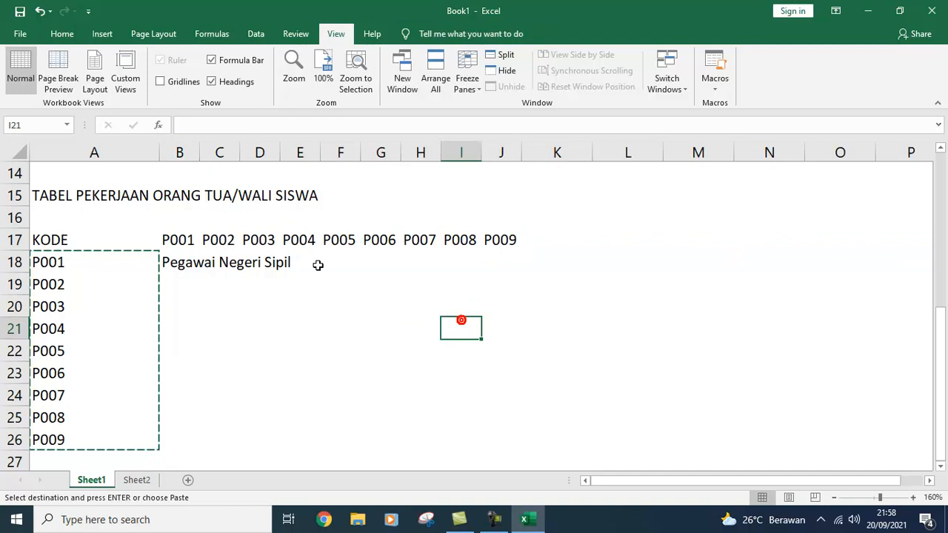
left_click(85, 259)
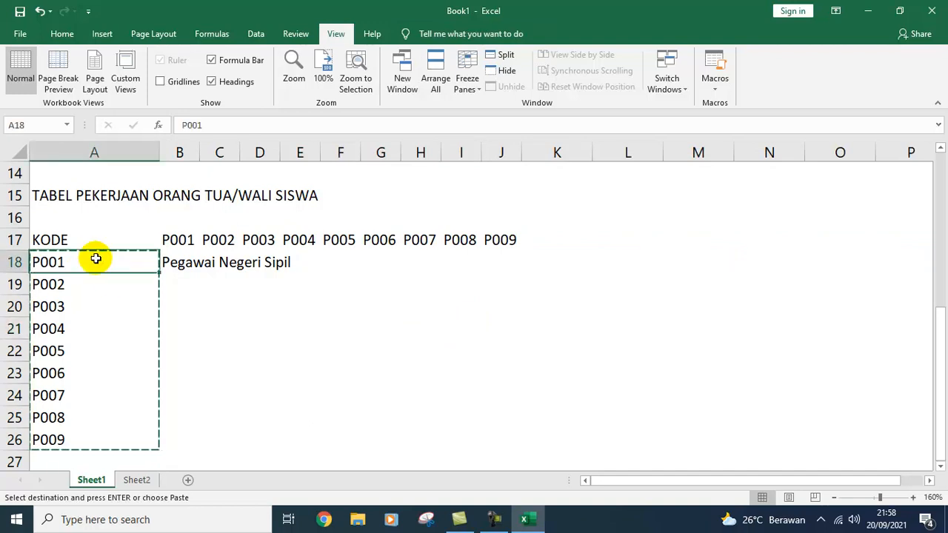
type("pEKERJAAN")
key("Return")
key("shift+Down")
key("shift+Down")
key("shift+Down")
key("shift+Down")
key("shift+Down")
key("shift+Down")
key("shift+Down")
key("ctrl+minus")
key("Return")
key("Up")
key("Up")
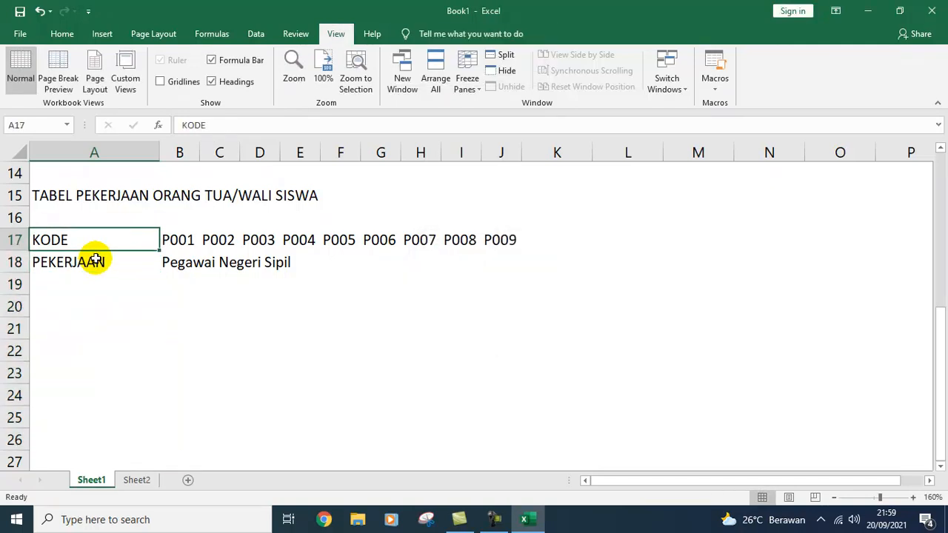
key("Right")
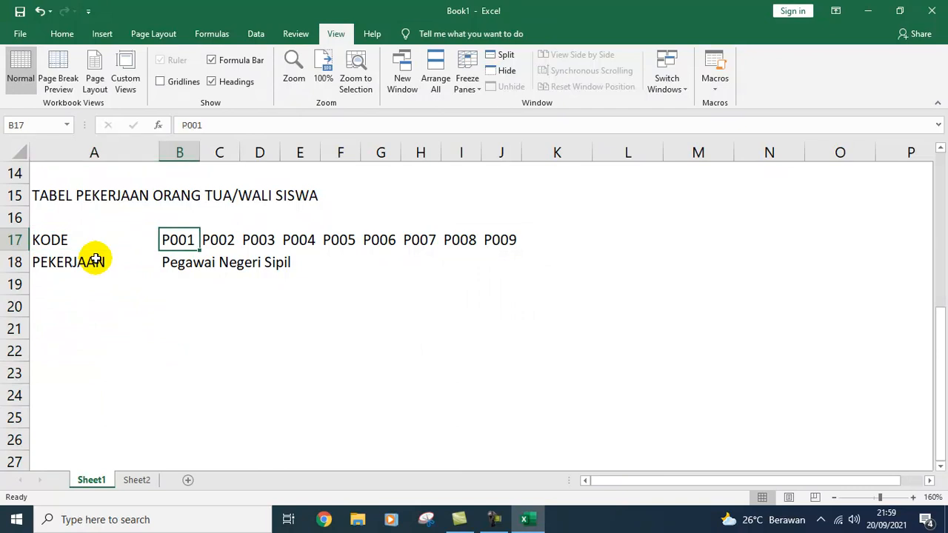
key("Down")
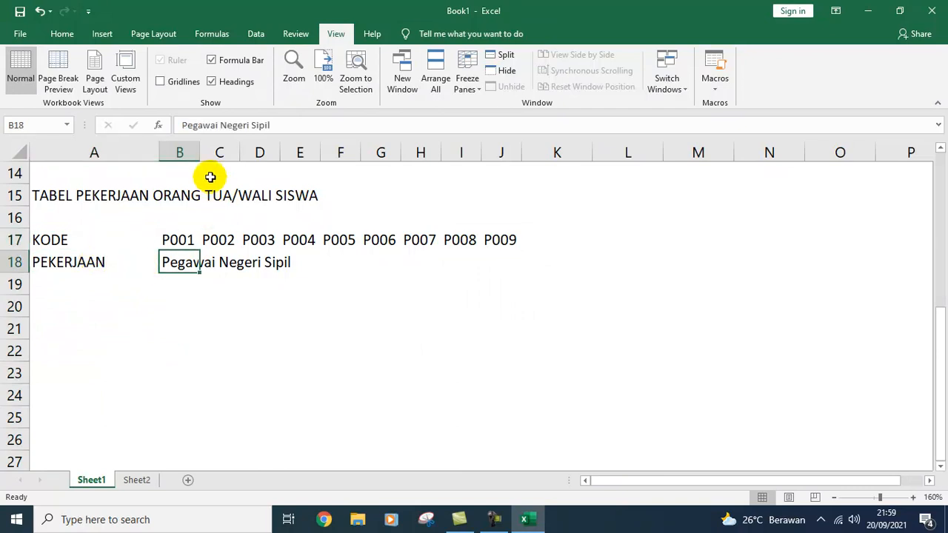
left_click_drag(200, 153, 305, 178)
Step: Enter TNI/Polri under P002 in C18 and autofit column C
left_click(312, 261)
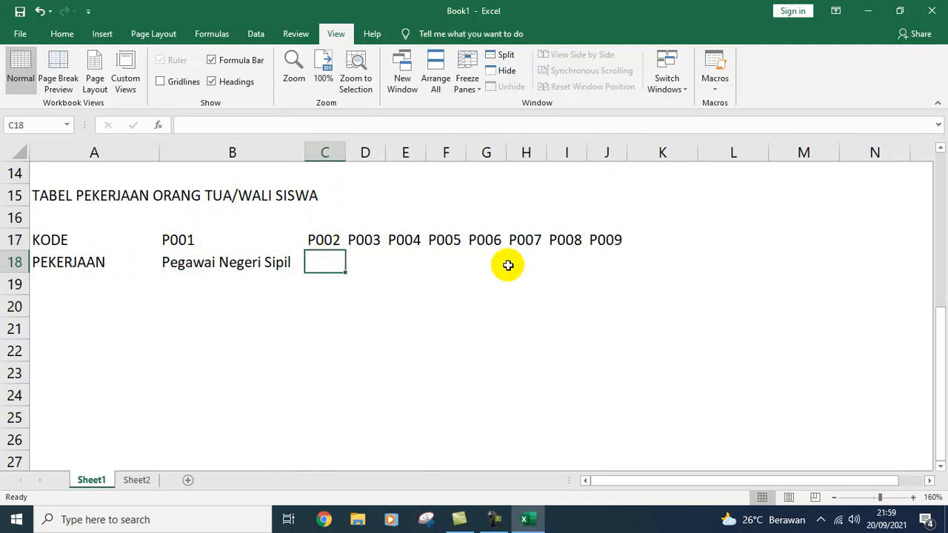
type("TN")
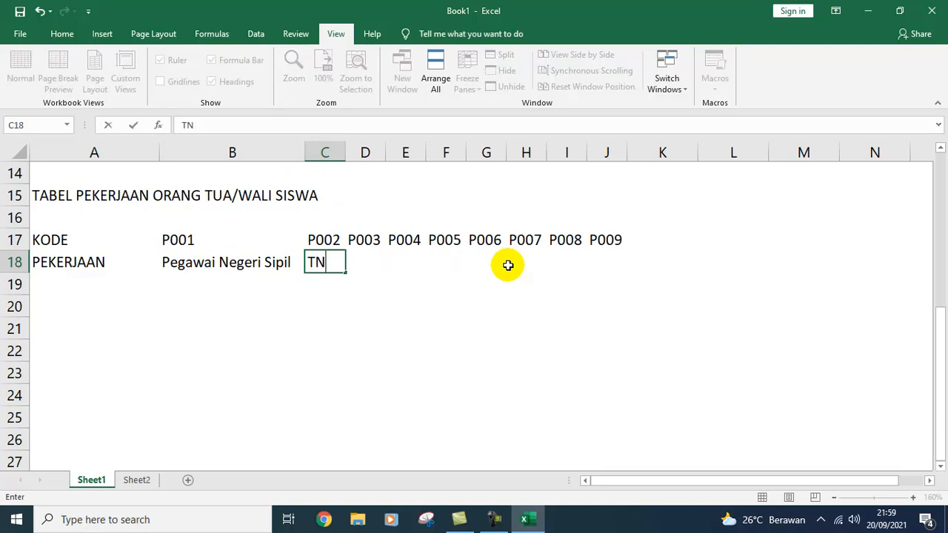
type("I/Polri")
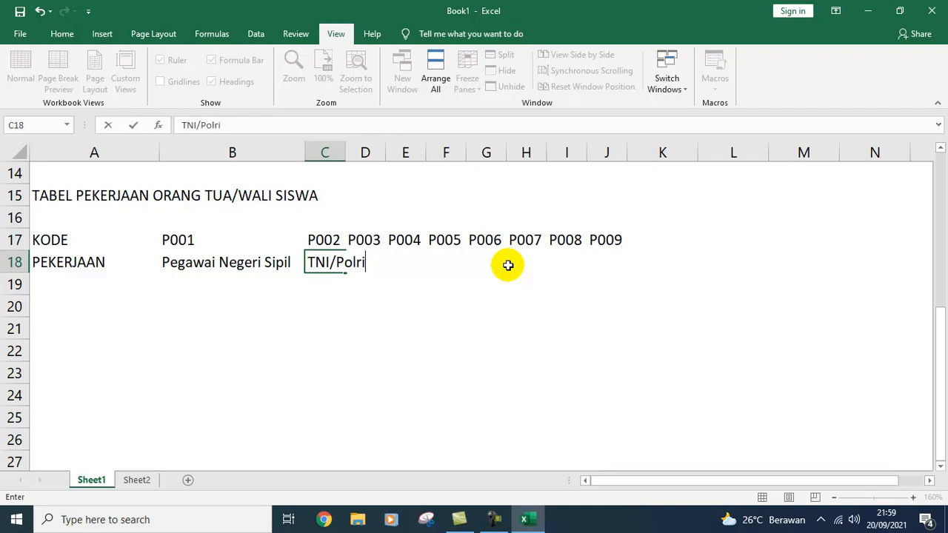
key("Return")
key("Up")
key("alt+o")
key("c")
key("a")
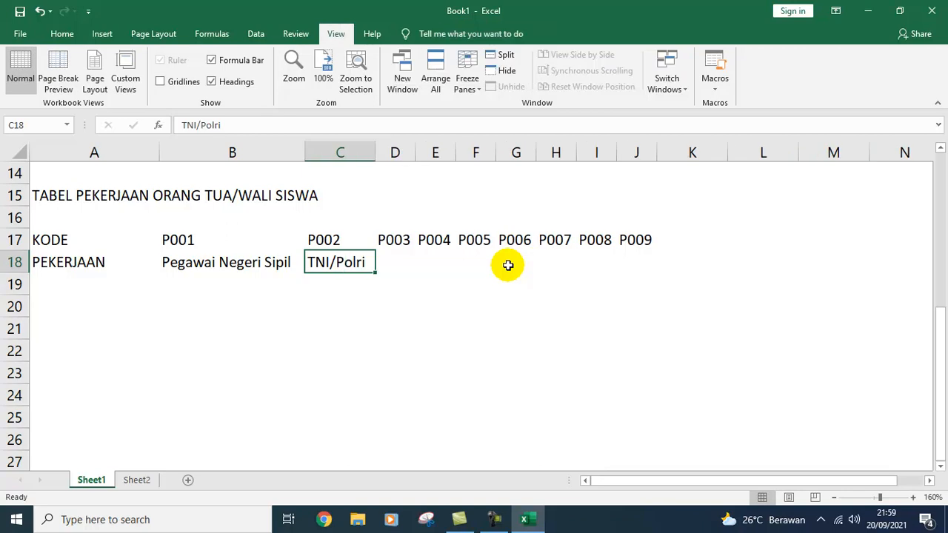
Step: Enter Pegawai BUMN under P003 in D18 and autofit column D
key("Right")
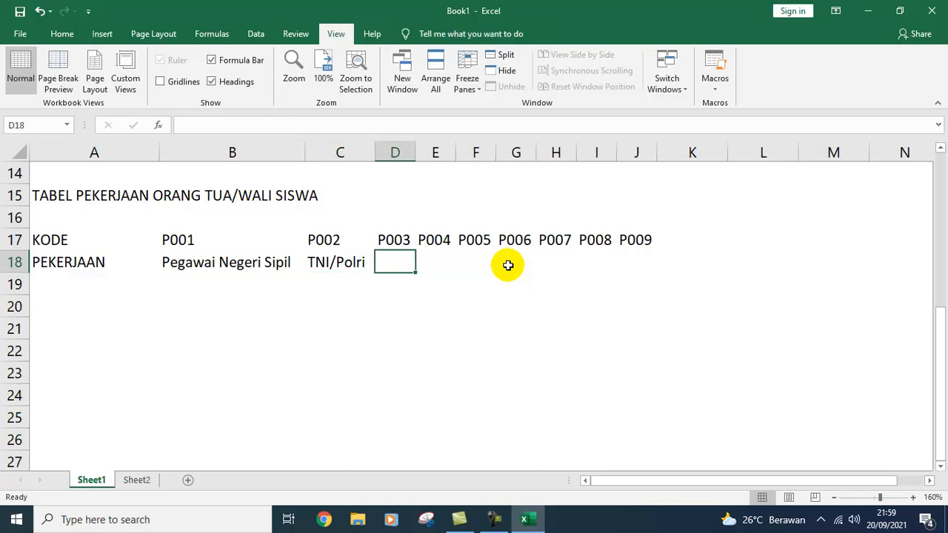
type("BUMN")
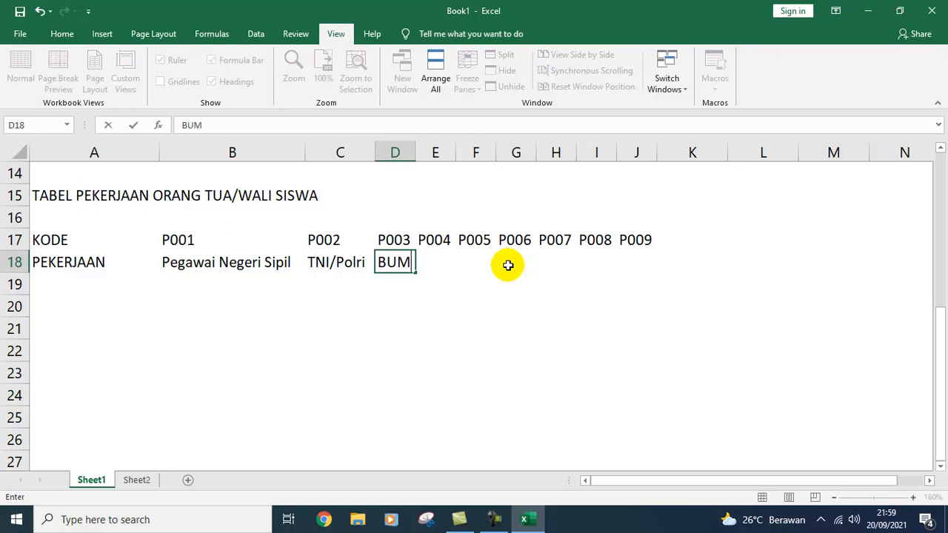
key("BackSpace")
key("BackSpace")
key("BackSpace")
key("BackSpace")
type("Pegawa")
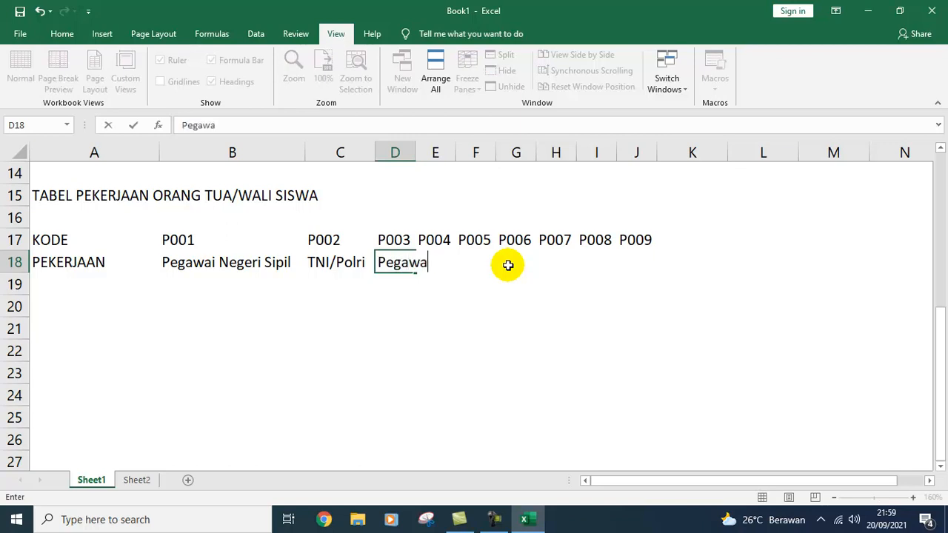
type("i BUMN")
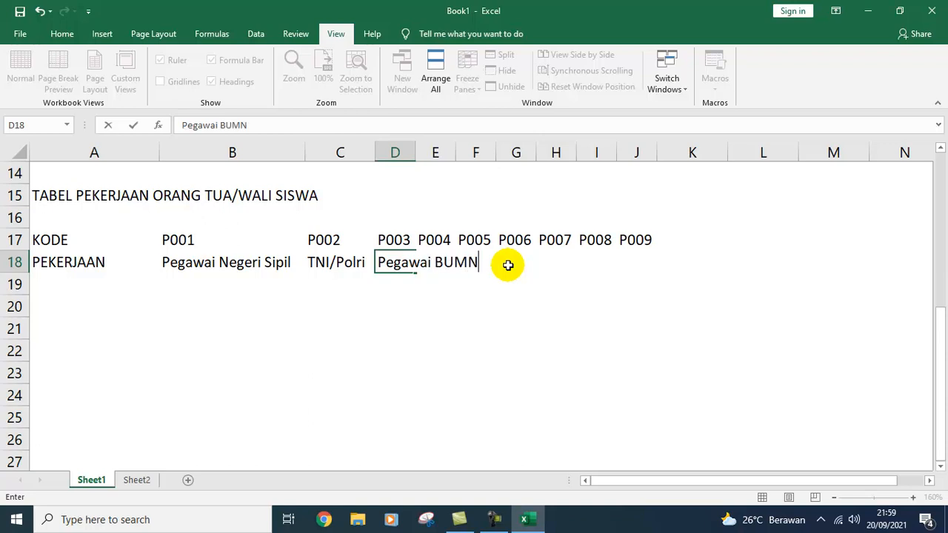
key("Return")
key("Up")
key("alt+h")
key("o")
key("i")
Step: Enter Wiraswasta under P004 in E18 and autofit column E
left_click(508, 265)
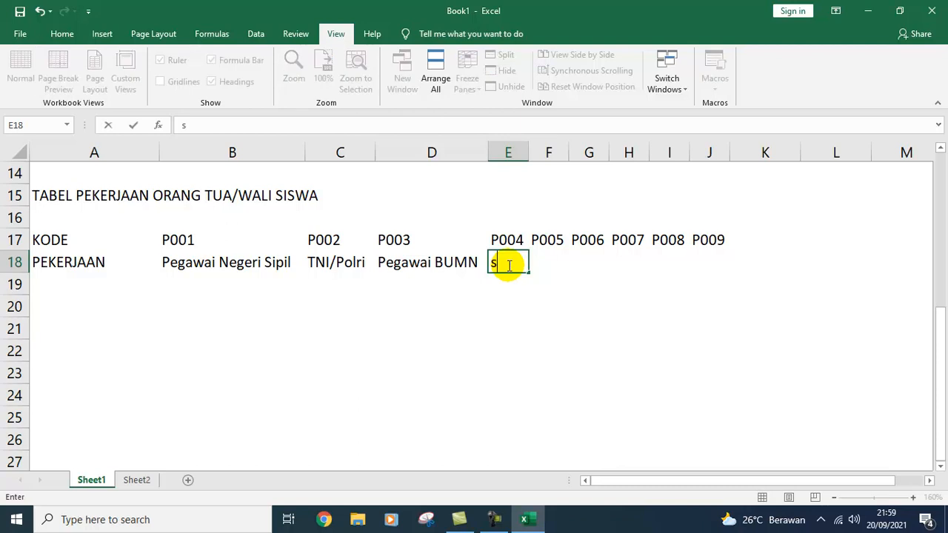
type("Swa")
key("BackSpace")
key("BackSpace")
key("BackSpace")
type("Wir")
key("BackSpace")
type("raswasta")
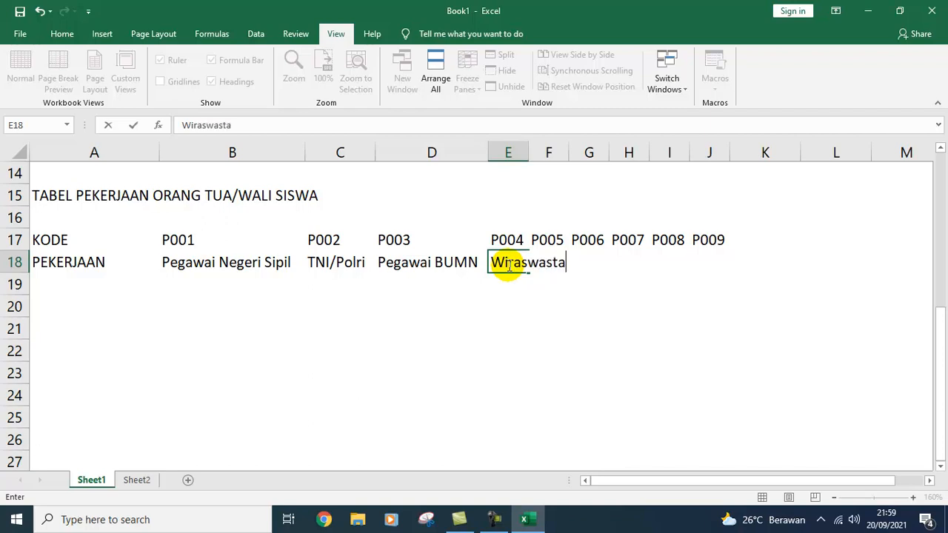
key("Right")
key("Up")
key("Left")
key("Down")
key("alt+o")
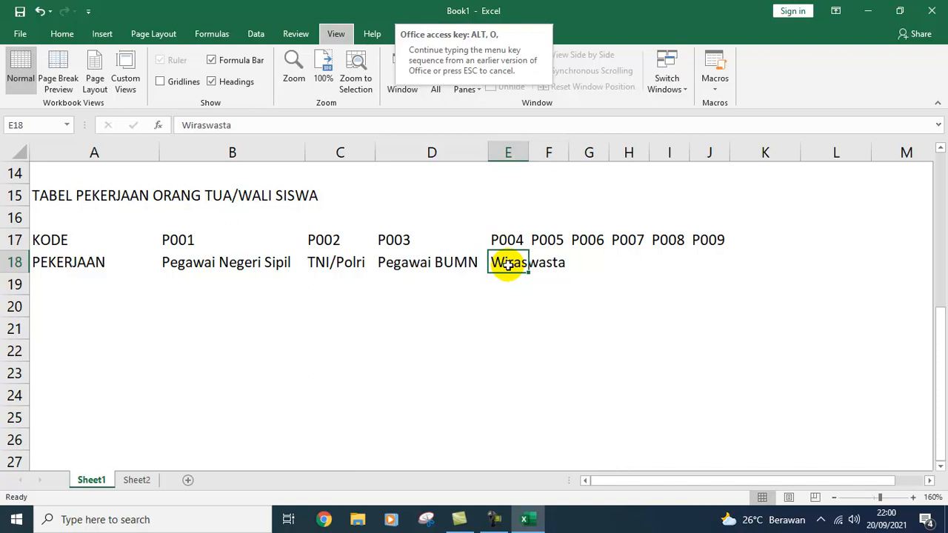
key("c")
key("a")
key("Right")
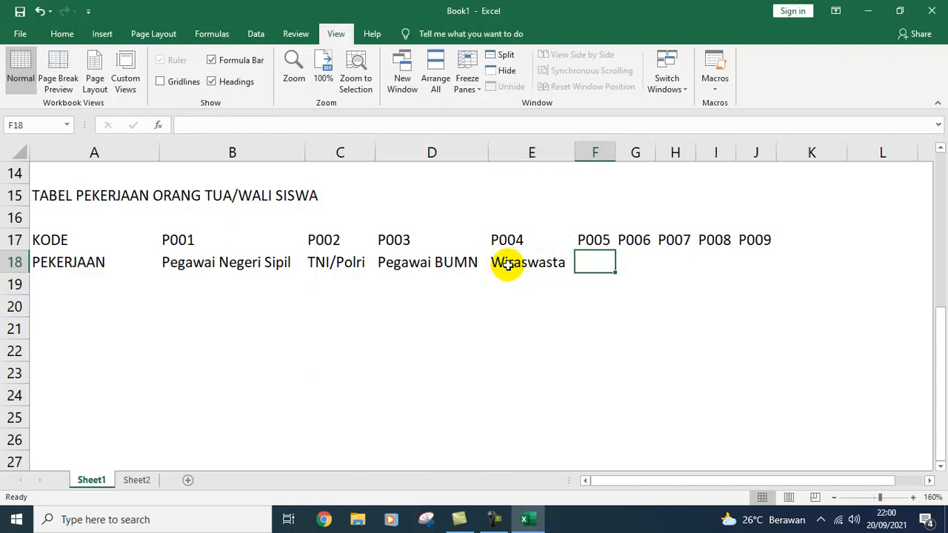
Step: Enter Pedagang under P005 in F18 and AutoFit column F
type("PEdagang")
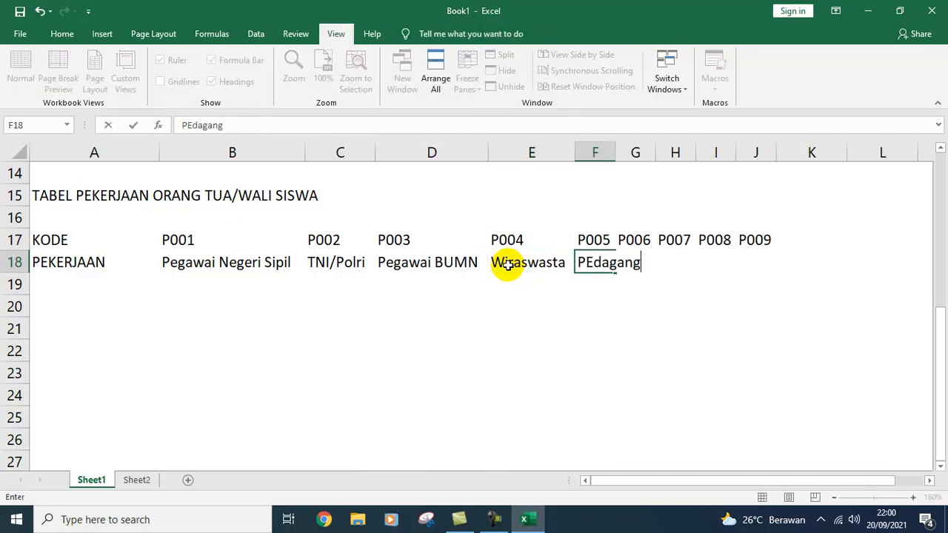
key("Return")
key("Up")
key("alt+o")
key("c")
key("a")
key("Right")
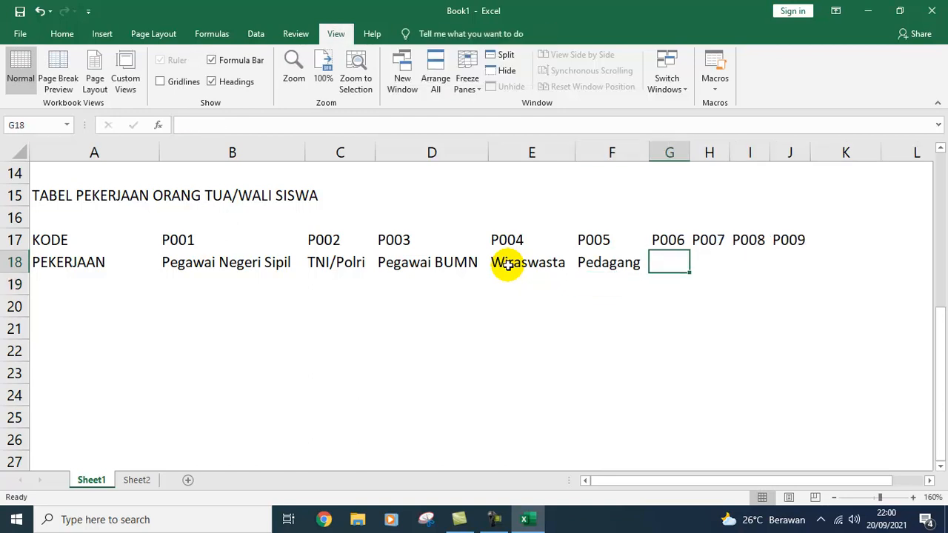
Step: Enter Sopir under P006 in G18 and AutoFit column G
type("Su")
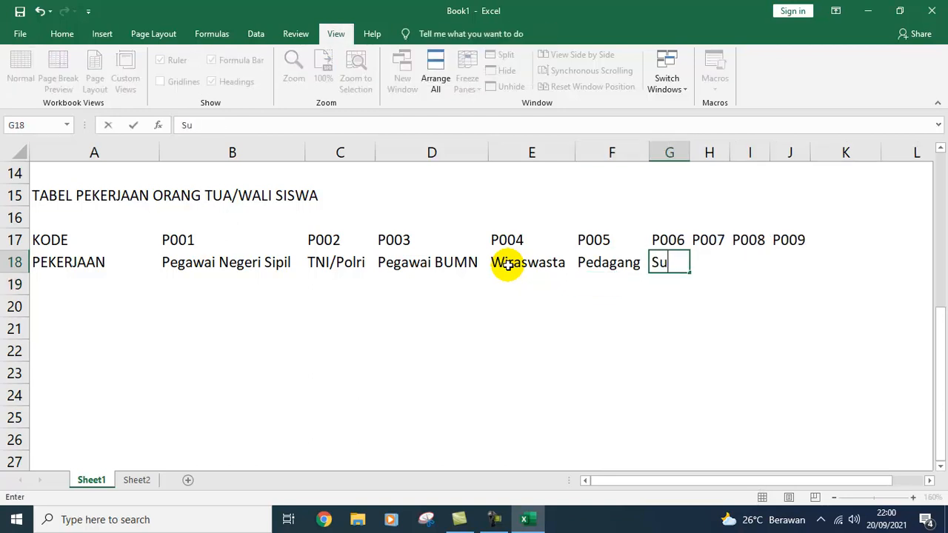
key("BackSpace")
type("opir")
key("Right")
key("Left")
key("alt+o")
key("c")
key("a")
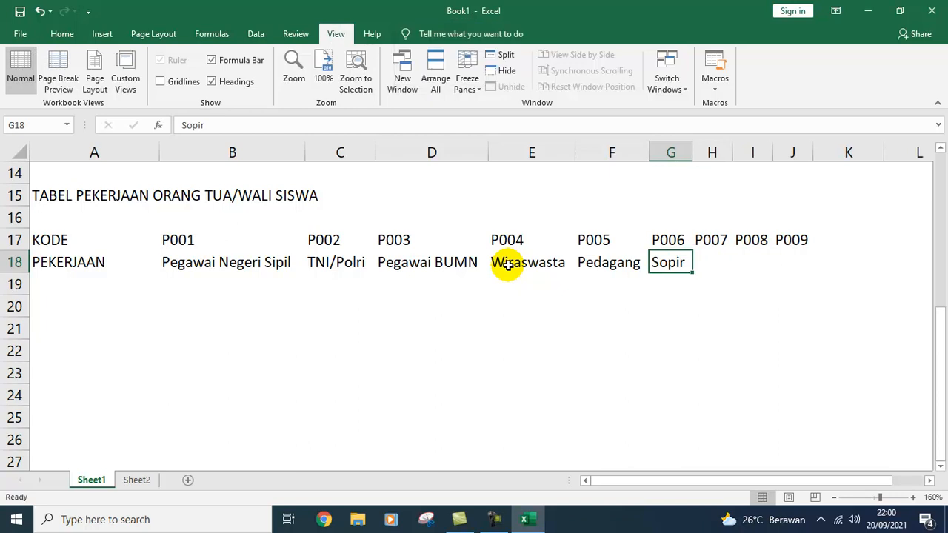
key("Right")
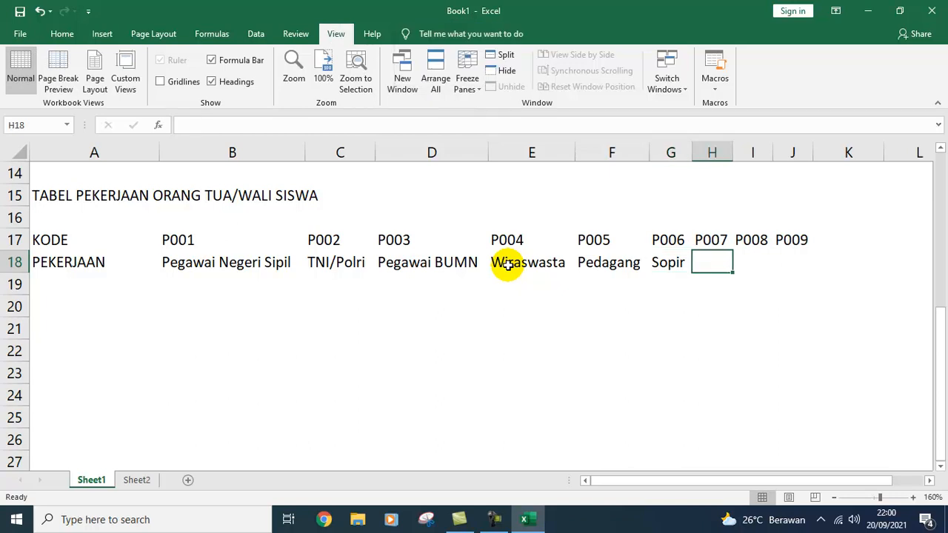
Step: Enter Petani under P007 in H18 and AutoFit column H
type("Pe")
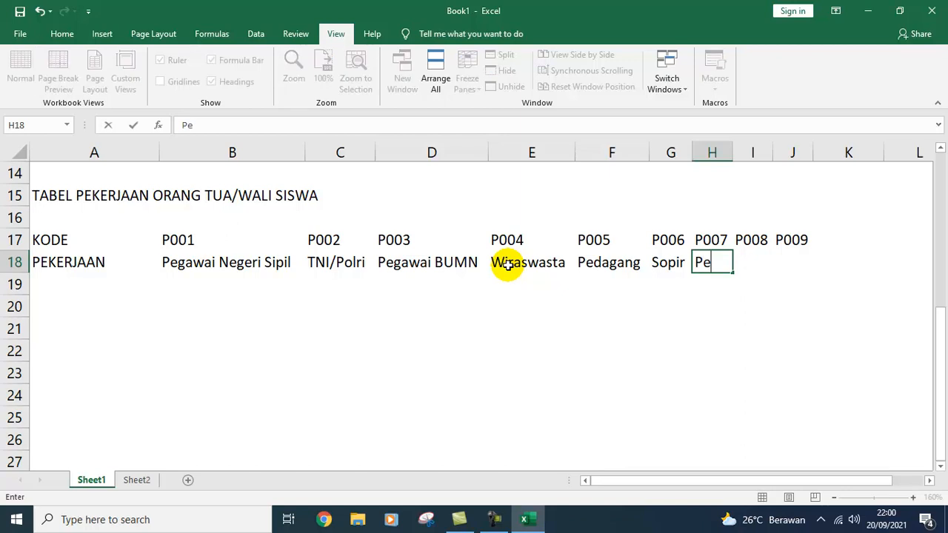
type("tanu")
type("i")
key("BackSpace")
key("BackSpace")
type("i")
key("Tab")
key("Left")
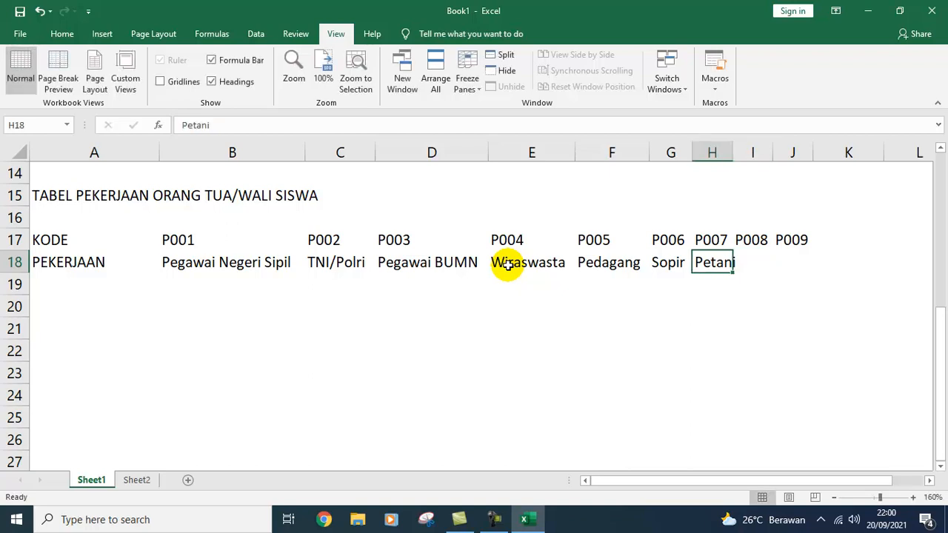
key("alt+o")
key("c")
key("a")
key("Right")
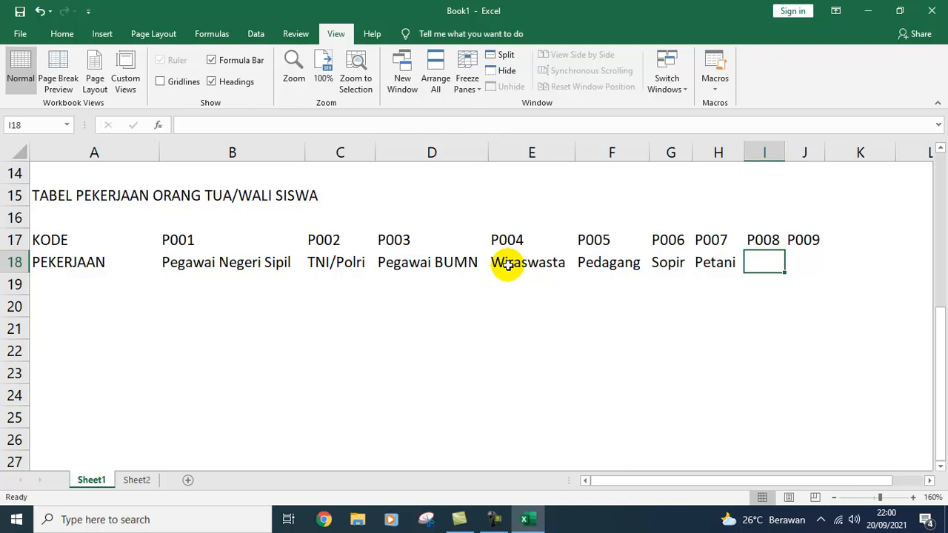
Step: Enter Swasta under P008 in I18 and AutoFit column I
type("Swas")
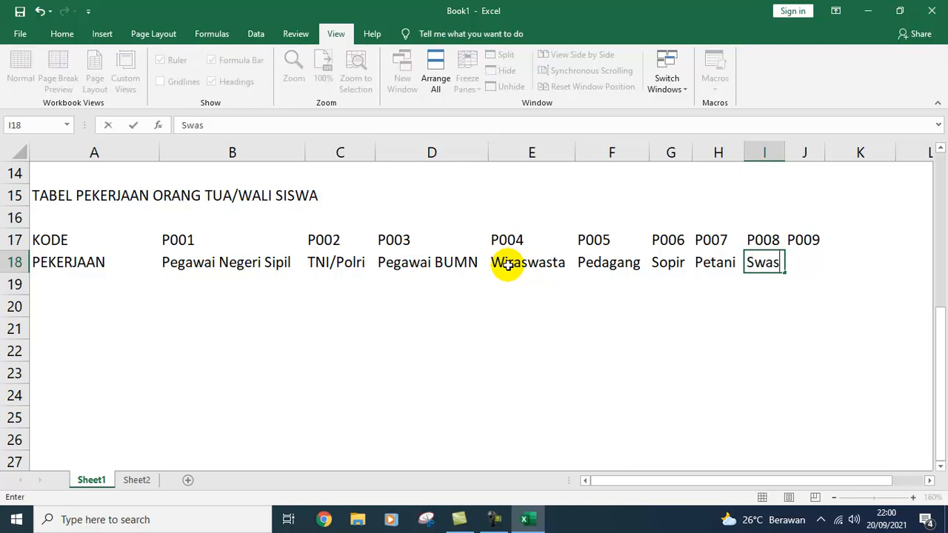
type("ta")
key("Tab")
key("Left")
key("alt+o")
key("c")
key("a")
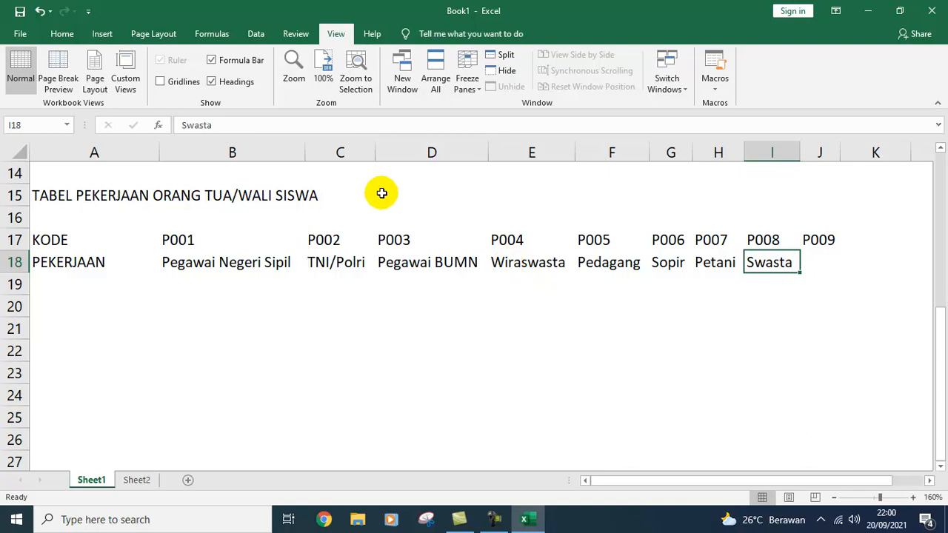
Step: Edit I18 in the formula bar to read Pegawai Swasta and refit column I
left_click(289, 136)
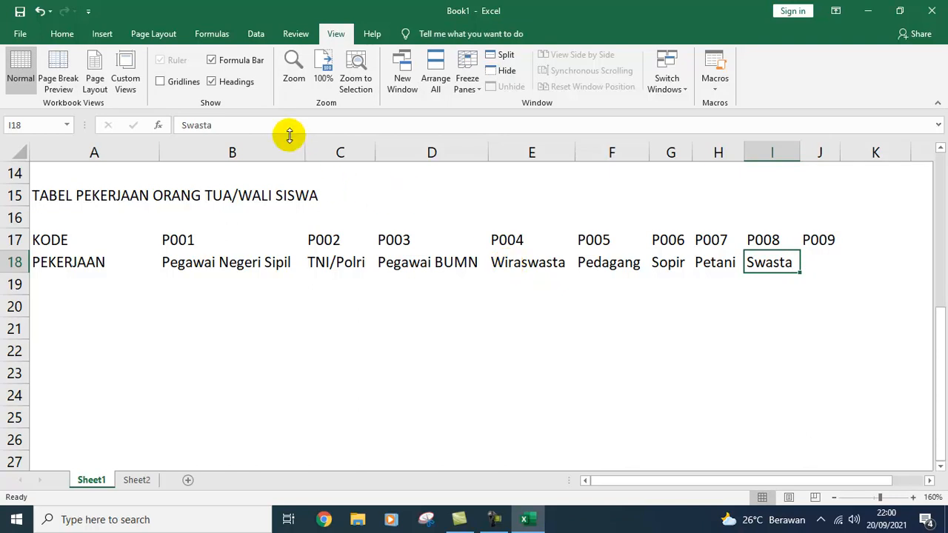
left_click(289, 125)
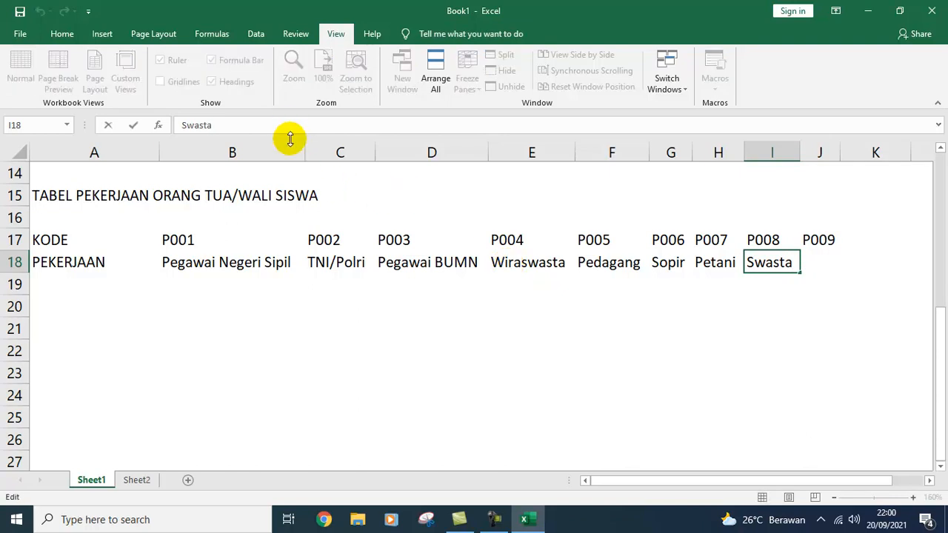
key("Home")
type("Pegawai")
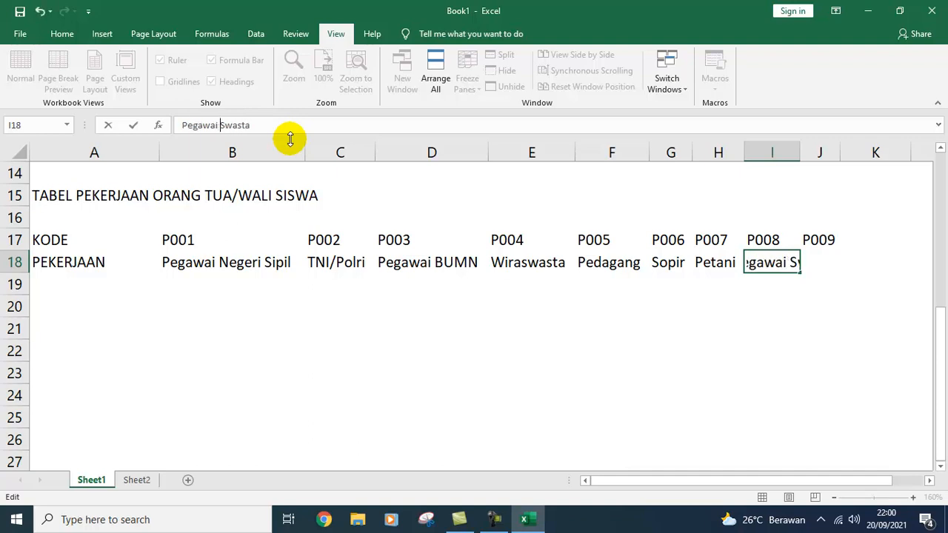
key("Return")
key("Up")
key("alt+o")
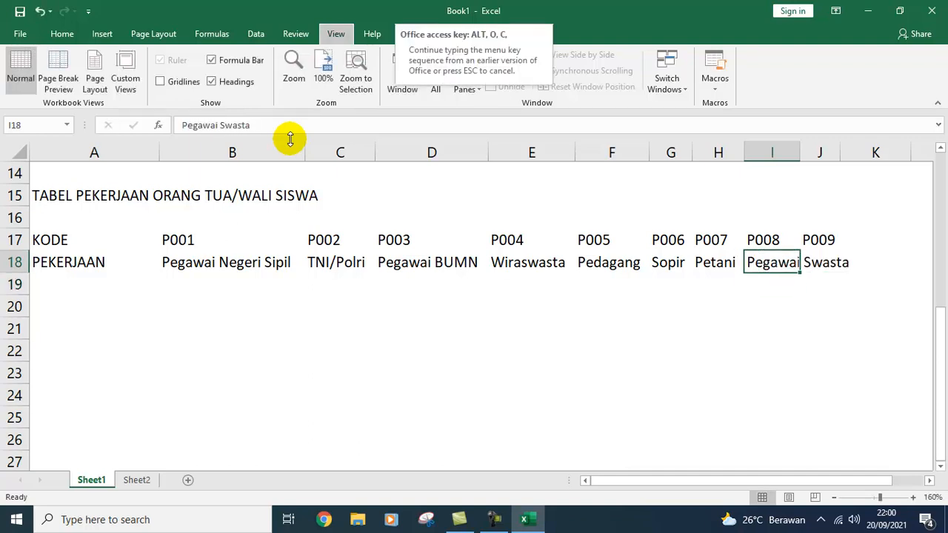
key("c")
key("a")
key("Right")
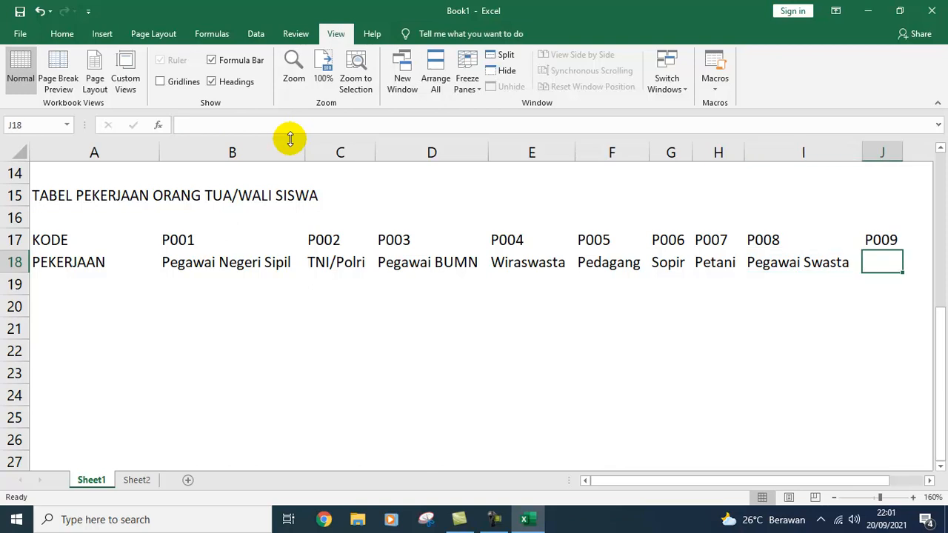
Step: Enter Lainnya under P009 in J18
type("Lainnya")
key("Return")
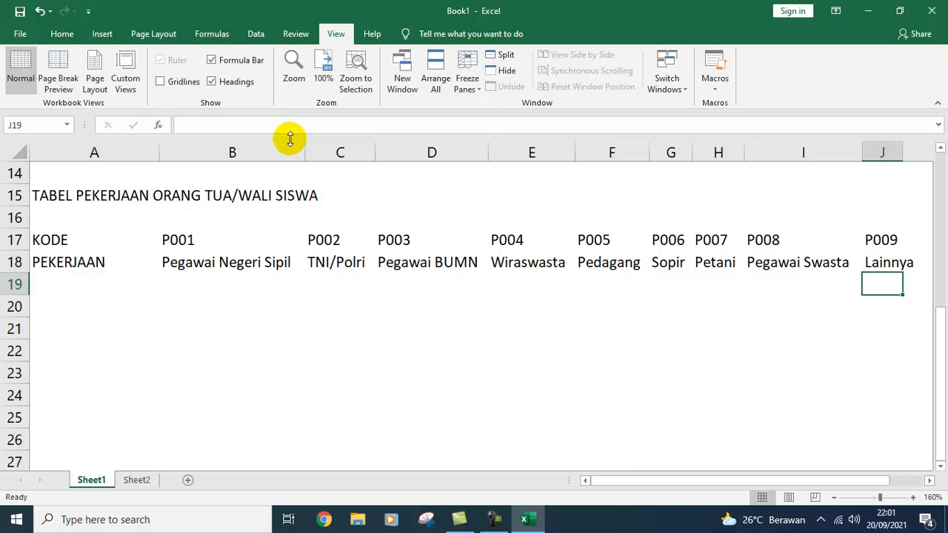
key("Up")
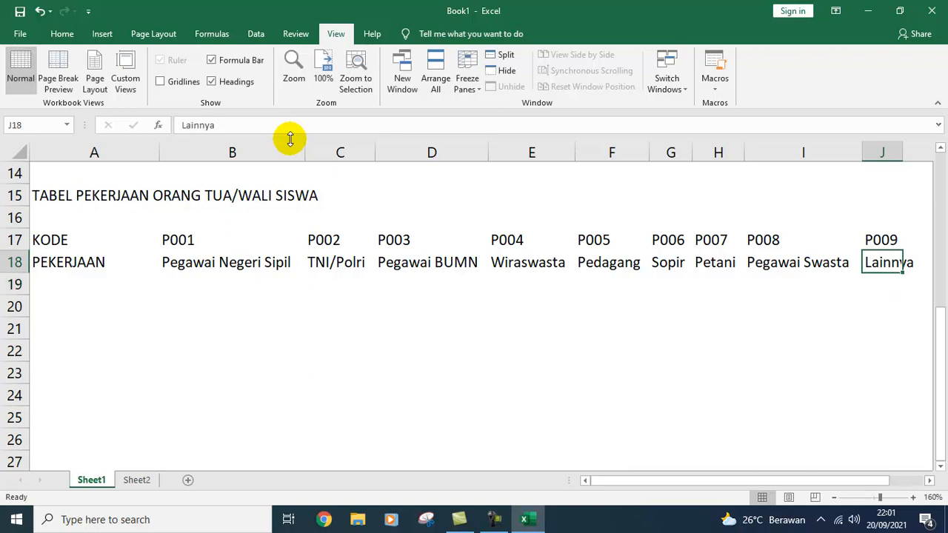
key("alt")
key("Up")
key("Left")
key("Left")
key("Left")
key("Left")
key("Left")
key("Home")
Step: Apply All Borders to the job table A17:J18
key("shift+Right")
key("shift+Right")
key("shift+Right")
key("shift+Right")
key("shift+Right")
key("shift+Right")
key("shift+Right")
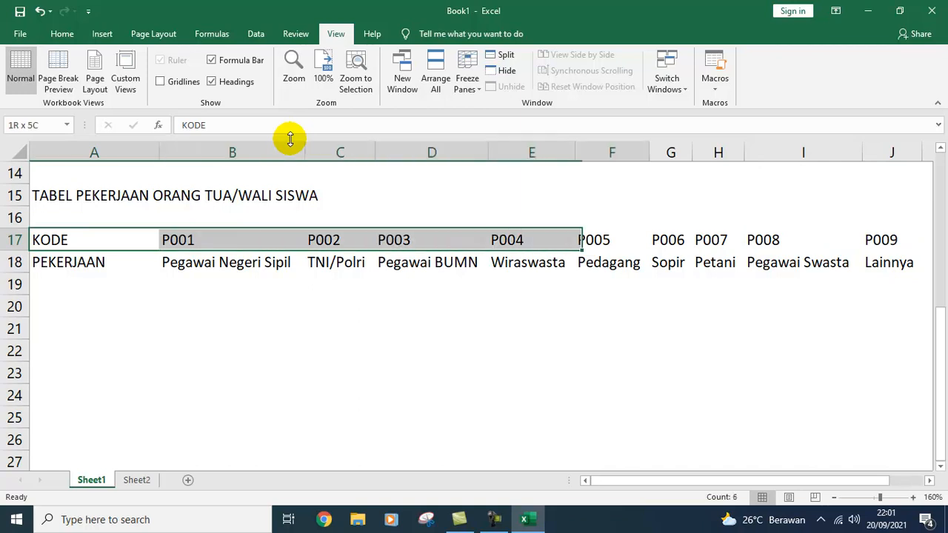
key("shift+Right")
key("shift+Right")
key("shift+Down")
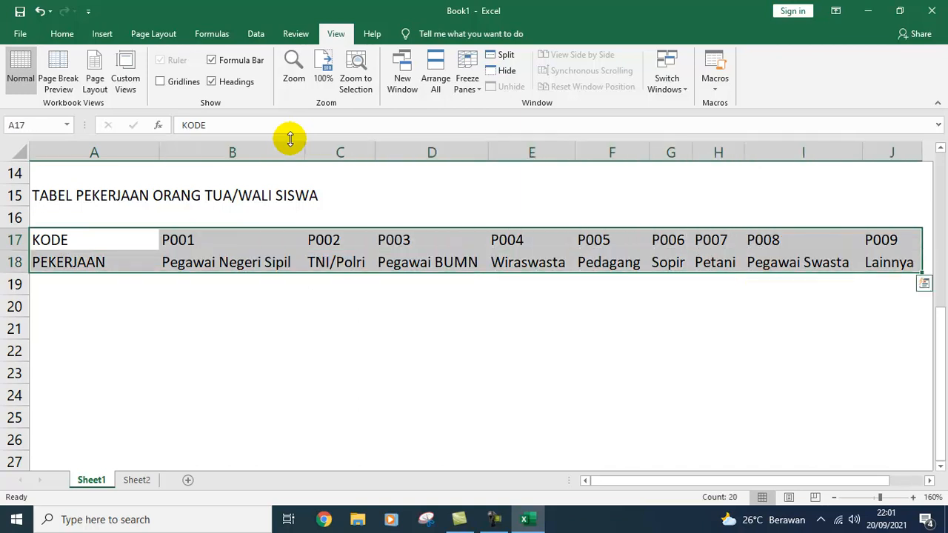
left_click(63, 33)
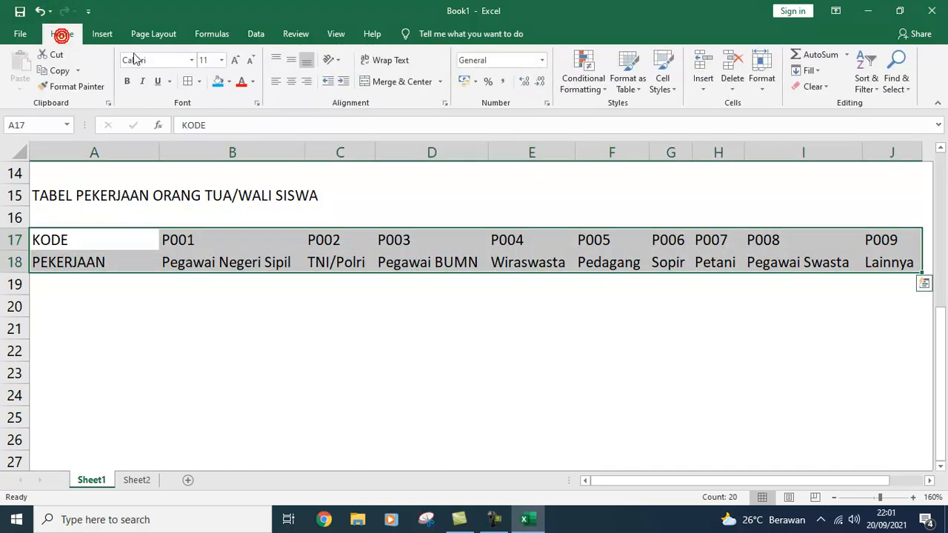
left_click(188, 80)
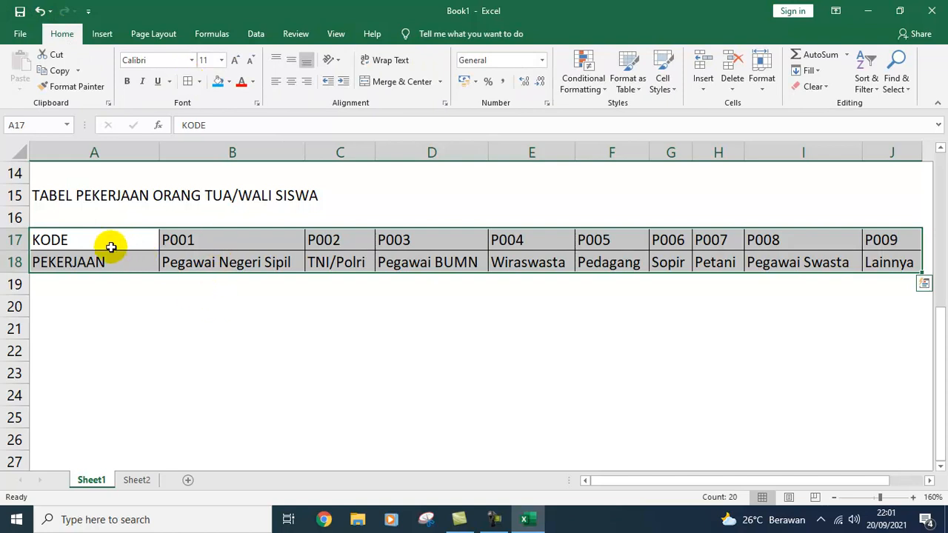
Step: Centre the P001–P009 codes in row 17 and the PEKERJAAN label in A18
left_click(15, 240)
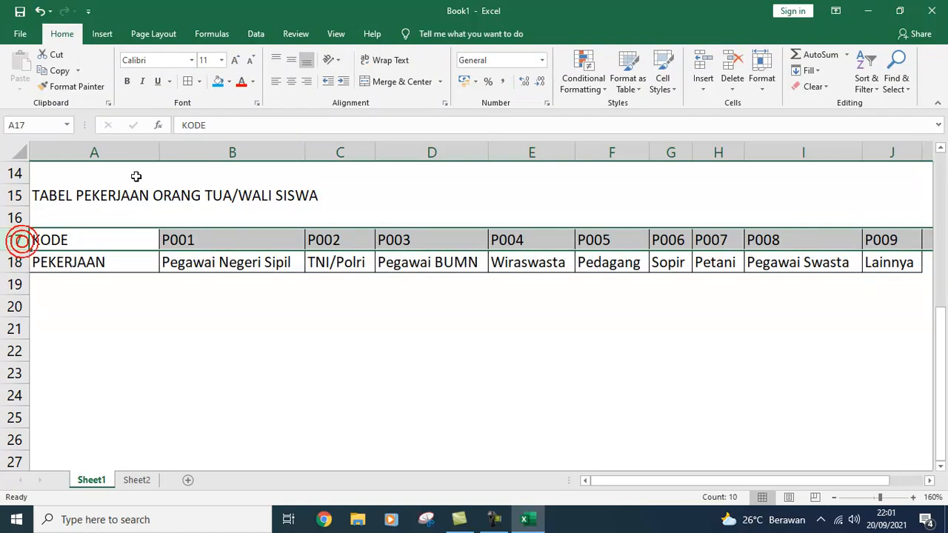
left_click(291, 80)
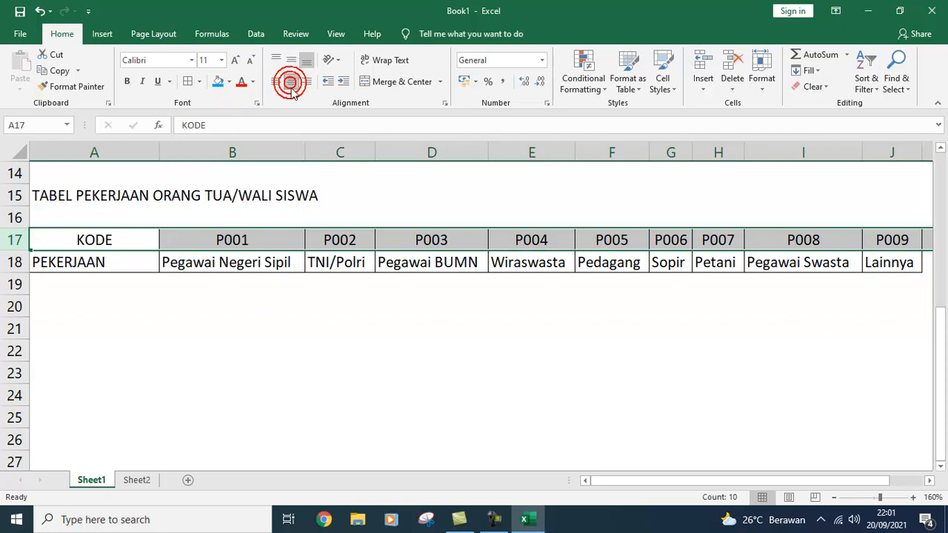
left_click(211, 311)
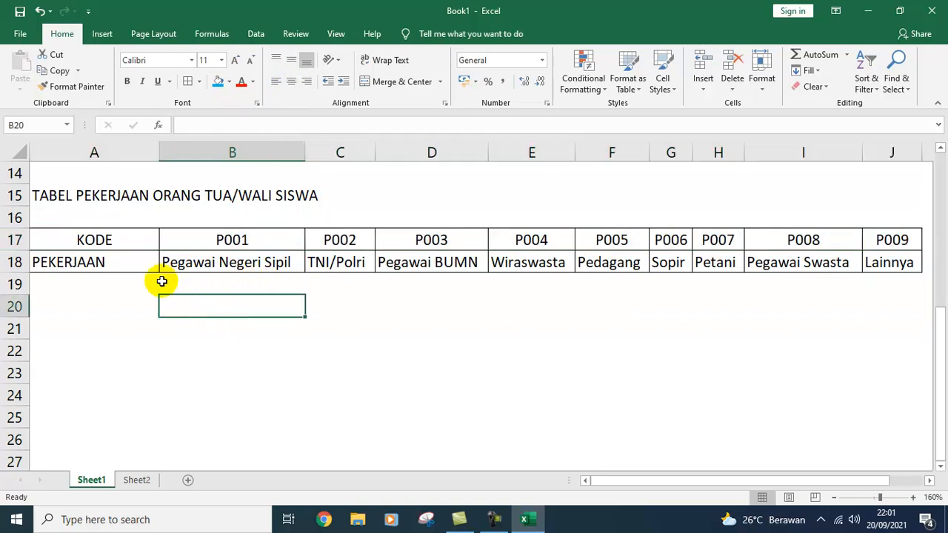
left_click(90, 256)
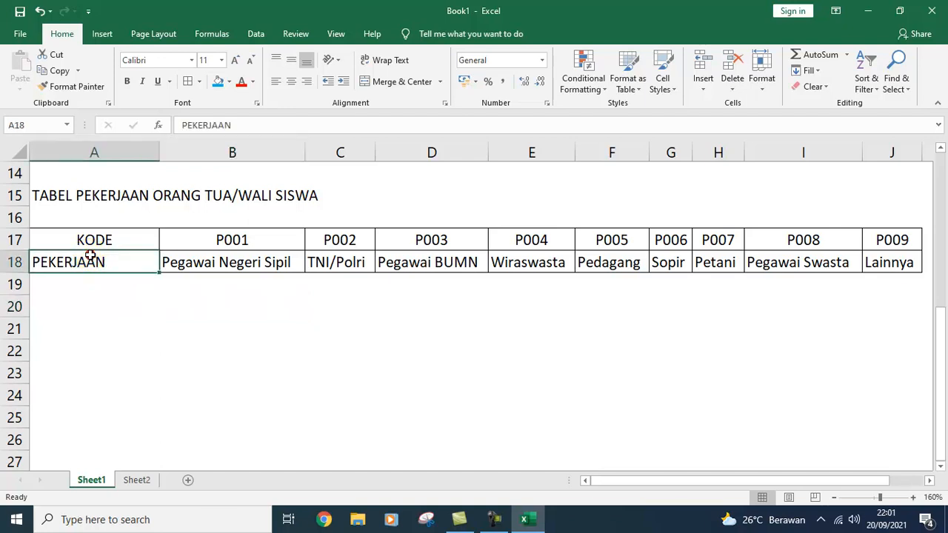
left_click(292, 86)
Step: Select A17:J18 and name it PEKERJAAN via the Name Box
left_click(136, 240)
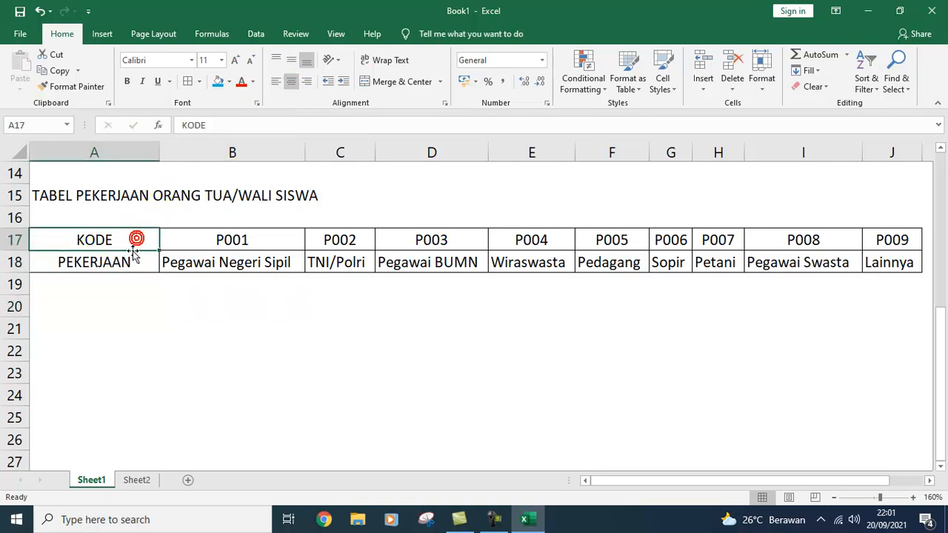
left_click(127, 263)
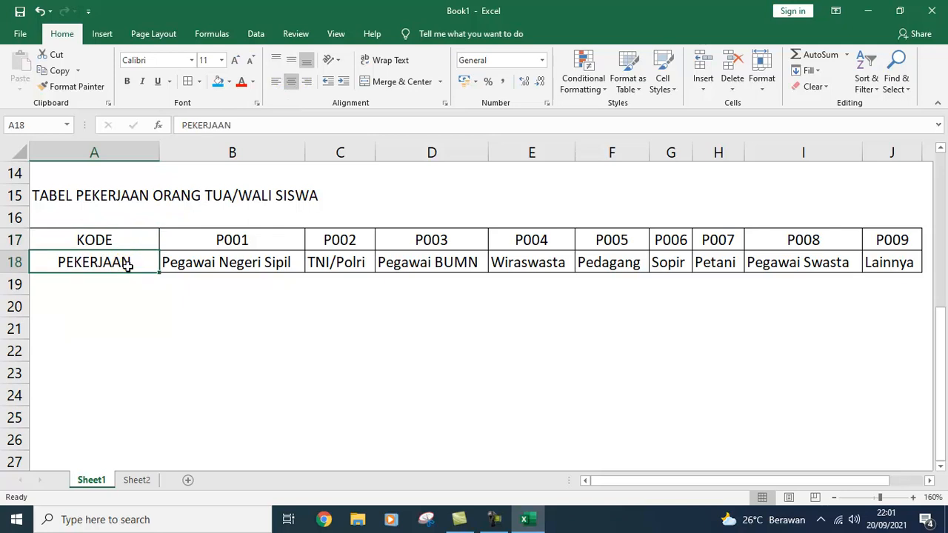
left_click(190, 241)
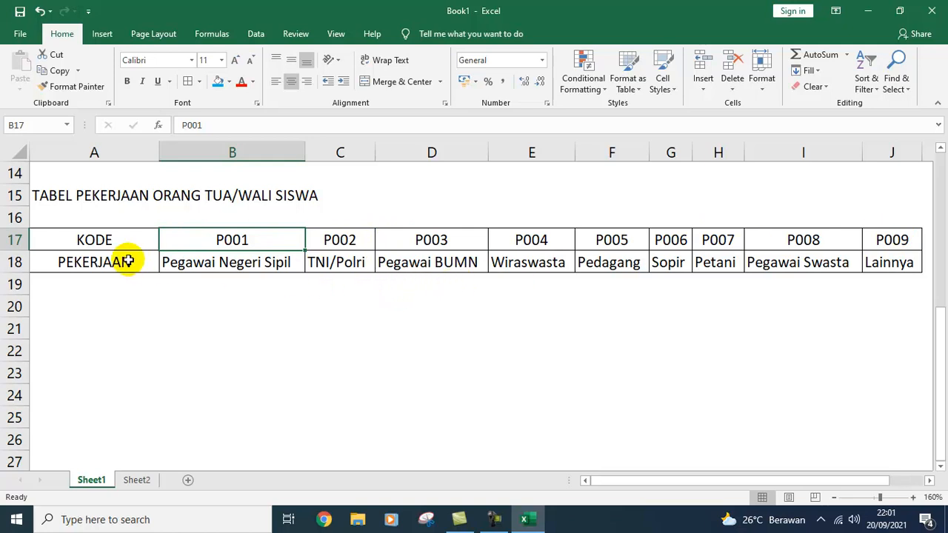
left_click_drag(91, 242, 868, 266)
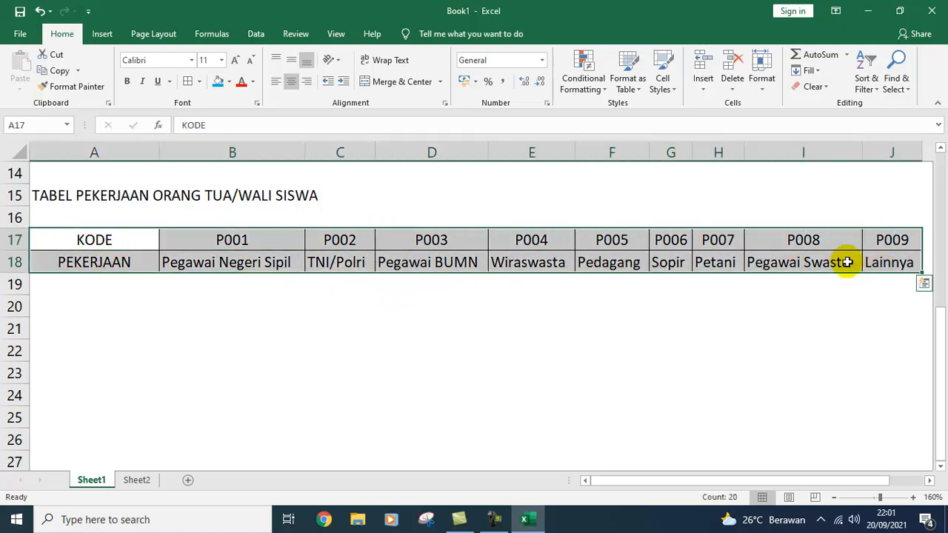
left_click(33, 40)
left_click(31, 40)
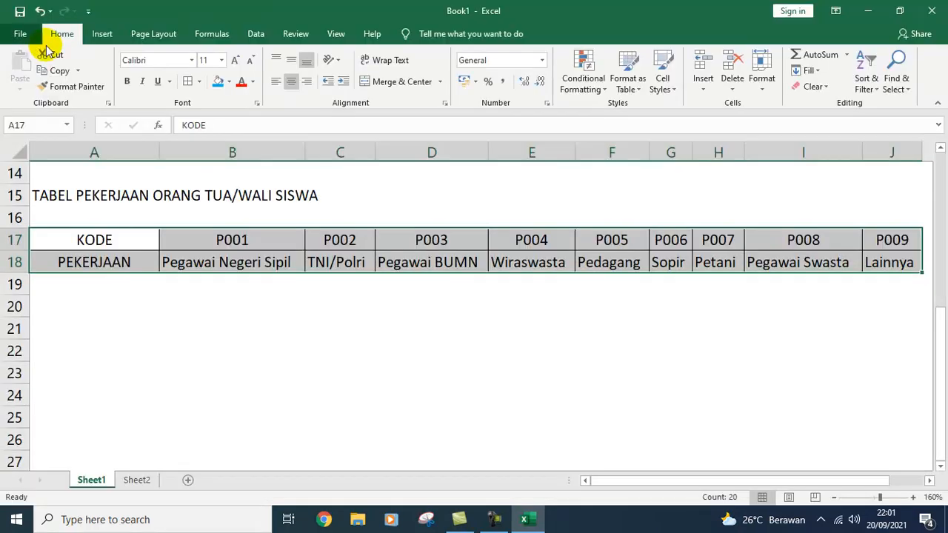
left_click(48, 123)
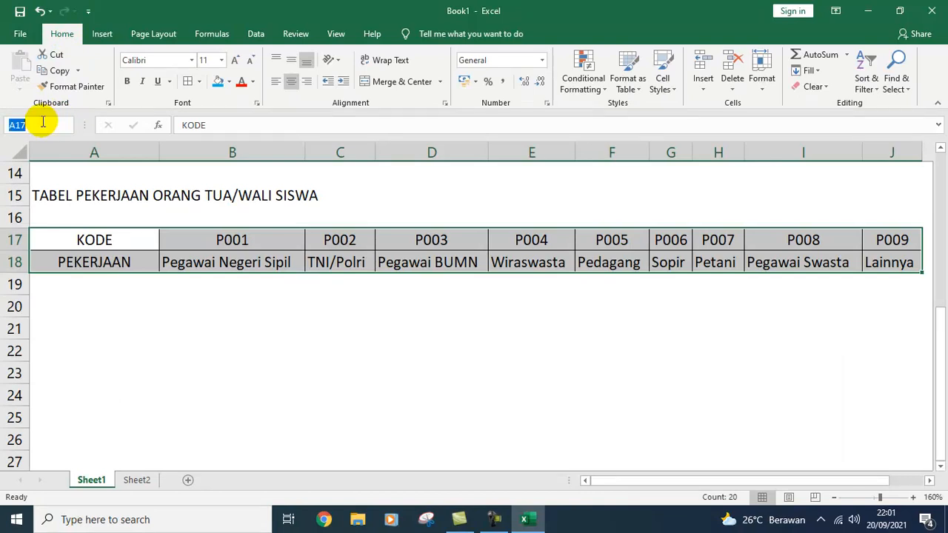
type("ko")
key("BackSpace")
key("BackSpace")
key("BackSpace")
key("BackSpace")
key("BackSpace")
type("PEKERJAAN")
key("Return")
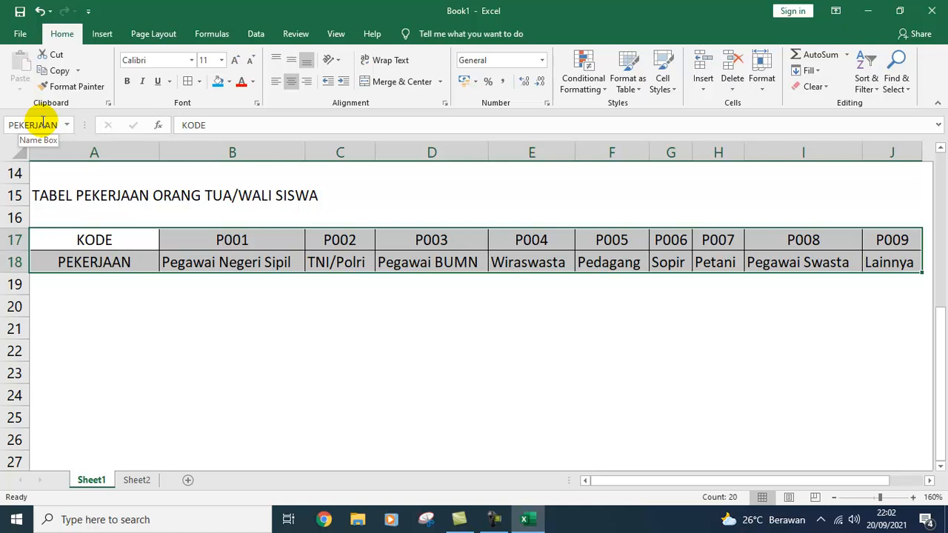
Step: Leave the Sheet1 job table and go to the Sheet2 student lookup form
left_click(94, 239)
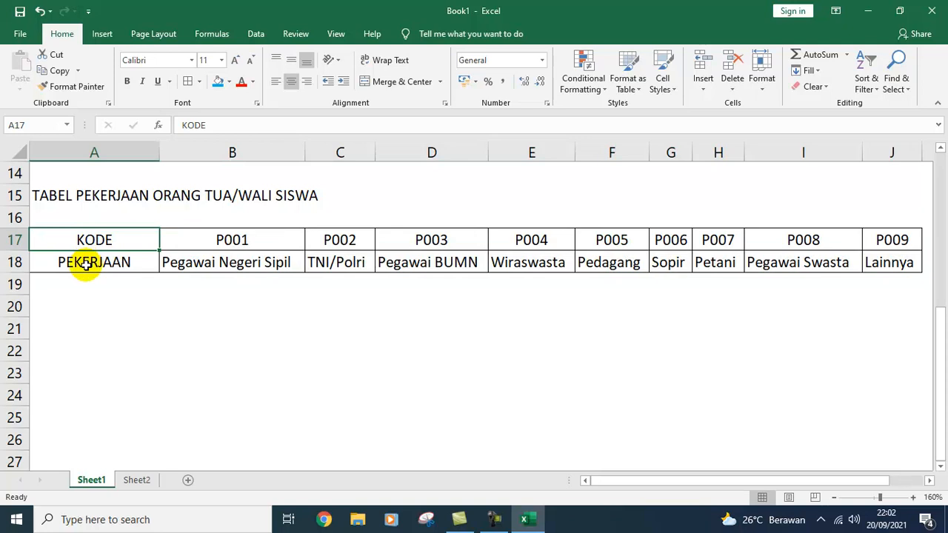
left_click(86, 267)
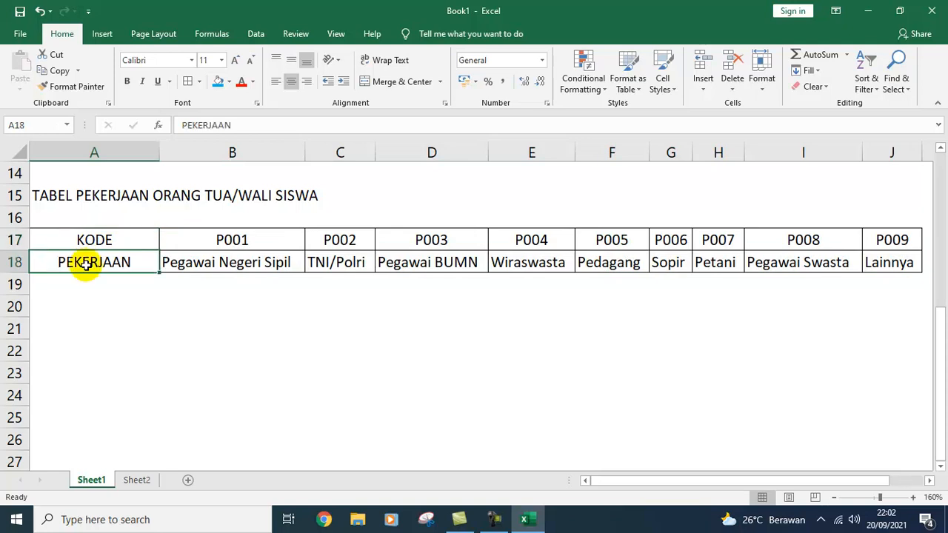
scroll(86, 267, "up", 3)
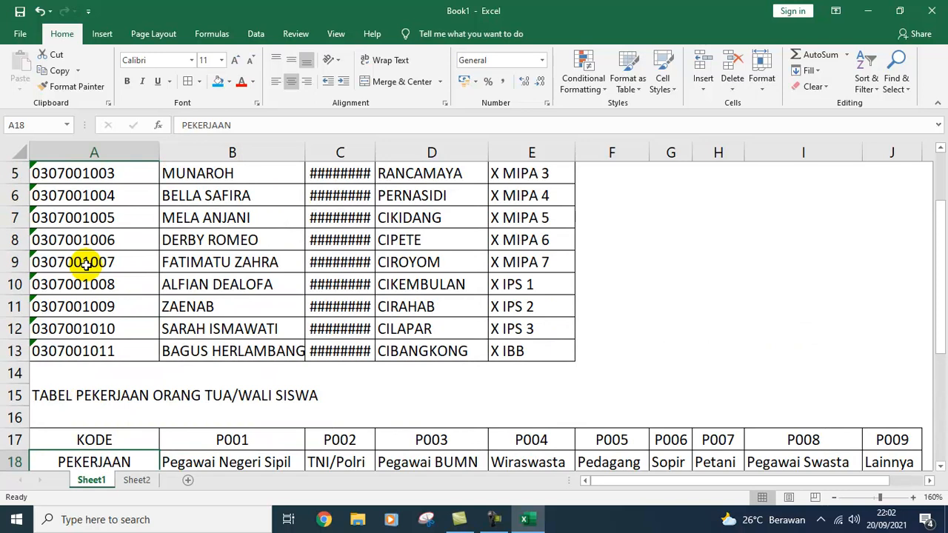
scroll(86, 266, "down", 1)
scroll(85, 265, "up", 3)
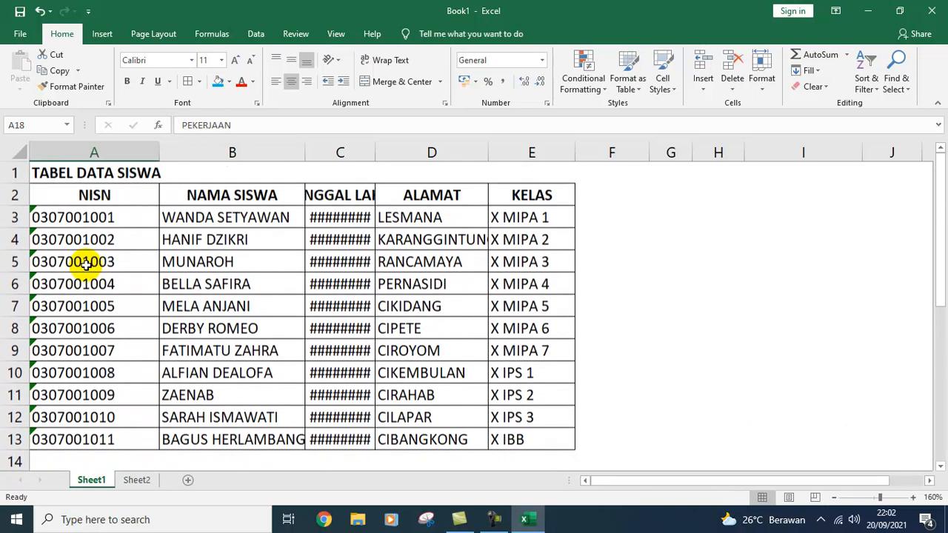
scroll(86, 263, "down", 5)
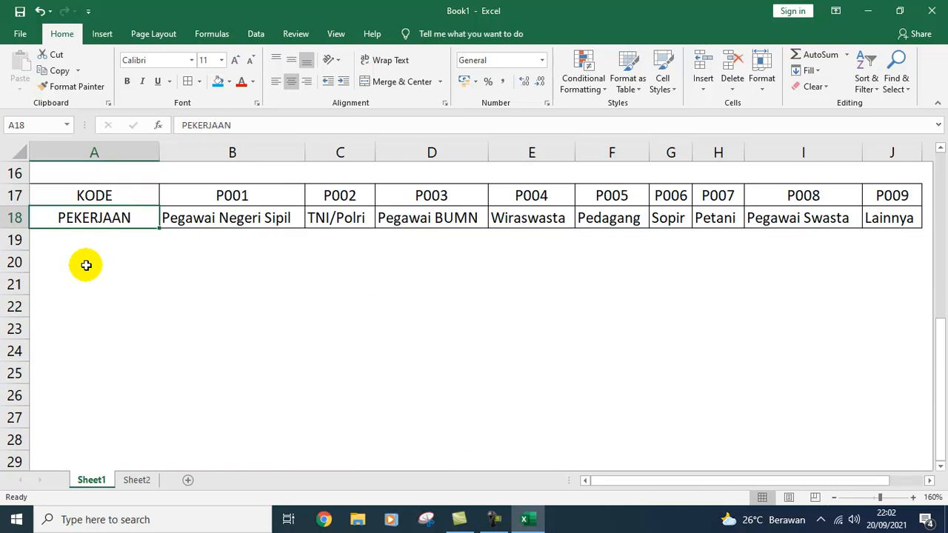
left_click(940, 148)
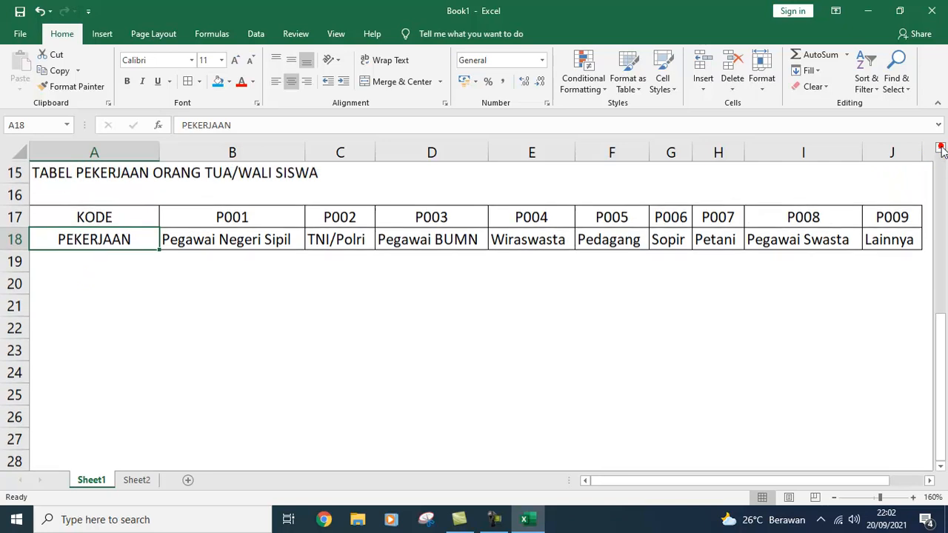
left_click(138, 479)
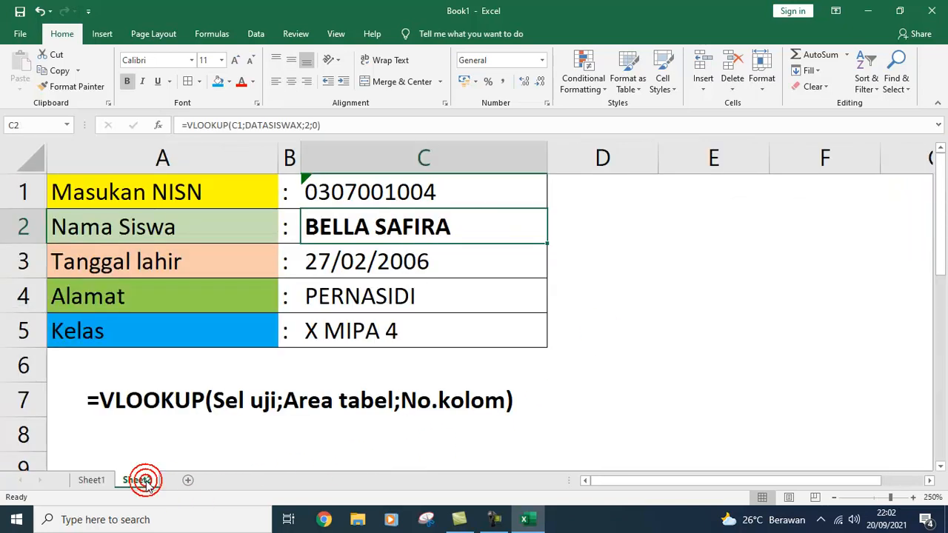
Step: Type the label Pekerjaan Orang Tua into A6 below Kelas
left_click(219, 360)
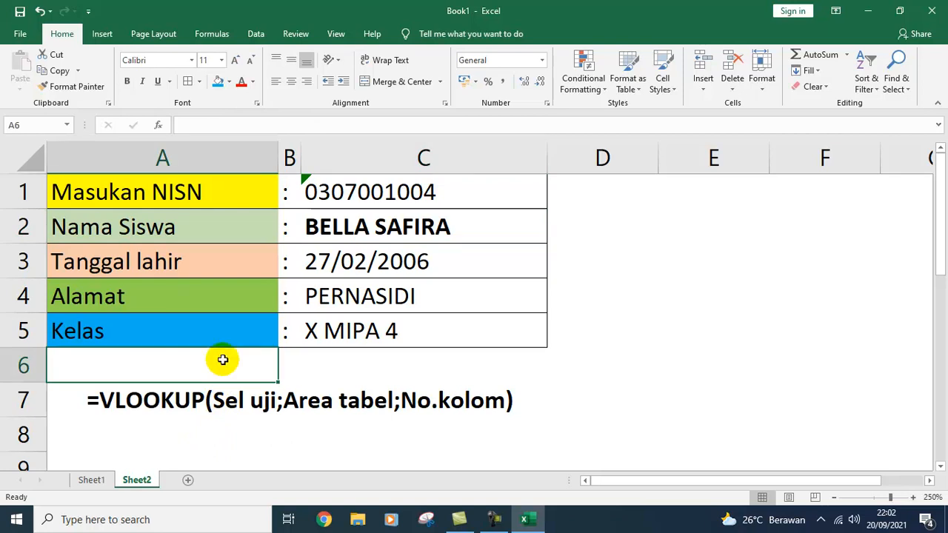
type("P")
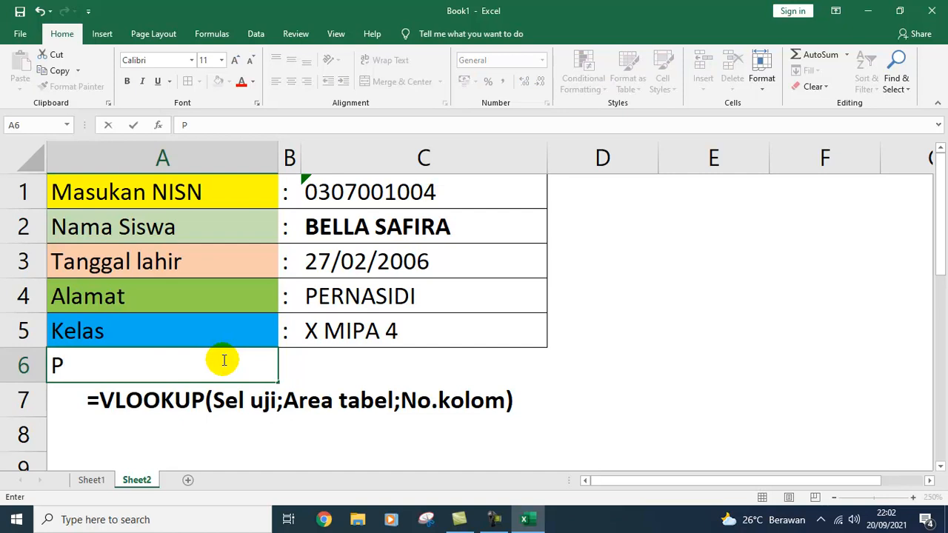
type("eke")
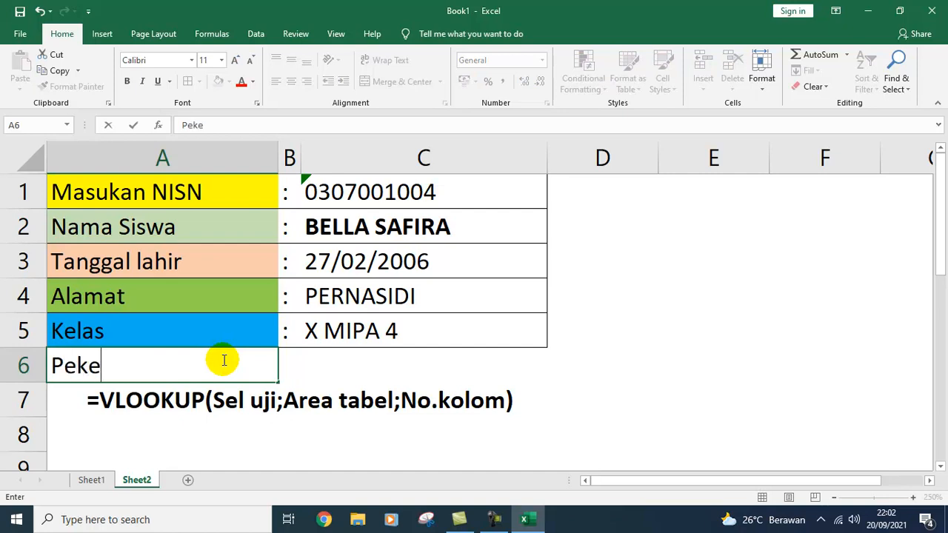
type("rjaan ")
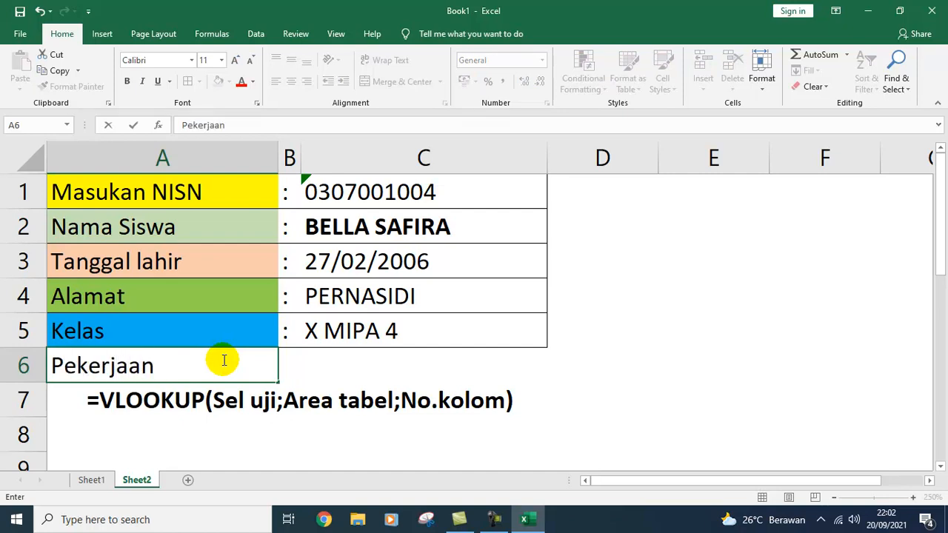
type("O")
type("ean")
key("BackSpace")
key("BackSpace")
key("BackSpace")
type("rang Tua")
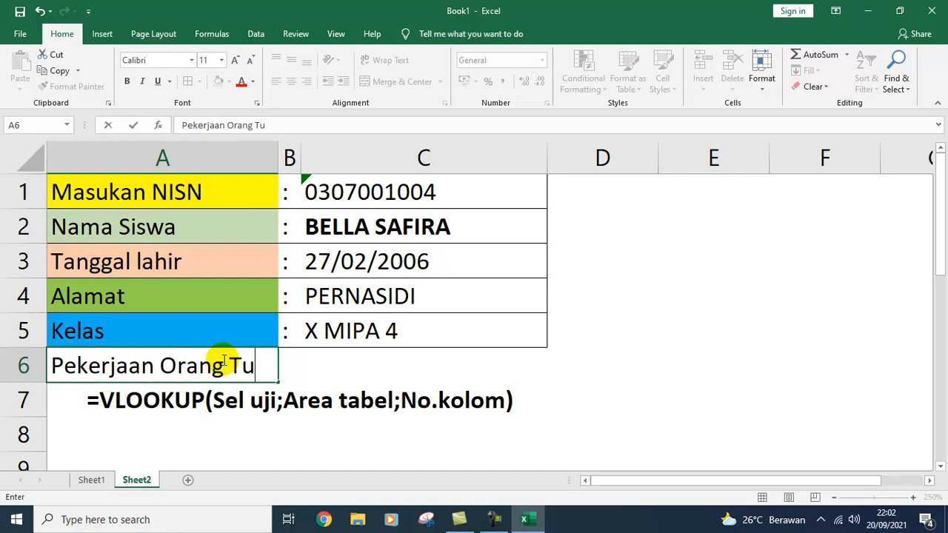
key("Return")
Step: Copy the colon from B5 into B6
left_click(222, 362)
key("Up")
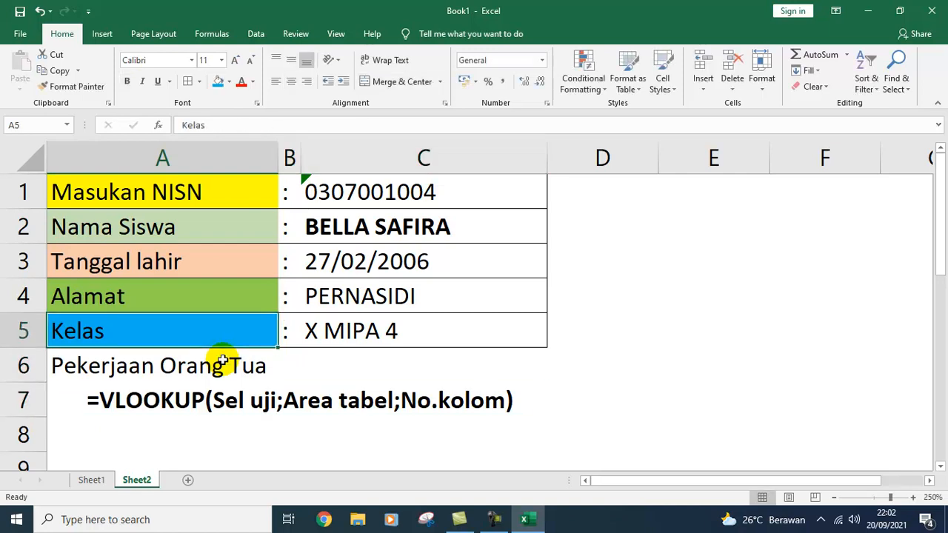
key("Right")
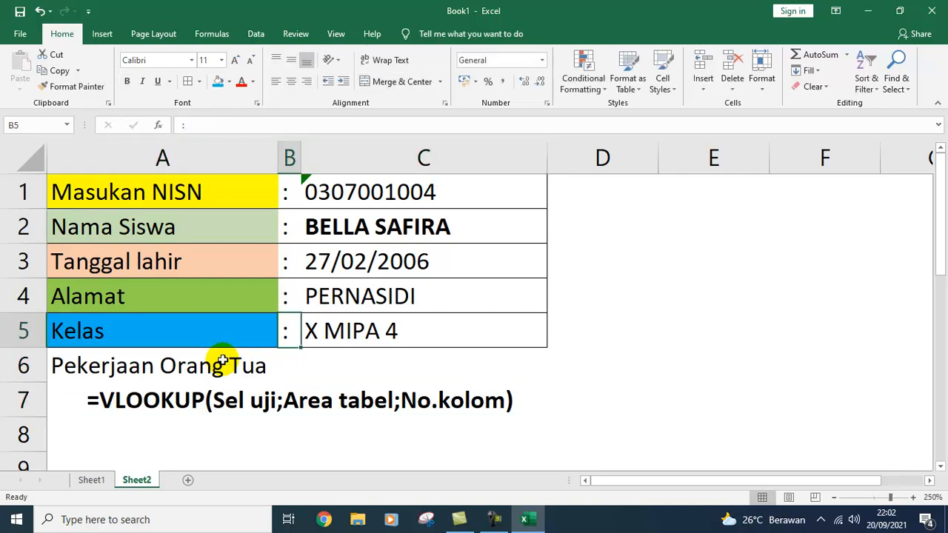
key("ctrl+c")
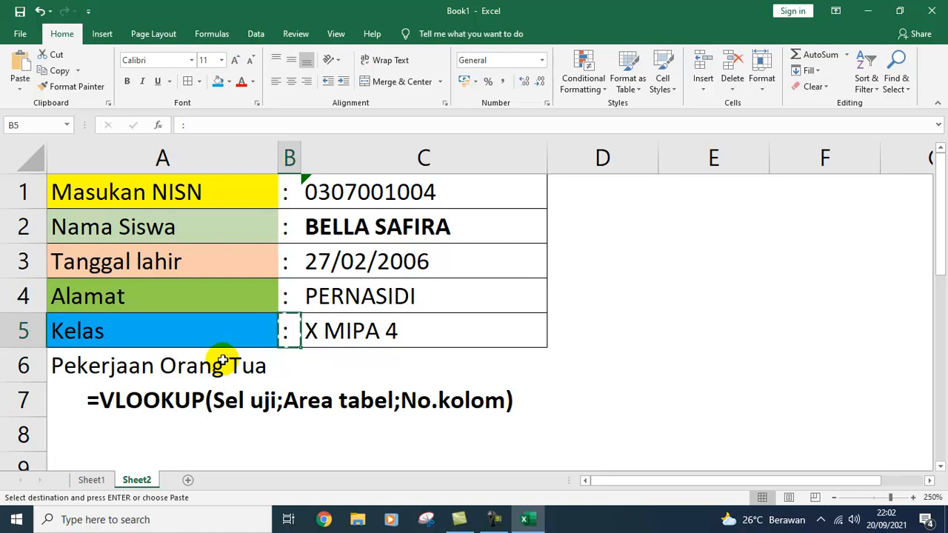
key("Down")
key("Return")
Step: Select A6:C6 and open Format Cells with Ctrl+1
key("Up")
key("Up")
key("Down")
key("Down")
key("Left")
key("shift+Right")
key("shift+Right")
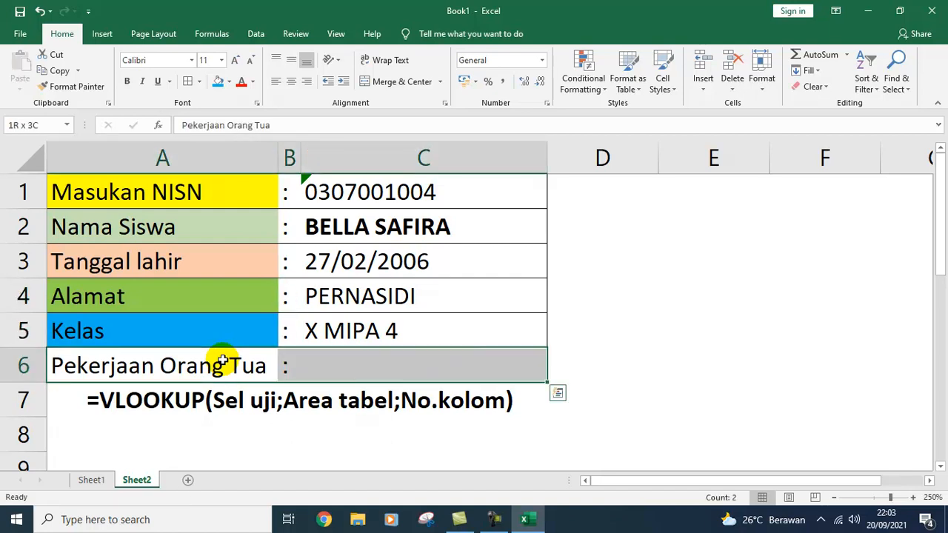
key("ctrl+1")
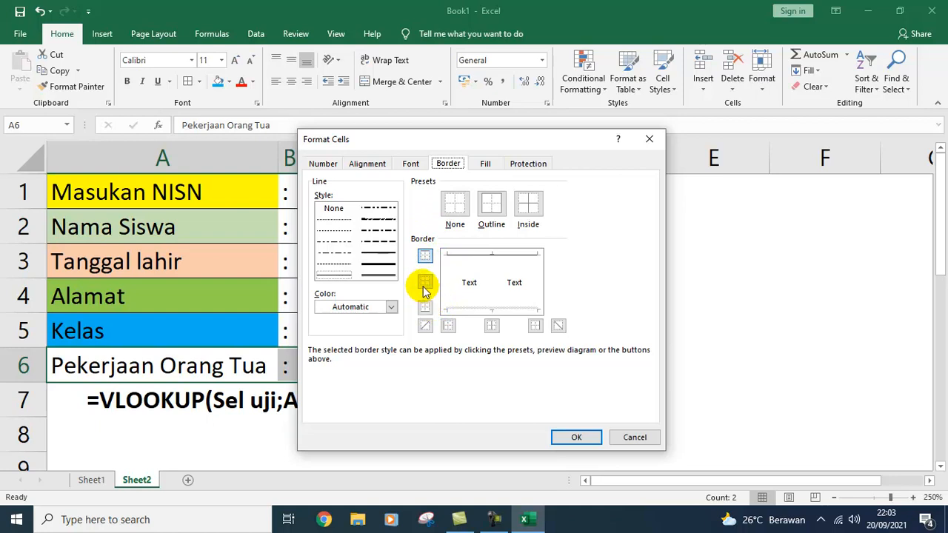
Step: Give A6:C6 top, bottom, left and right borders
left_click(425, 256)
left_click(425, 256)
left_click(425, 256)
left_click(425, 307)
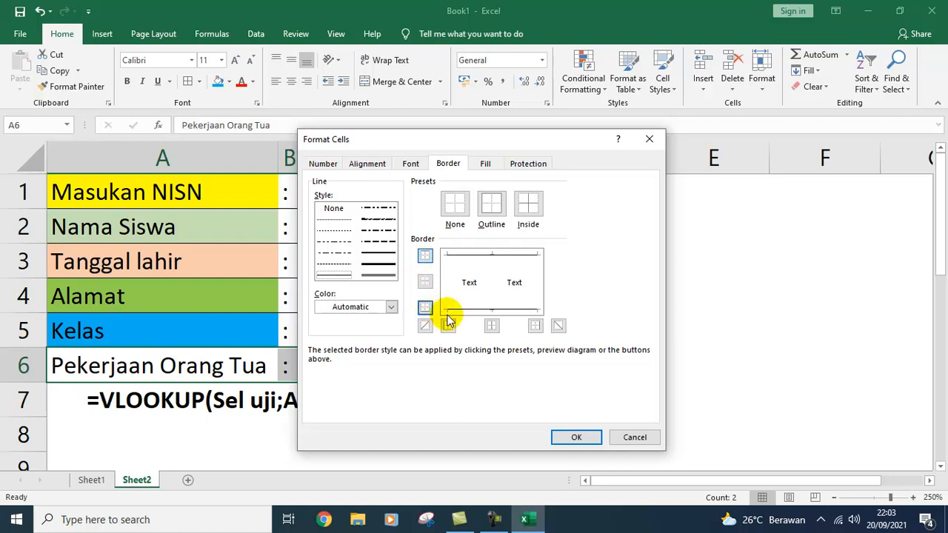
left_click(537, 326)
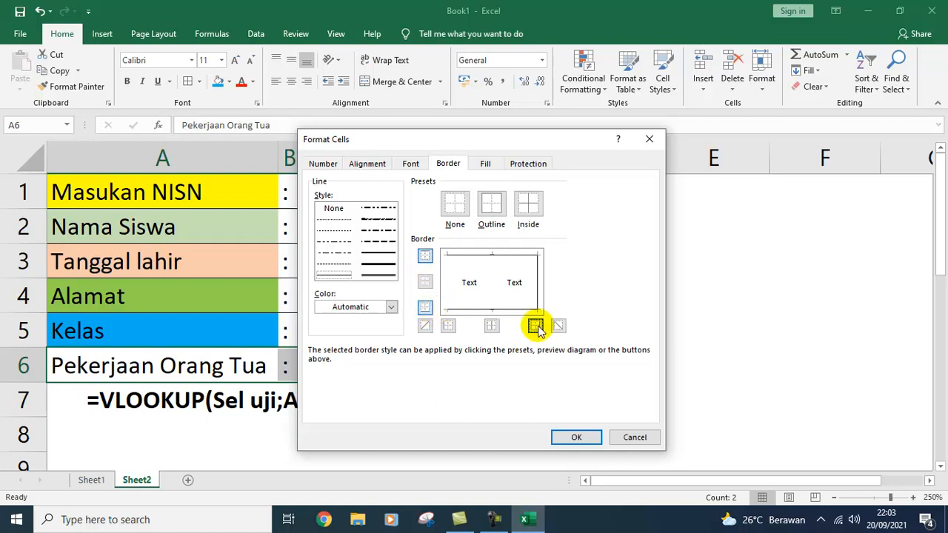
left_click(449, 326)
left_click(577, 437)
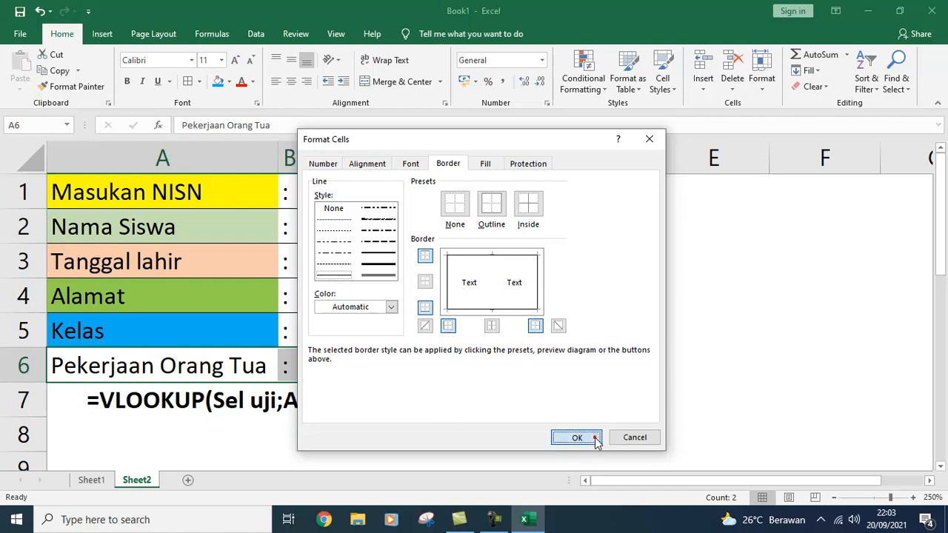
left_click(628, 384)
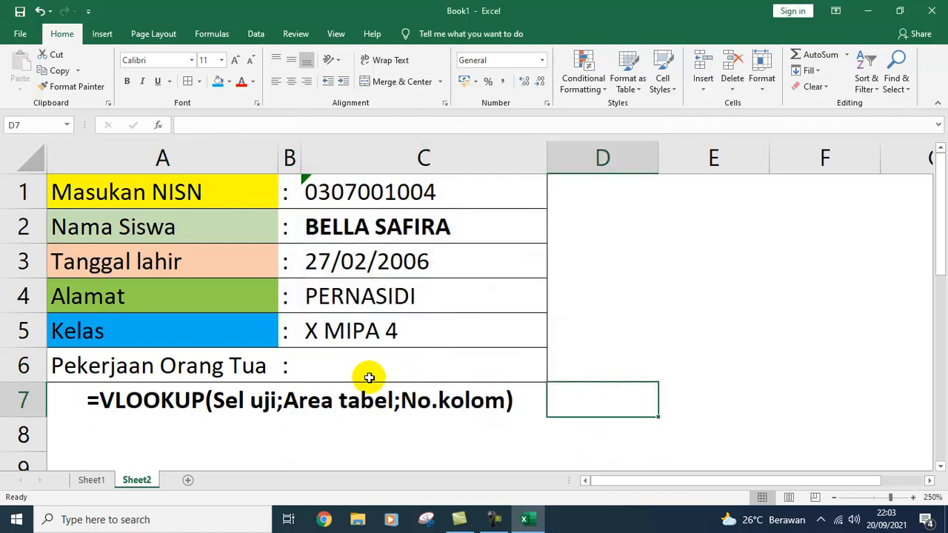
Step: Fill the Pekerjaan Orang Tua label cell A6 with light blue
left_click(271, 366)
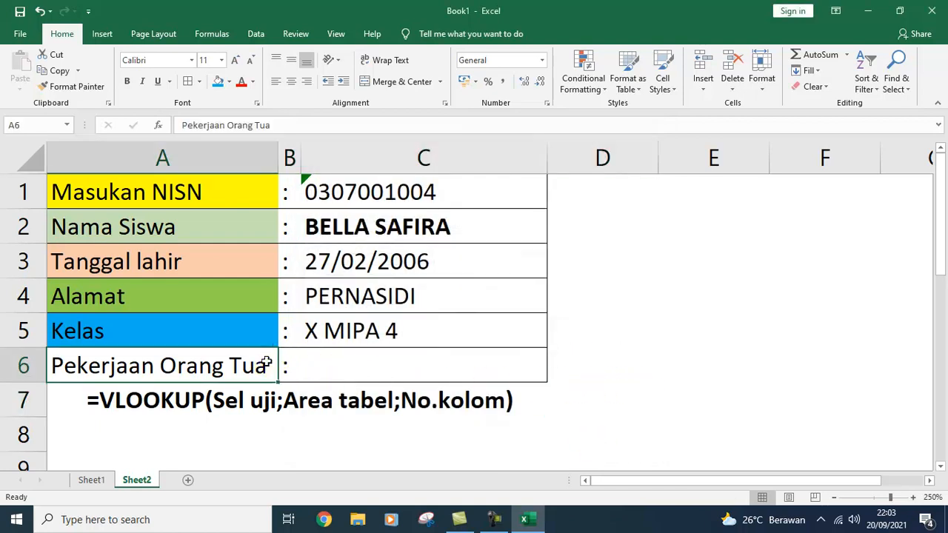
left_click(228, 82)
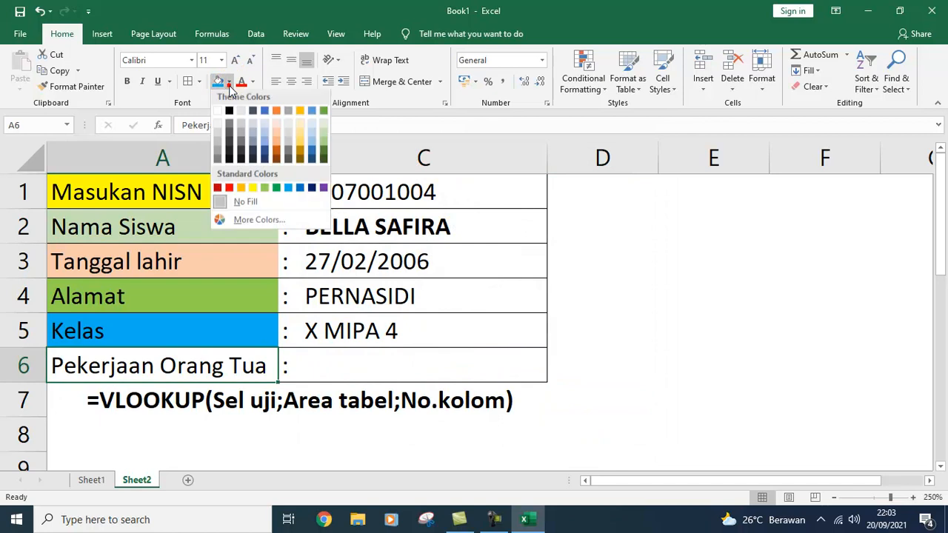
left_click(311, 140)
left_click(624, 321)
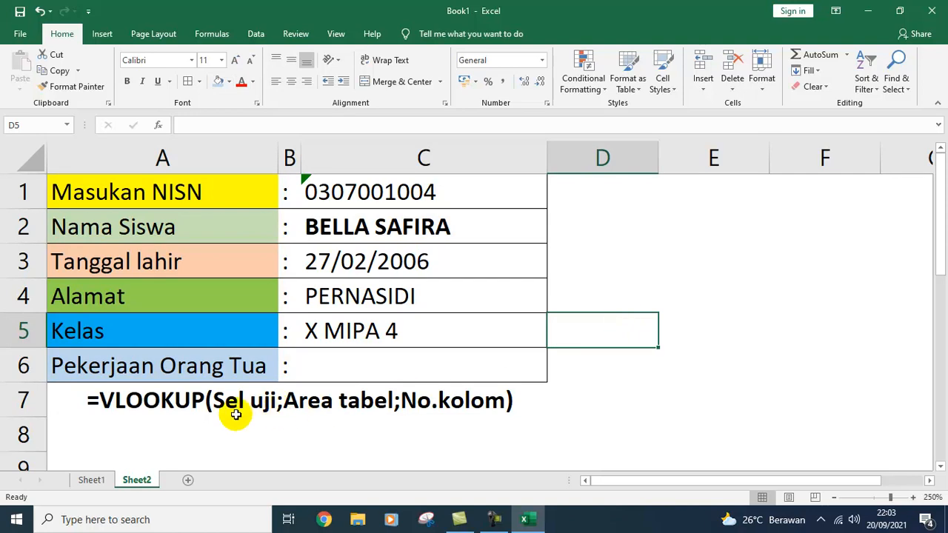
left_click(214, 404)
Step: Copy the VLOOKUP note into A8 and edit it to =HLOOKUP(Sel uji;Area tabel;No.baris)
key("ctrl+c")
key("Down")
key("Return")
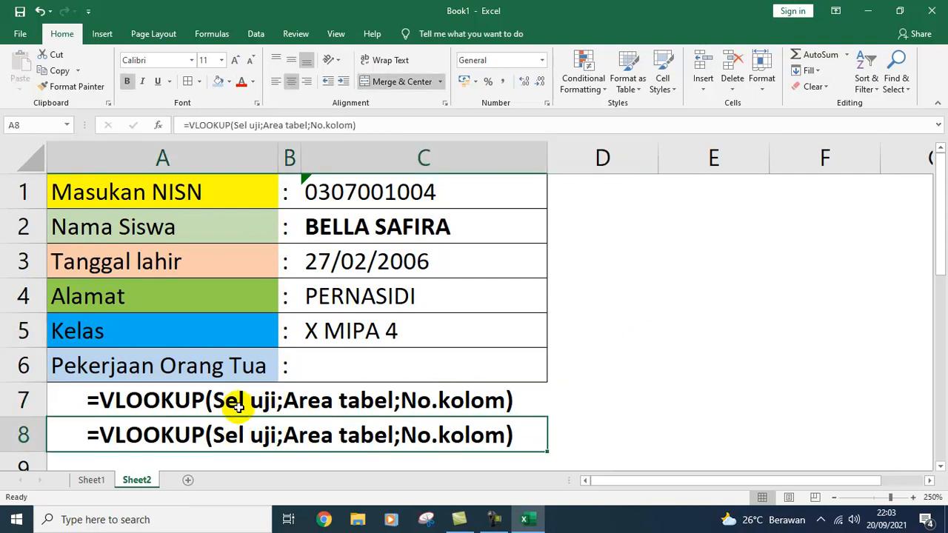
left_click(197, 130)
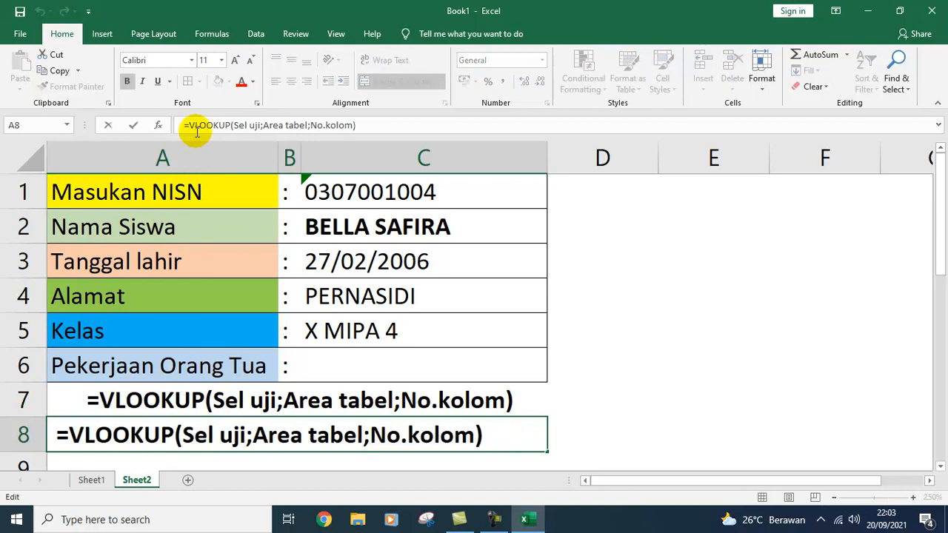
key("BackSpace")
type("H")
key("BackSpace")
type("H")
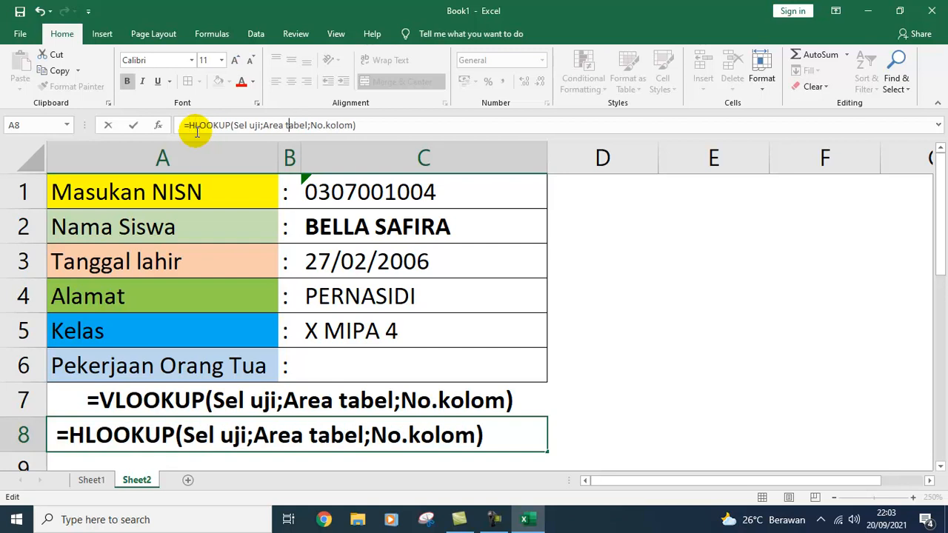
key("Left")
key("Left")
type("baris")
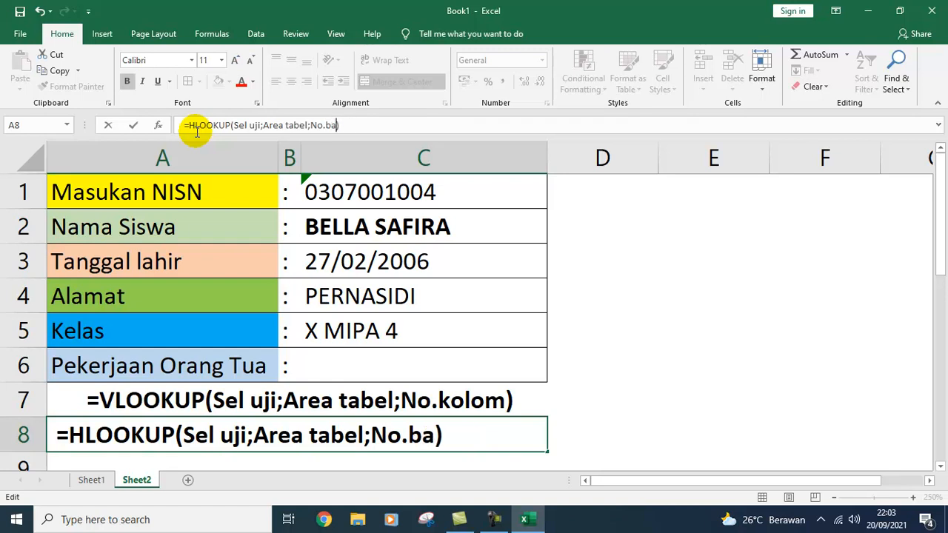
key("Return")
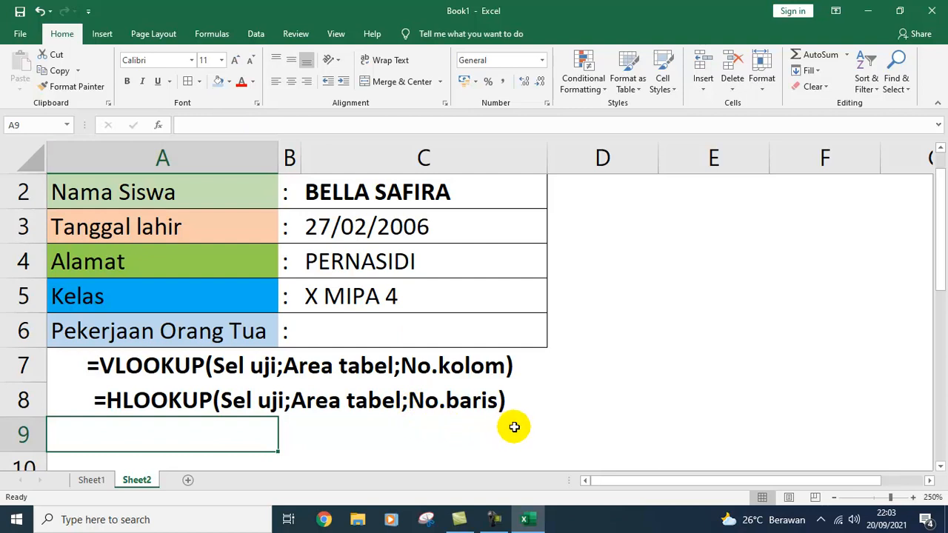
Step: Zoom Sheet2 out to 220% so the form and columns through H are visible
scroll(511, 428, "up", 1)
scroll(513, 427, "down", 1, "ctrl")
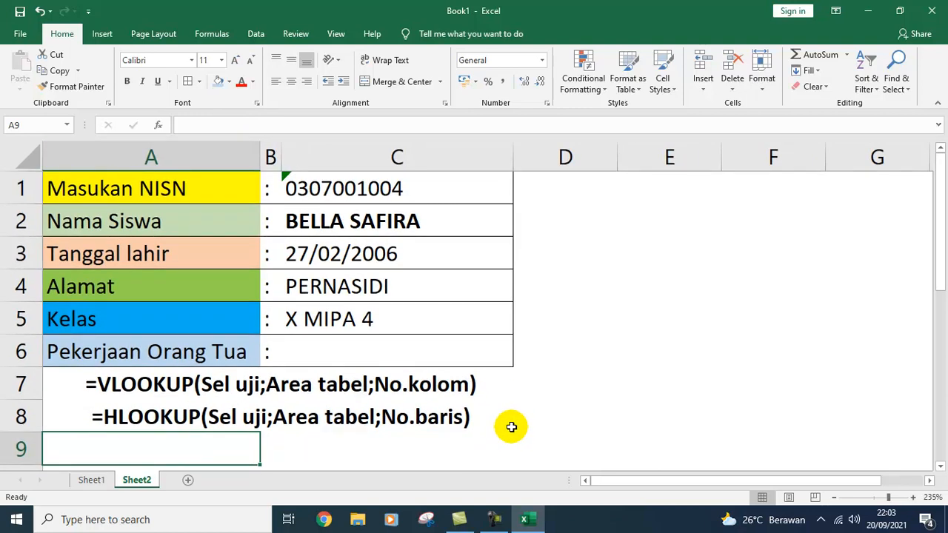
scroll(511, 425, "down", 1, "ctrl")
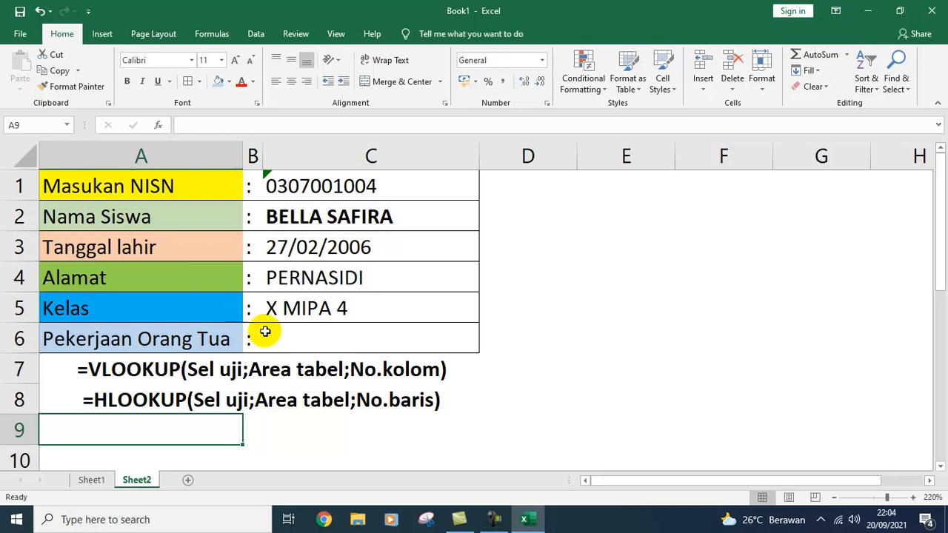
left_click(343, 187)
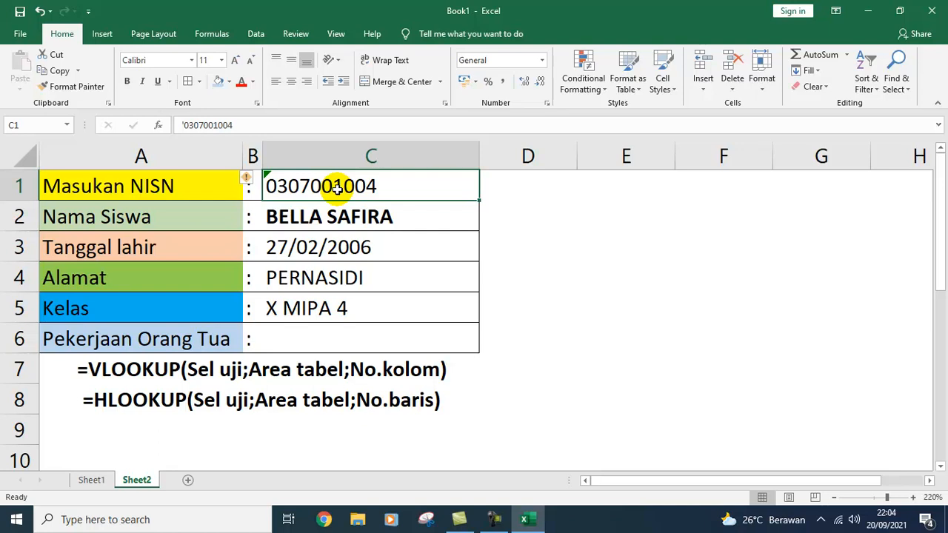
left_click(546, 186)
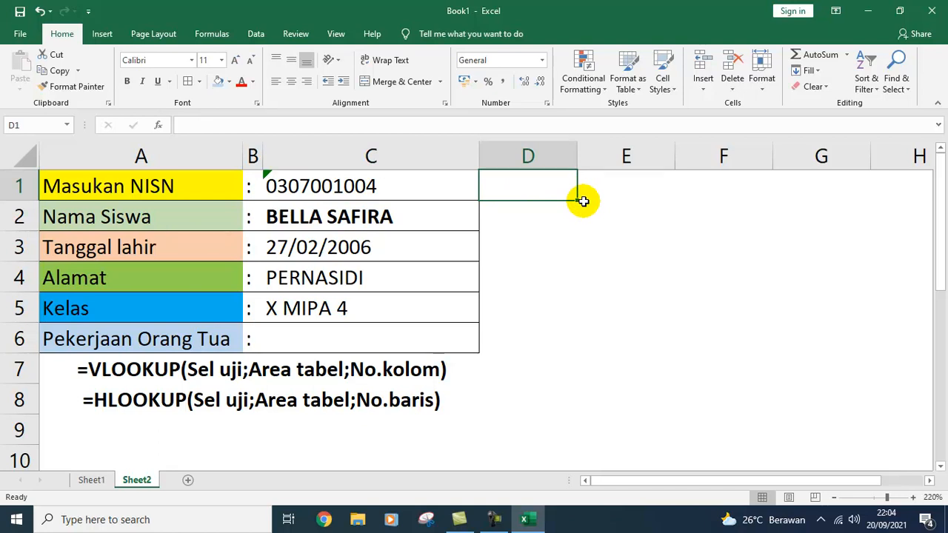
Step: Enter the label 'Kode Pekerjaan' in cell E2
key("Right")
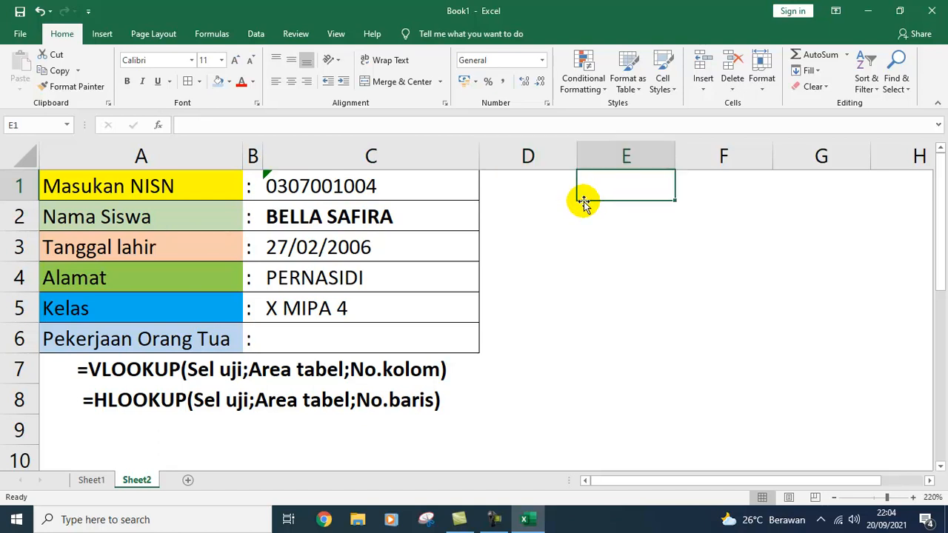
key("Down")
key("Left")
key("Right")
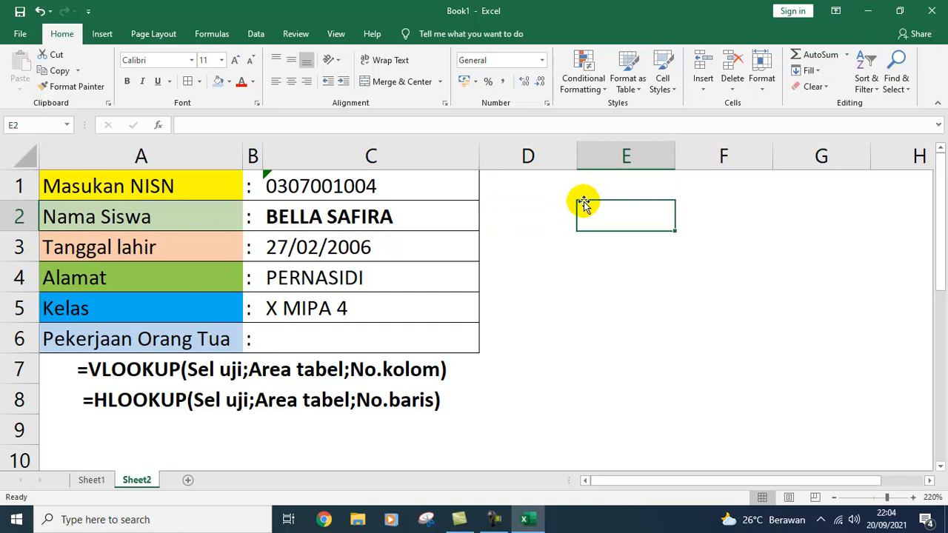
type("Kos")
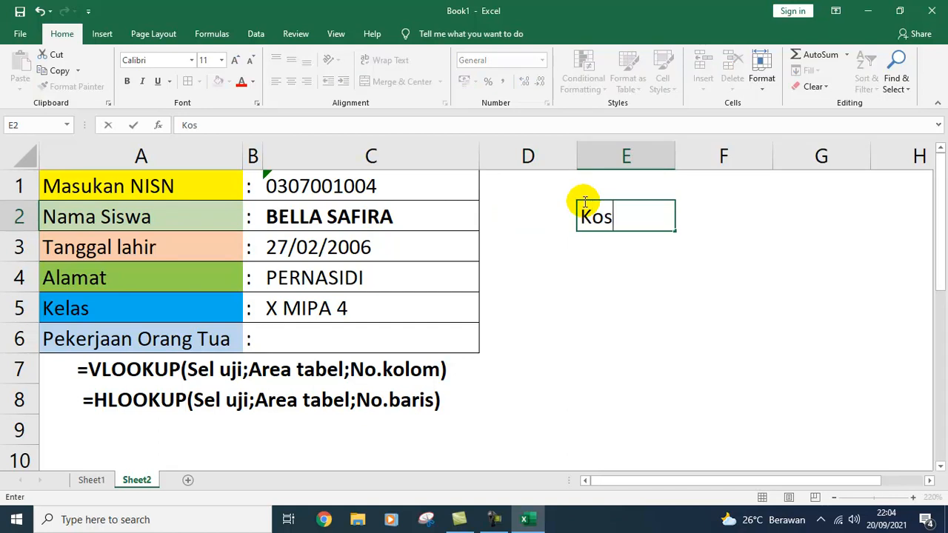
type("de Pek")
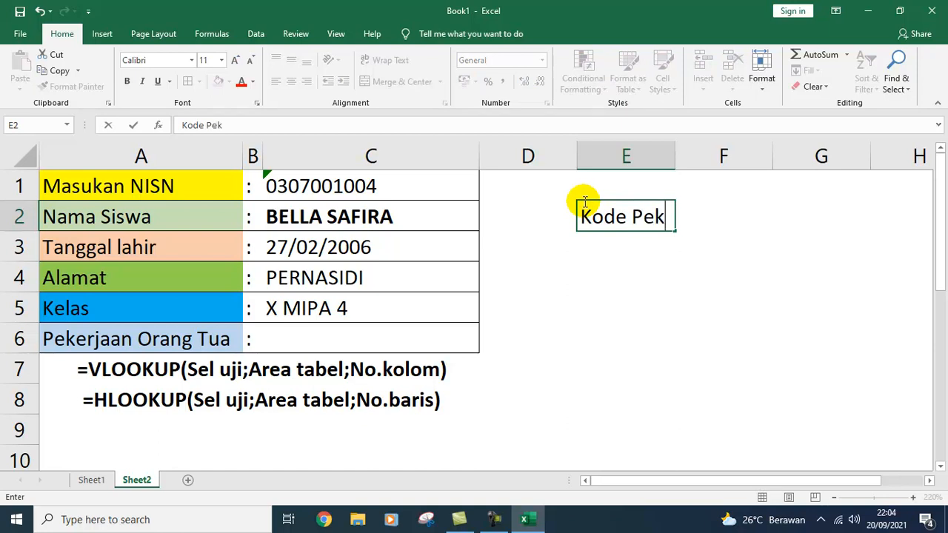
type("erjaan")
key("Return")
left_click(584, 201)
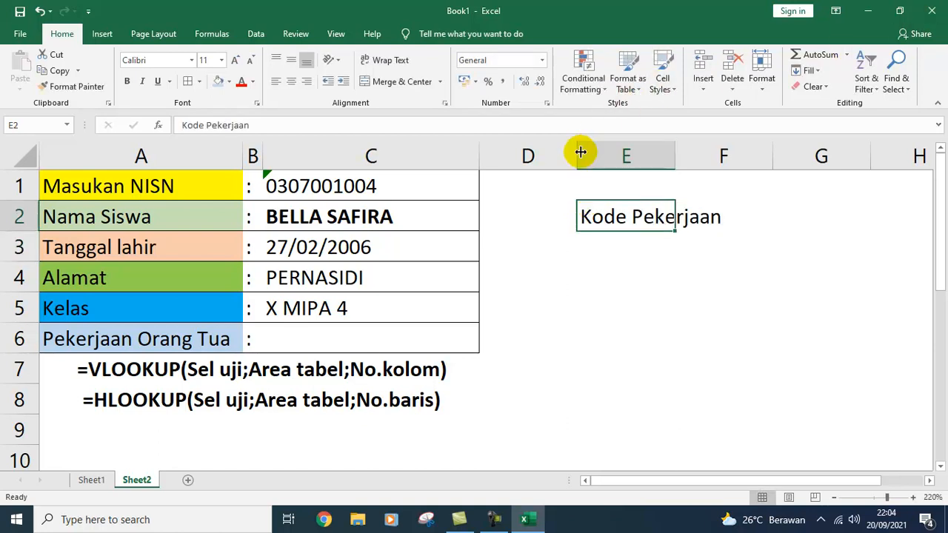
Step: Narrow column D, widen column E, and append a colon so the label reads 'Kode Pekerjaan :'
left_click_drag(577, 153, 514, 160)
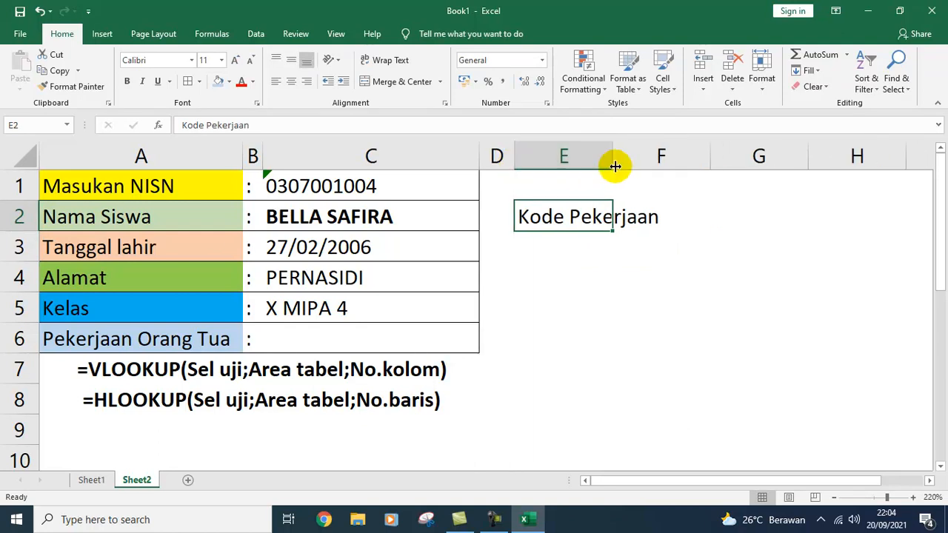
left_click_drag(614, 162, 669, 159)
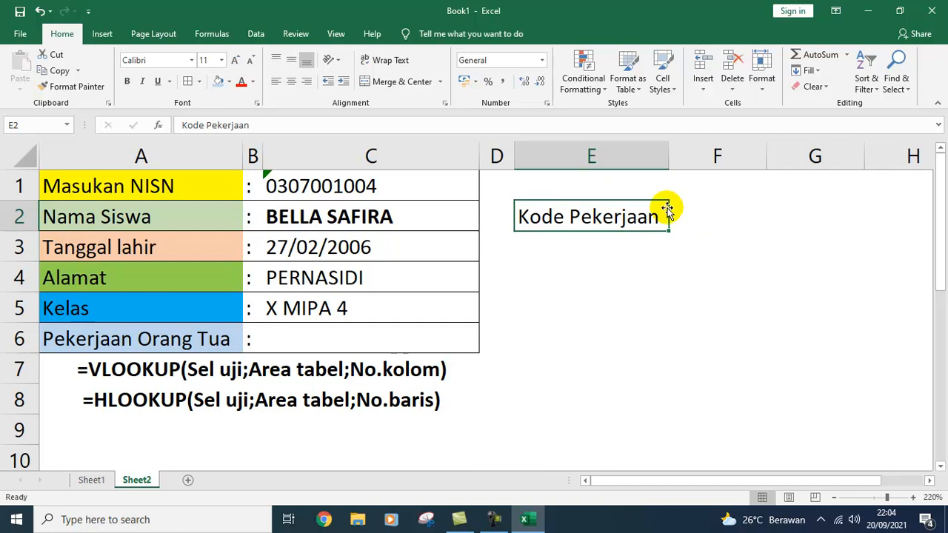
left_click(682, 213)
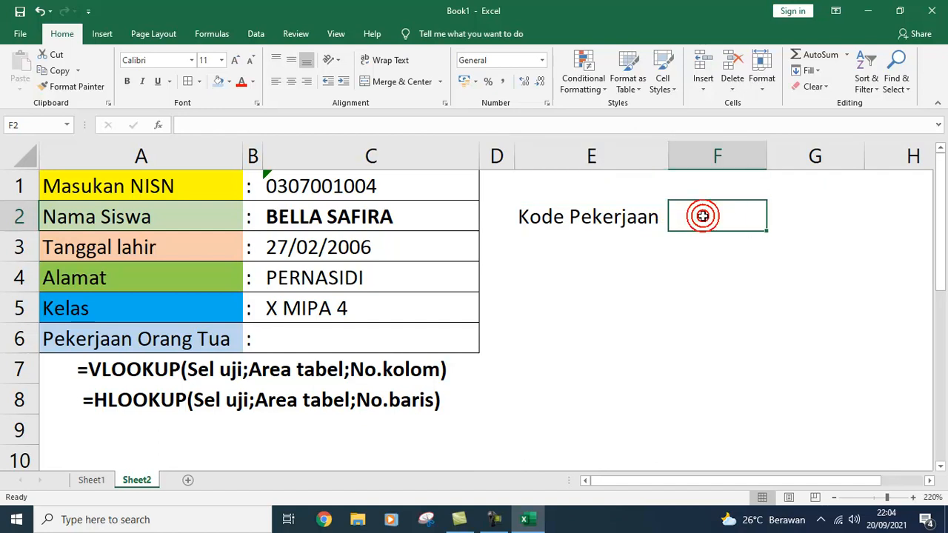
left_click(647, 214)
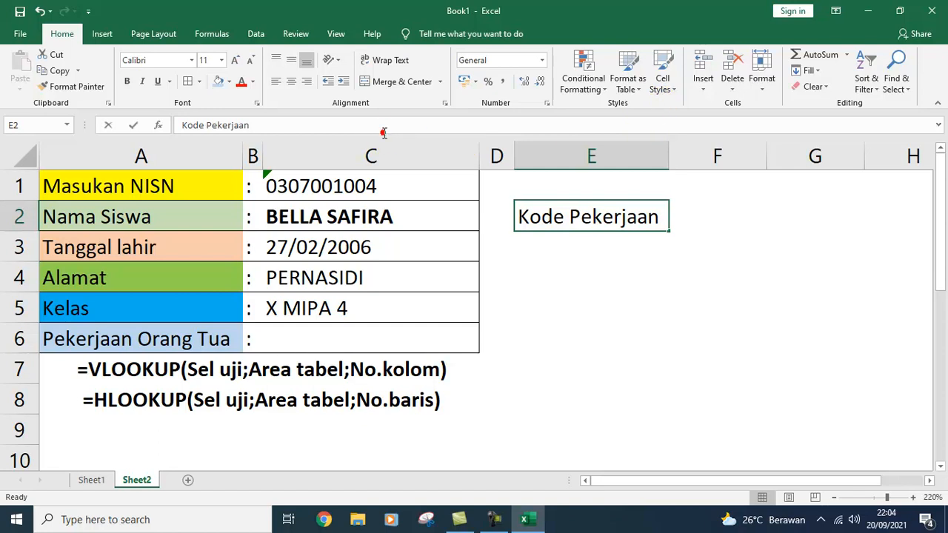
left_click(415, 126)
type(":")
key("Return")
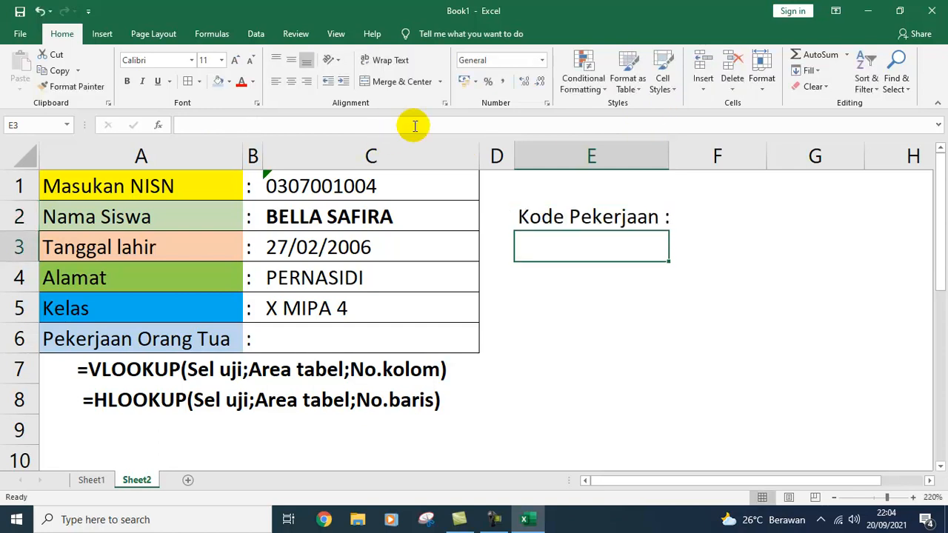
Step: Widen columns E and F and enter the job code P001 in F2
left_click(719, 215)
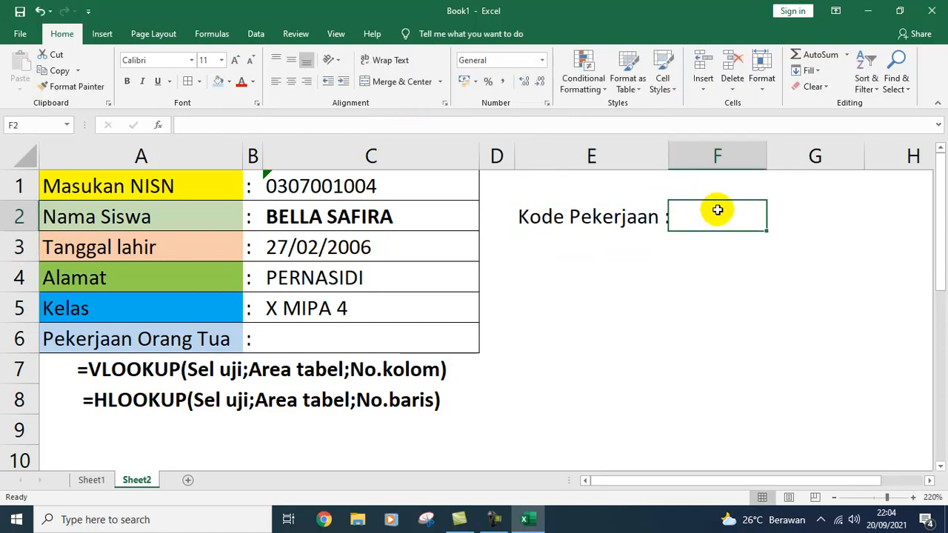
left_click_drag(667, 160, 679, 160)
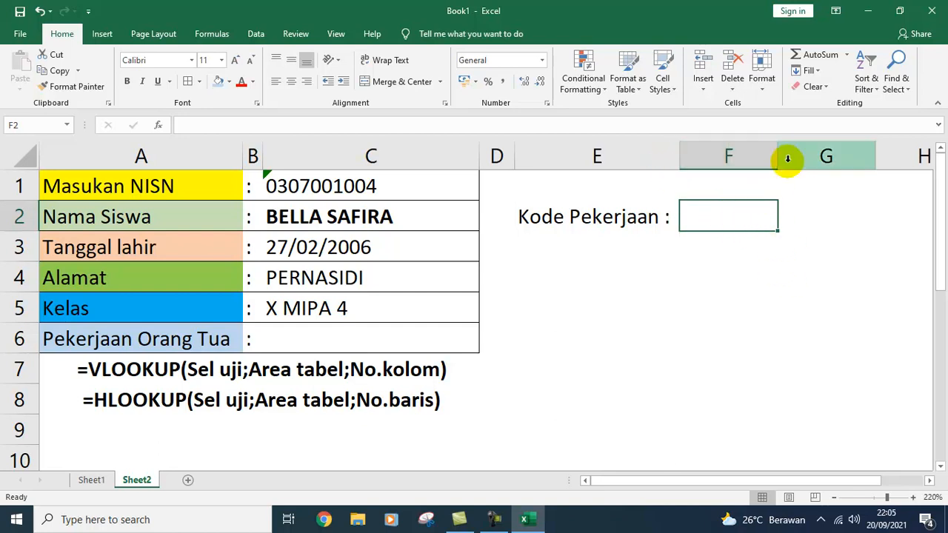
left_click_drag(775, 161, 803, 160)
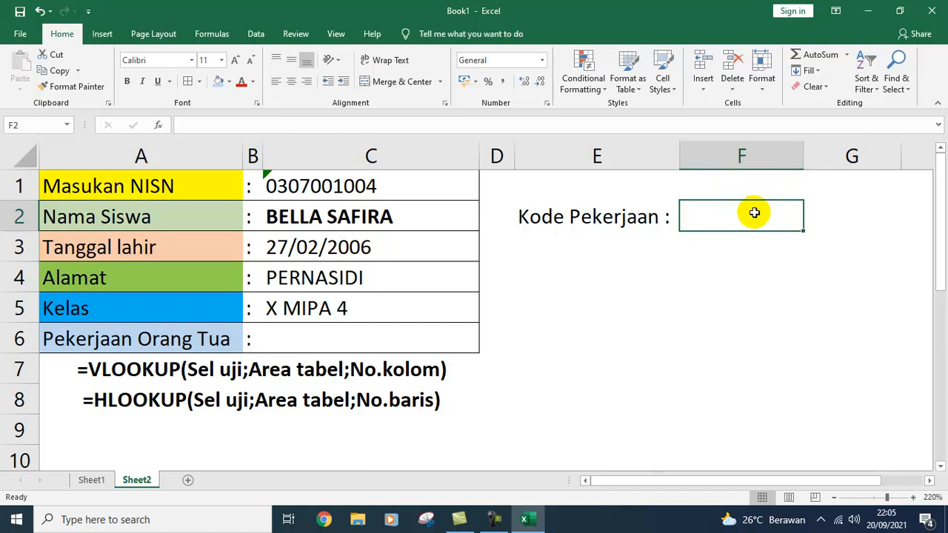
type("p")
key("BackSpace")
type("P")
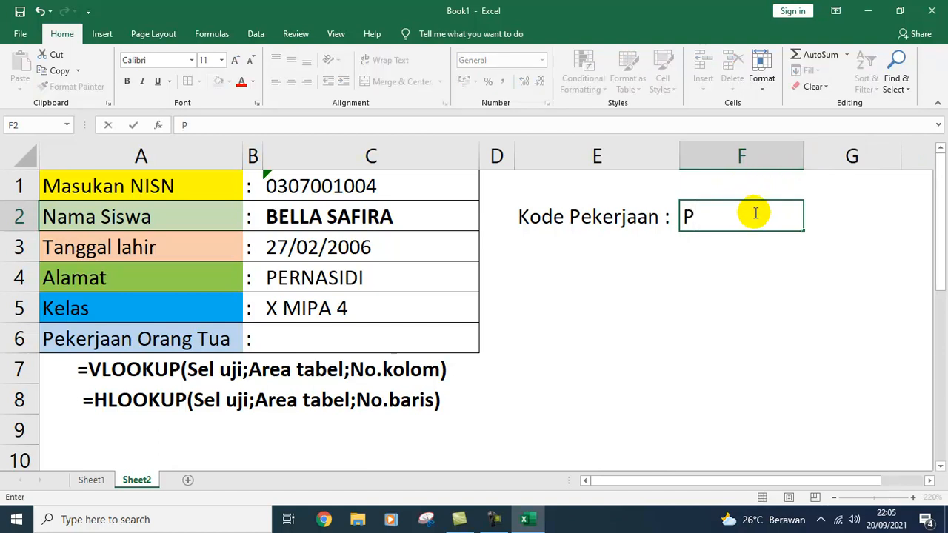
type("001")
key("Return")
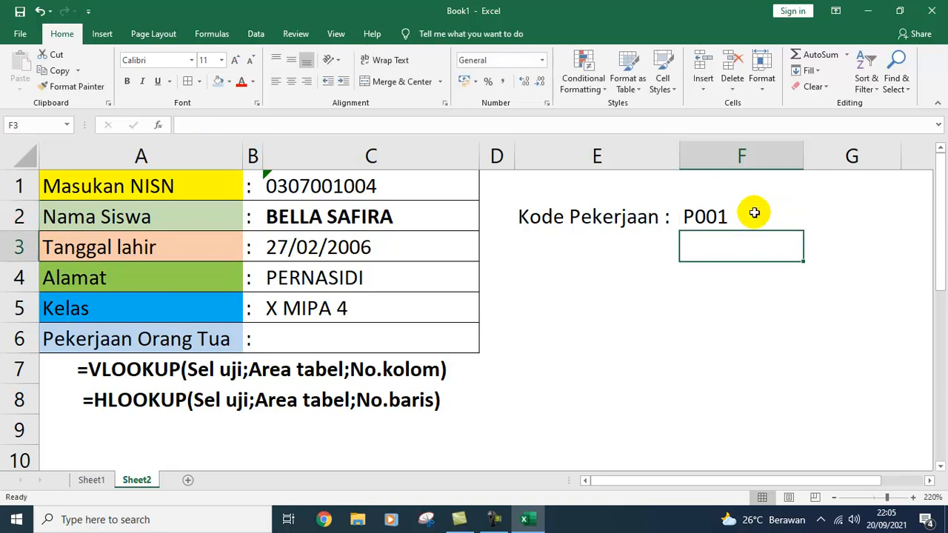
left_click(369, 337)
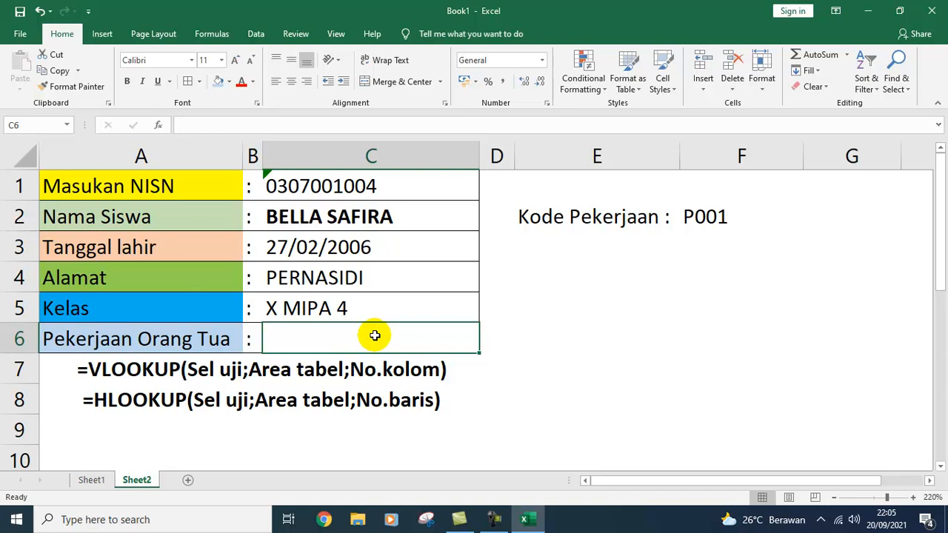
Step: Enter =HLOOKUP(F2;PEKERJAAN;2;0) in C6 so it returns Pegawai Negeri Sipil for P001
type("=GLOO")
key("BackSpace")
key("BackSpace")
key("BackSpace")
key("BackSpace")
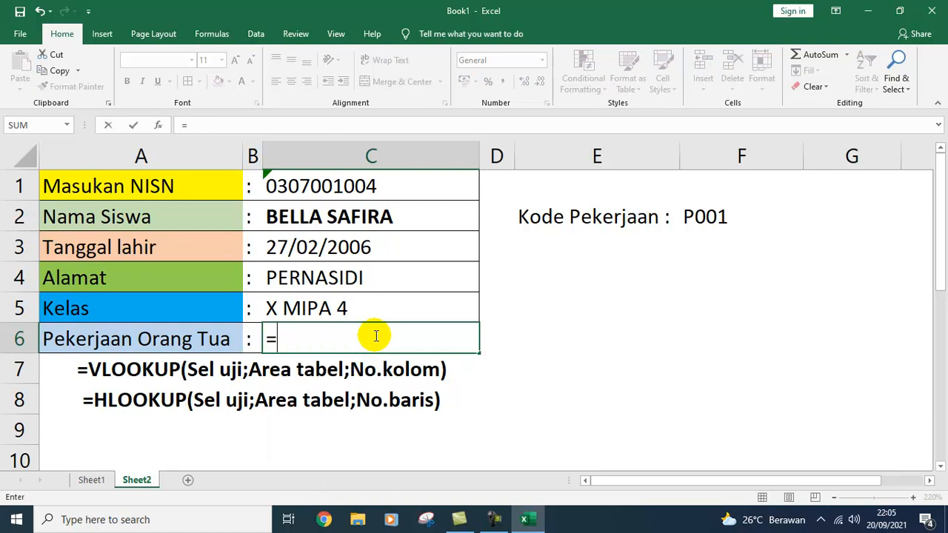
type("HLOOKU")
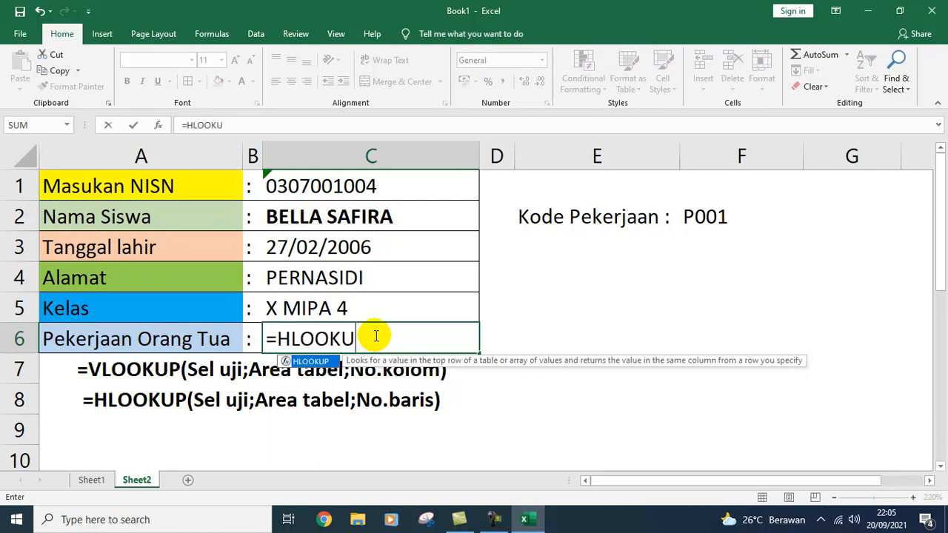
type("P(")
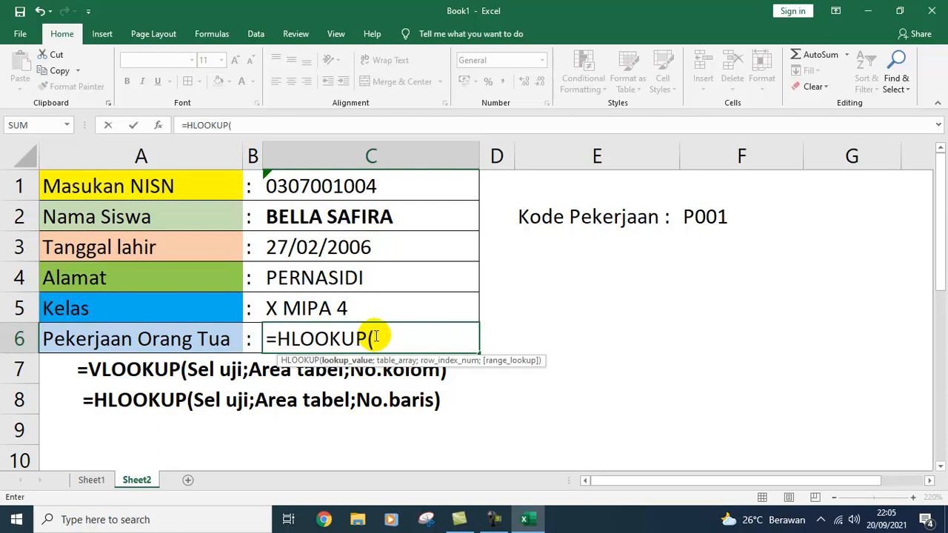
left_click(696, 219)
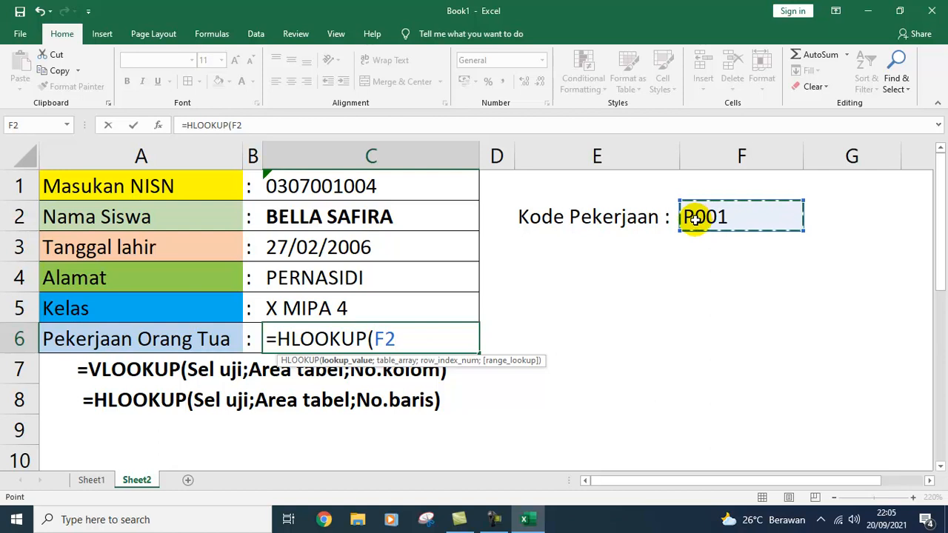
type(";PEKE")
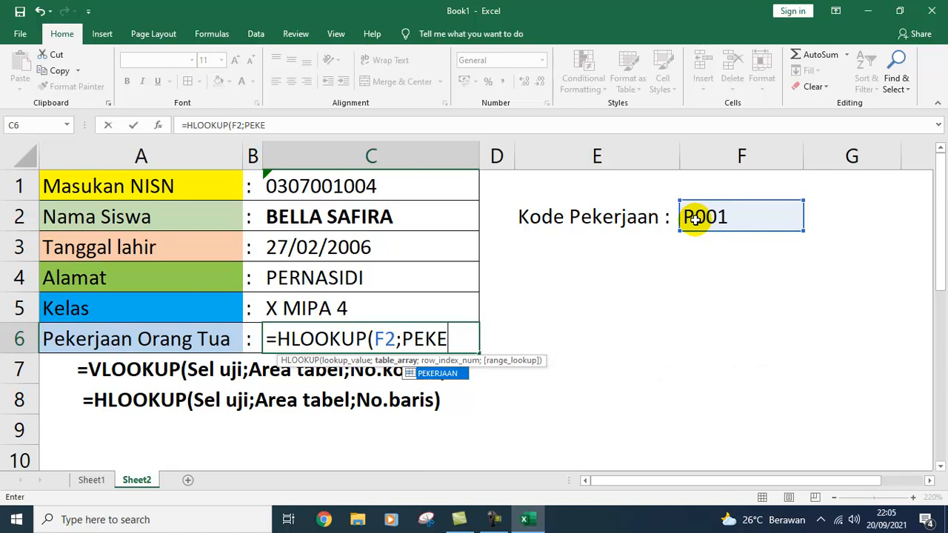
double_click(443, 375)
type(";")
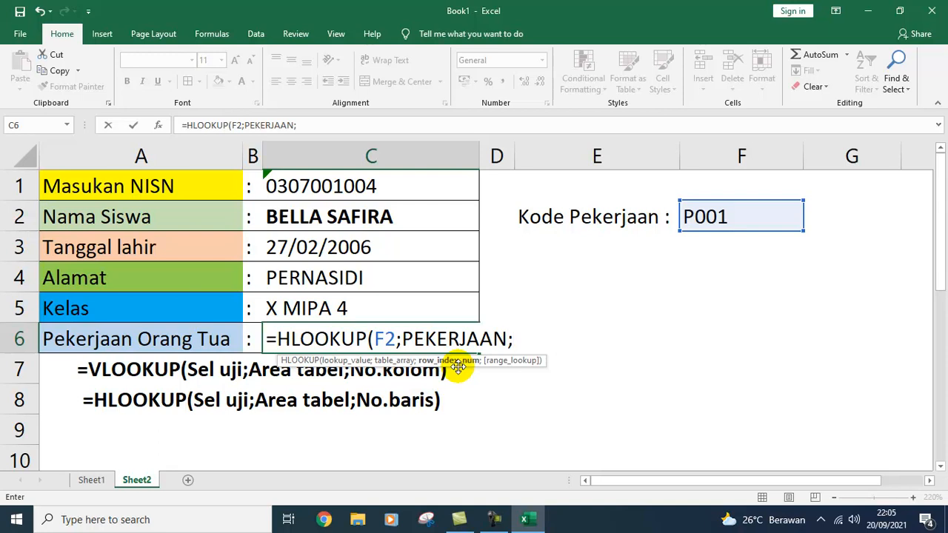
type("2;")
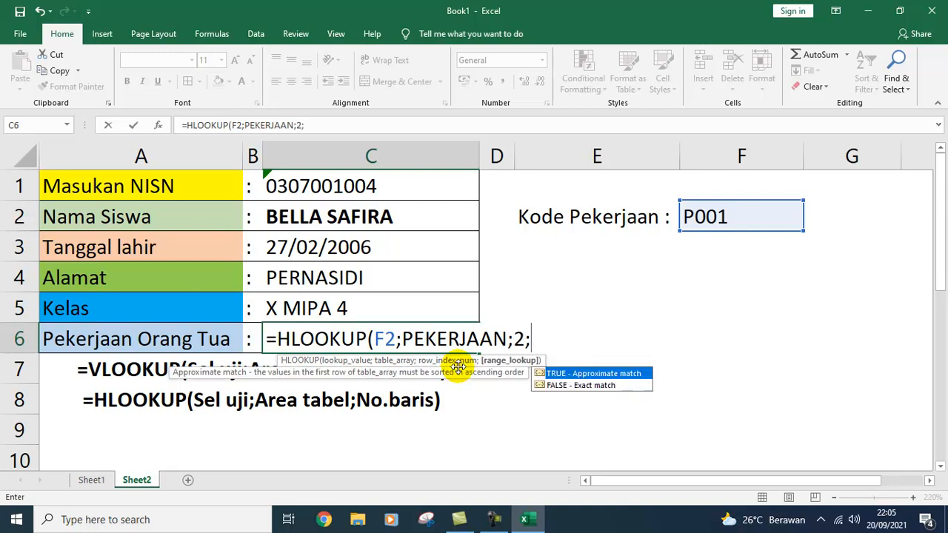
type("0)")
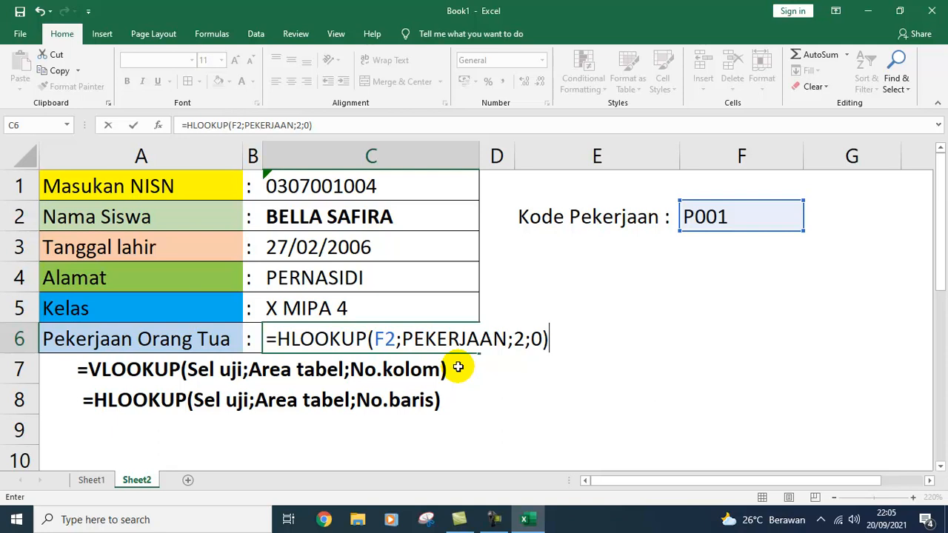
key("Return")
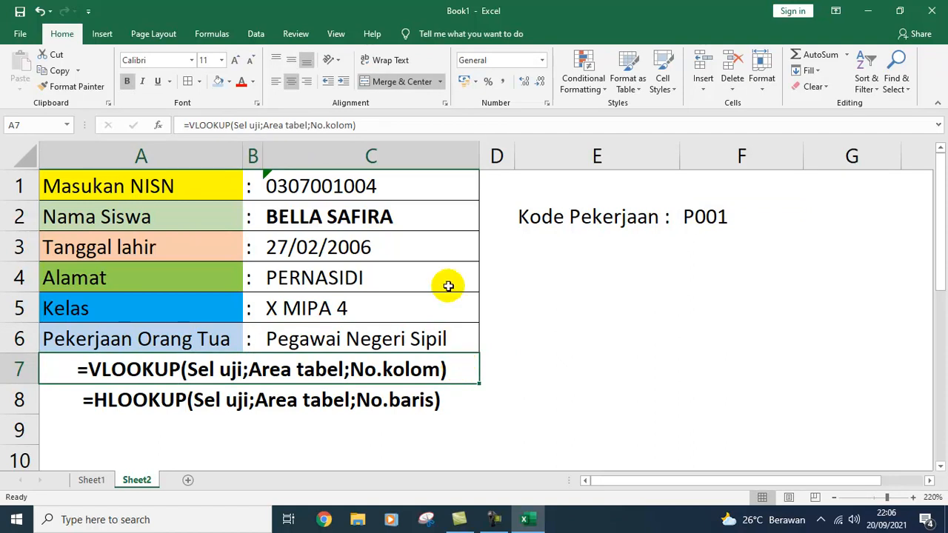
Step: Border E2:F2 with All Borders, then remove the inside vertical line in Format Cells
left_click(548, 314)
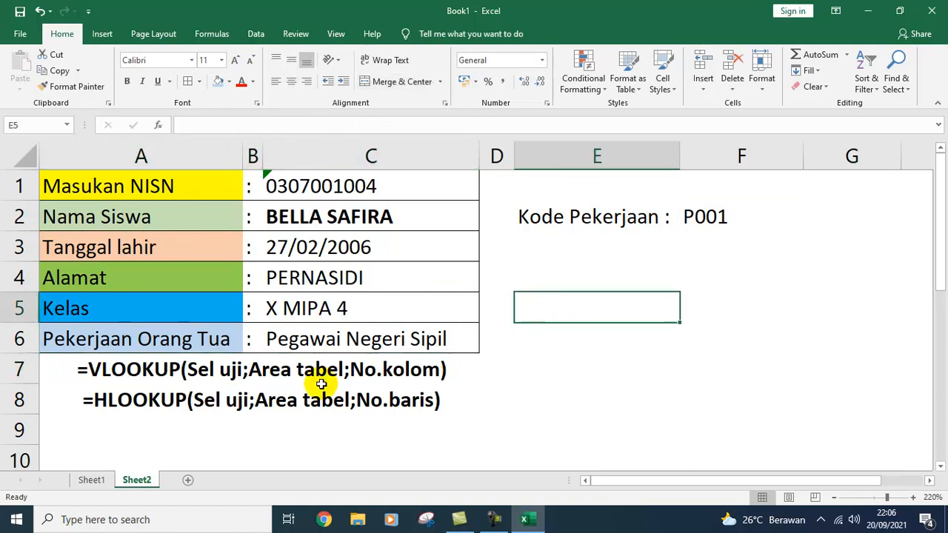
left_click(239, 404)
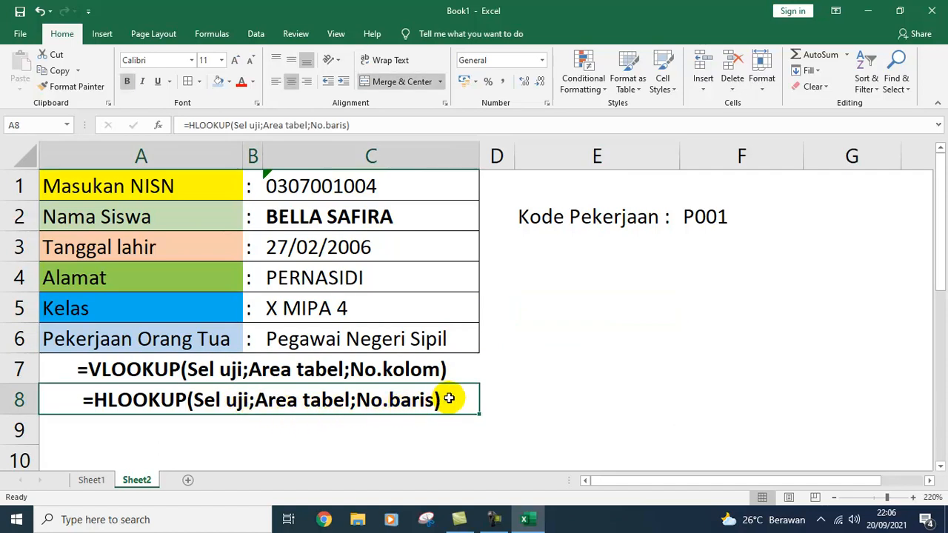
left_click(588, 217)
left_click_drag(589, 217, 692, 214)
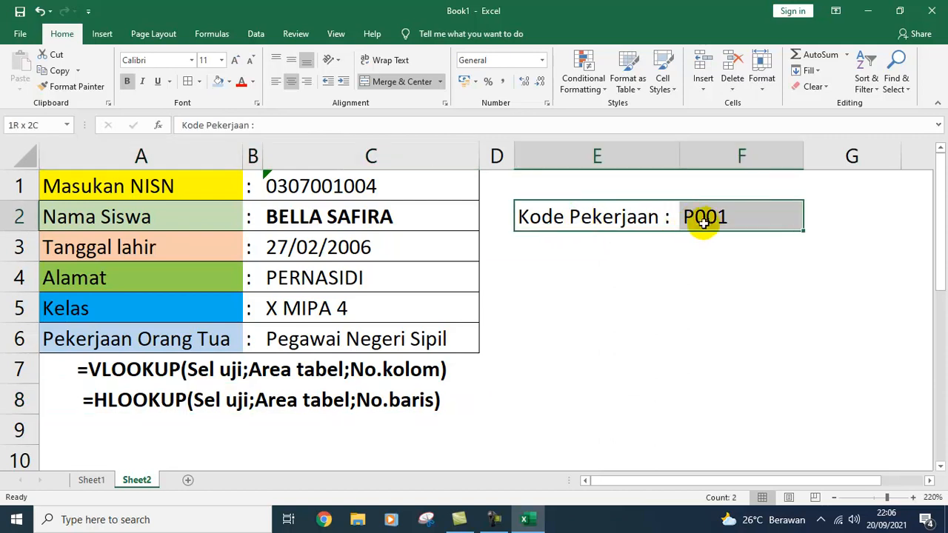
left_click(191, 81)
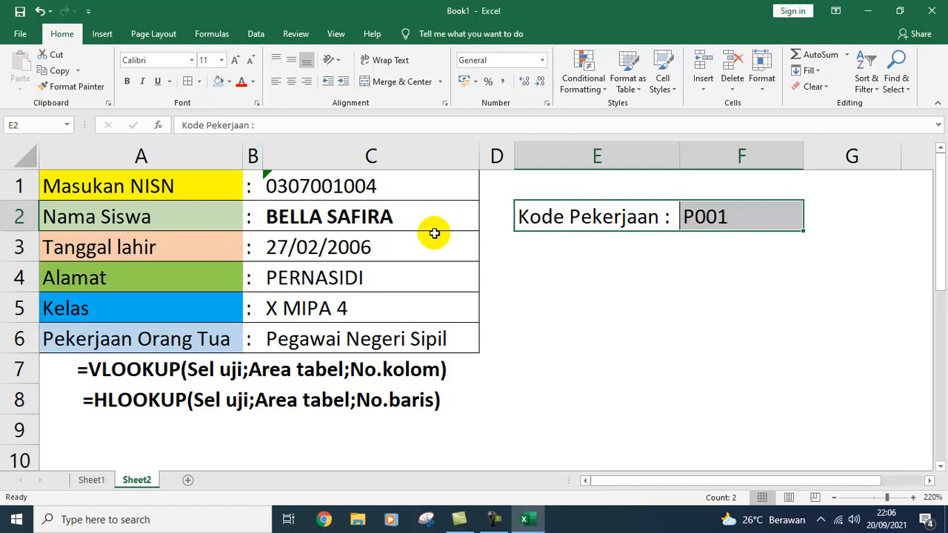
key("ctrl+1")
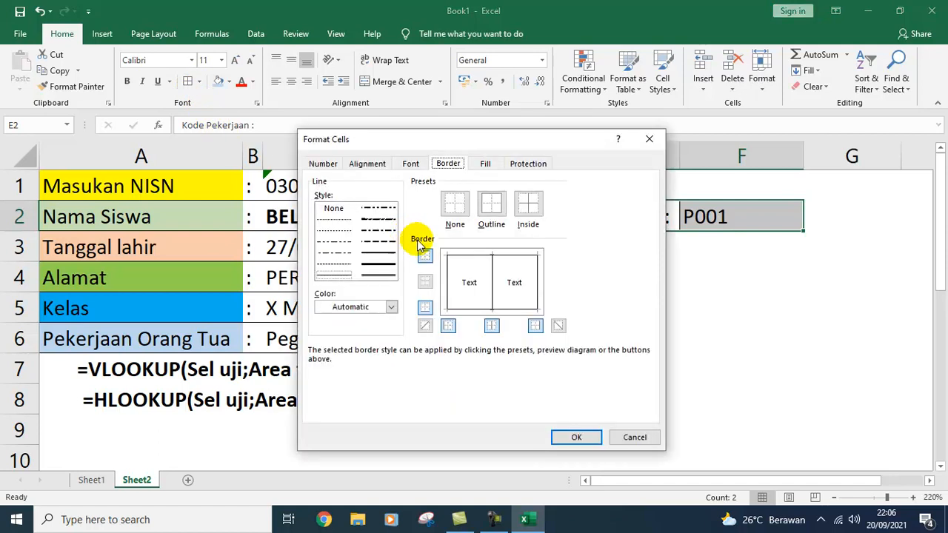
left_click(493, 268)
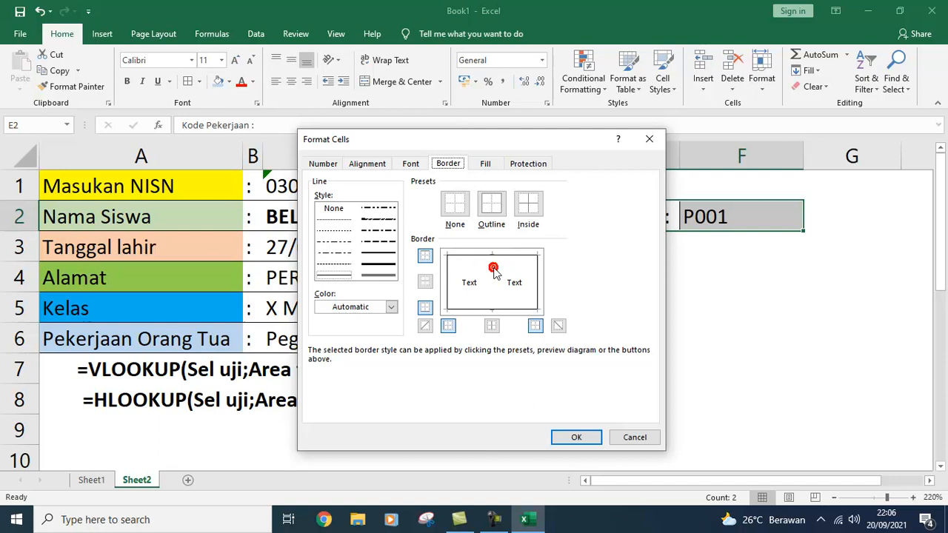
left_click(574, 437)
Step: Fill the Kode Pekerjaan label cell E2 light grey
left_click(670, 305)
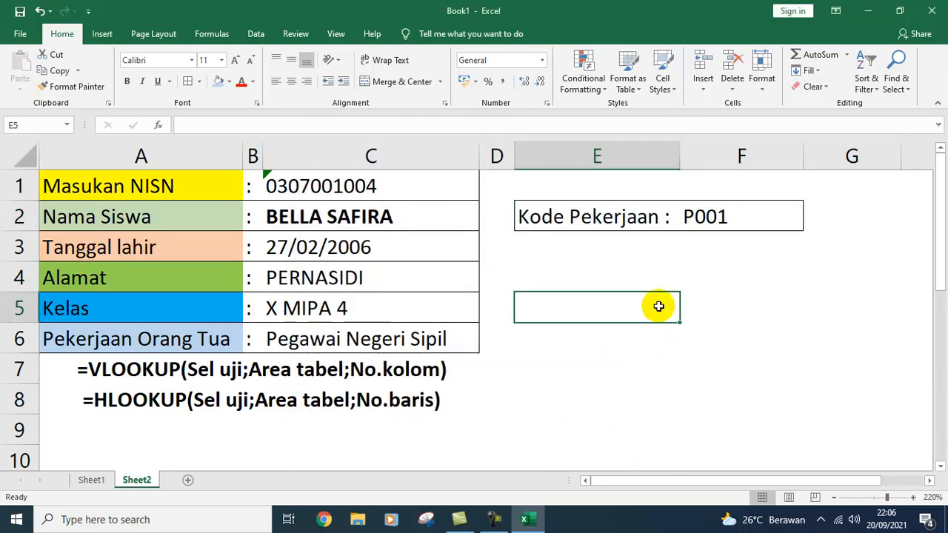
left_click(596, 219)
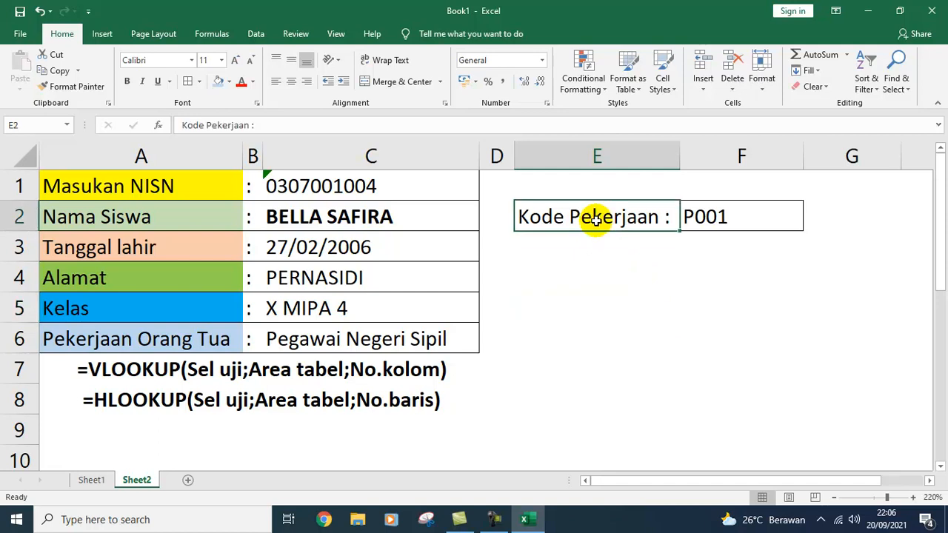
left_click(229, 81)
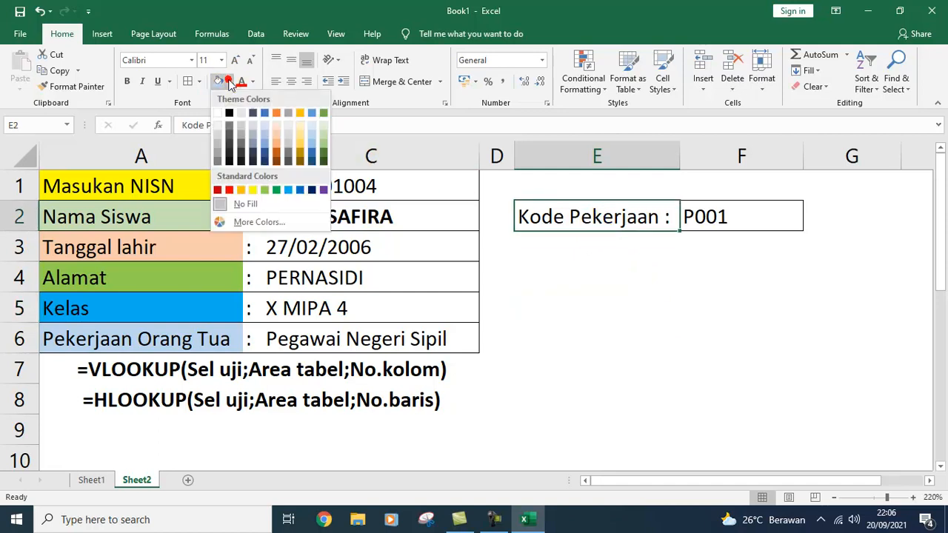
left_click(237, 126)
left_click(612, 331)
left_click(642, 333)
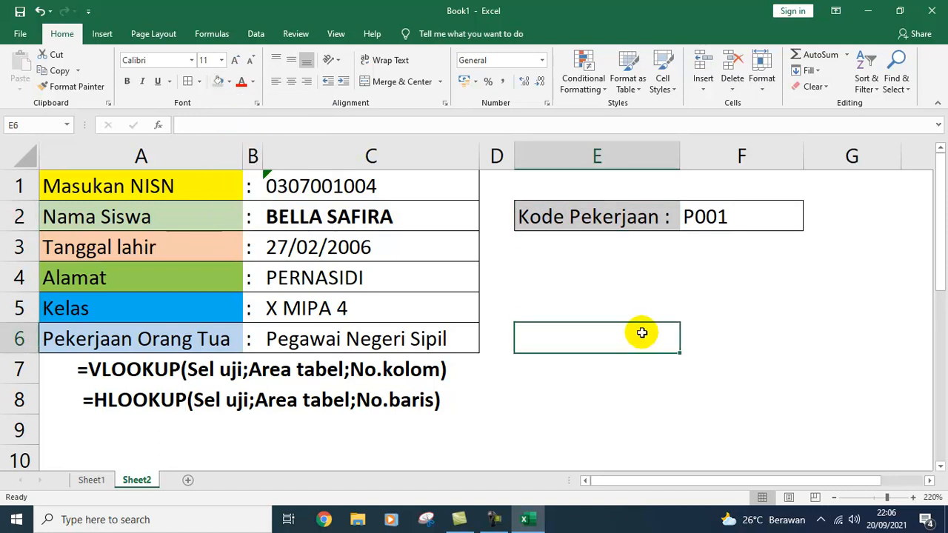
left_click(656, 377)
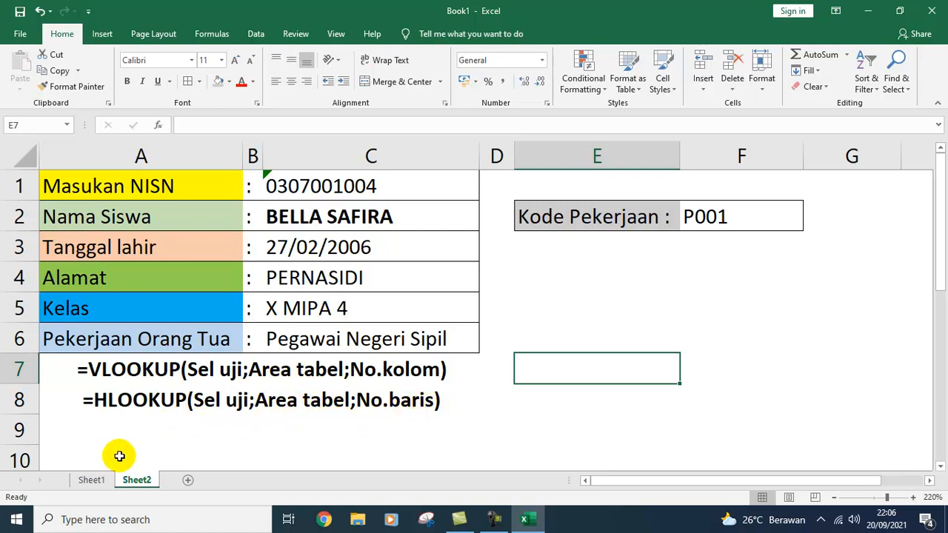
left_click(91, 480)
scroll(140, 315, "up", 5)
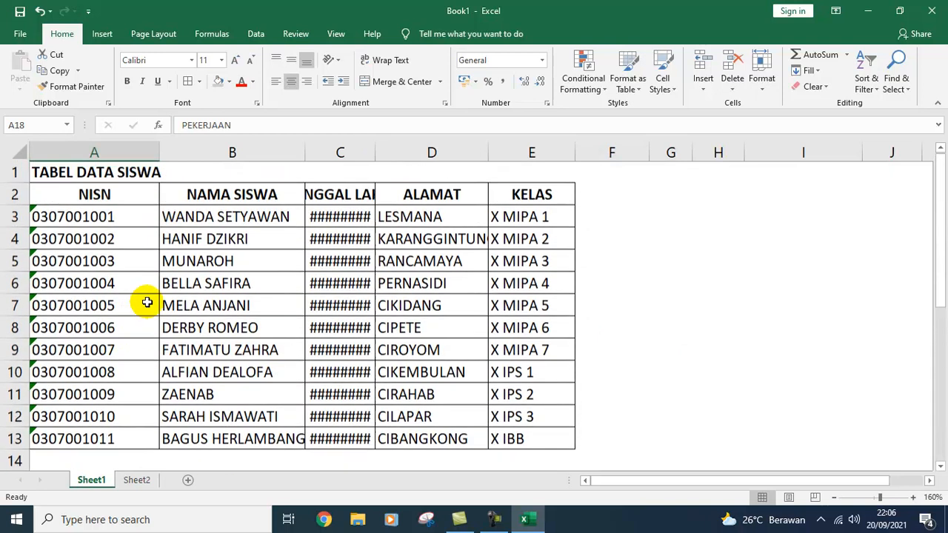
left_click_drag(68, 191, 519, 440)
scroll(446, 397, "down", 3)
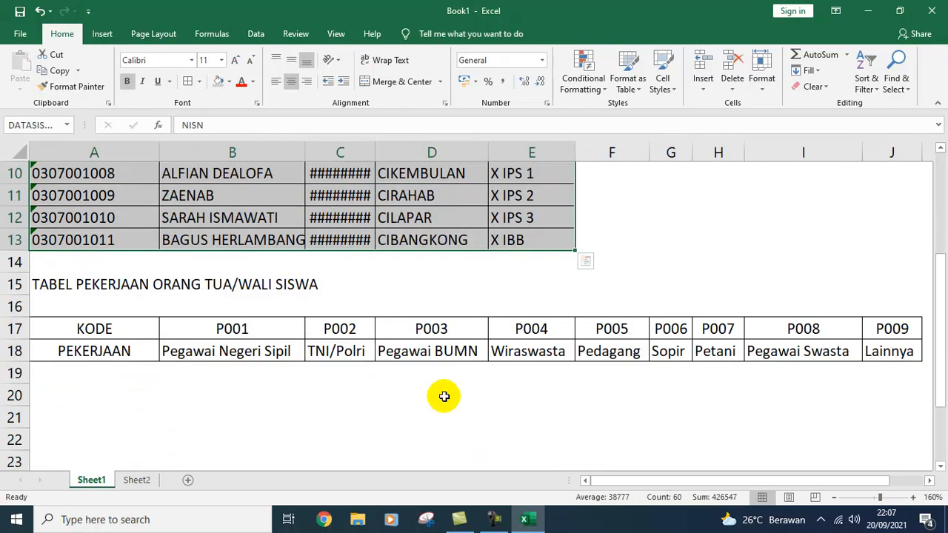
left_click_drag(100, 329, 870, 352)
scroll(310, 326, "up", 3)
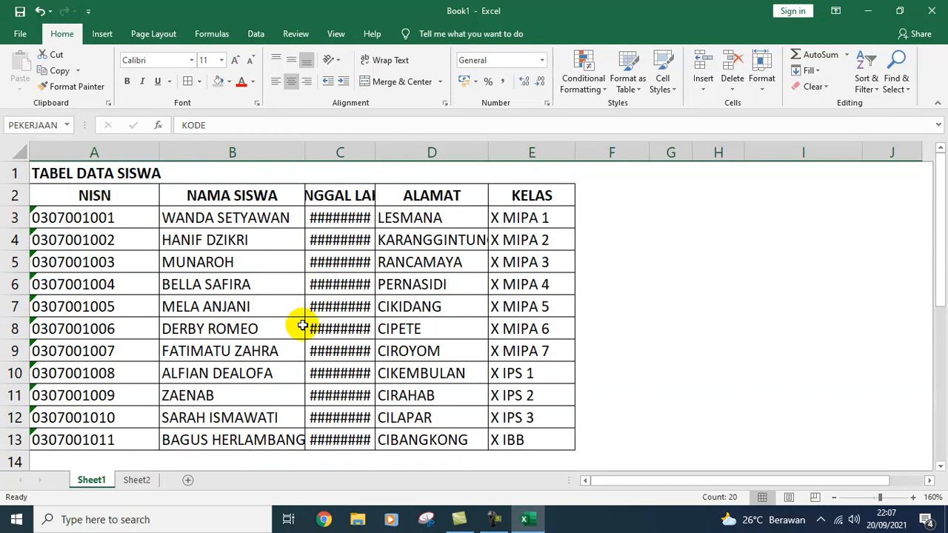
left_click_drag(102, 196, 528, 199)
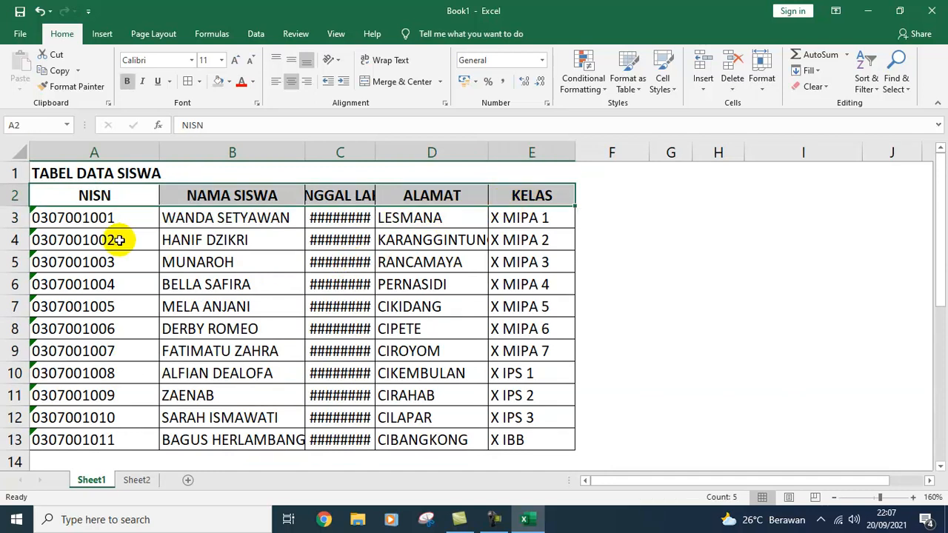
scroll(70, 363, "down", 3)
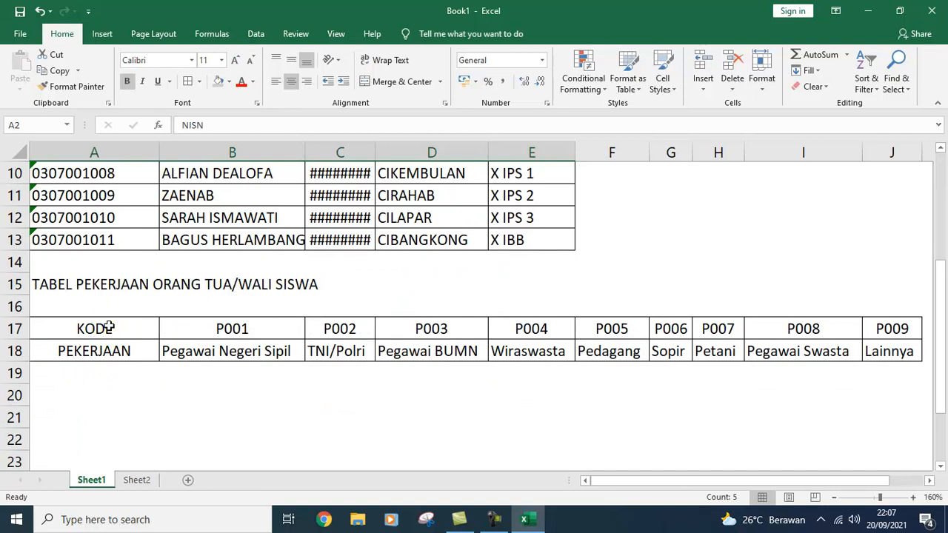
left_click(106, 329)
left_click_drag(106, 330, 95, 352)
left_click_drag(167, 328, 872, 364)
scroll(680, 337, "up", 3)
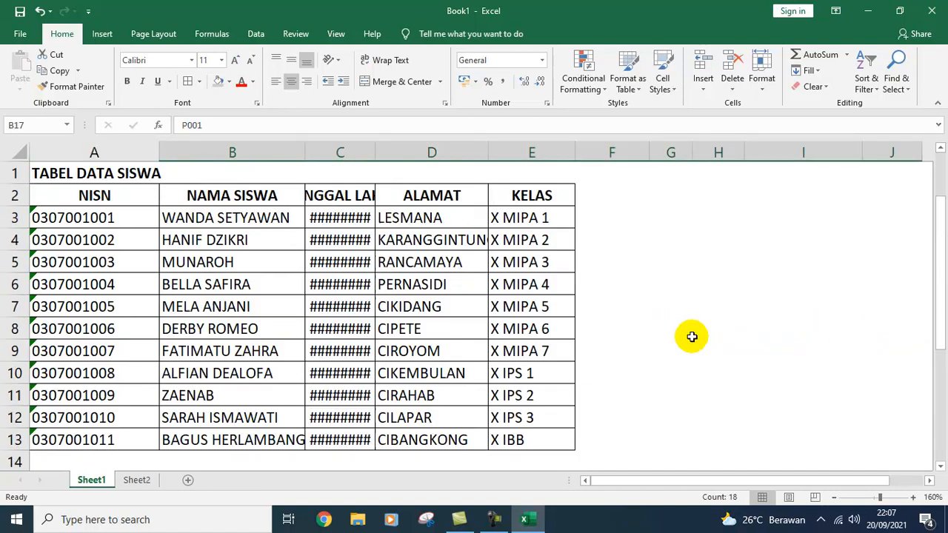
left_click(130, 480)
left_click(766, 366)
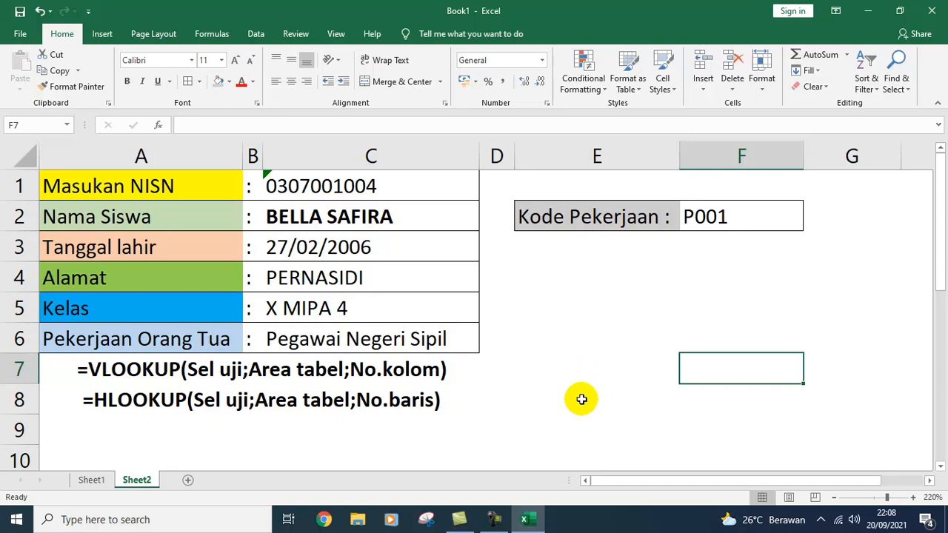
key("XF86MonBrightnessDown")
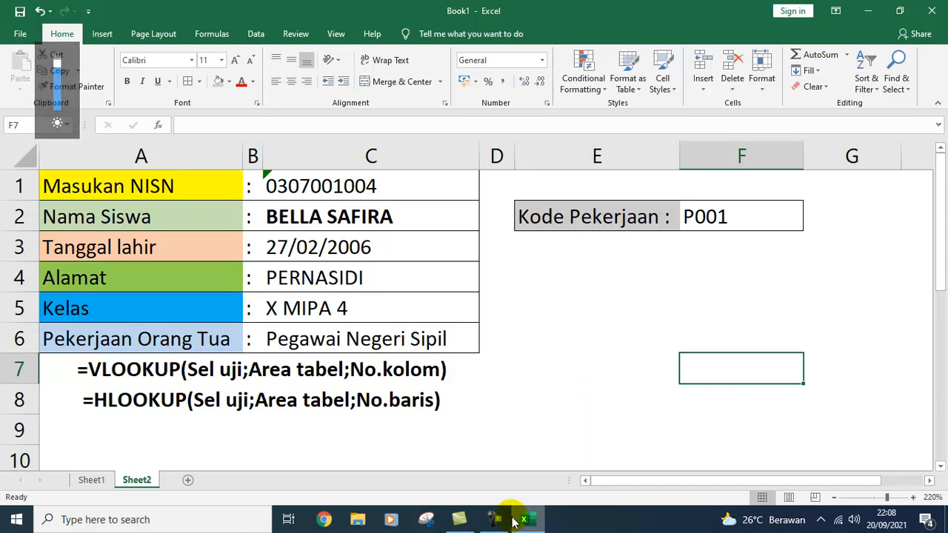
mouse_move(501, 524)
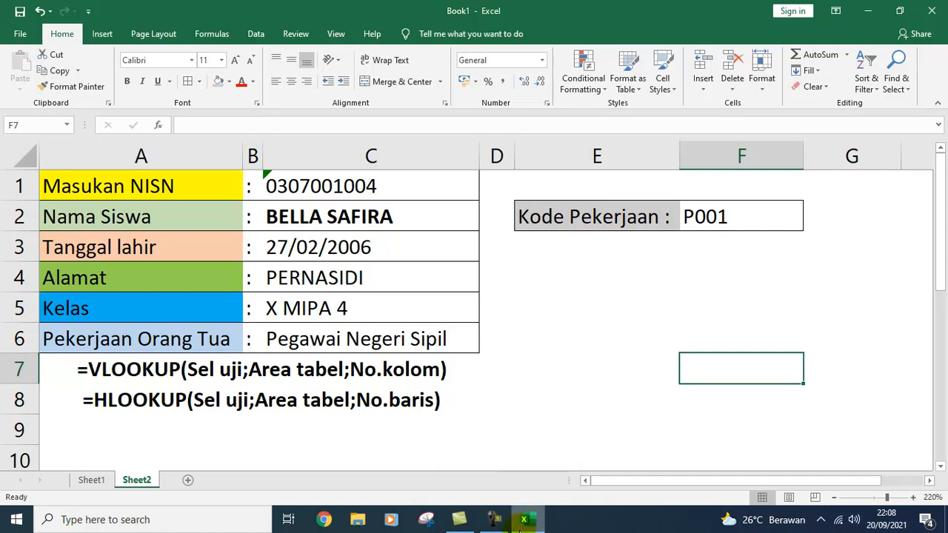
mouse_move(540, 523)
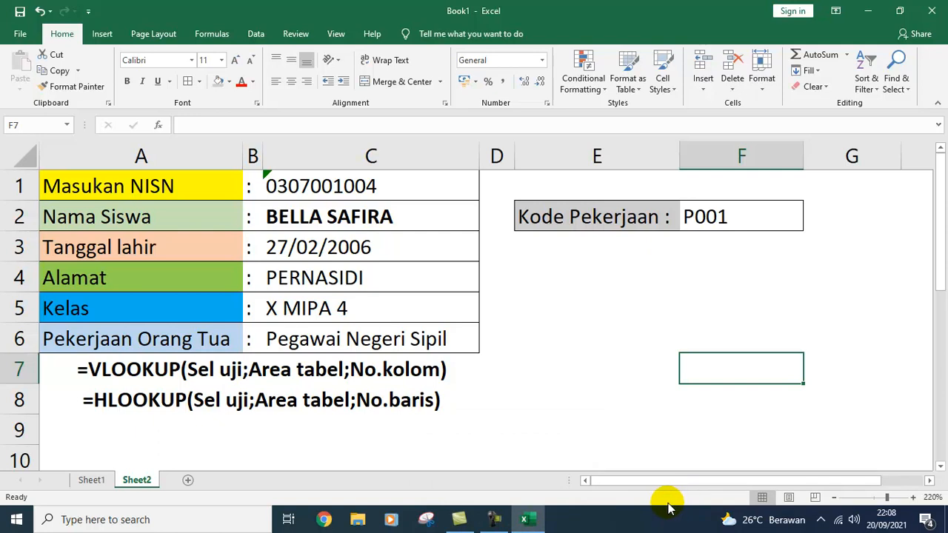
key("XF86AudioRaiseVolume")
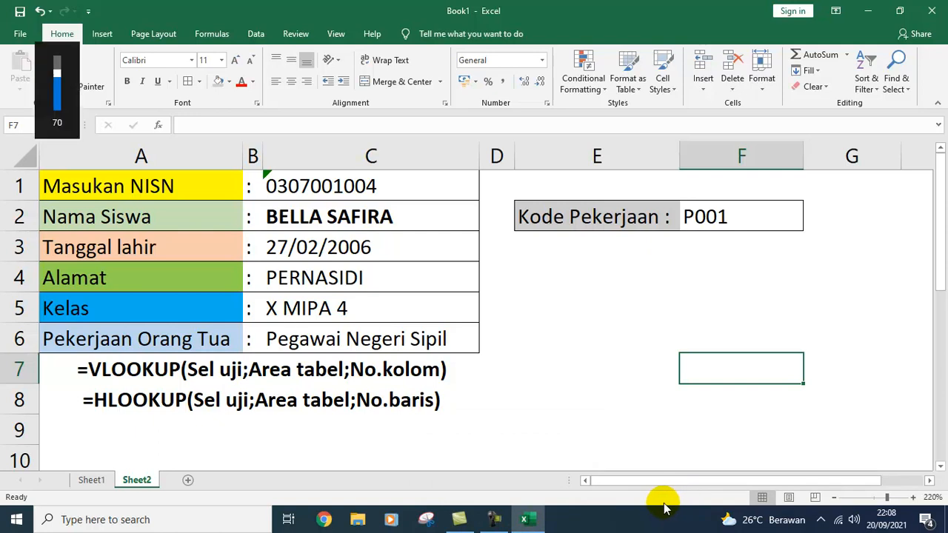